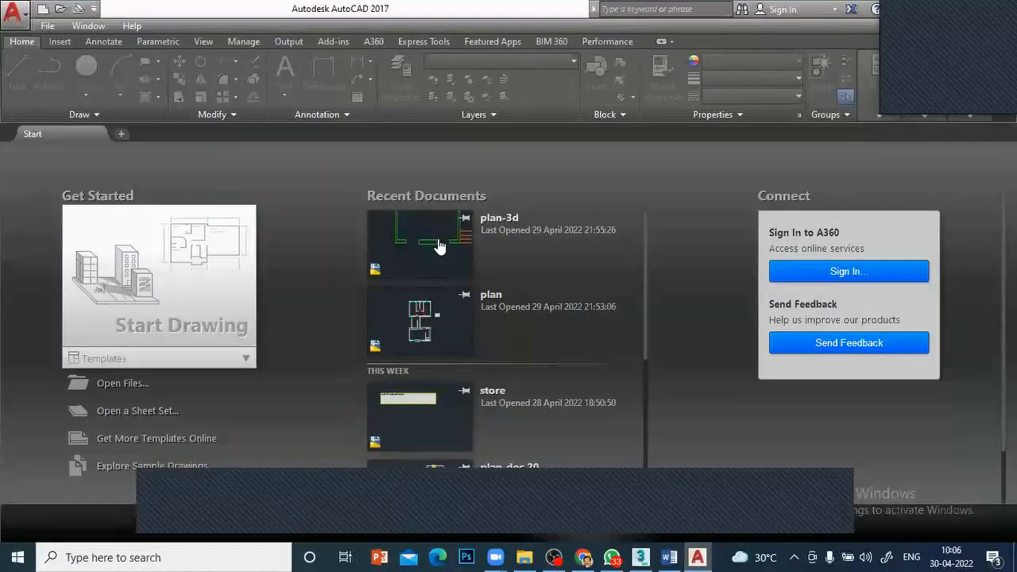
Open the recent drawing plan-3d and look over the whole floor plan.
left_click(438, 246)
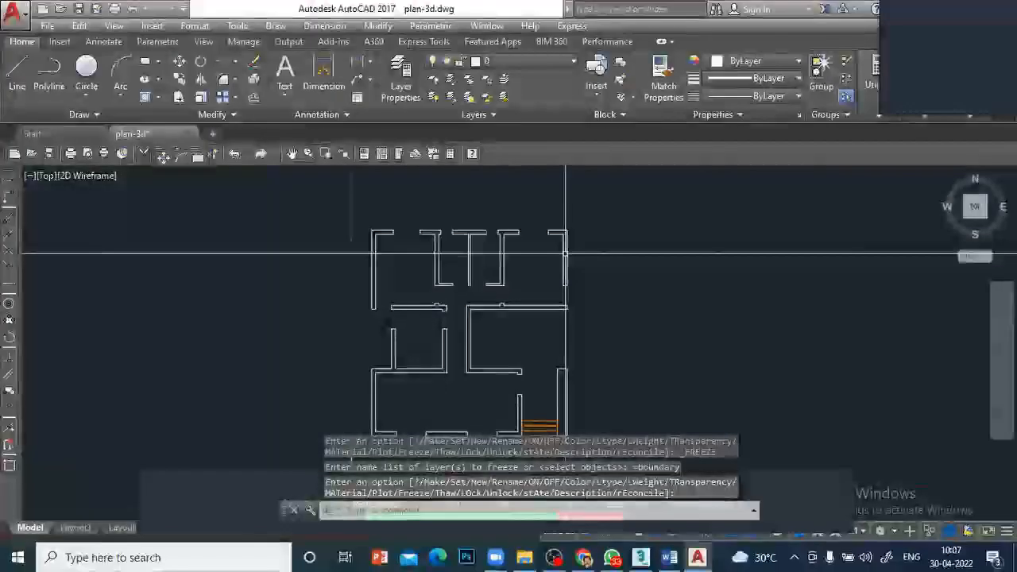
scroll(690, 307, "down", 2)
scroll(683, 296, "up", 4)
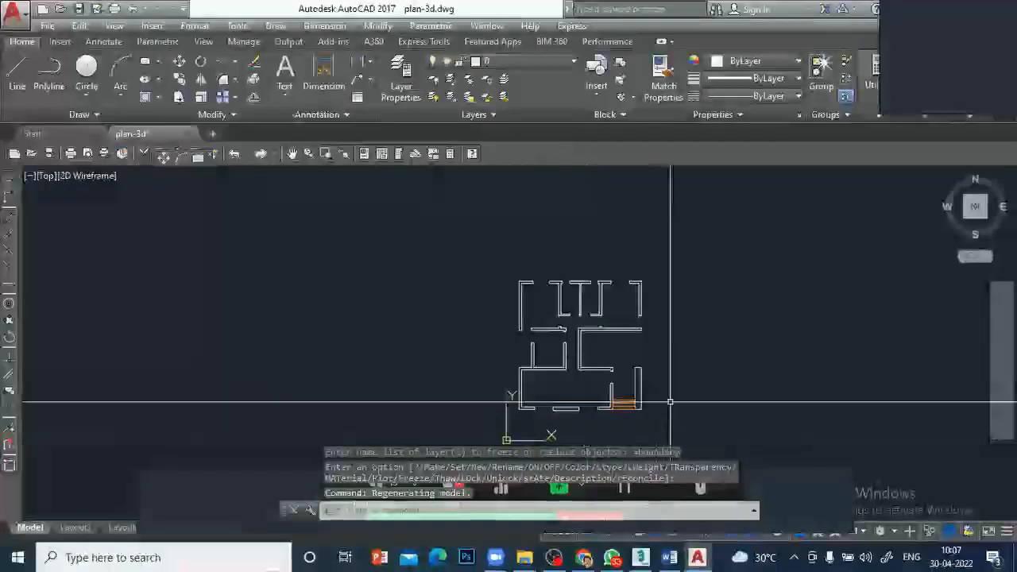
middle_click_drag(473, 252, 397, 204)
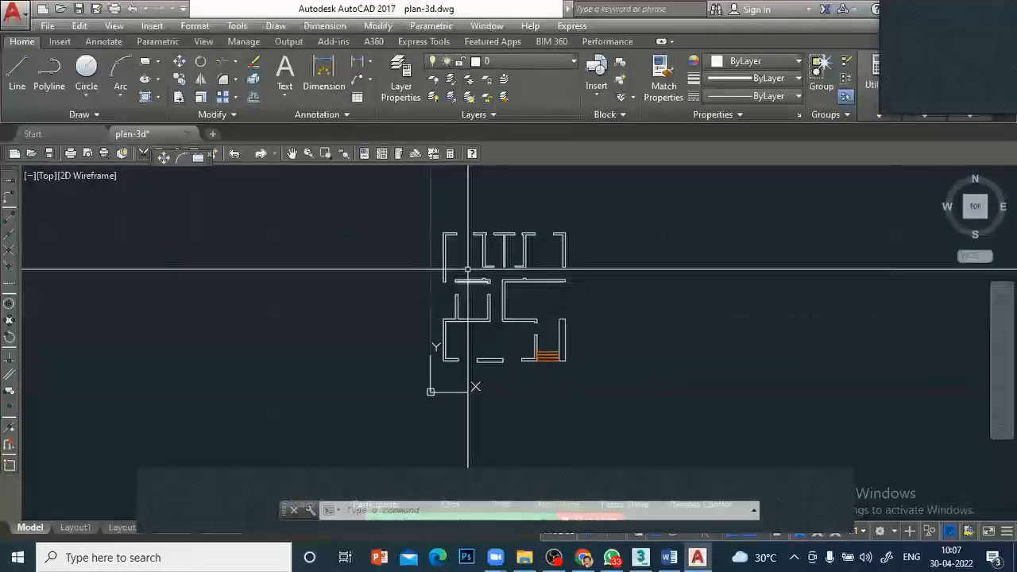
scroll(469, 269, "up", 1)
scroll(470, 268, "up", 1)
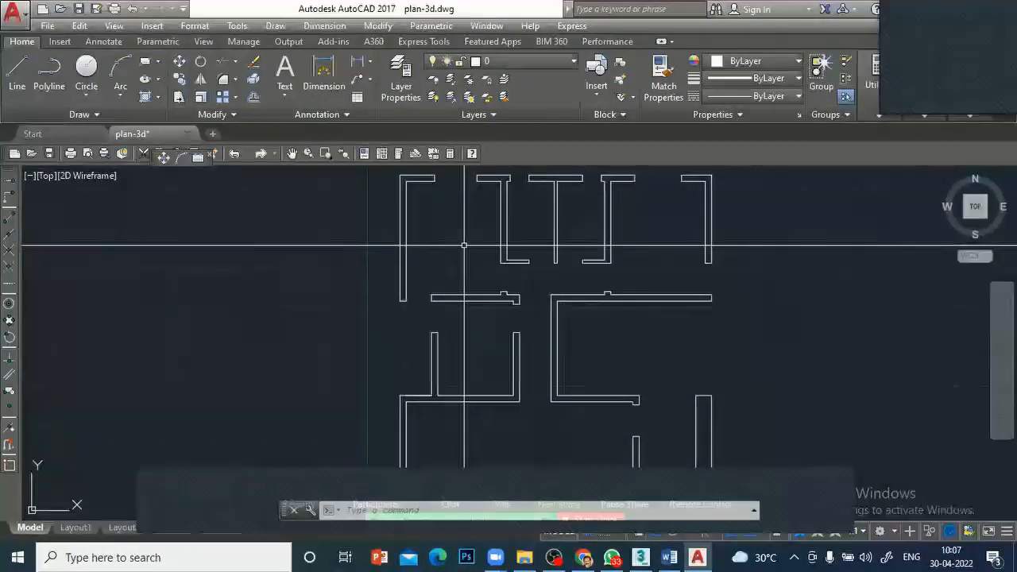
scroll(465, 246, "down", 1)
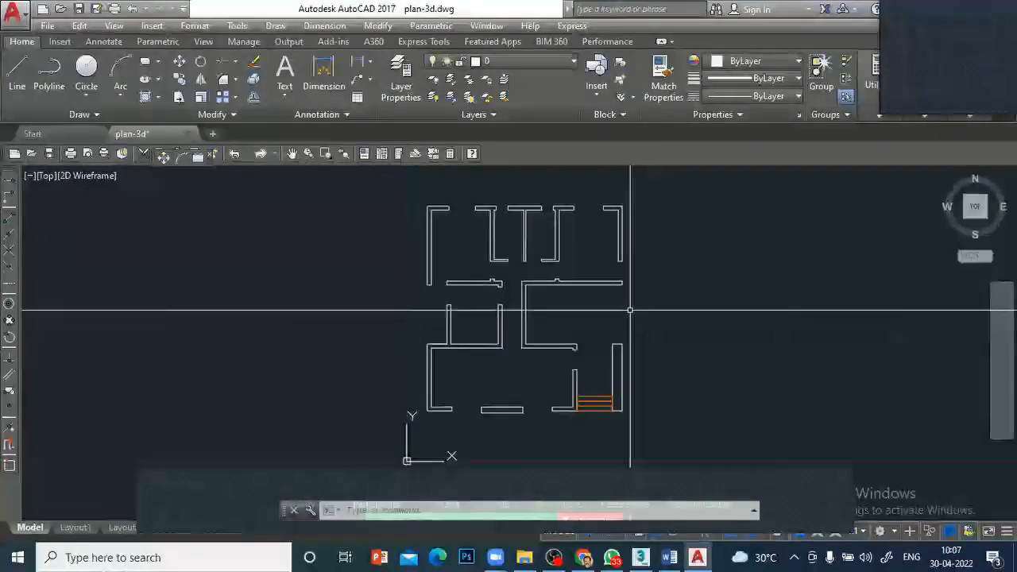
left_click(648, 556)
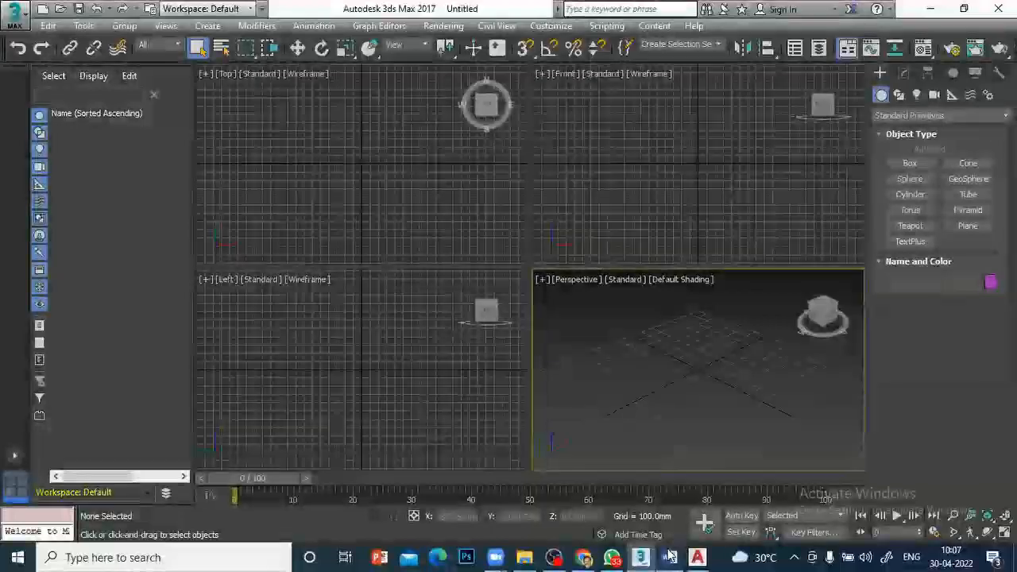
left_click(697, 556)
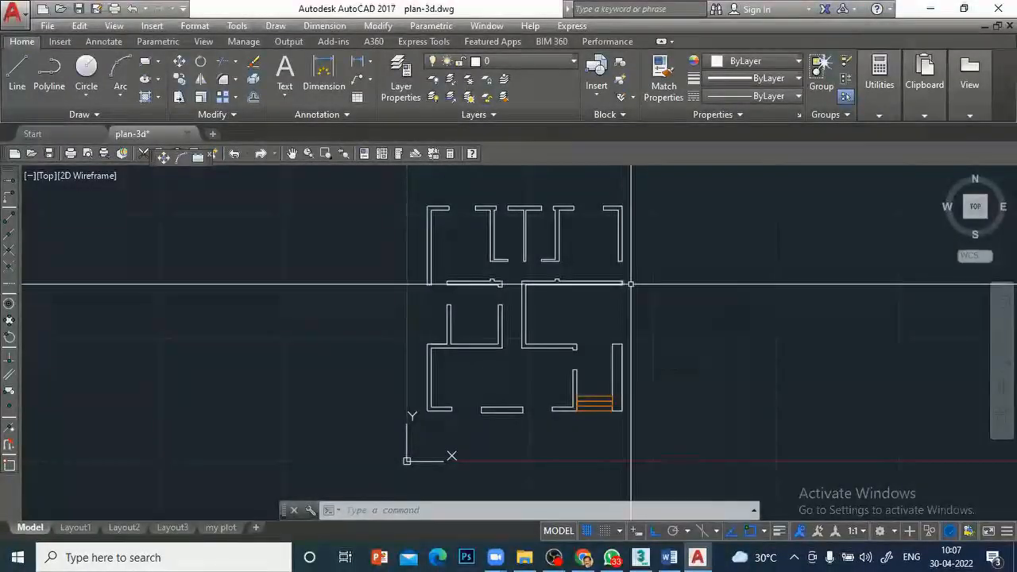
Measure the thickness of the plan's upper-left outer wall across its lower end with the DIST command.
scroll(428, 293, "up", 4)
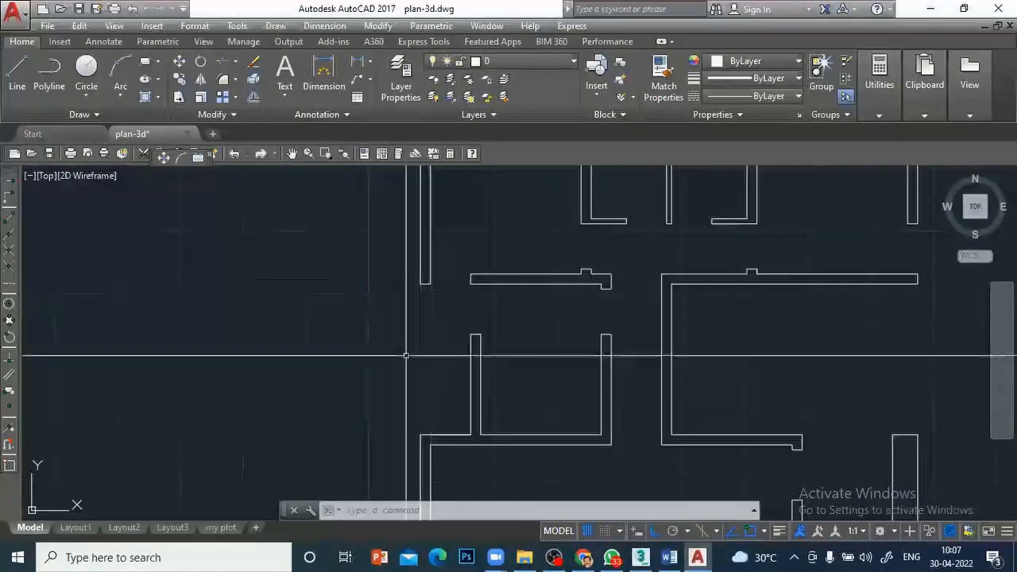
type("DIST")
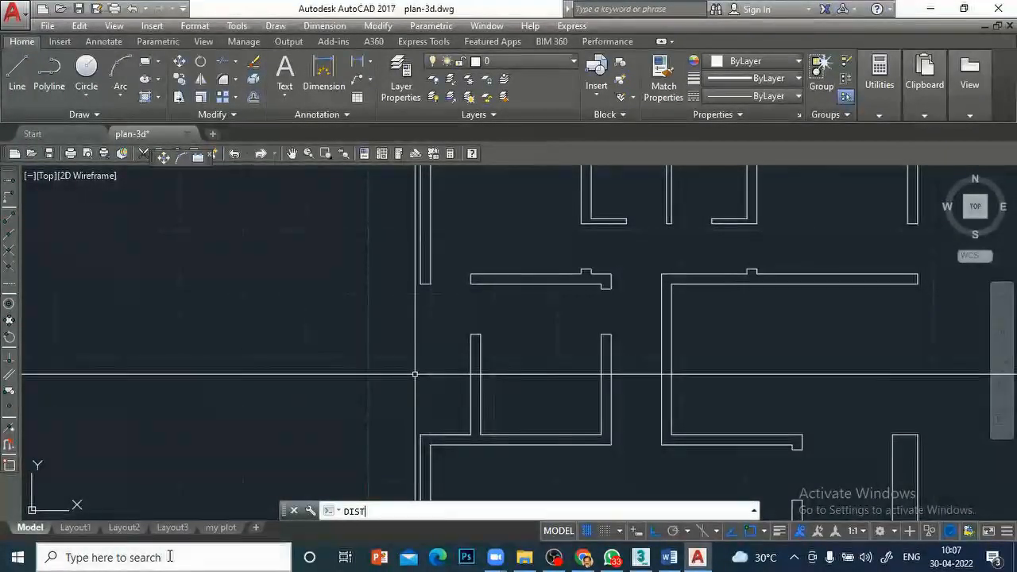
type("DI")
key("Return")
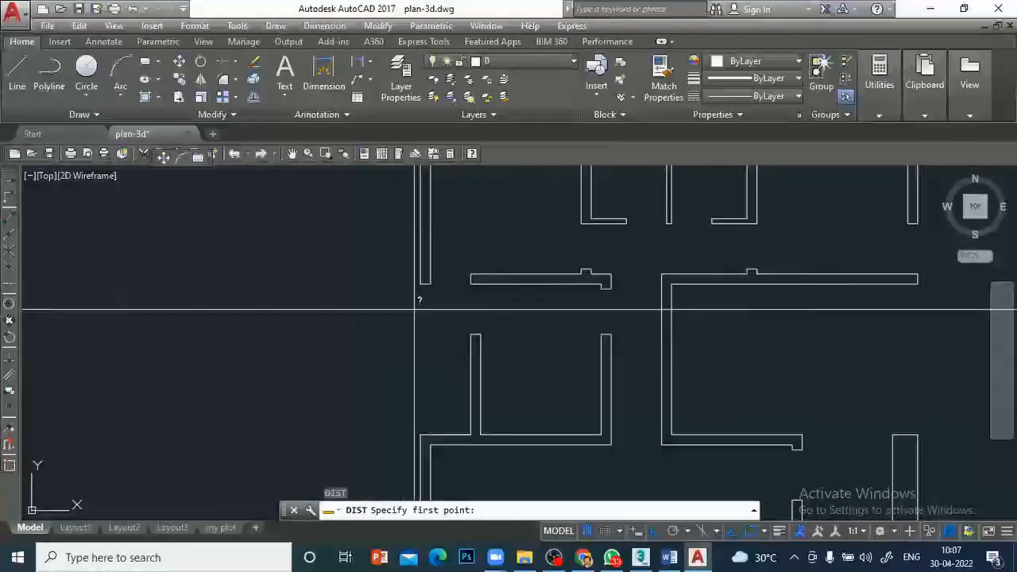
left_click(429, 283)
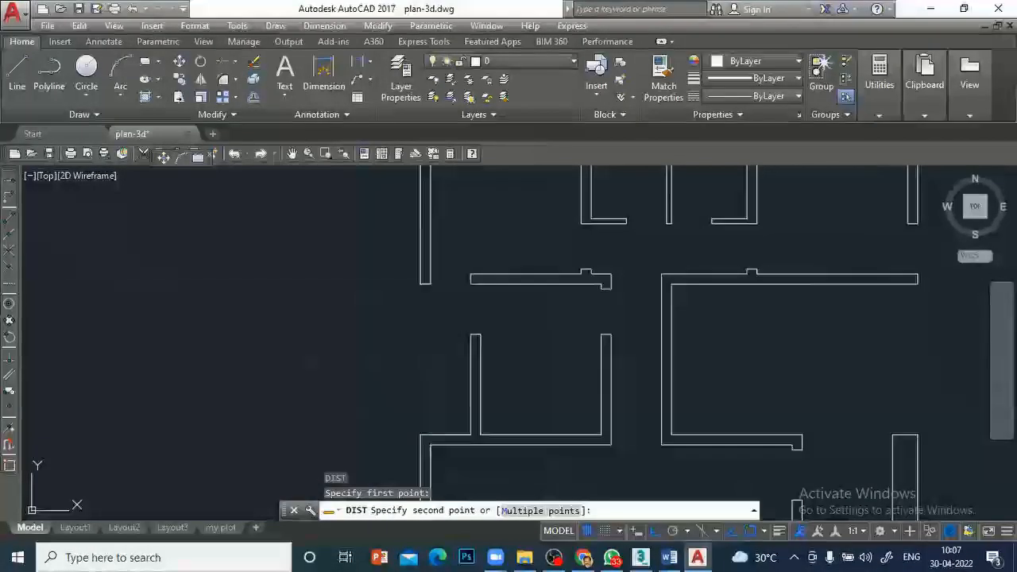
left_click(431, 282)
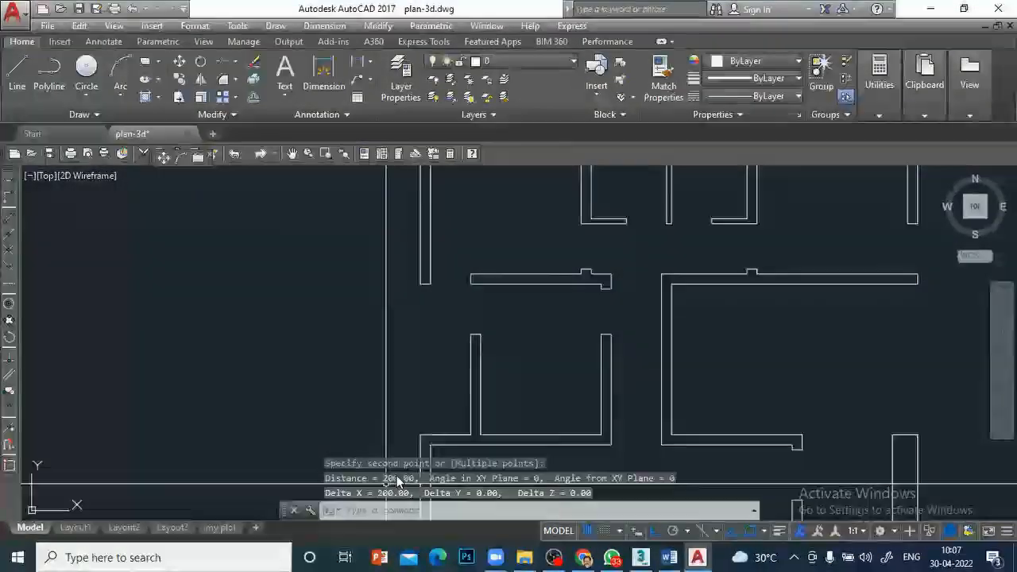
scroll(527, 248, "down", 2)
scroll(527, 249, "down", 1)
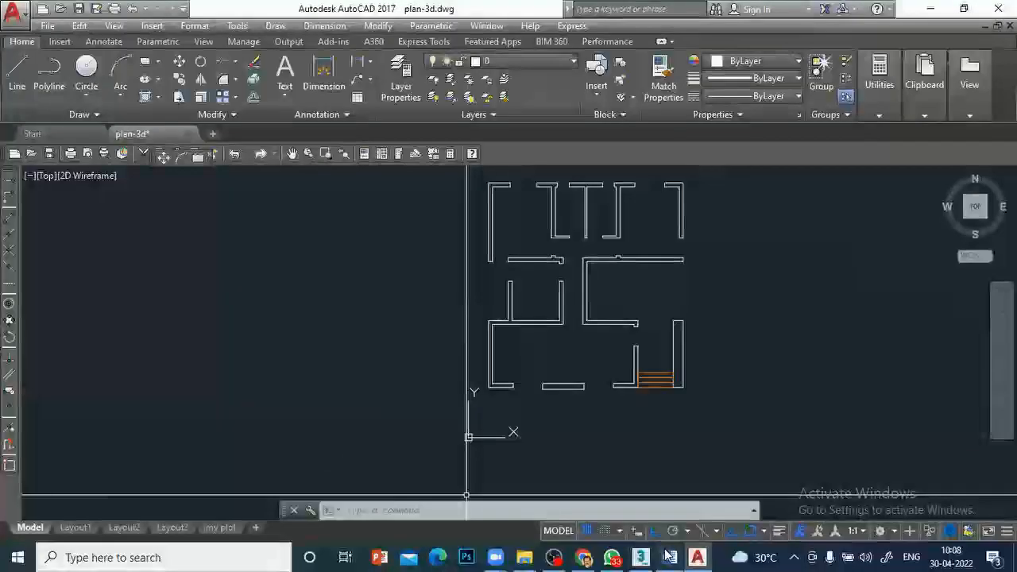
Switch to 3ds Max and set the system unit scale to 1 unit = 1.0 millimeters.
left_click(640, 557)
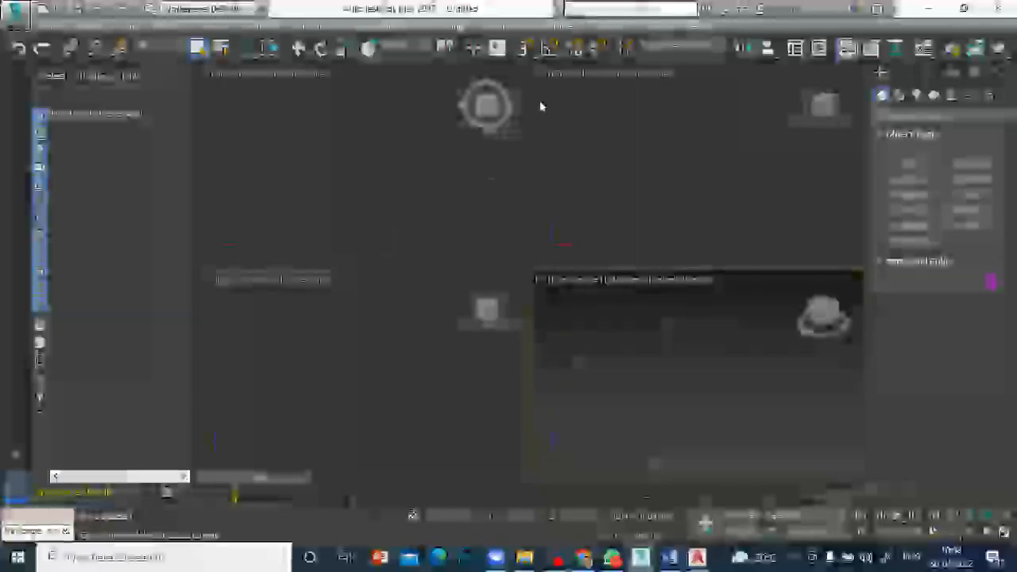
left_click(553, 26)
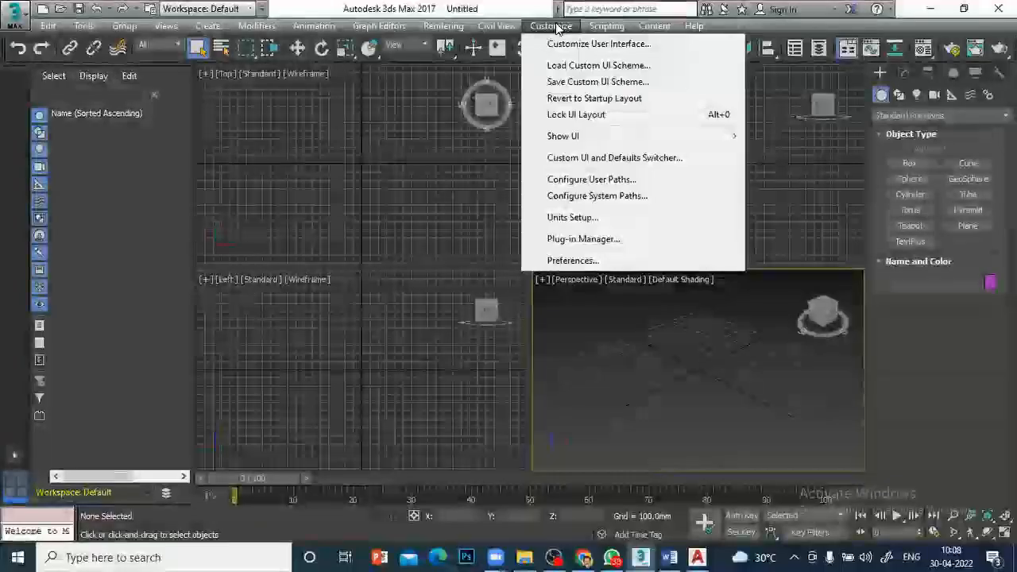
left_click(585, 222)
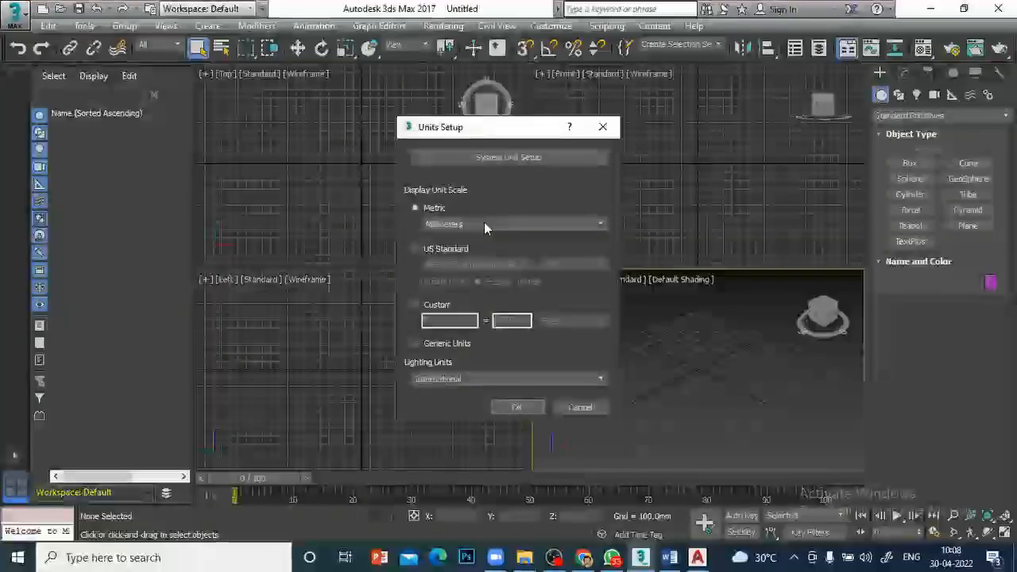
left_click(486, 156)
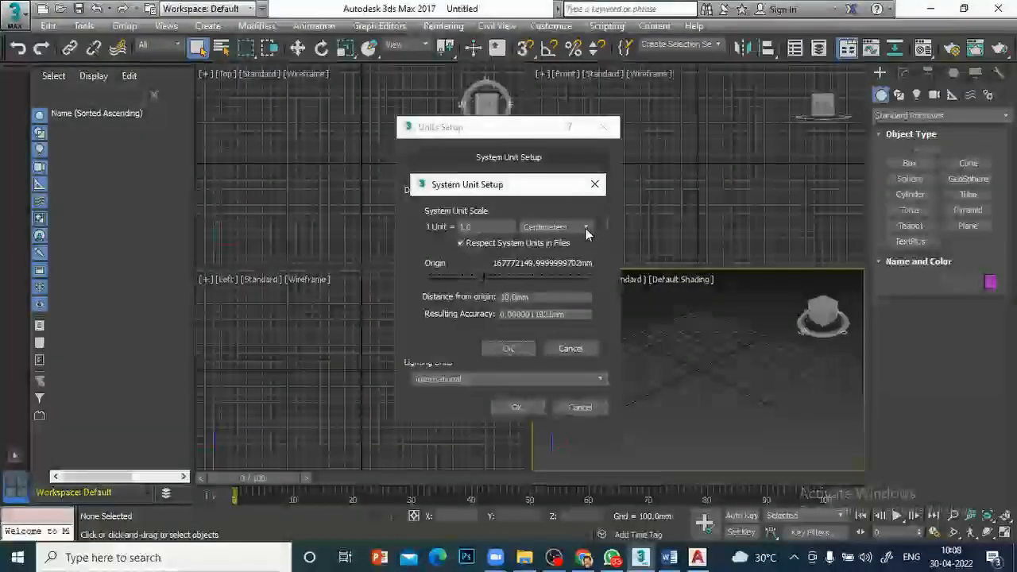
left_click(585, 228)
left_click(559, 270)
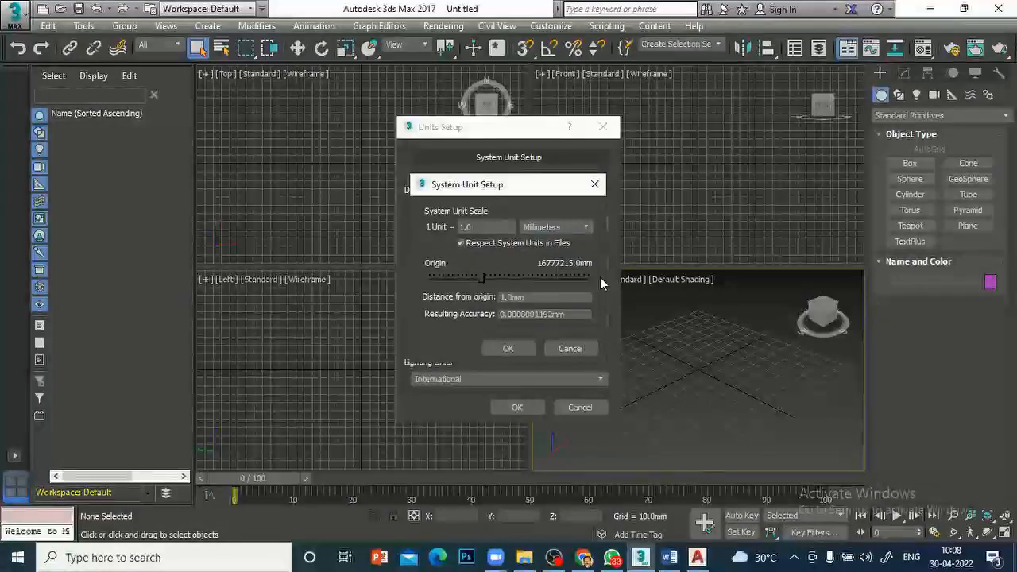
left_click(508, 348)
left_click(516, 408)
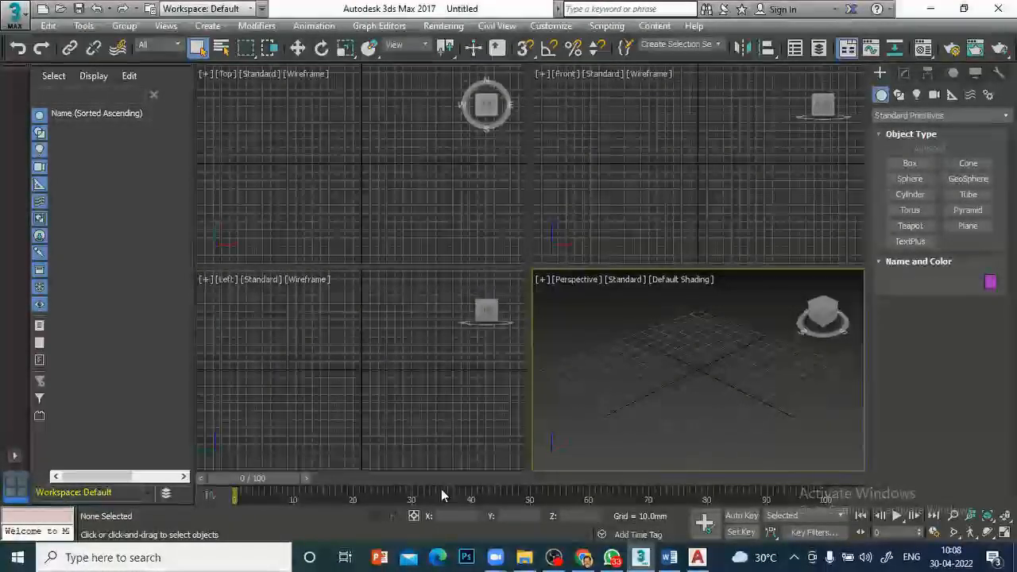
Switch to AutoCAD and examine the wall outlines in the upper-left part of the floor plan.
left_click(697, 557)
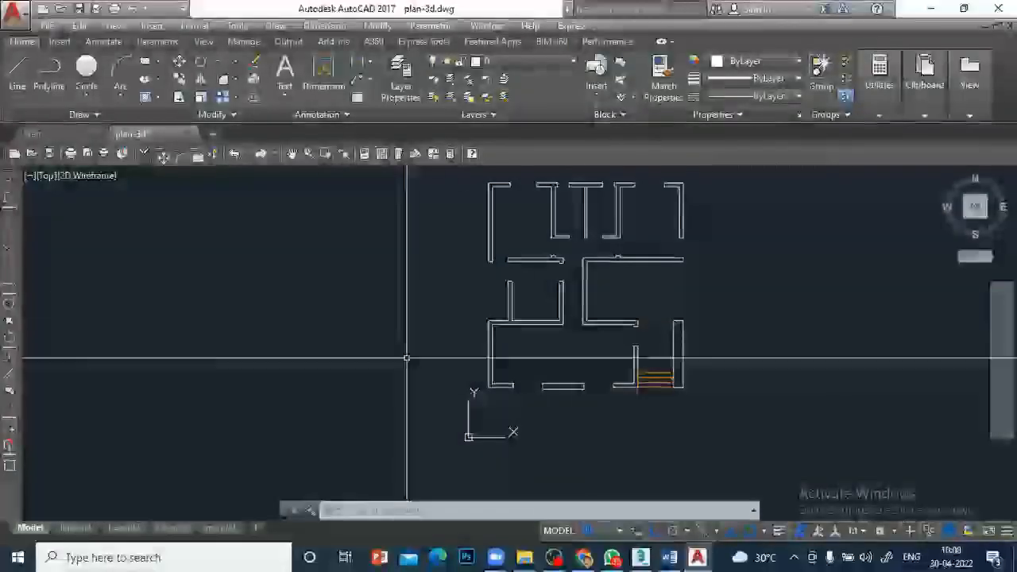
scroll(774, 282, "down", 2)
middle_click_drag(765, 288, 581, 286)
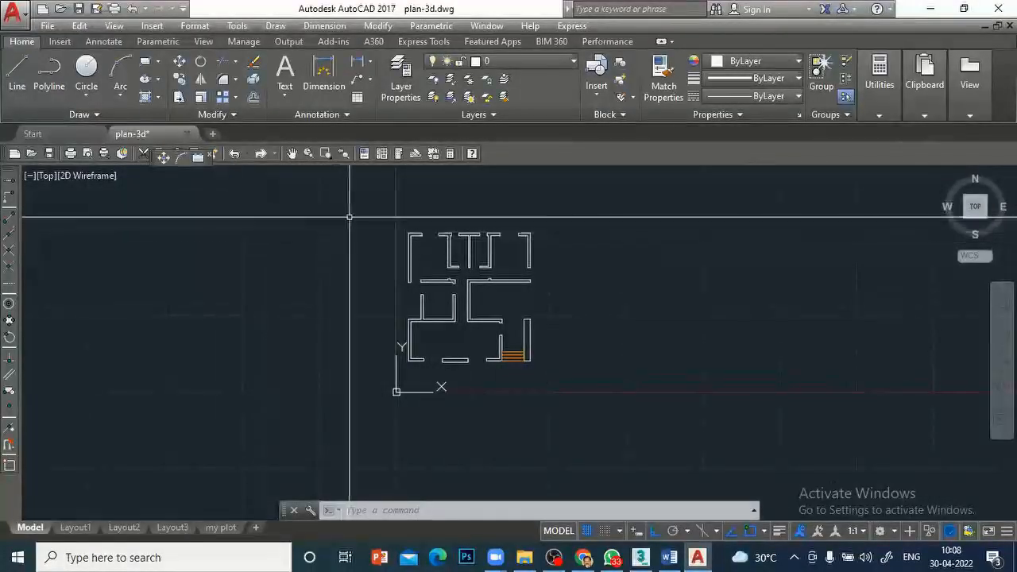
middle_click_drag(350, 217, 359, 251)
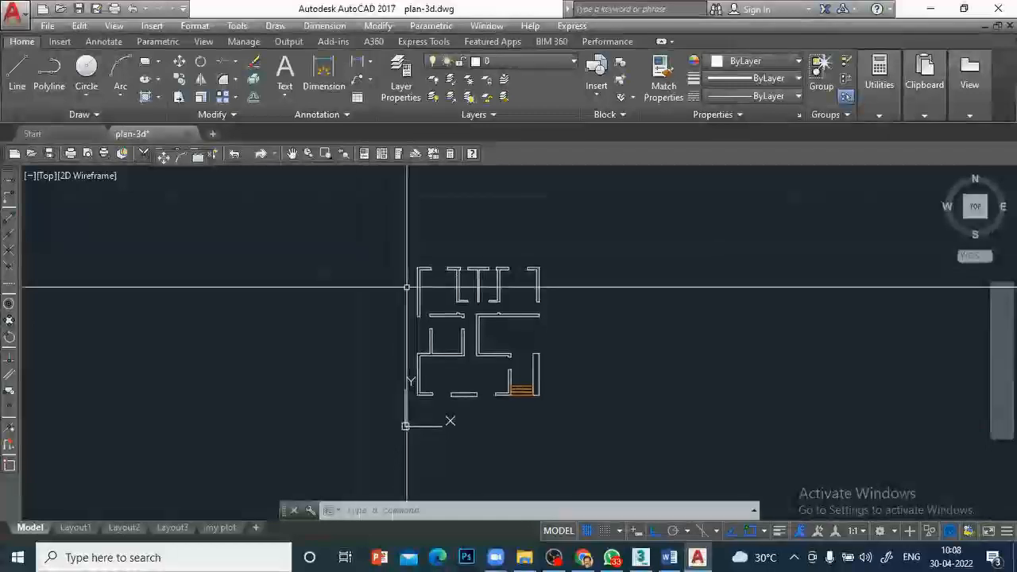
scroll(407, 287, "up", 6)
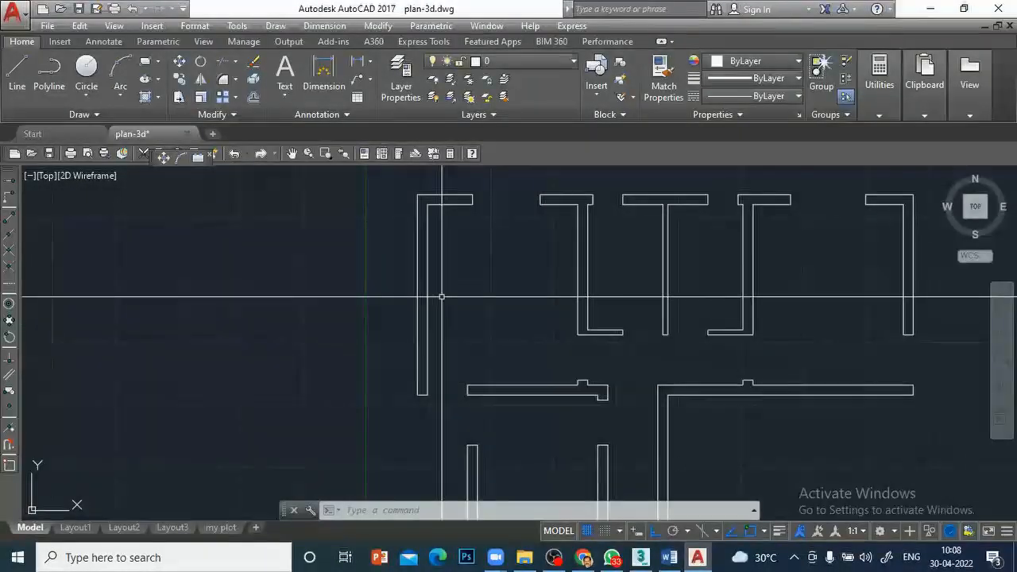
scroll(471, 198, "up", 4)
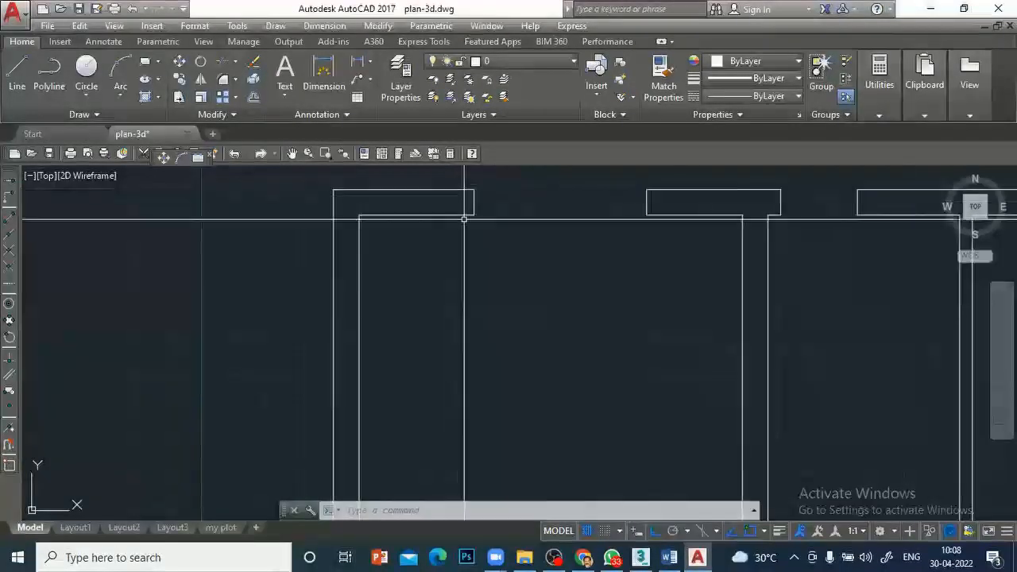
scroll(460, 342, "down", 6)
scroll(455, 380, "up", 2)
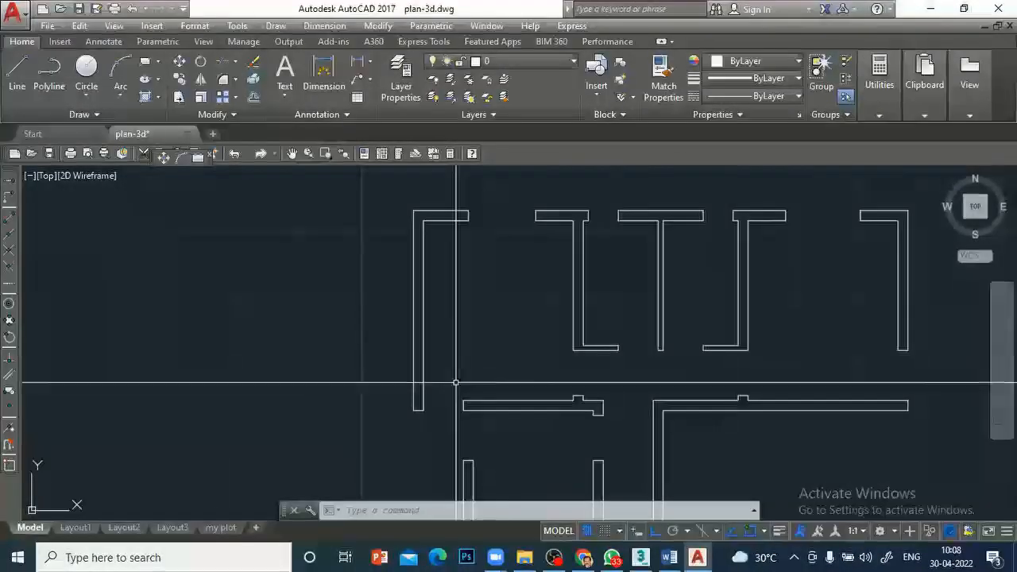
Check whether the upper-left L-shaped wall consists of separate lines by selecting several of its edges, and clear the selection.
left_click(424, 344)
left_click(410, 340)
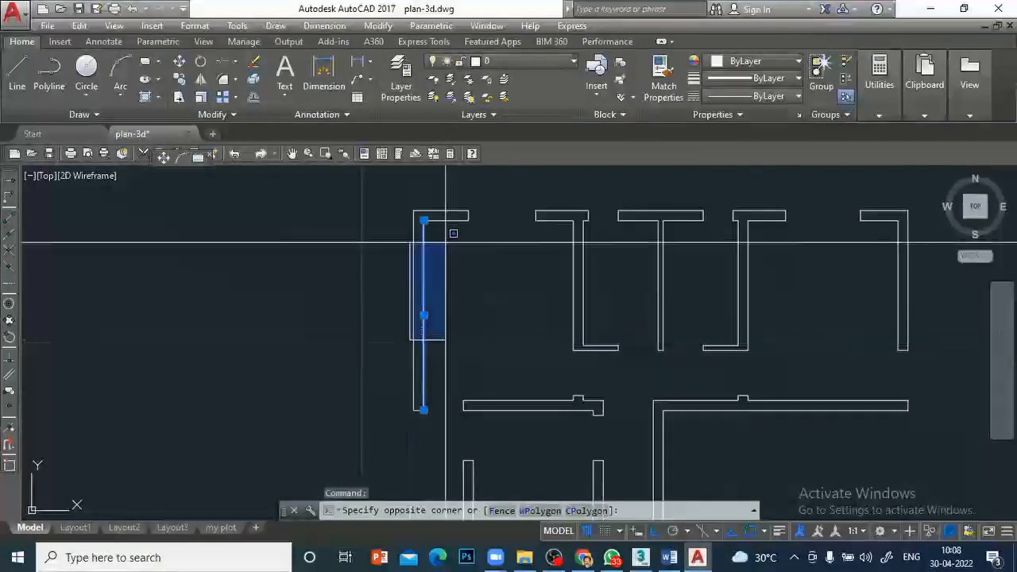
left_click(394, 229)
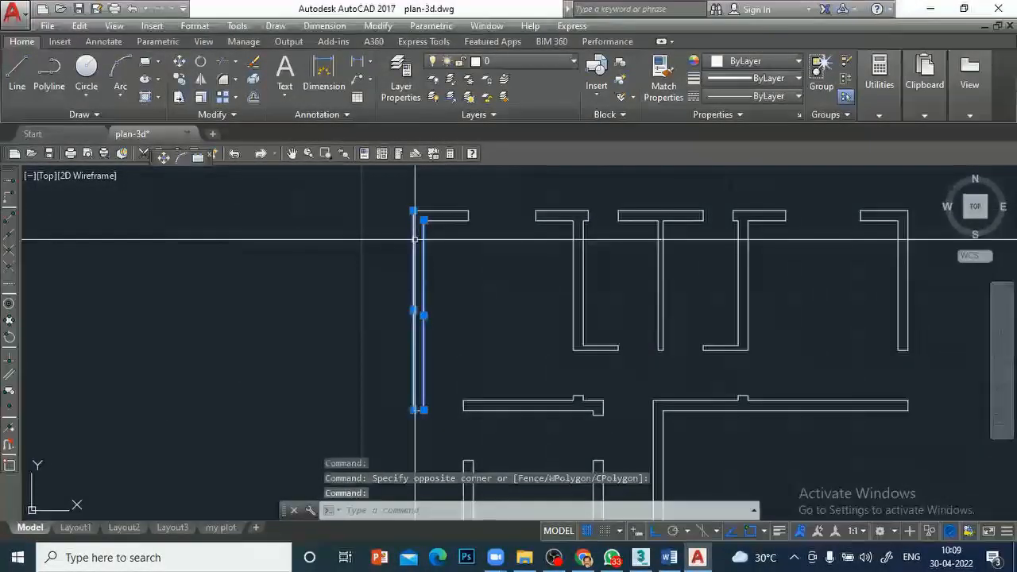
left_click(435, 214)
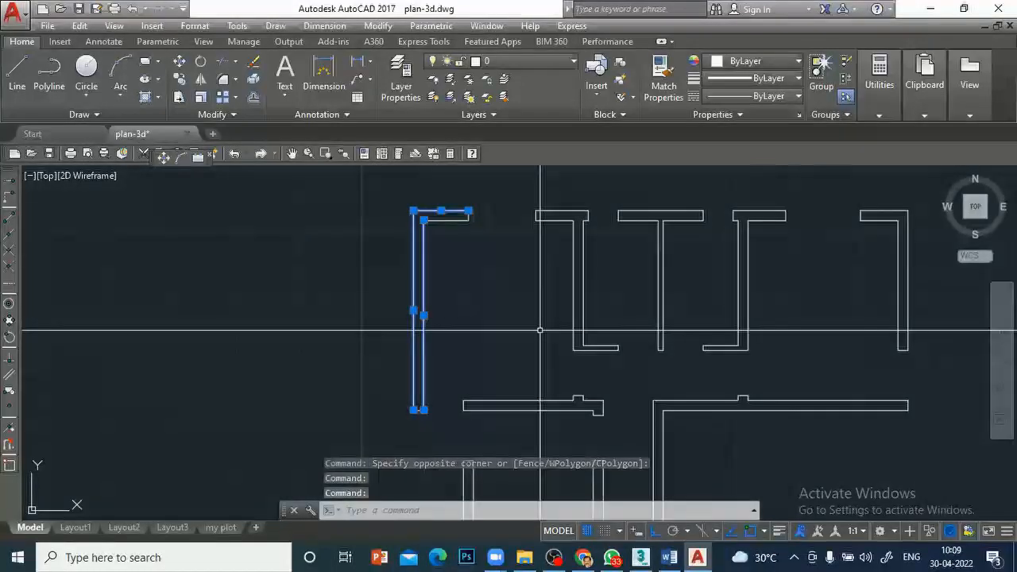
key("Escape")
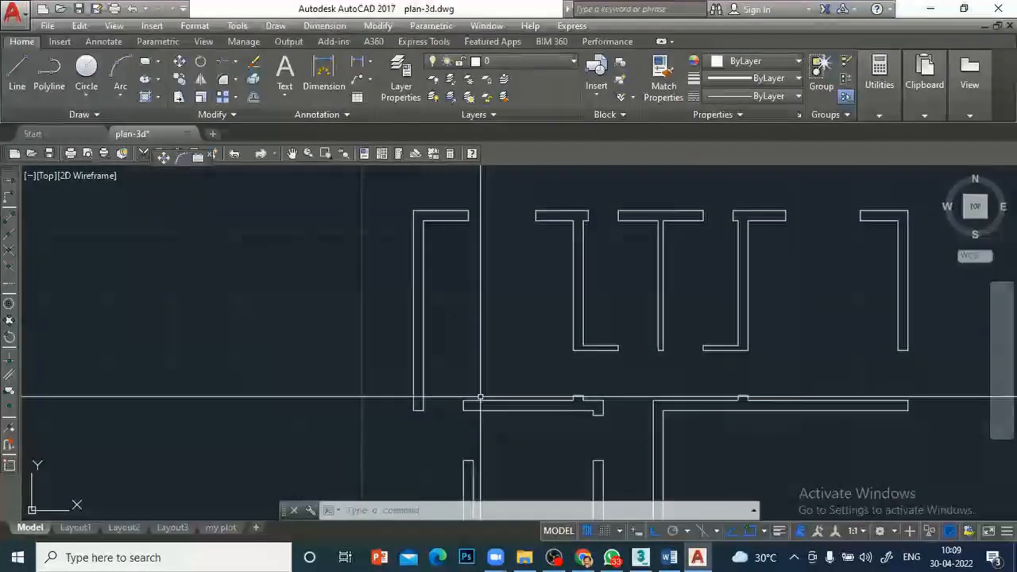
Convert the upper-left L-shaped wall's outer vertical line to a polyline with PEDIT and join the wall's other edges to it.
type("PEDIT")
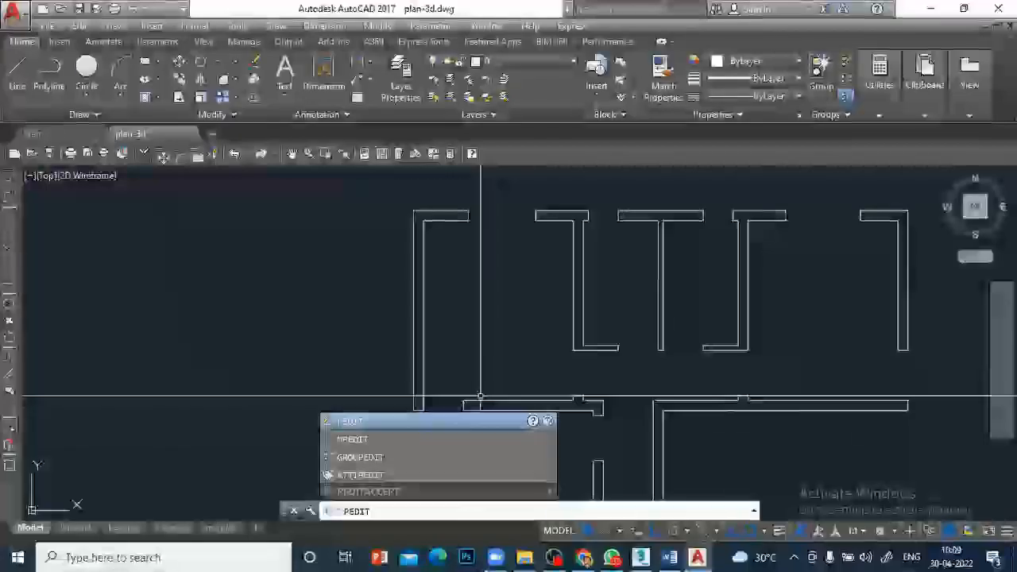
key("Return")
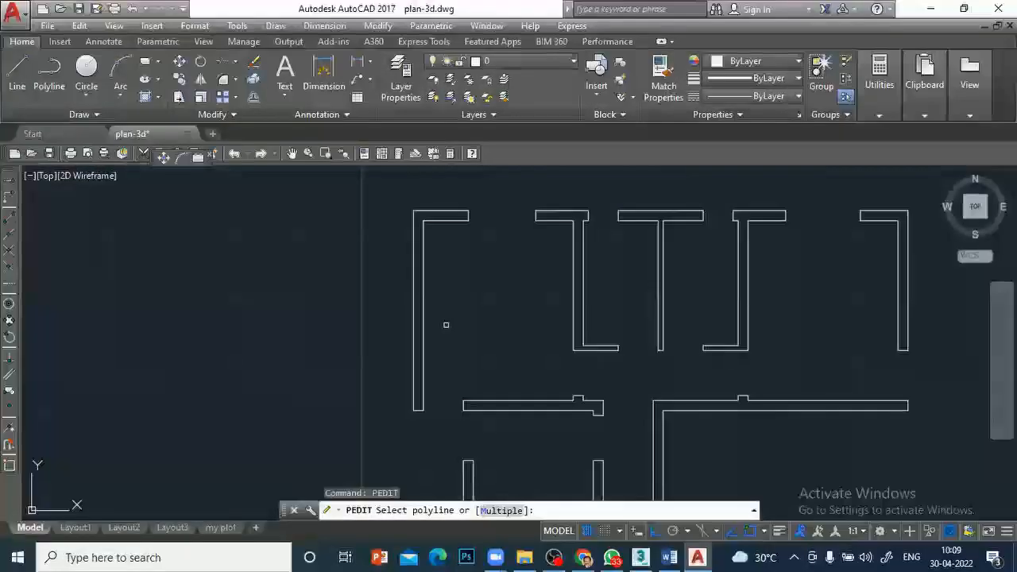
left_click(414, 342)
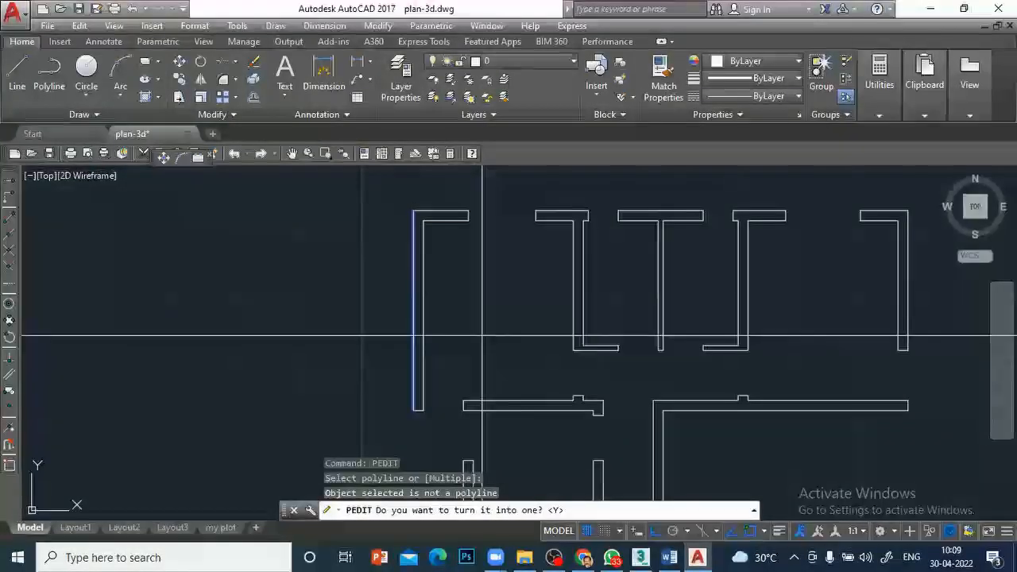
key("Return")
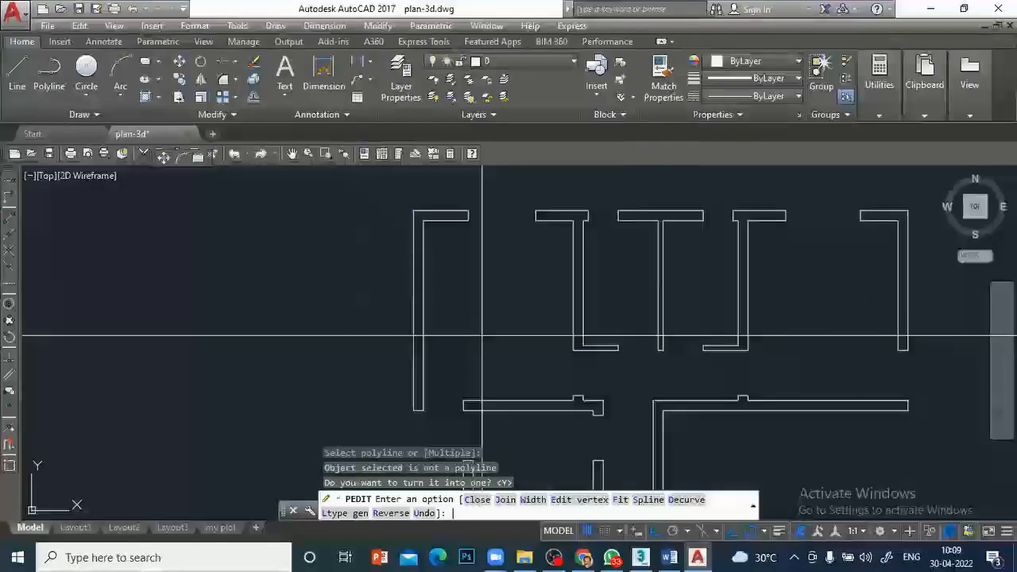
key("Return")
left_click(432, 414)
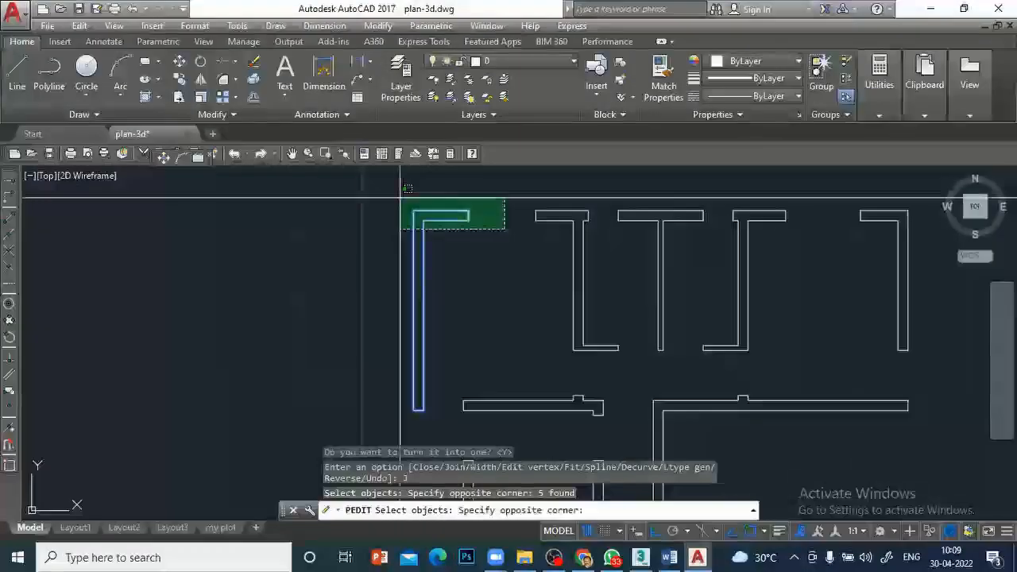
key("Return")
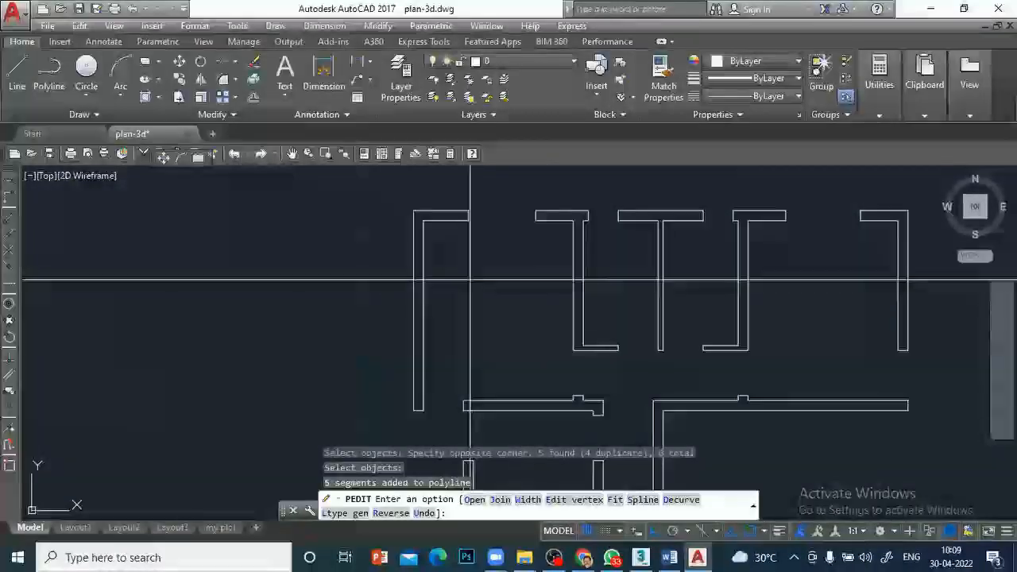
key("Return")
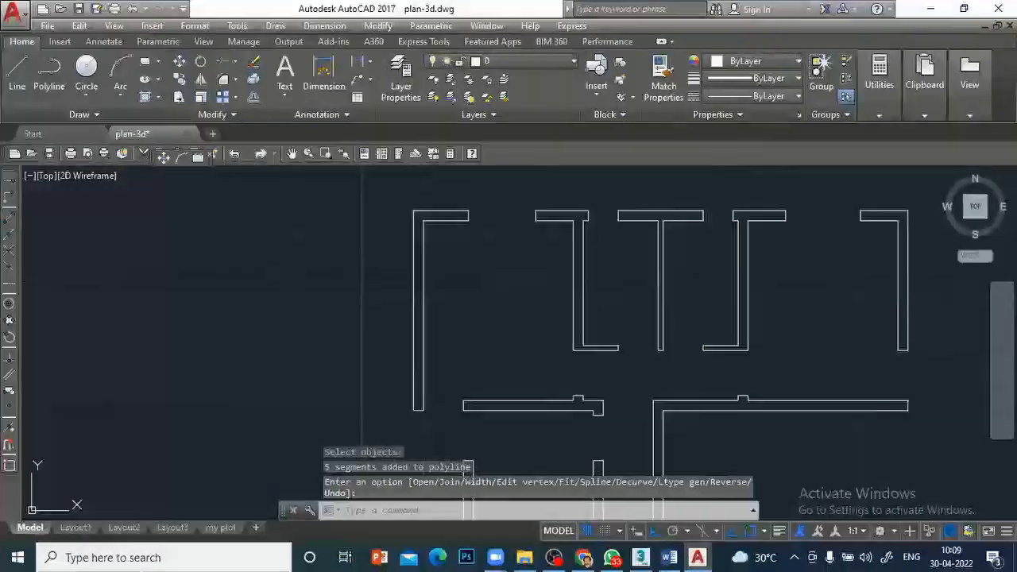
left_click(416, 277)
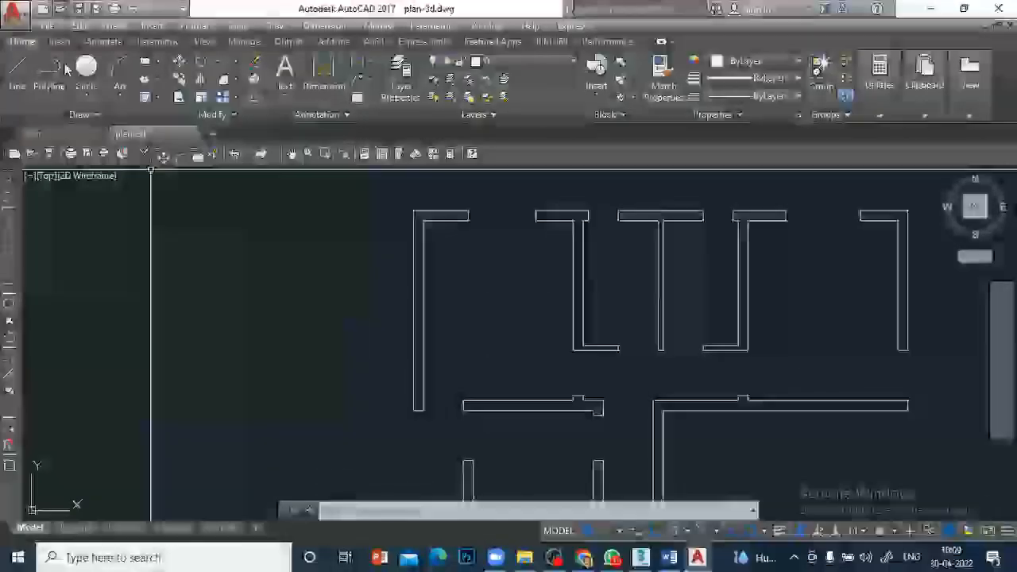
Undo the PEDIT join and check the L-shaped wall's inner vertical edge by selecting it, leaving nothing selected.
left_click(133, 8)
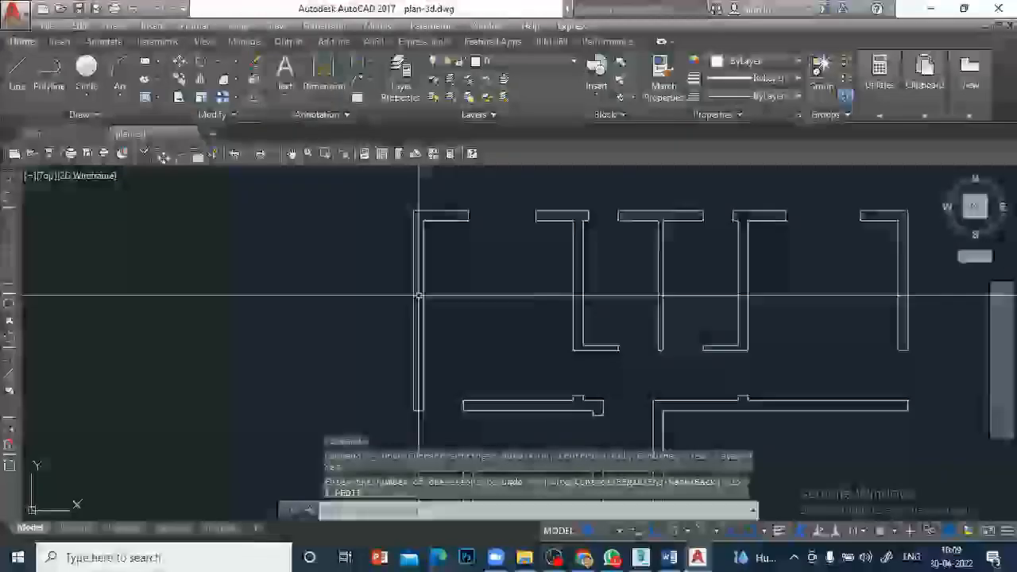
left_click(423, 295)
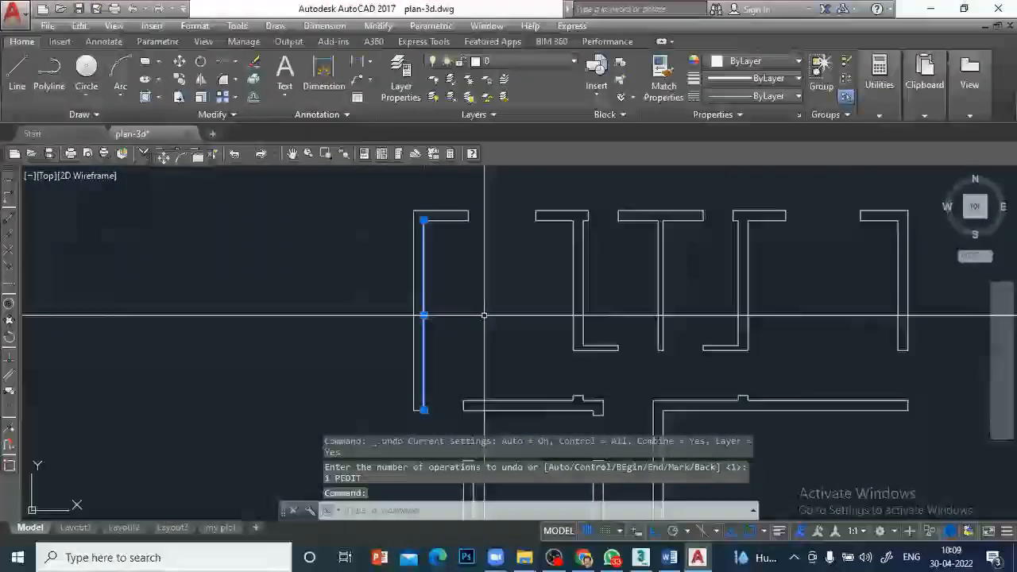
key("Escape")
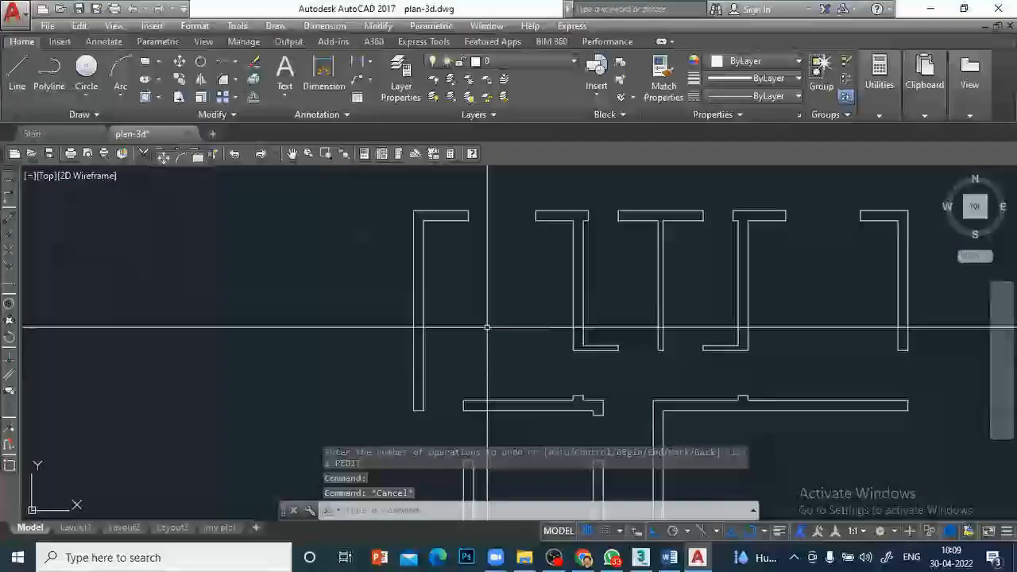
Create a polyline boundary inside the upper-left L-shaped wall with the BOUNDARY command and check it by selecting it.
type("BOUNDARY")
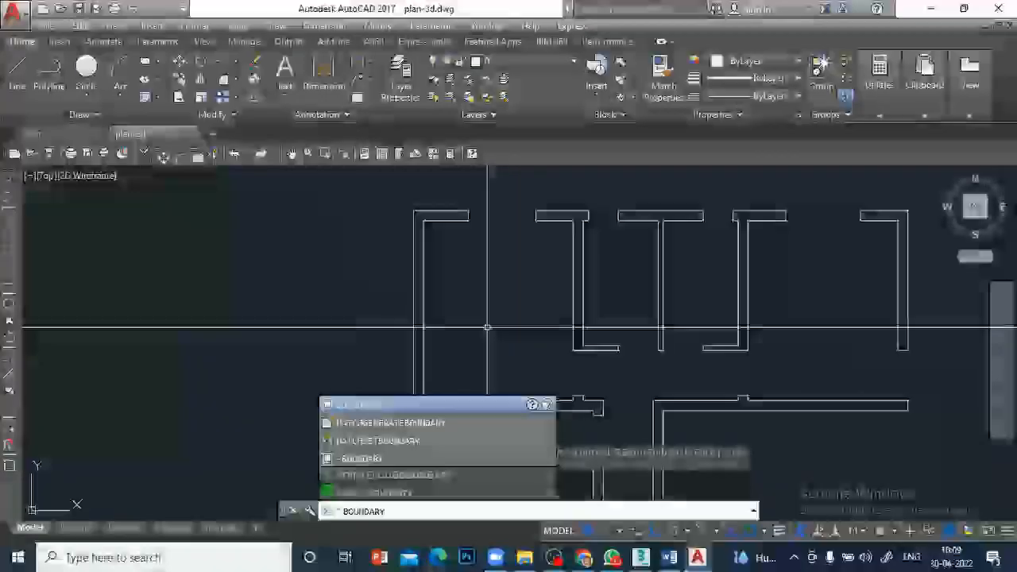
key("Return")
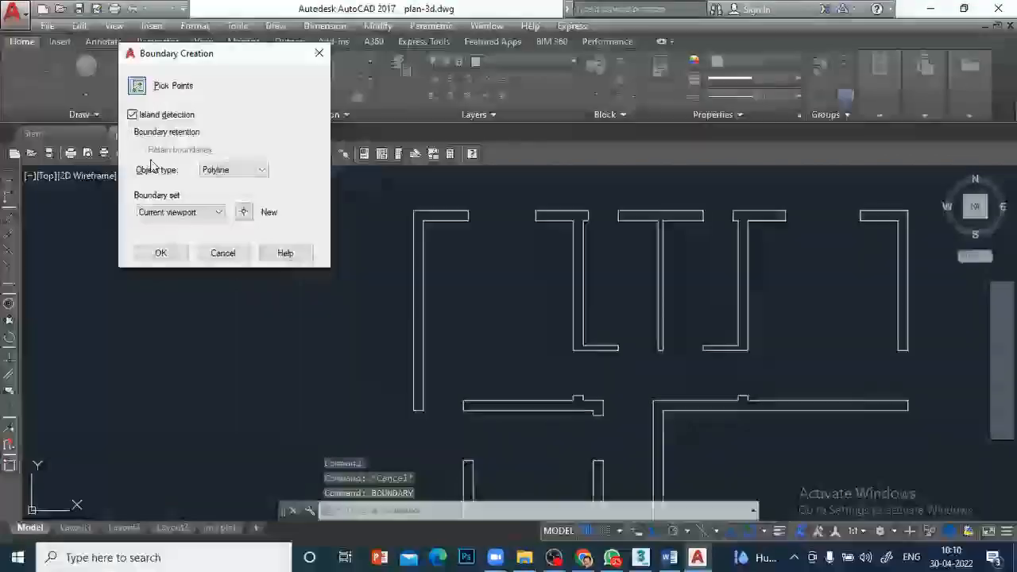
left_click(139, 86)
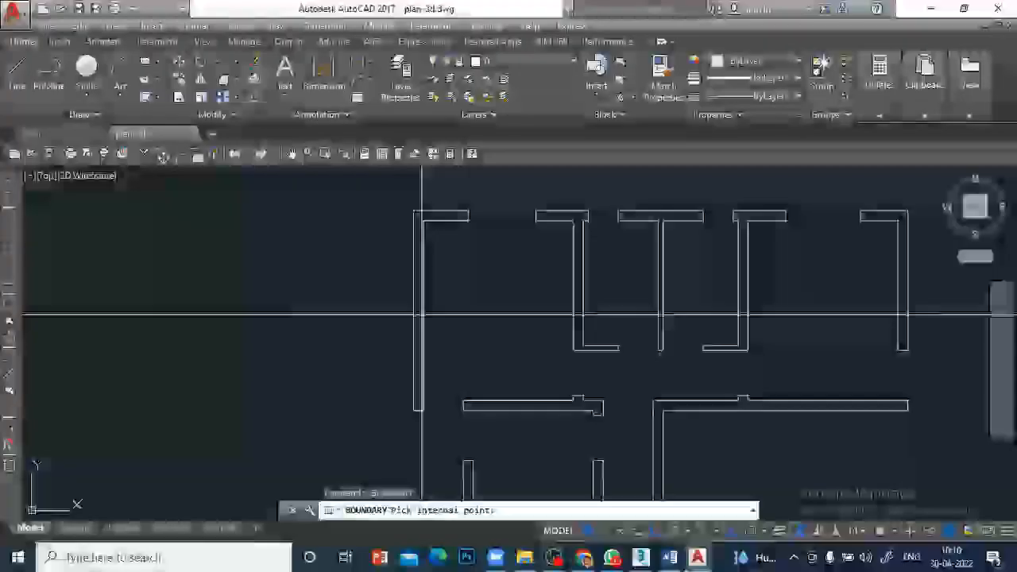
left_click(421, 315)
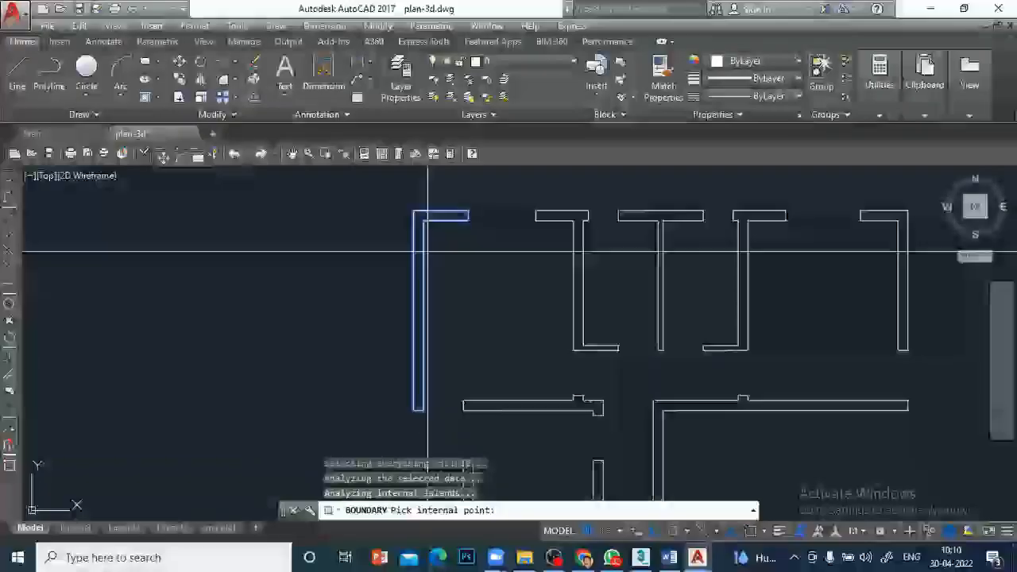
key("Return")
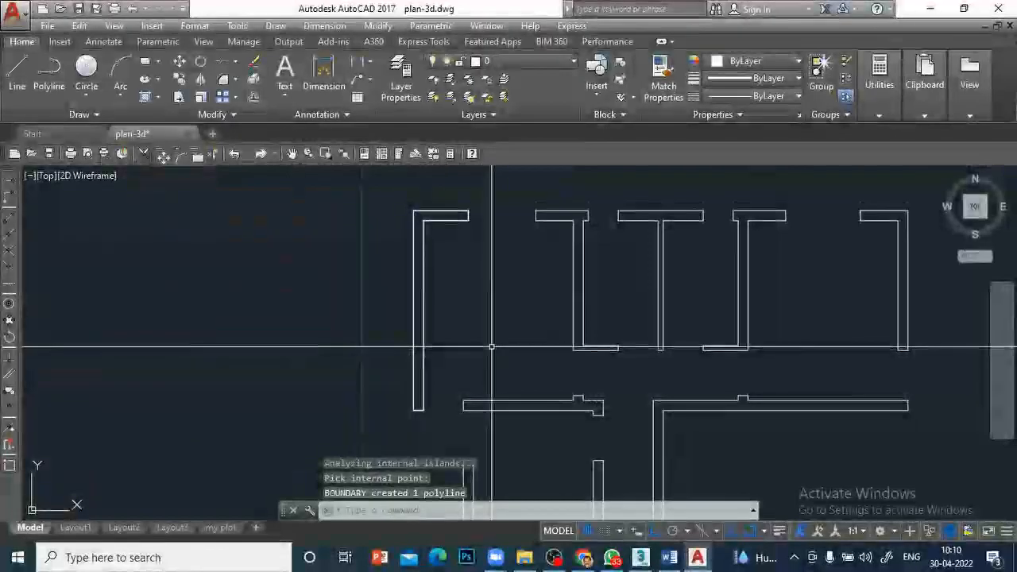
key("Escape")
left_click(422, 300)
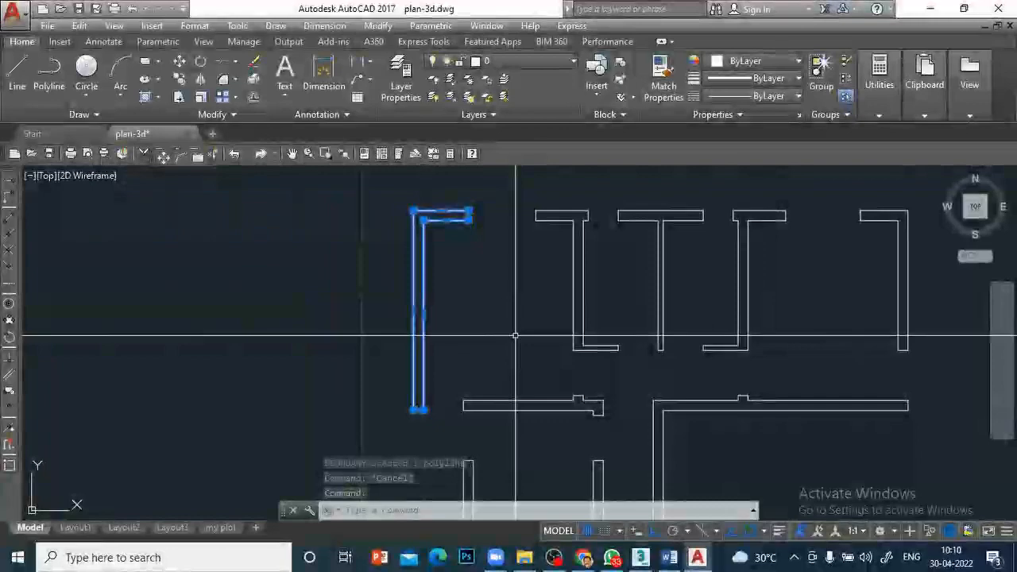
key("Escape")
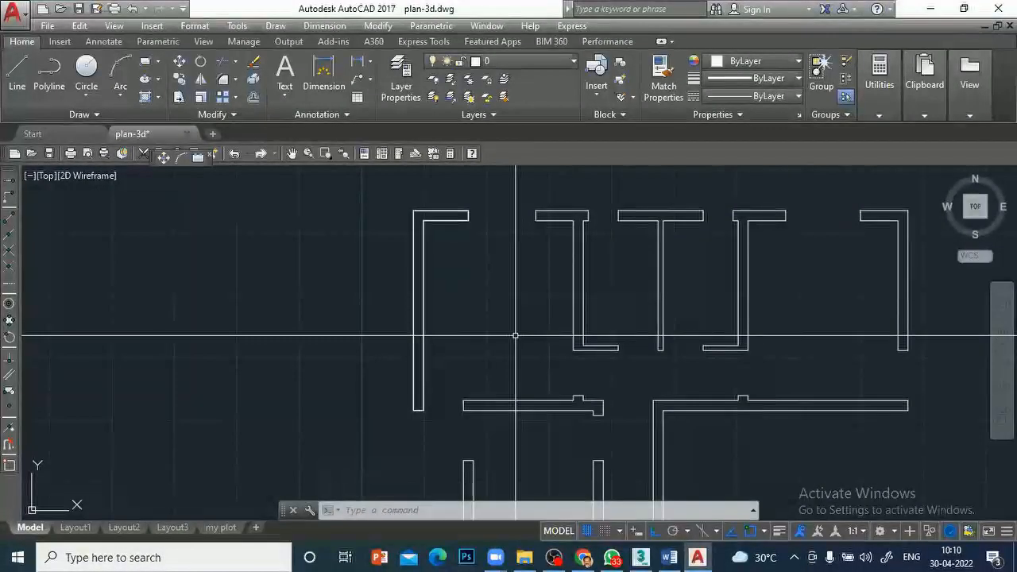
Move the L-shaped boundary polyline into the empty area left of the plan and check the original wall lines by selecting two edges.
type("MOVE Select objects:")
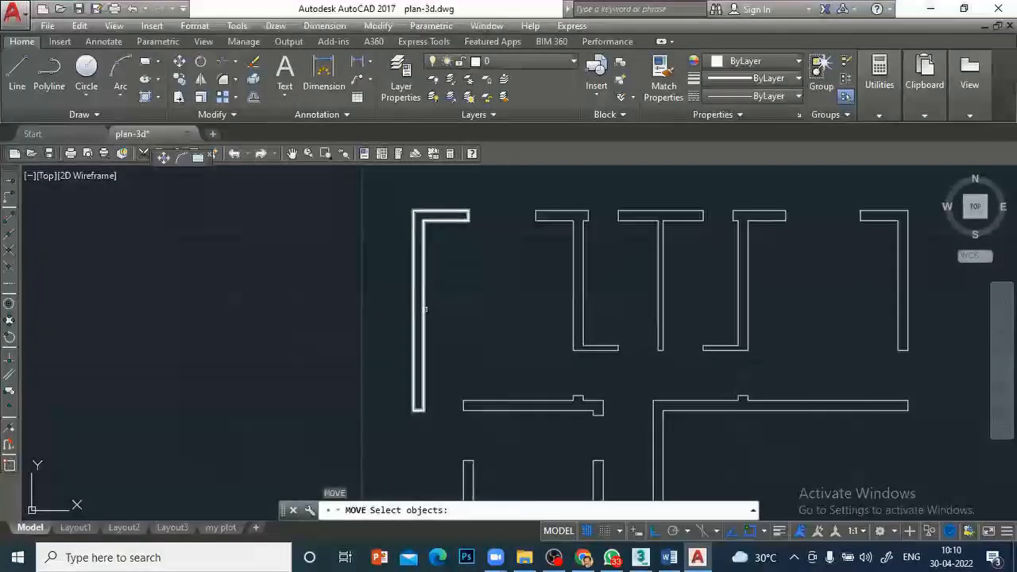
left_click(425, 309)
key("Return")
left_click(509, 291)
left_click(342, 296)
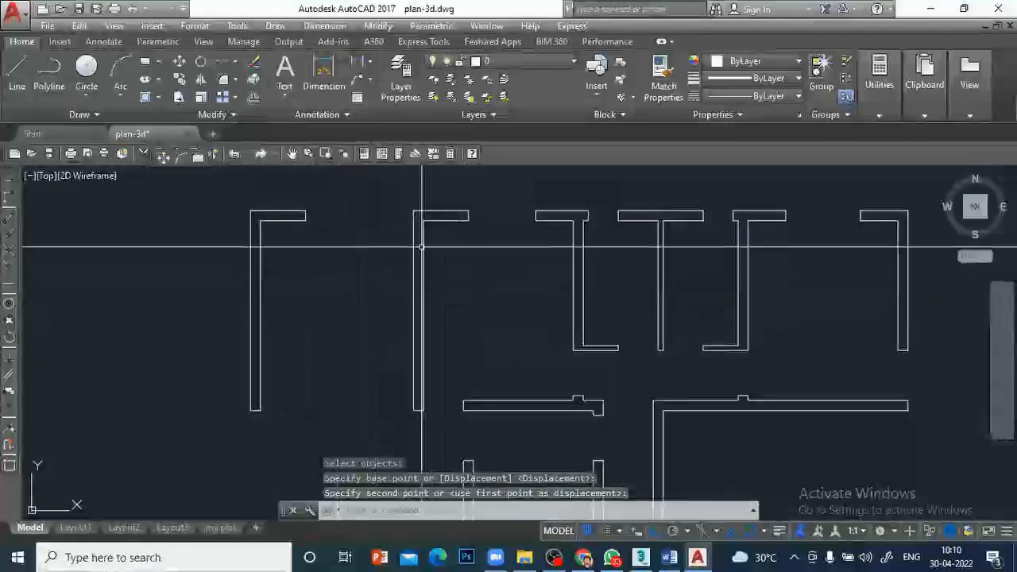
left_click(441, 211)
left_click(457, 220)
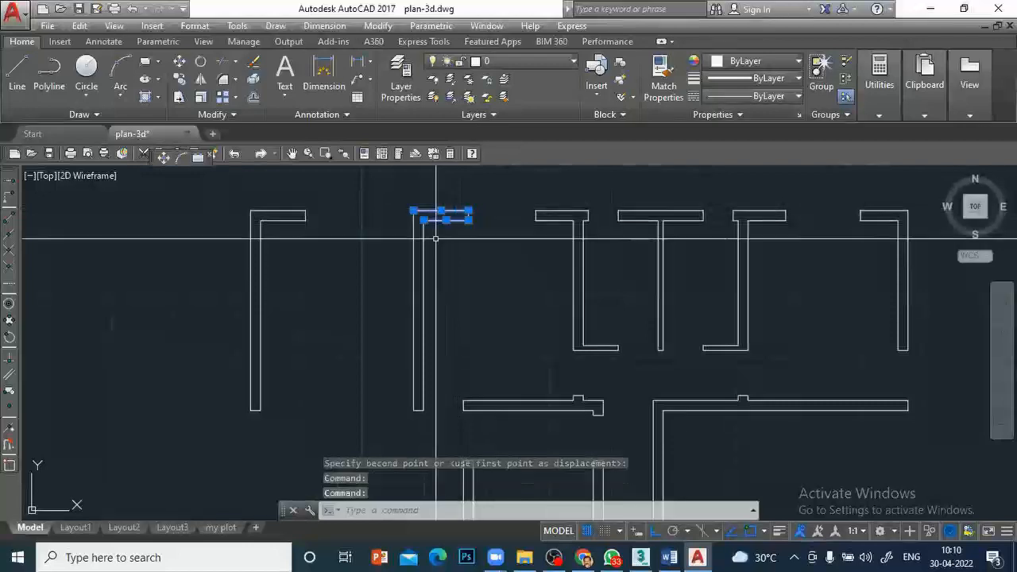
key("Escape")
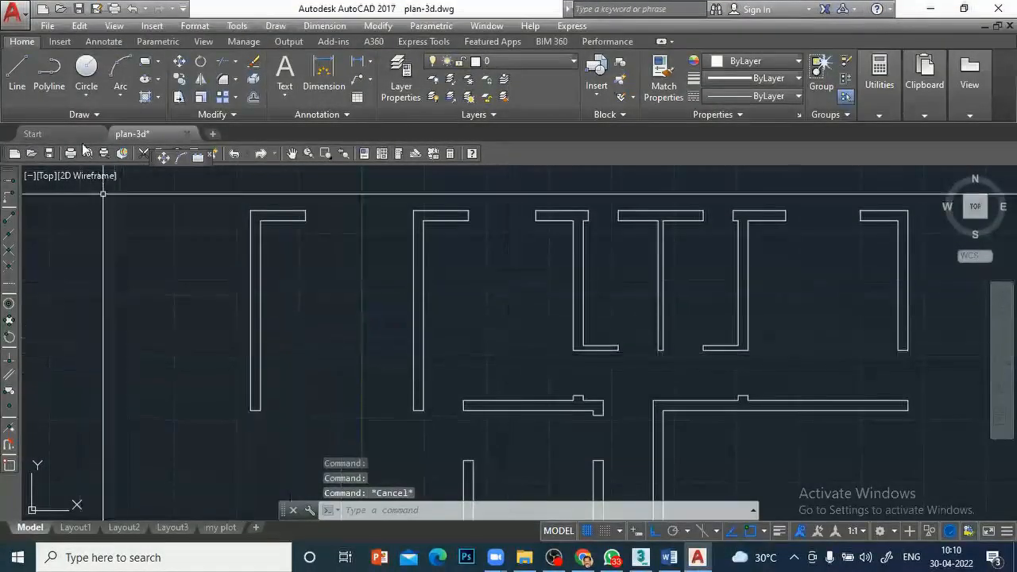
Undo the move and the creation of the L-shaped boundary polyline, and check the wall's inner edge.
left_click(133, 9)
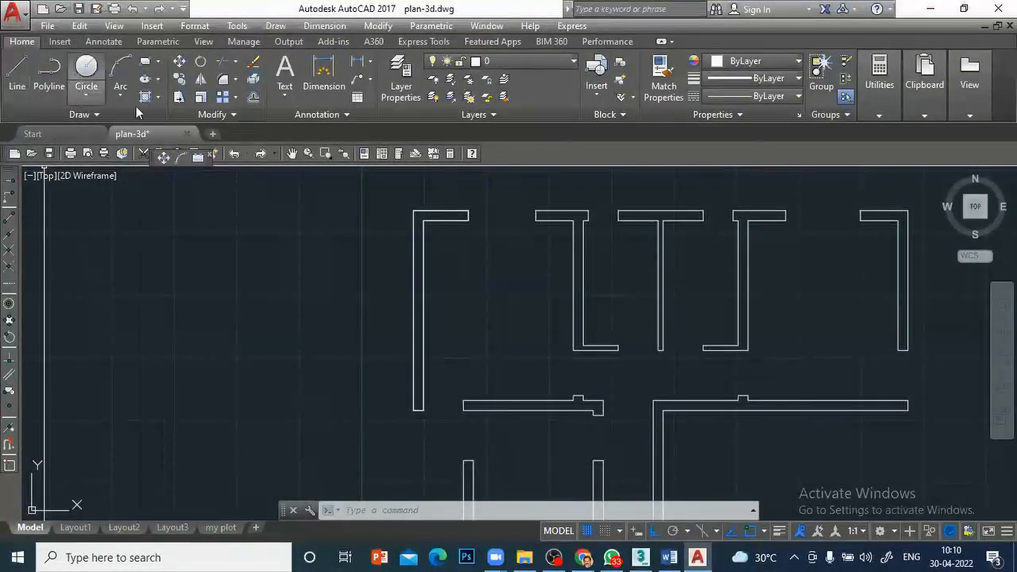
left_click(132, 13)
left_click(423, 298)
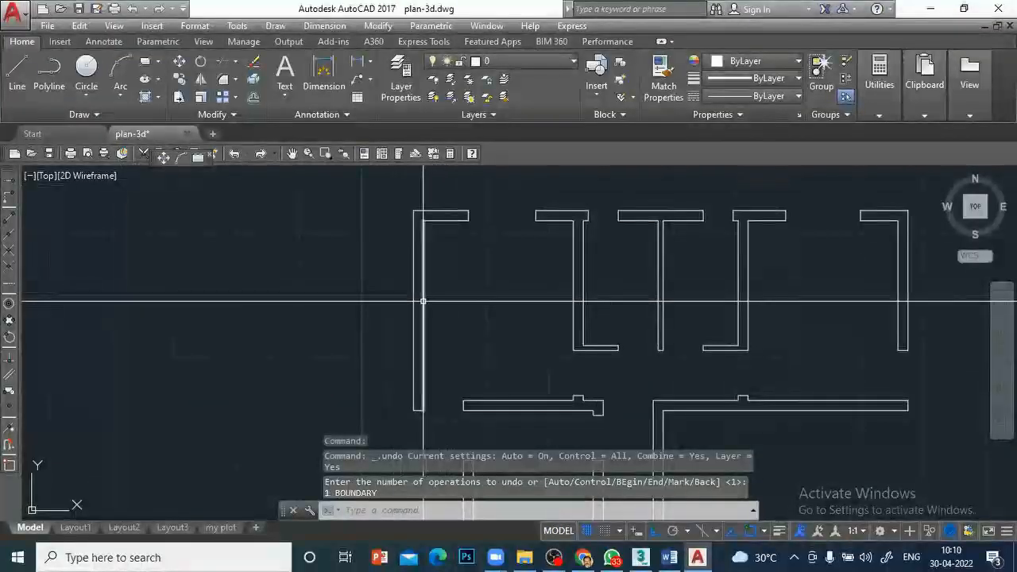
key("Escape")
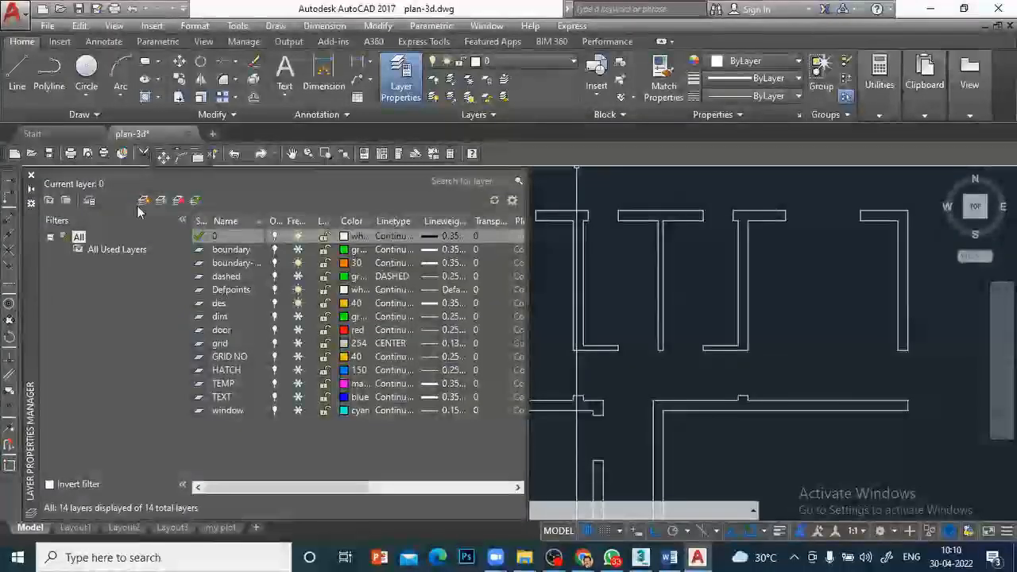
Create a new layer named MY BOUNDARY.
left_click(144, 200)
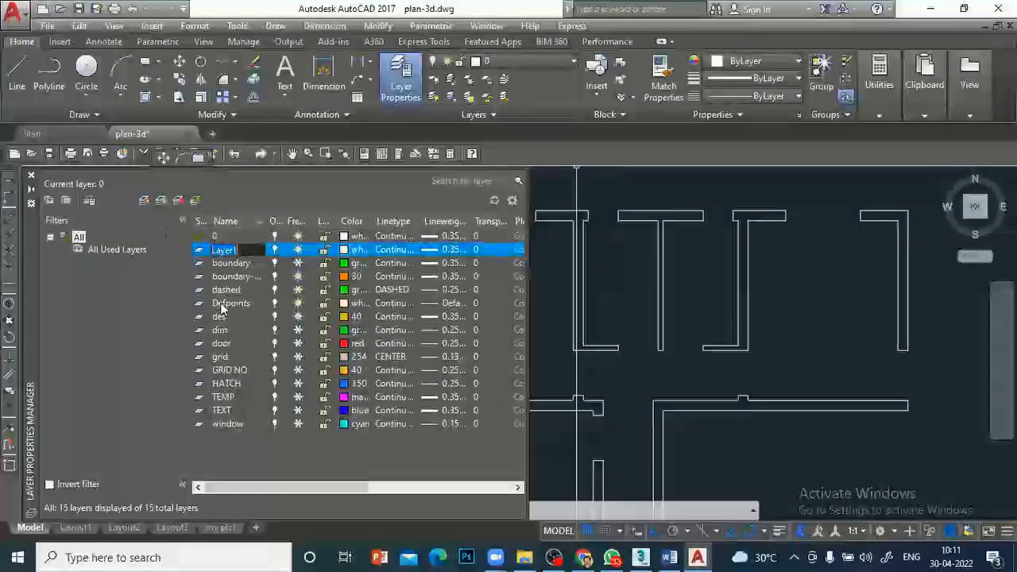
type("MY")
type(" BOUNDARY")
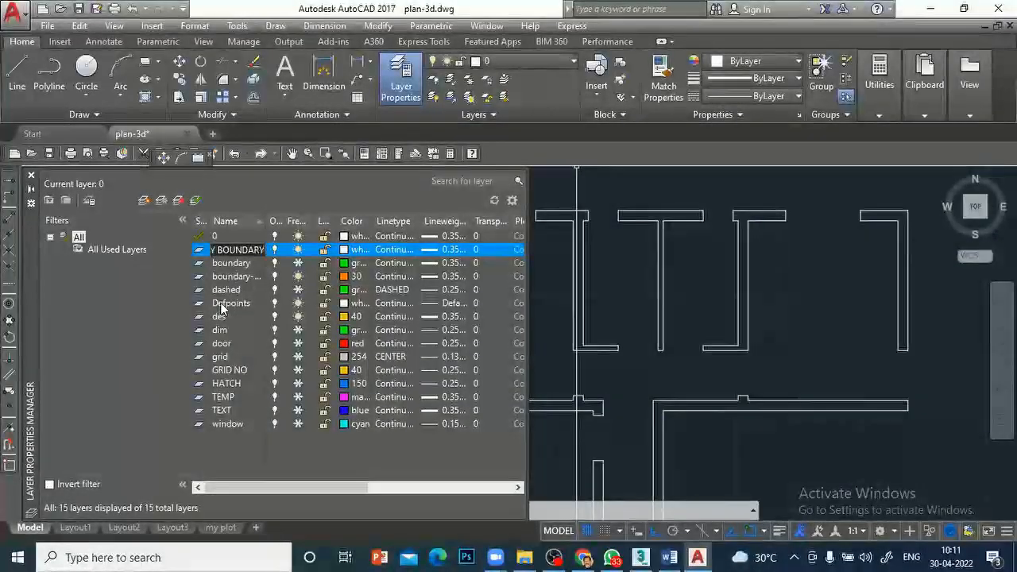
key("Return")
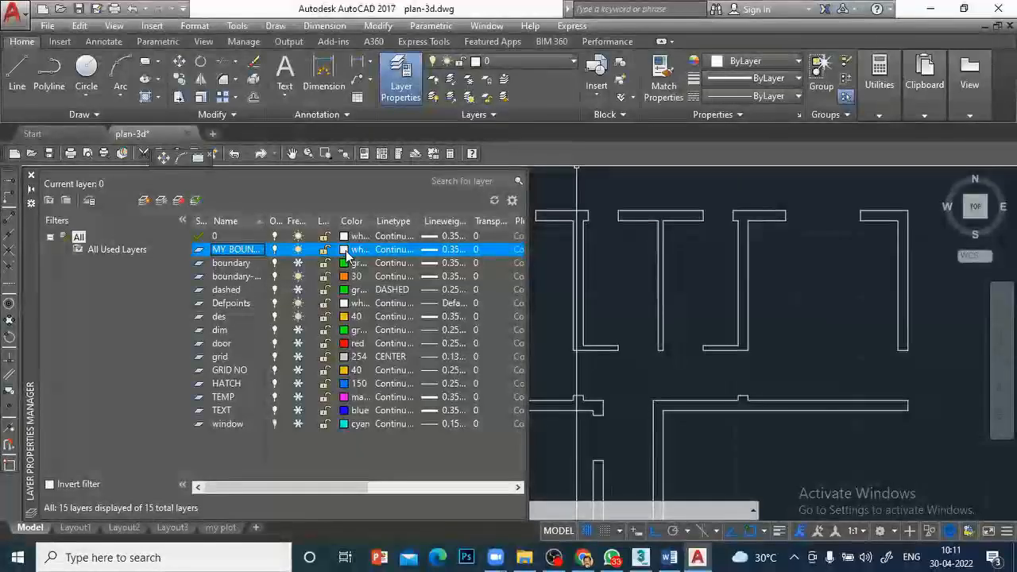
Set the MY BOUNDARY layer's color to index 140, make it the current layer, and close the layer manager.
left_click(346, 251)
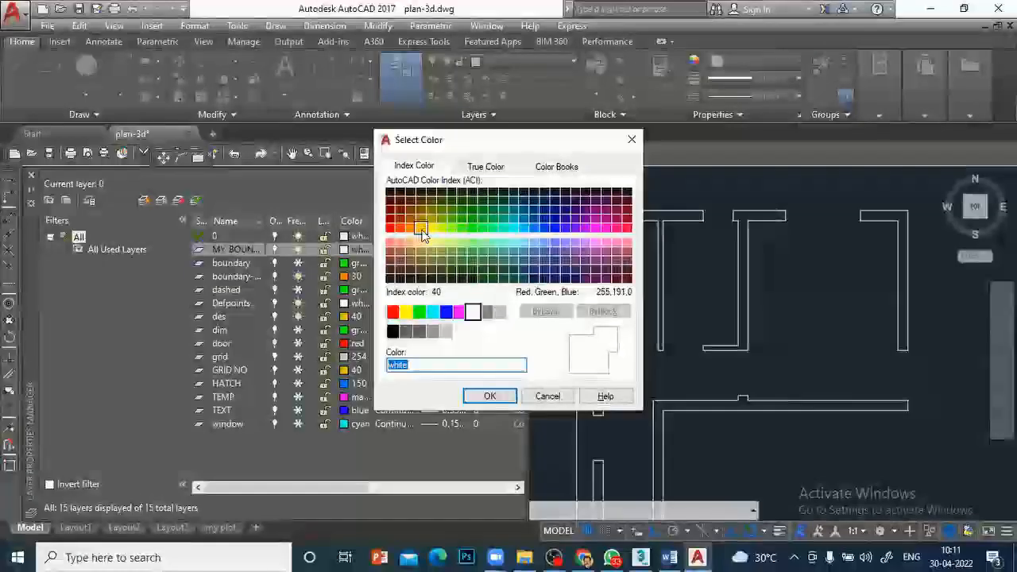
left_click(421, 229)
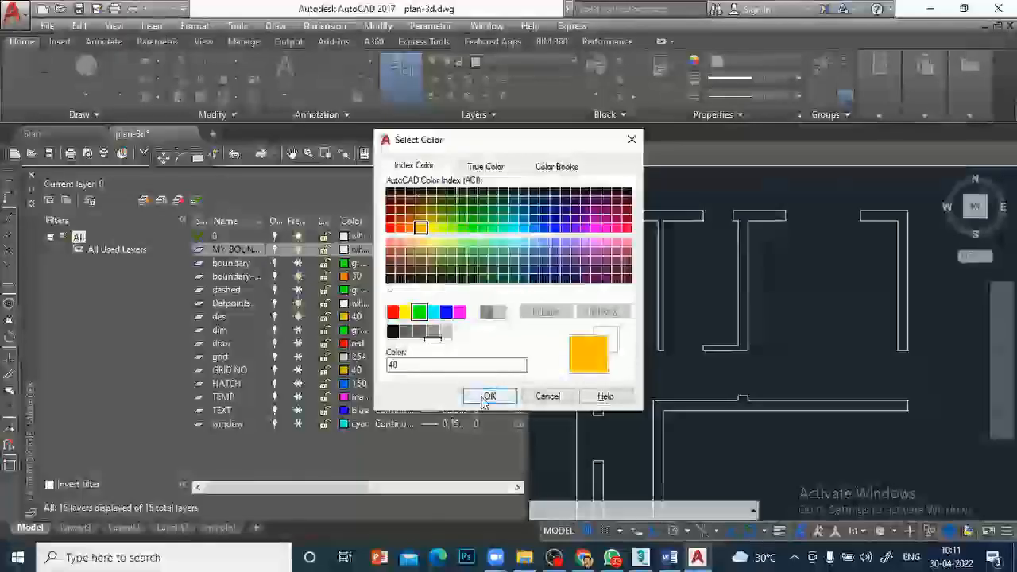
left_click(524, 229)
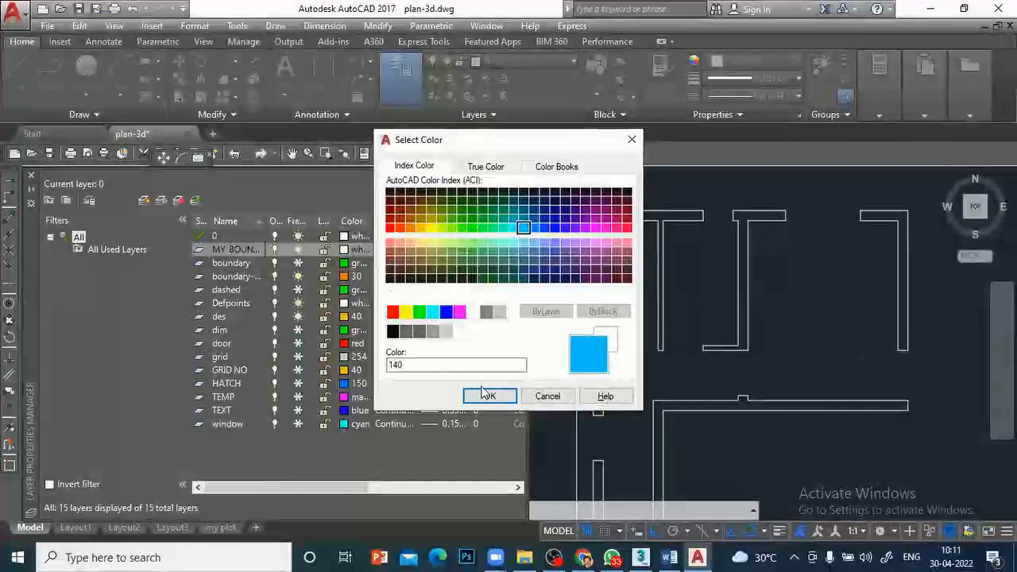
left_click(490, 396)
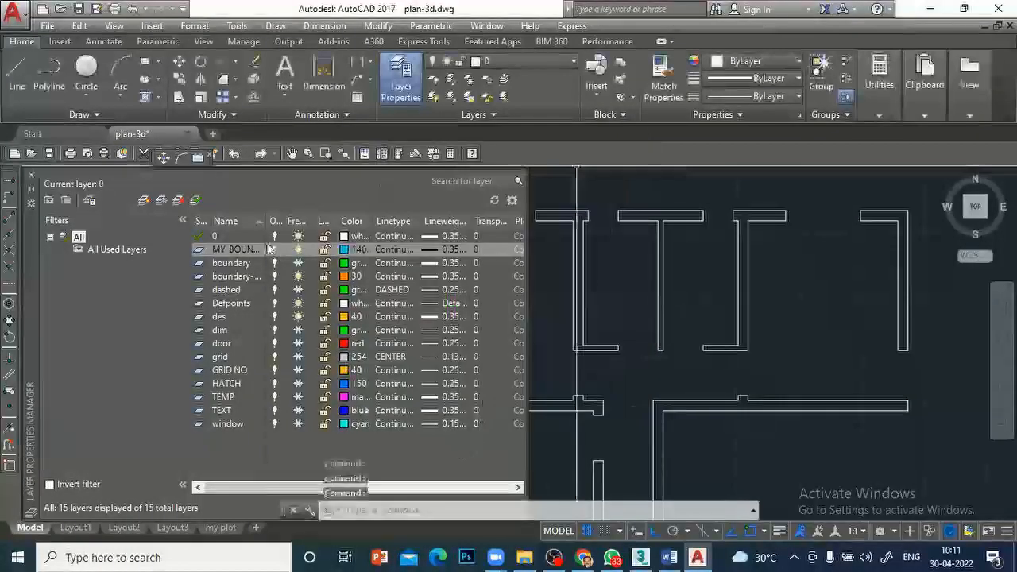
left_click(196, 201)
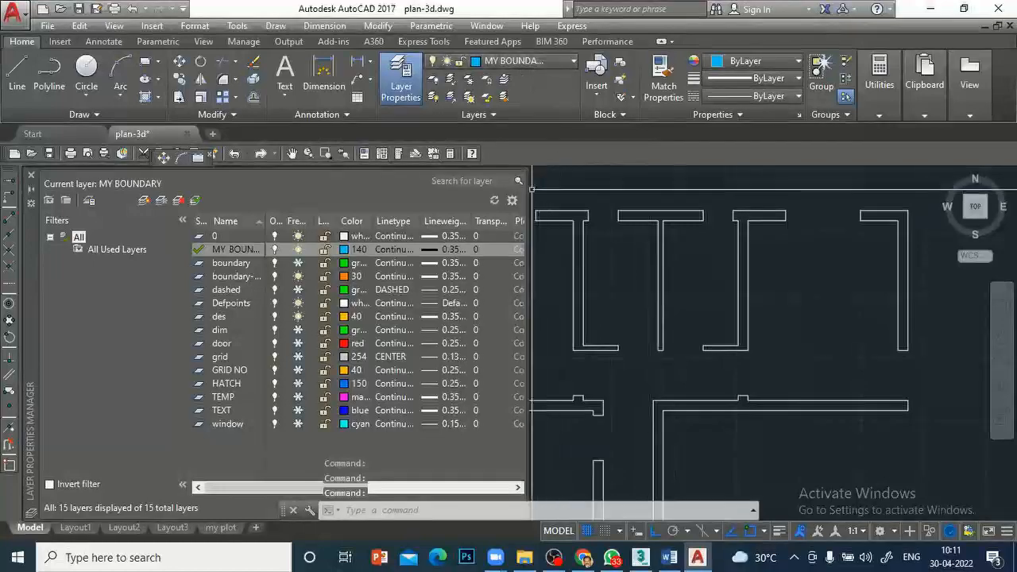
left_click(32, 176)
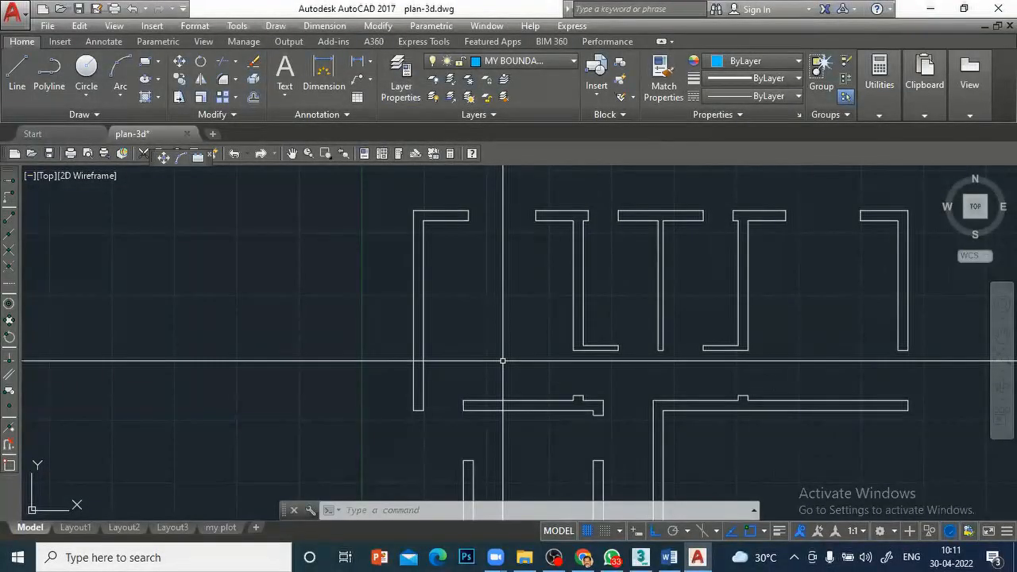
Create closed boundary polylines inside the five separate wall pieces along the upper side of the floor plan.
type("BOUNDARY")
key("Return")
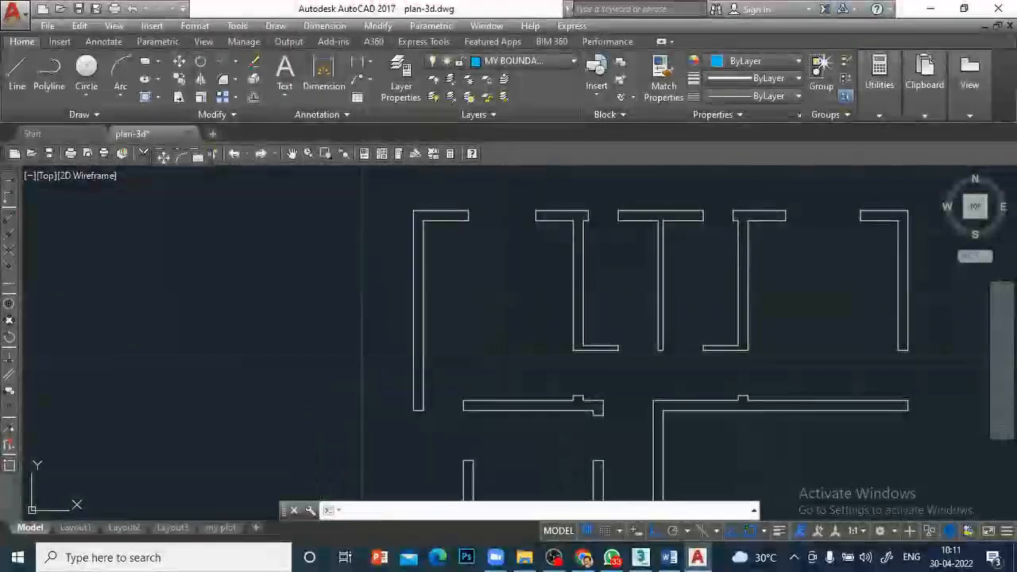
left_click(137, 88)
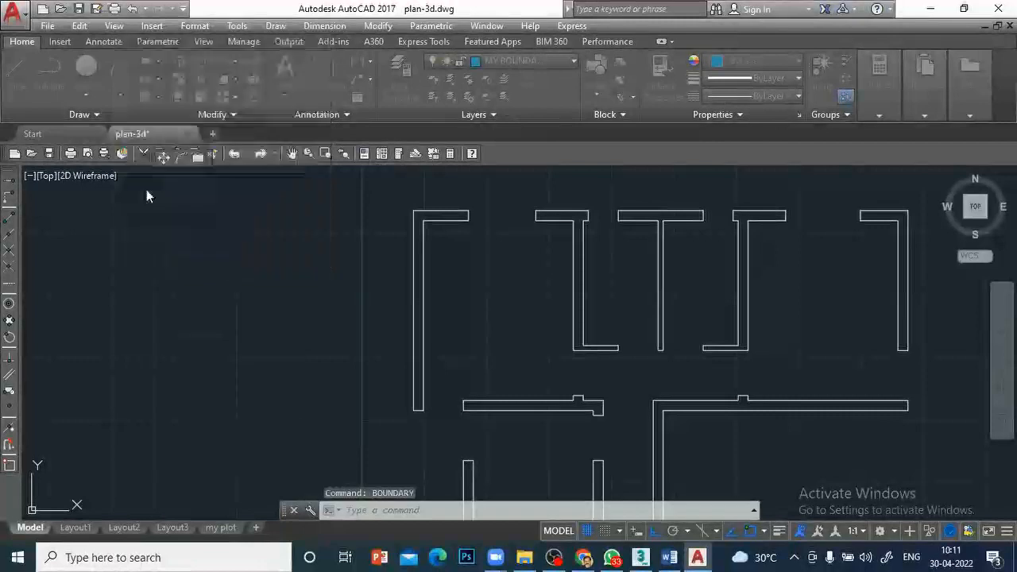
left_click(252, 397)
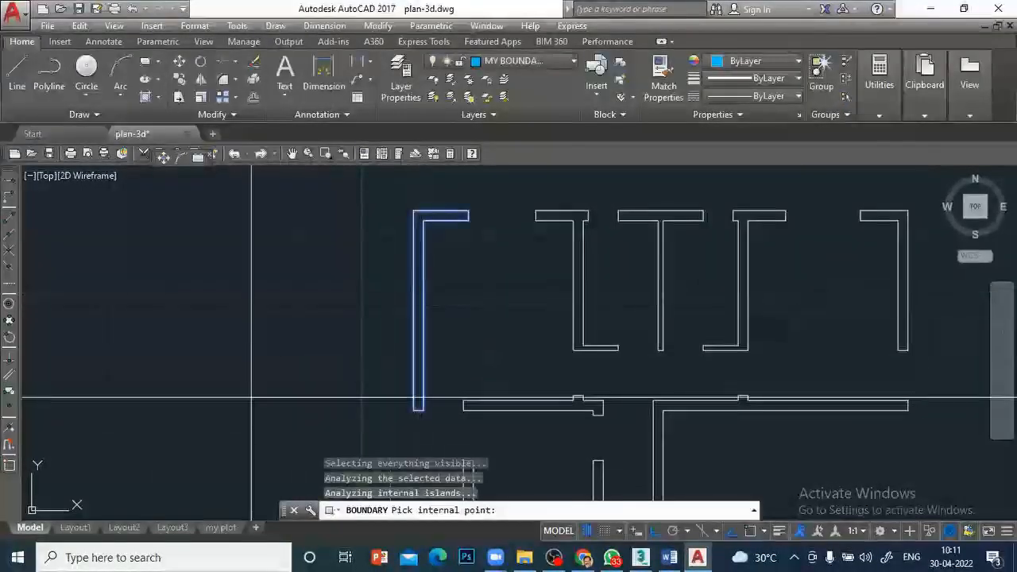
left_click(577, 272)
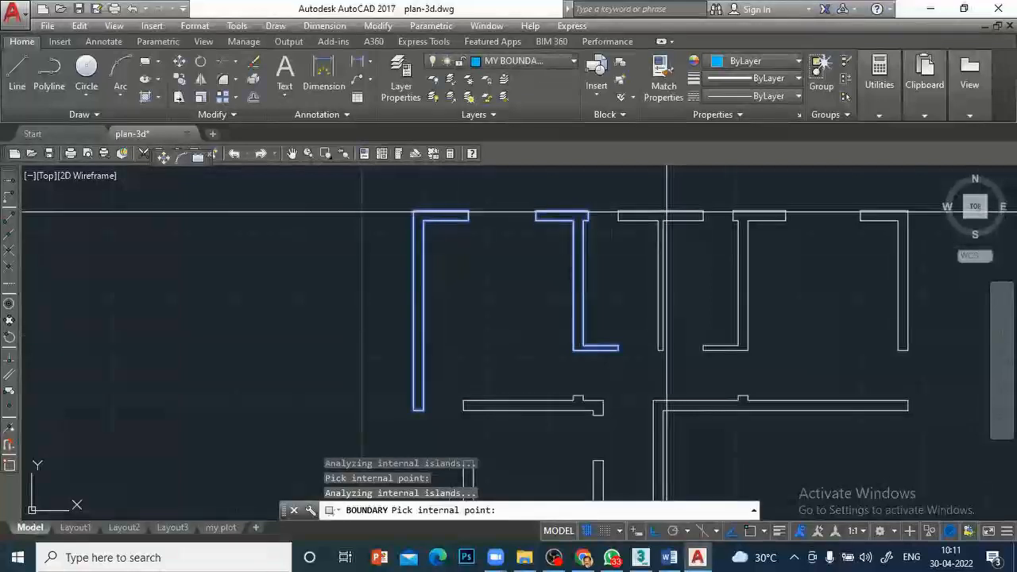
left_click(661, 278)
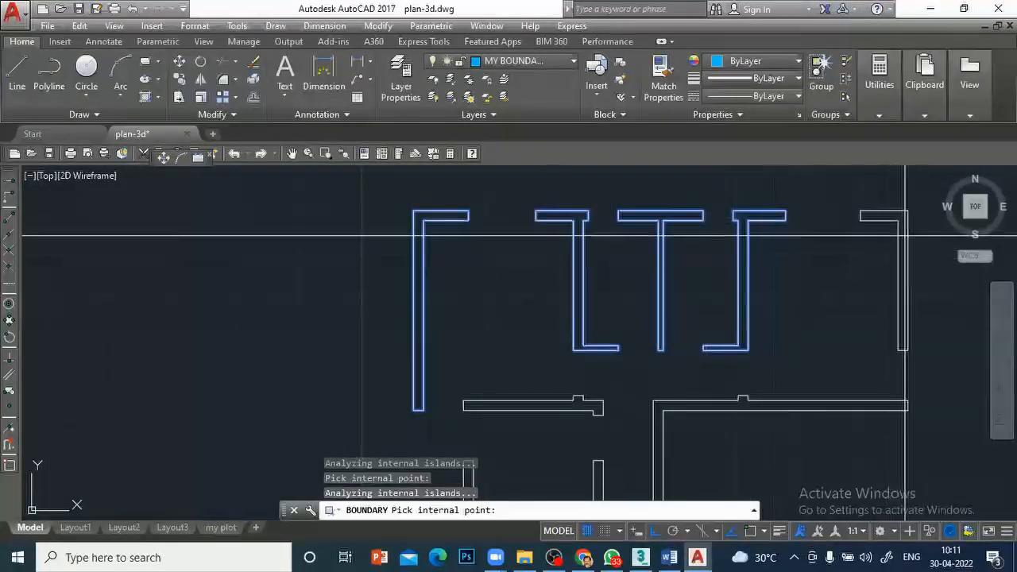
key("Return")
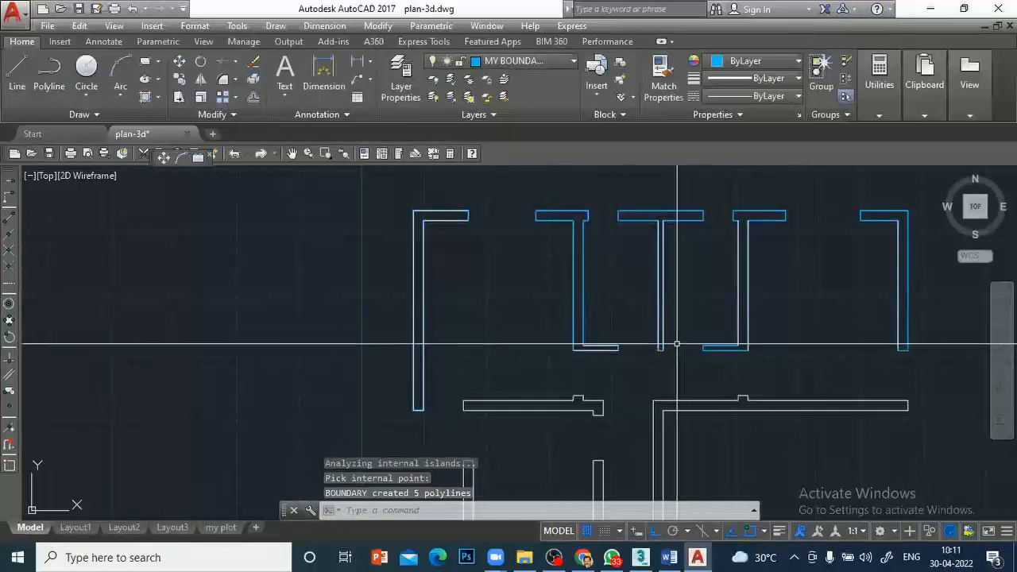
Move the left end line of the short horizontal middle wall slightly outward to open gaps in its outline.
scroll(517, 426, "up", 5)
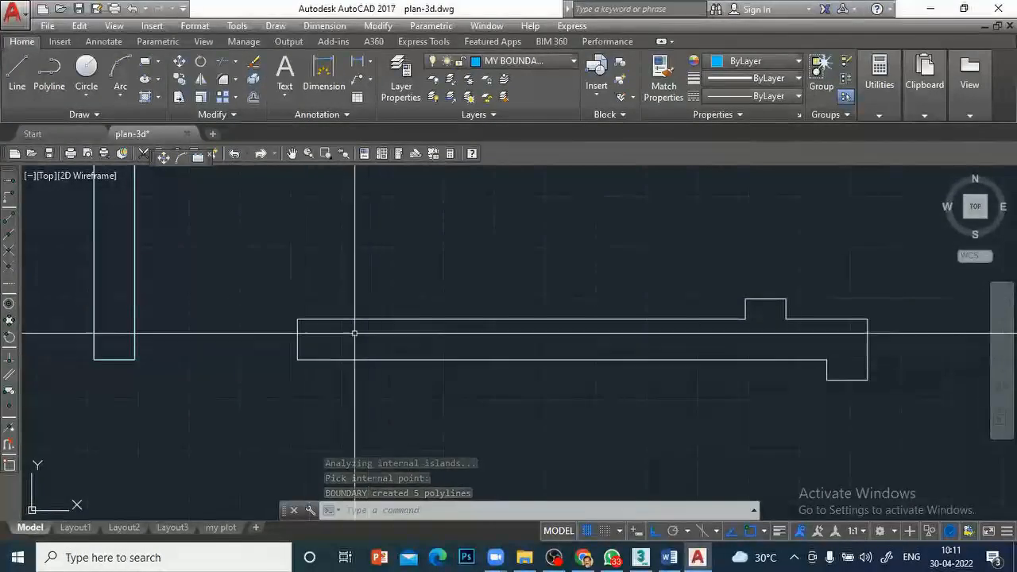
type("M")
key("Return")
left_click(263, 339)
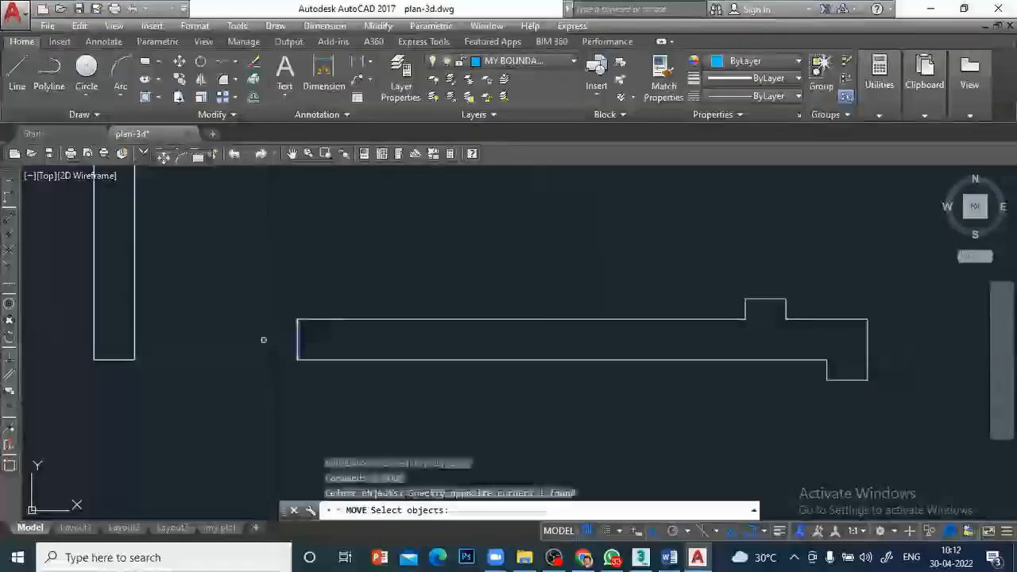
key("Return")
left_click(290, 385)
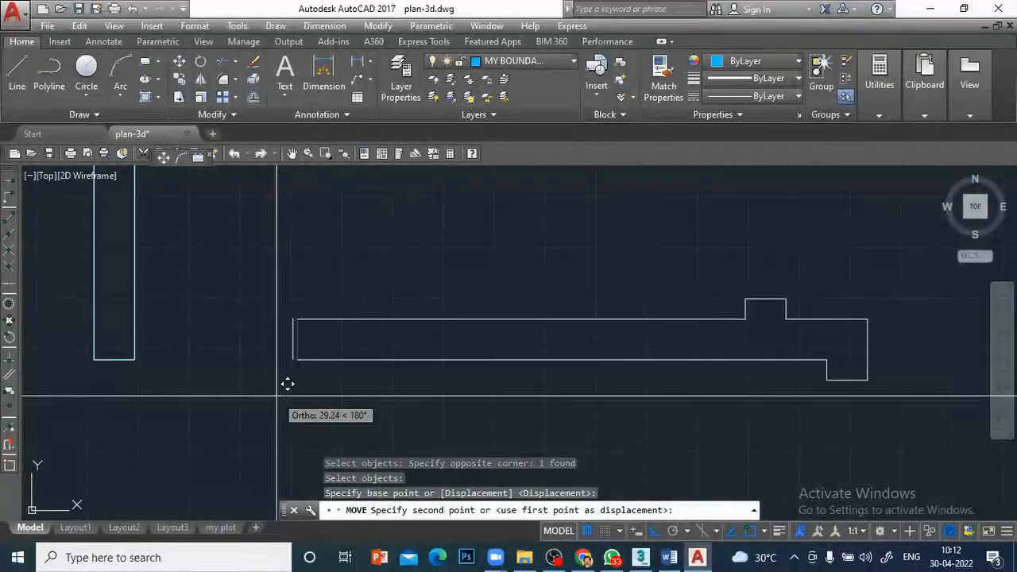
left_click(276, 402)
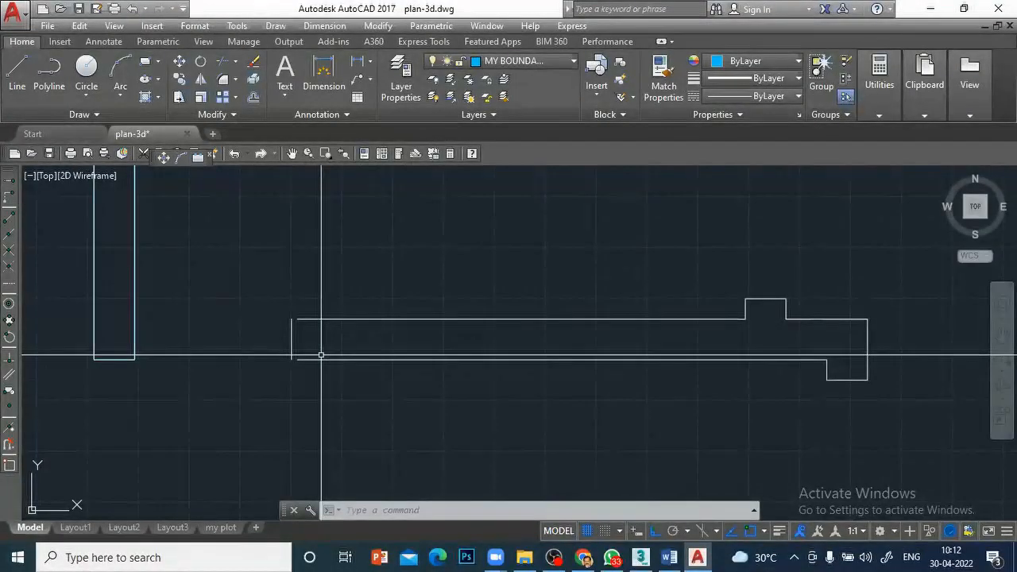
Try to create a boundary inside the middle wall with the open end, and cancel the command.
type("BOUNDARY")
key("Return")
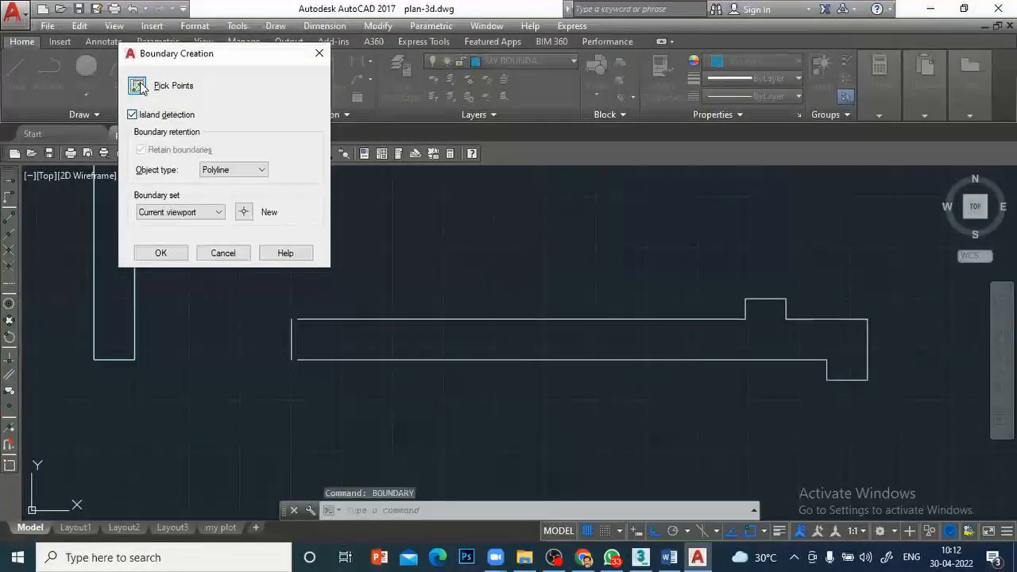
left_click(137, 86)
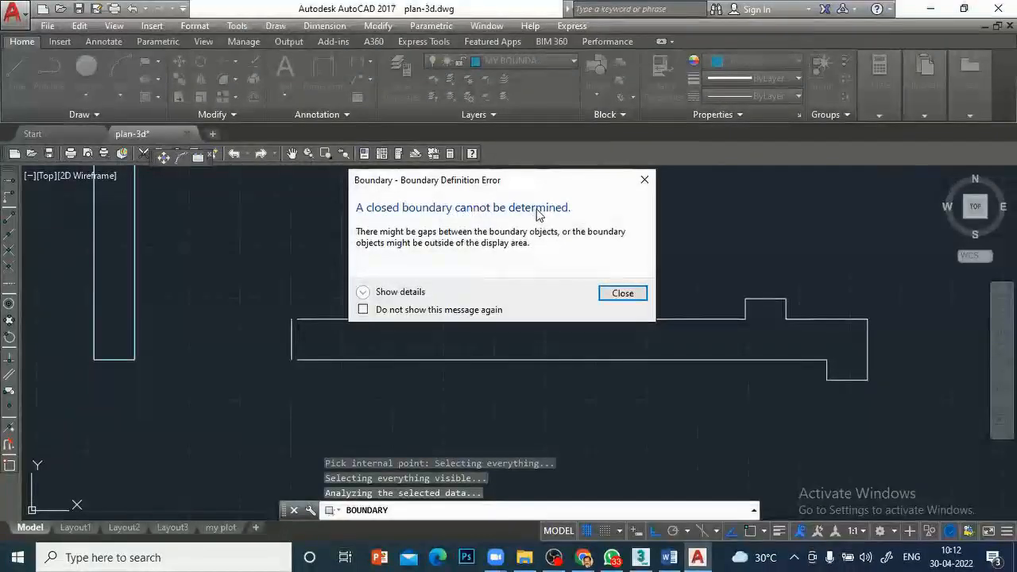
left_click(622, 294)
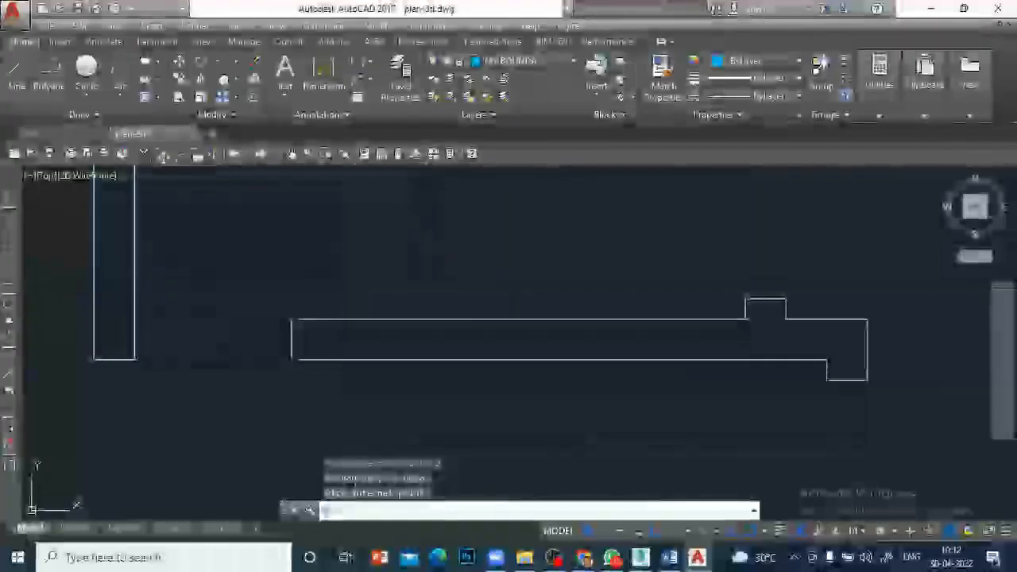
key("Escape")
Undo the boundary attempts and the move of the middle wall's end line.
key("Return")
key("Return")
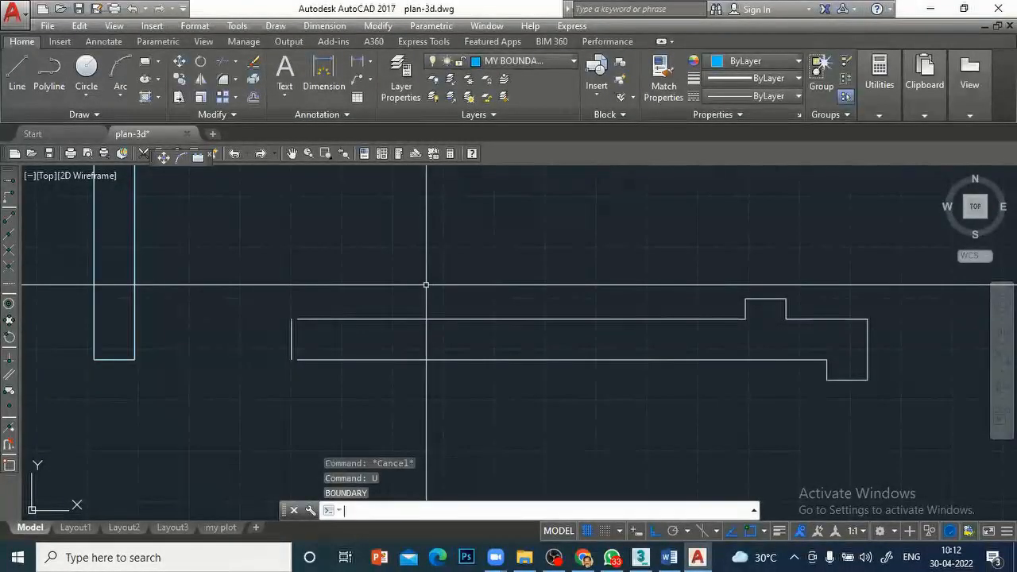
key("Return")
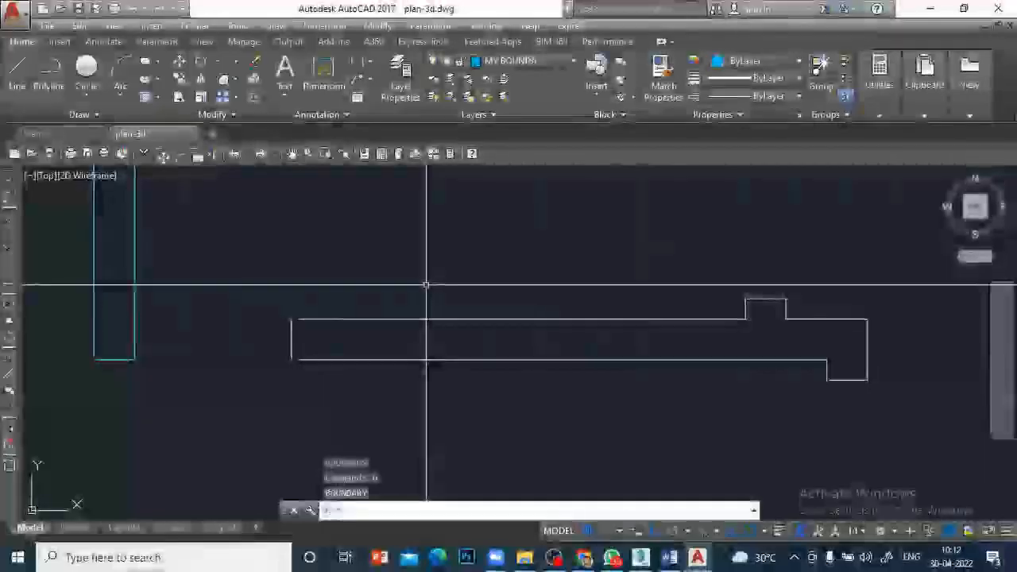
type("u")
key("Return")
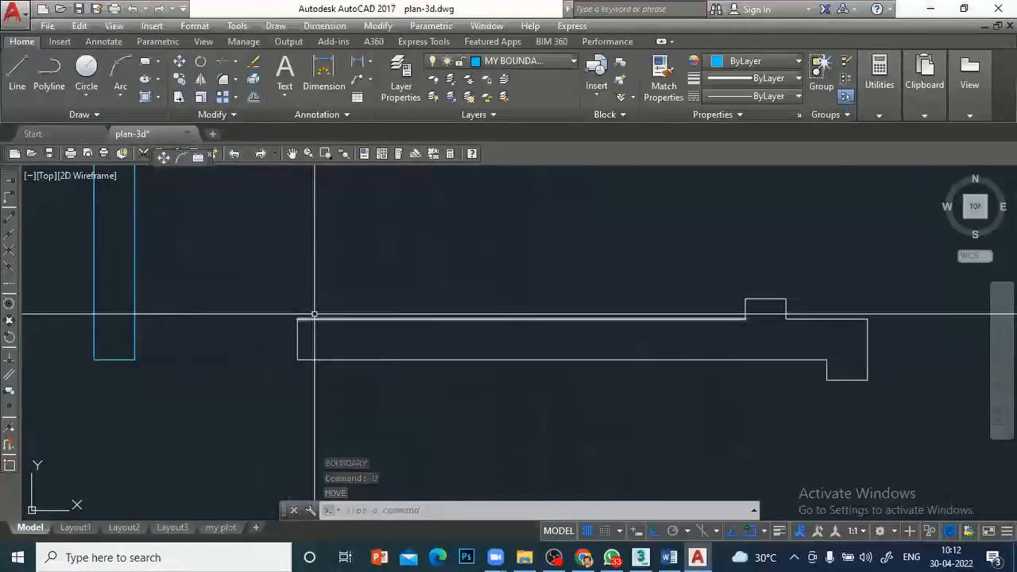
Start a boundary selection and pick inside the short horizontal middle wall and the C-shaped wall beside it.
scroll(601, 354, "down", 4)
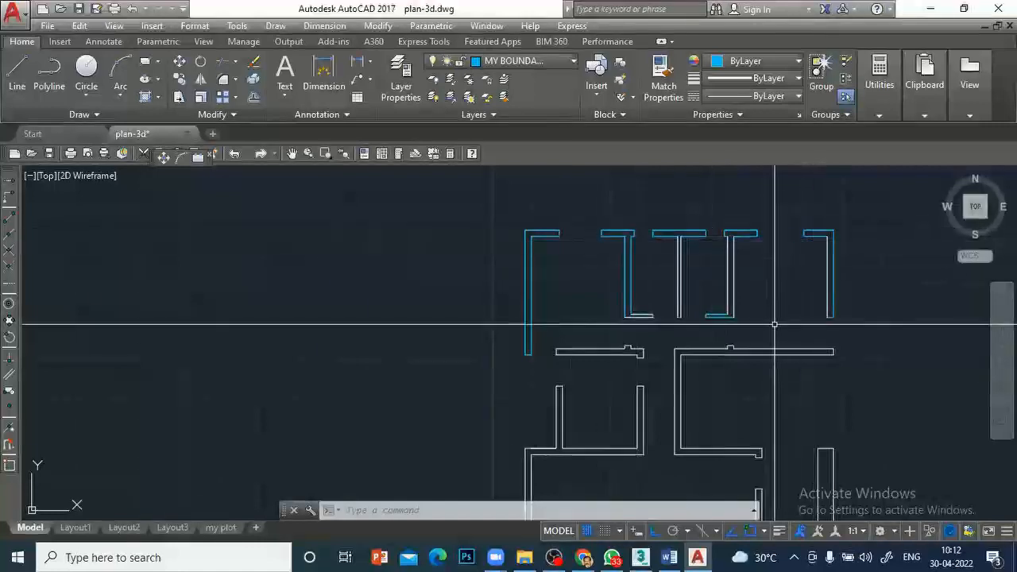
scroll(771, 325, "up", 2)
scroll(660, 300, "down", 2)
middle_click_drag(622, 294, 444, 278)
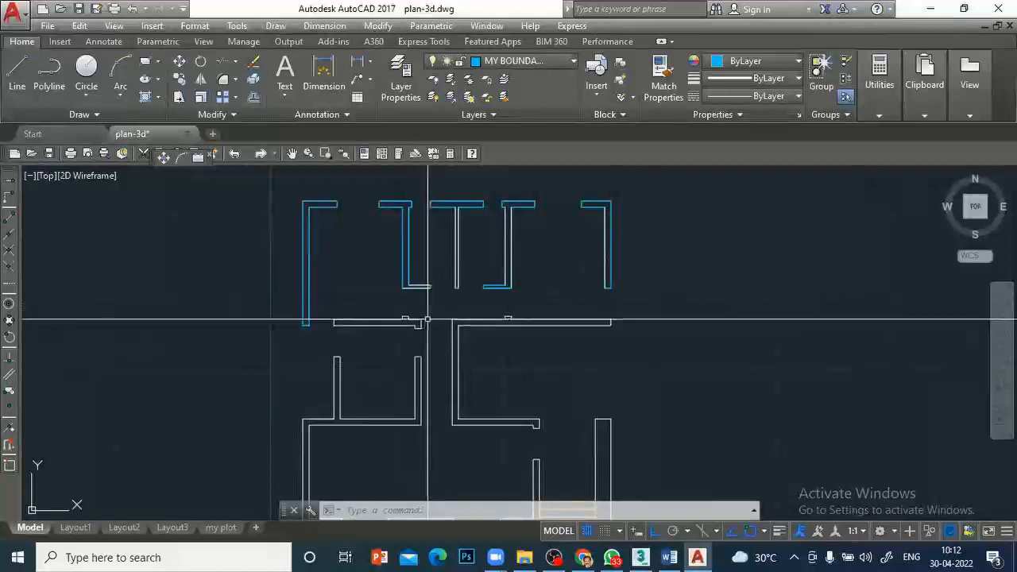
type("B")
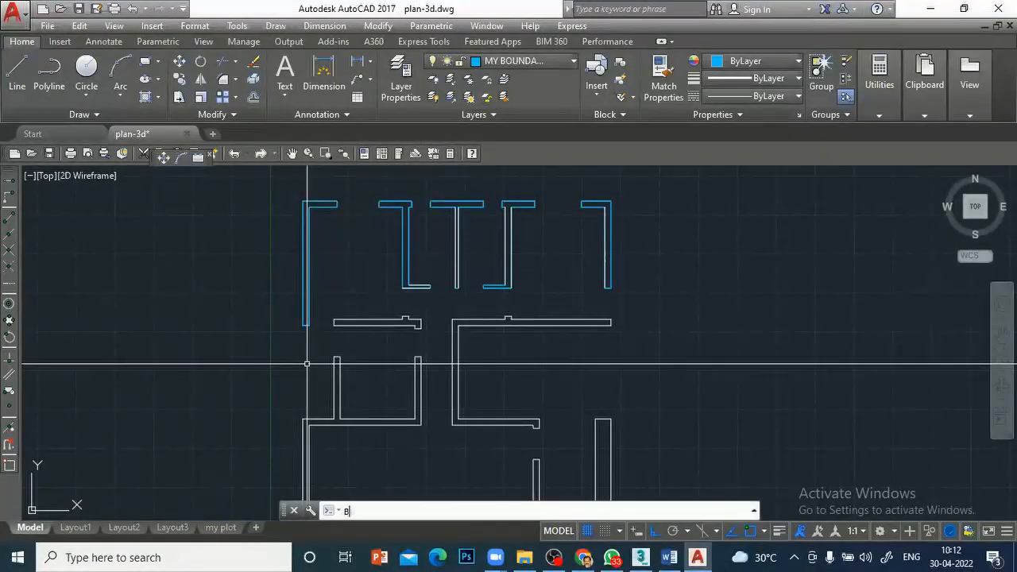
type("OUNDARY")
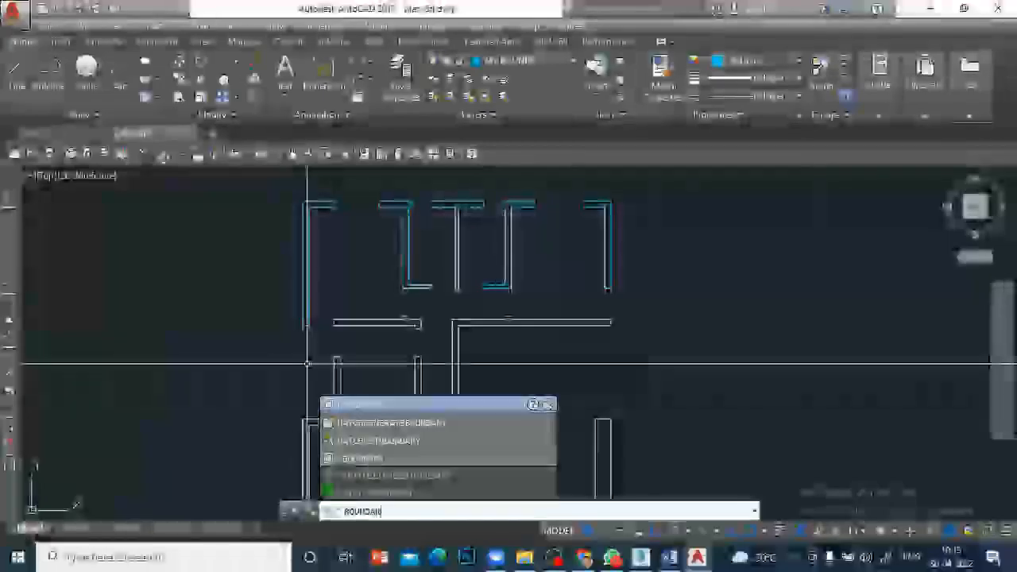
key("Return")
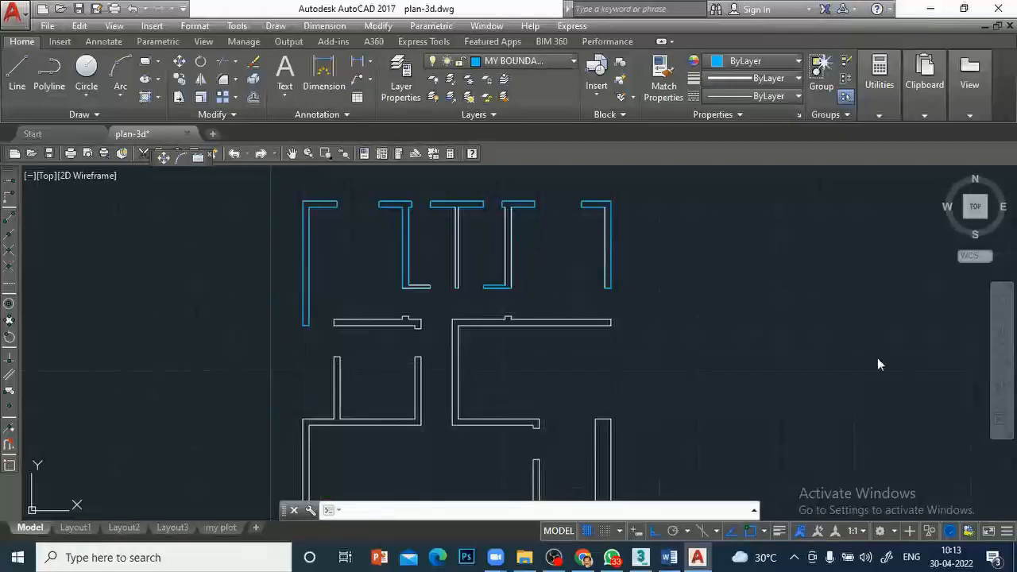
left_click(136, 87)
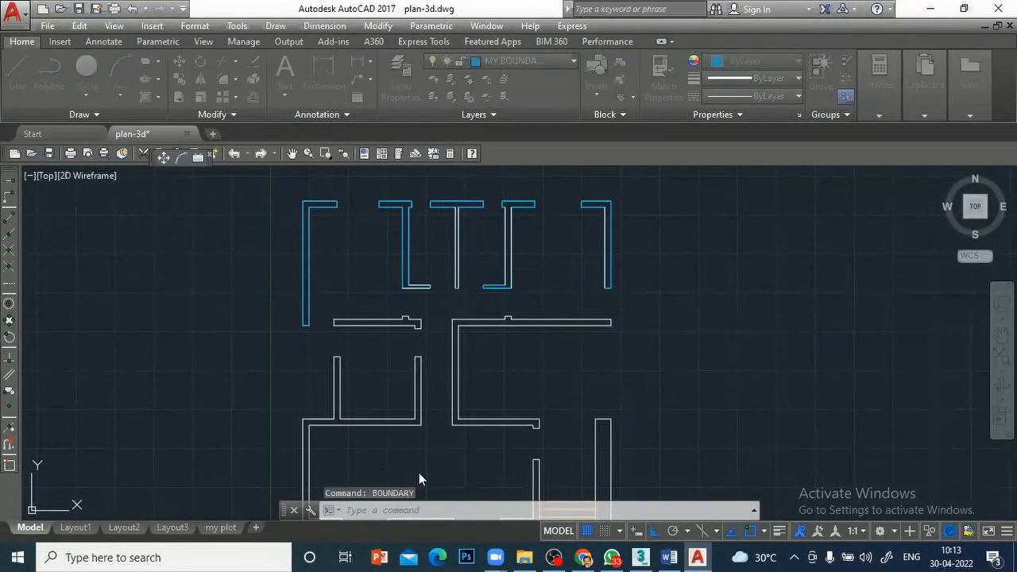
left_click(370, 355)
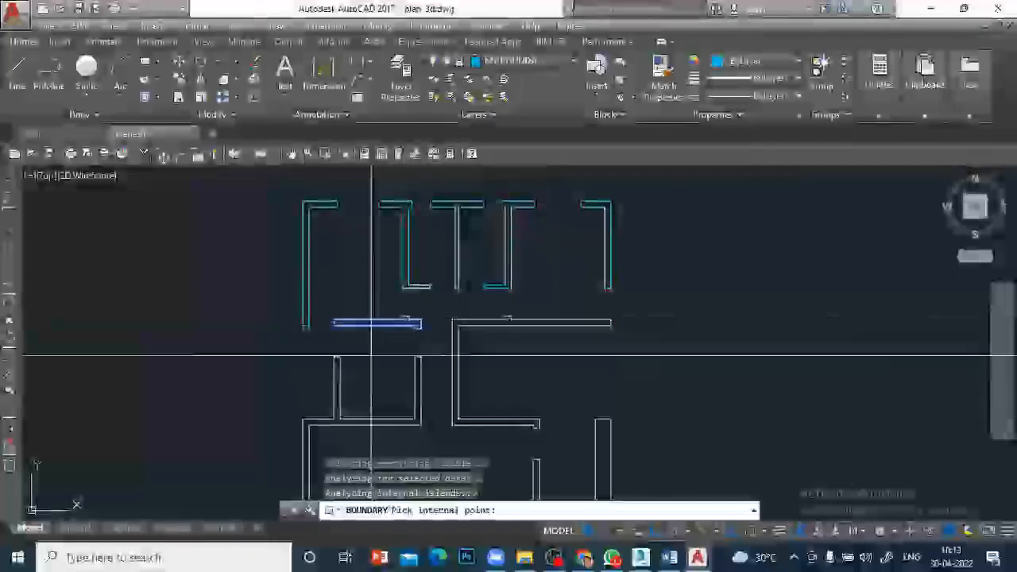
left_click(456, 369)
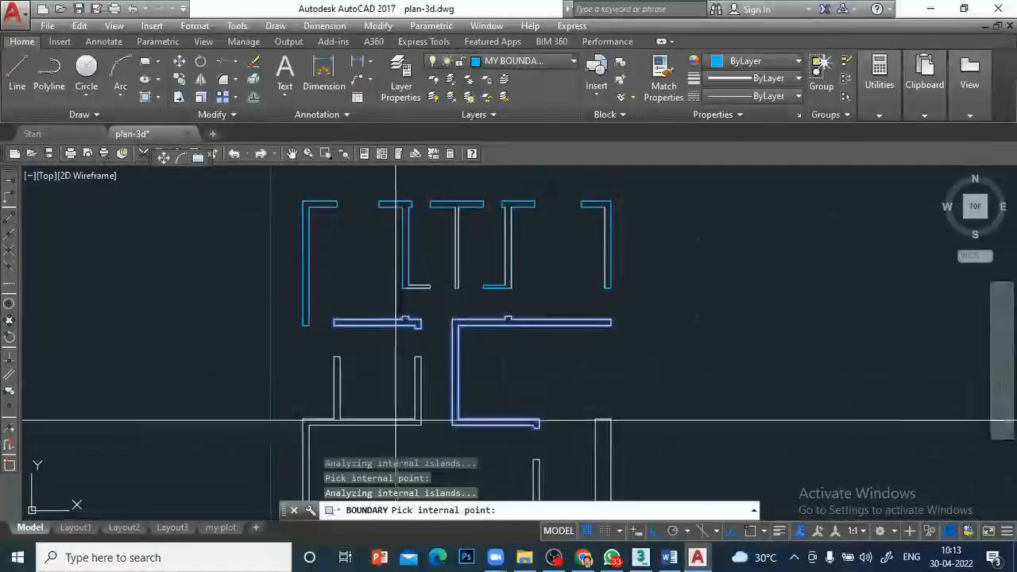
Try to add the lower-left wall and the short bottom wall to the boundary selection, and finish creating the picked boundaries.
left_click(443, 424)
left_click(622, 294)
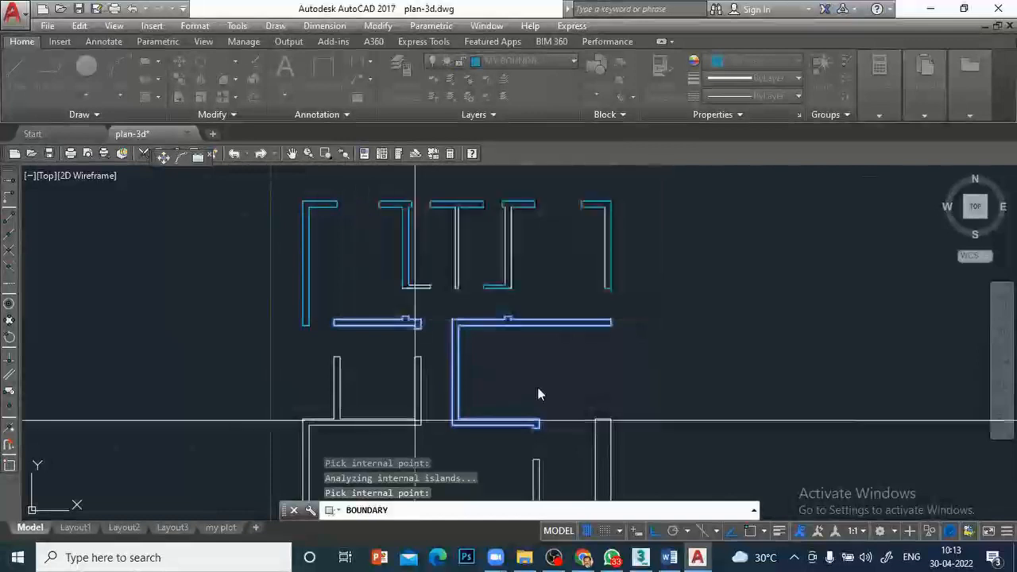
middle_click_drag(517, 397, 543, 300)
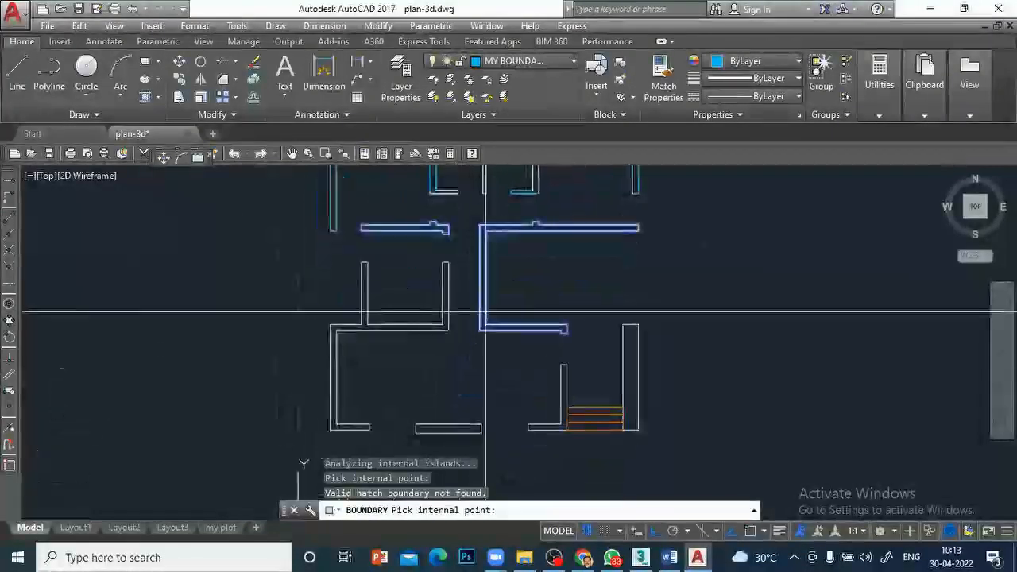
left_click(408, 357)
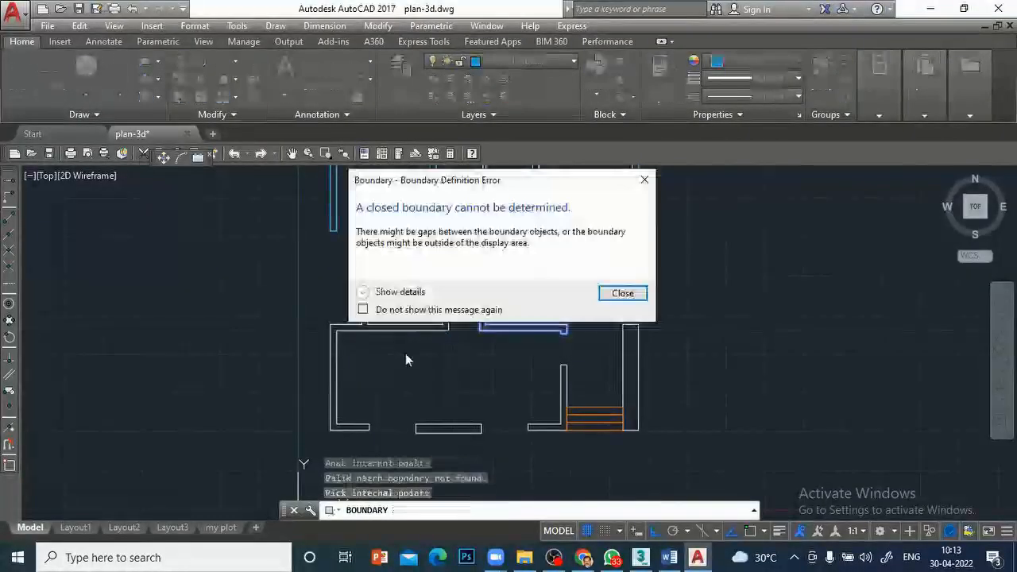
left_click(624, 294)
left_click(456, 430)
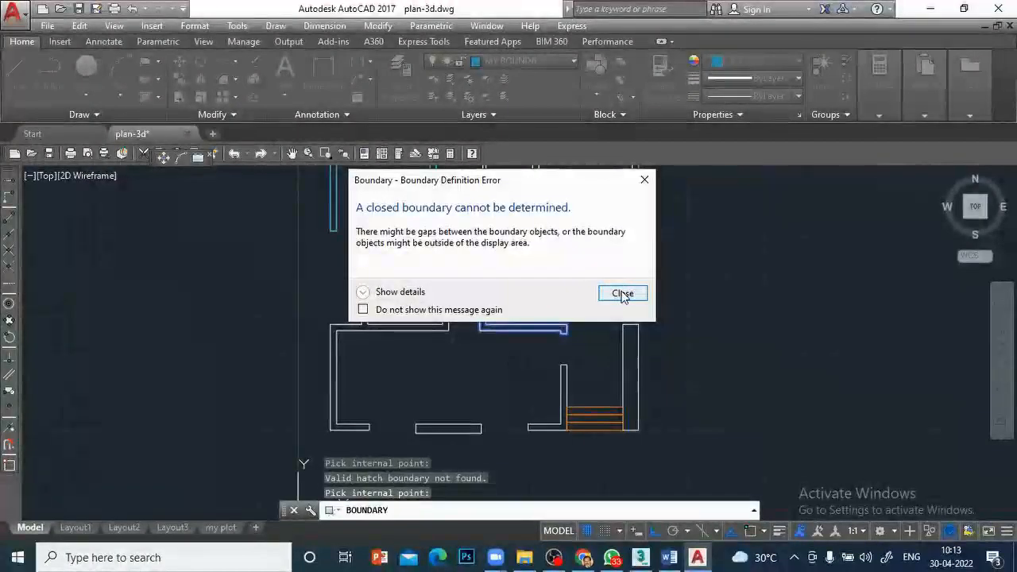
left_click(622, 294)
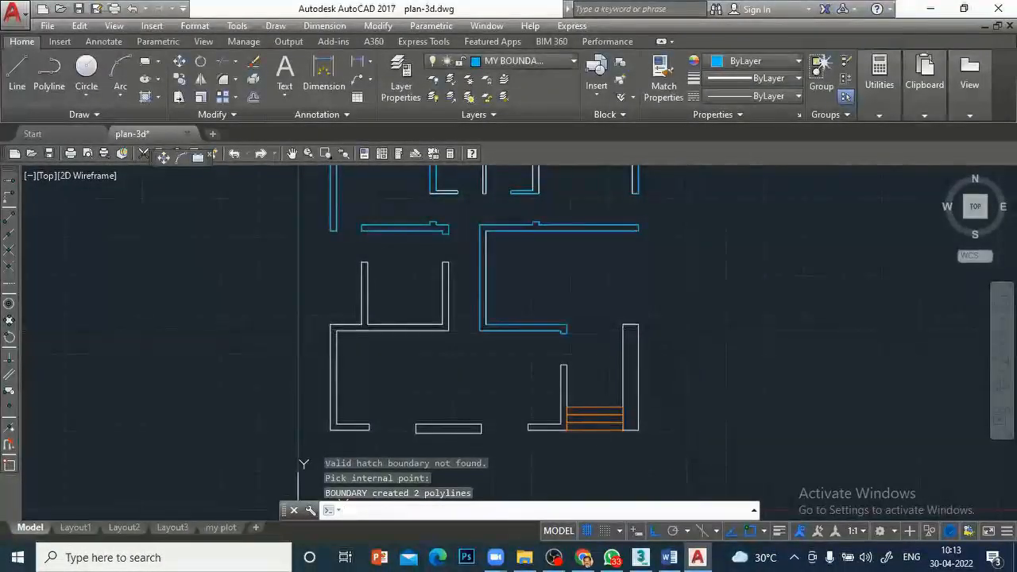
Create boundary polylines for the lower-left wall, short bottom wall and L-shaped wall by the stairs, and check the right wall's inner edge.
key("Return")
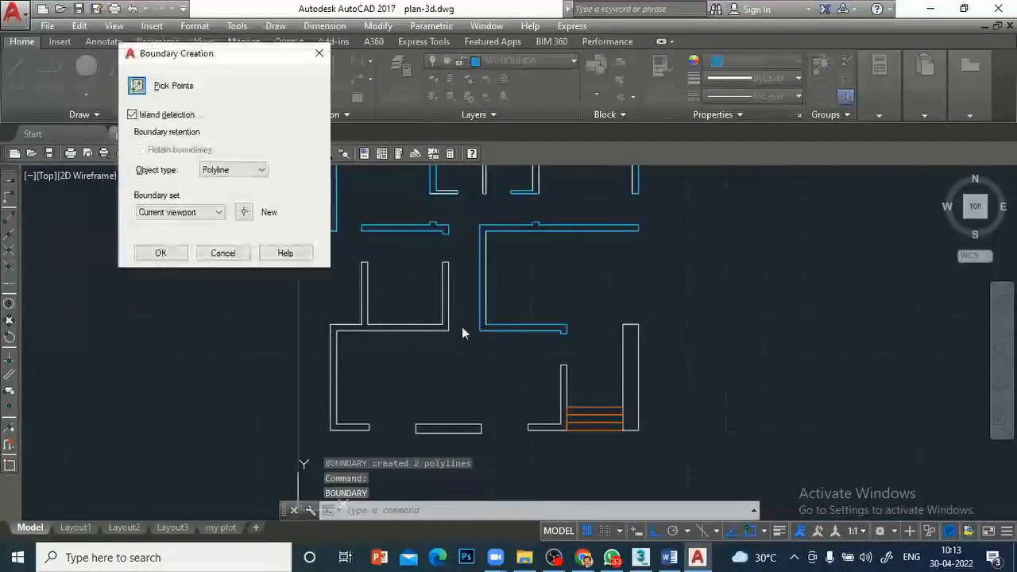
left_click(136, 85)
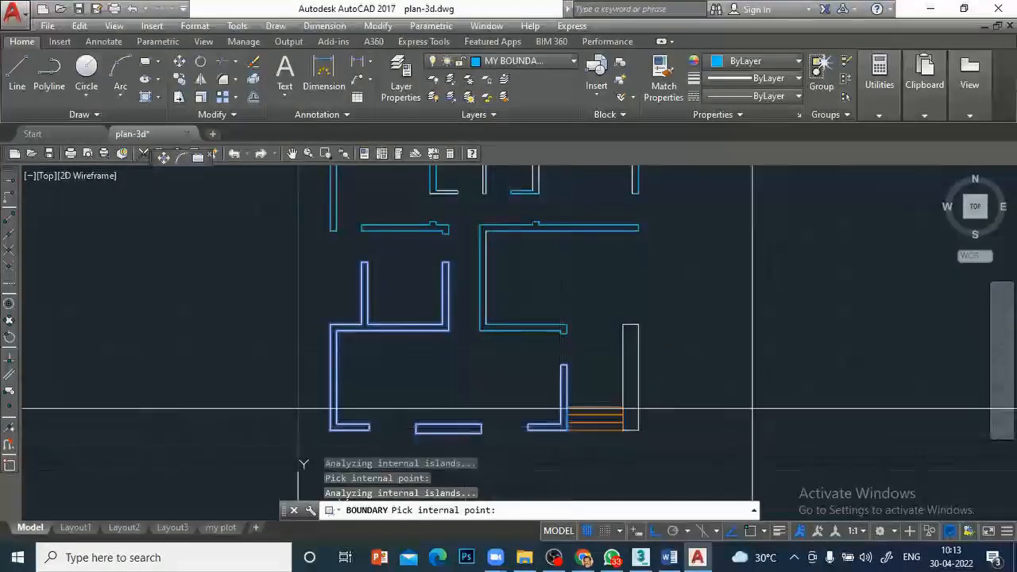
key("Return")
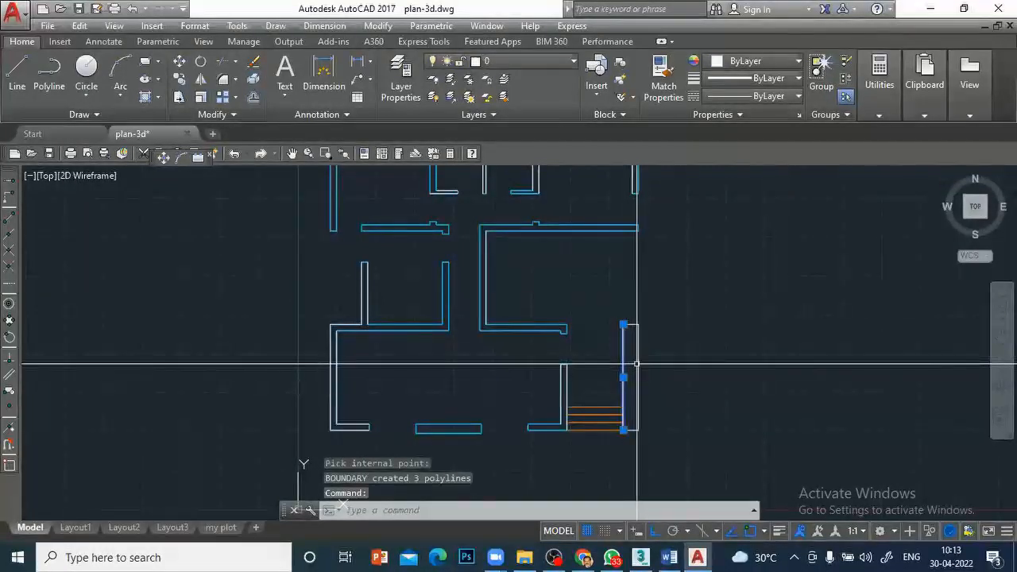
left_click(624, 367)
key("Escape")
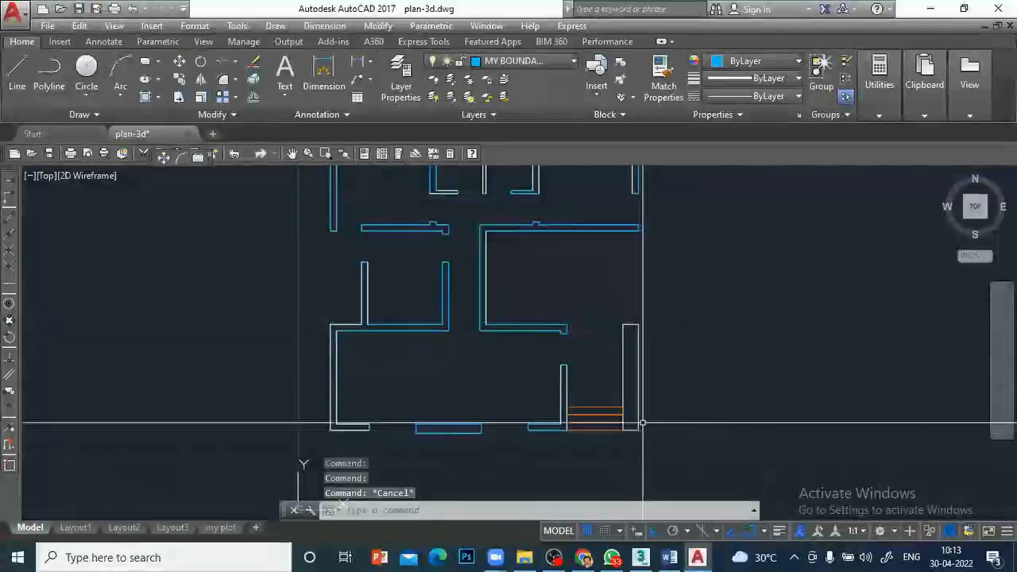
Freeze layer 0 to check which walls already have outlines on the MY BOUNDARY layer.
scroll(711, 377, "down", 2)
middle_click_drag(746, 318, 714, 352)
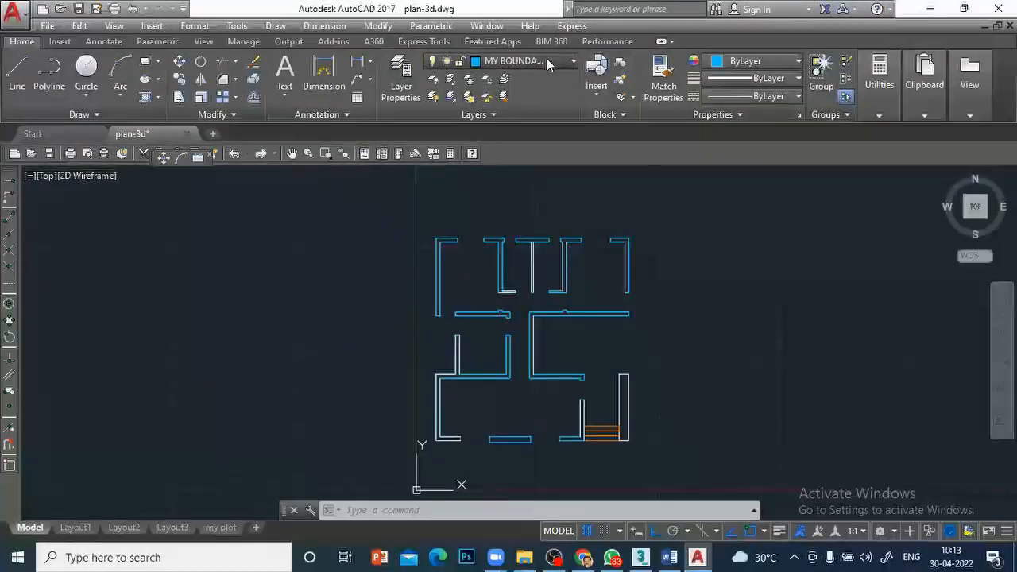
left_click(545, 63)
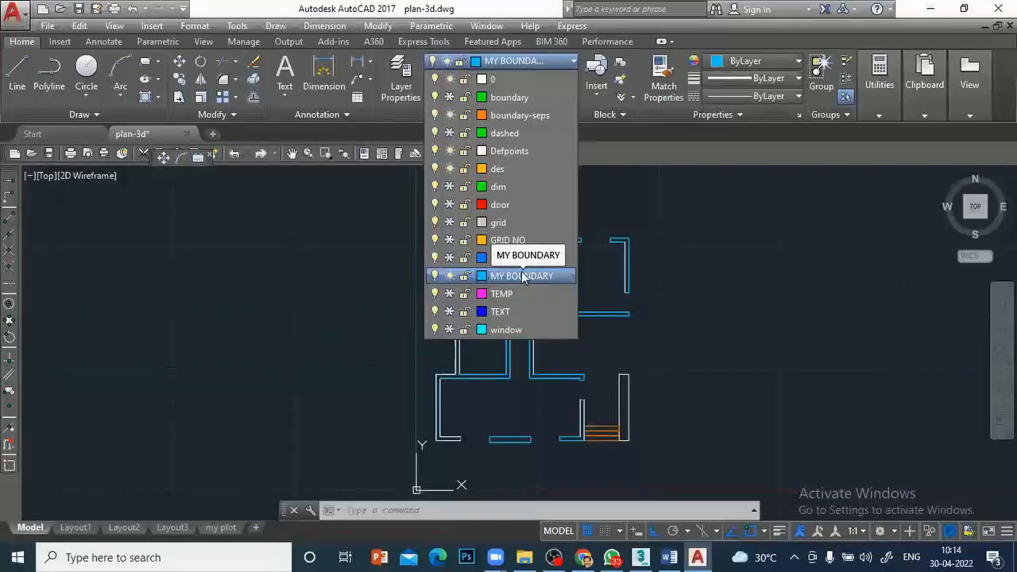
left_click(586, 153)
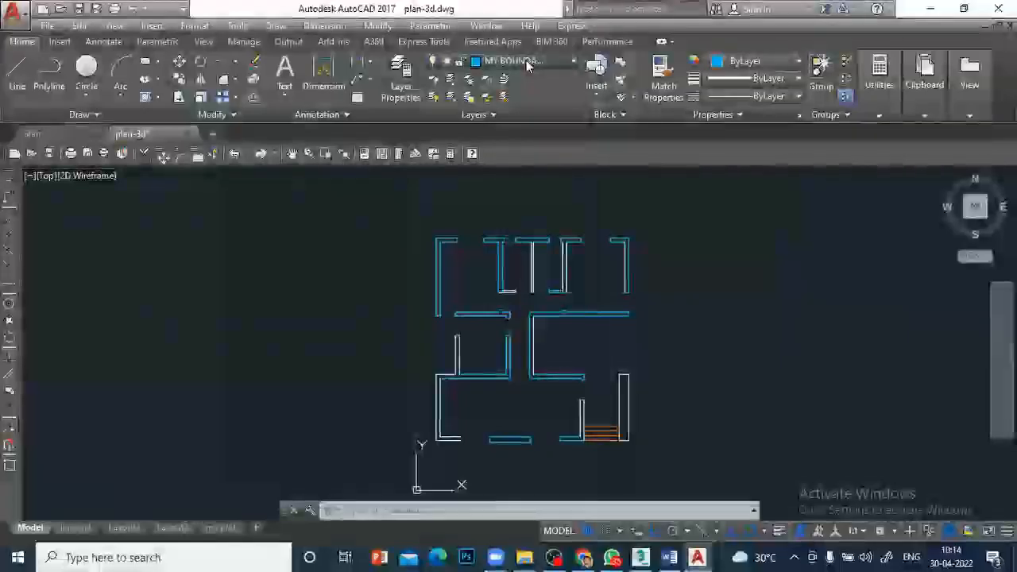
left_click(508, 61)
left_click(450, 80)
left_click(666, 219)
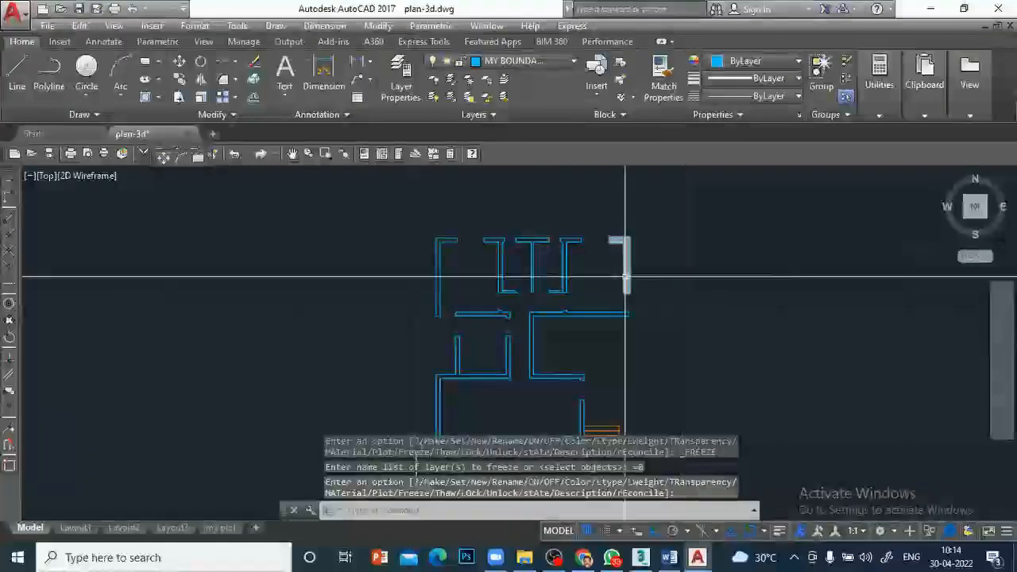
Thaw layer 0 to bring back the original wall lines.
left_click(539, 65)
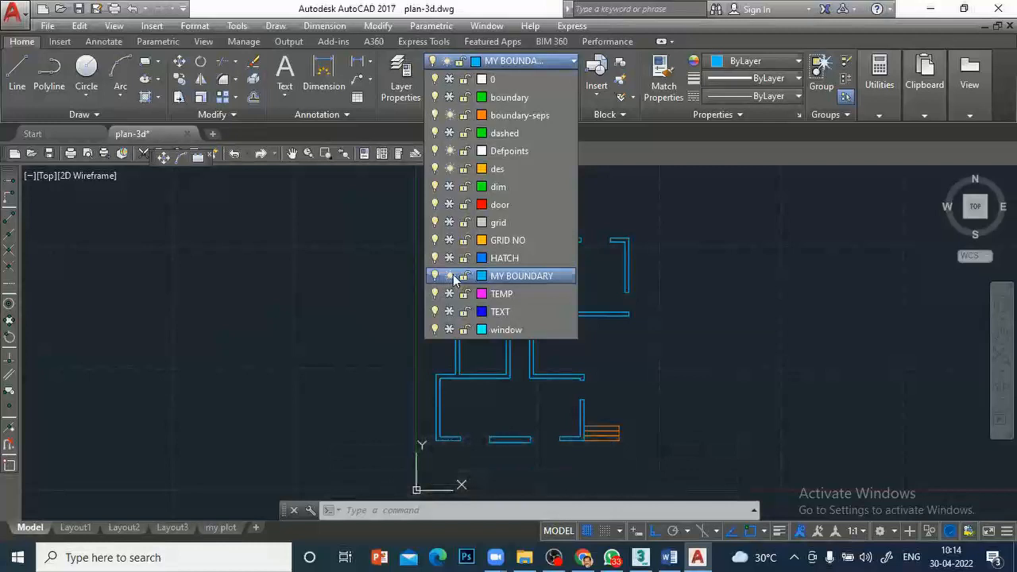
left_click(449, 79)
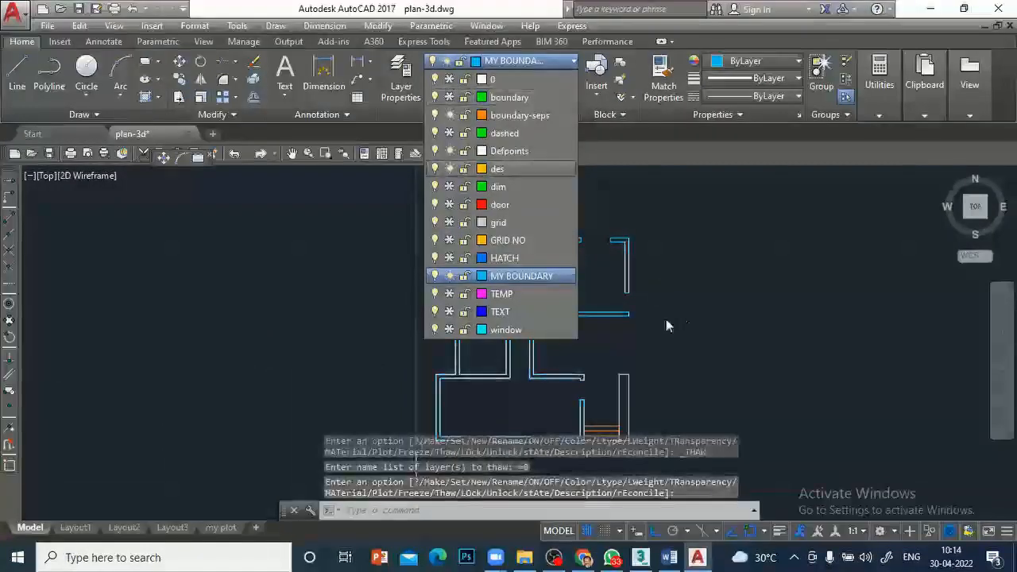
left_click(688, 333)
Move the edge and end lines of the right wall beside the stairs onto the MY BOUNDARY layer and clear the selection.
scroll(688, 332, "down", 2)
middle_click_drag(684, 343, 570, 259)
scroll(552, 334, "up", 2)
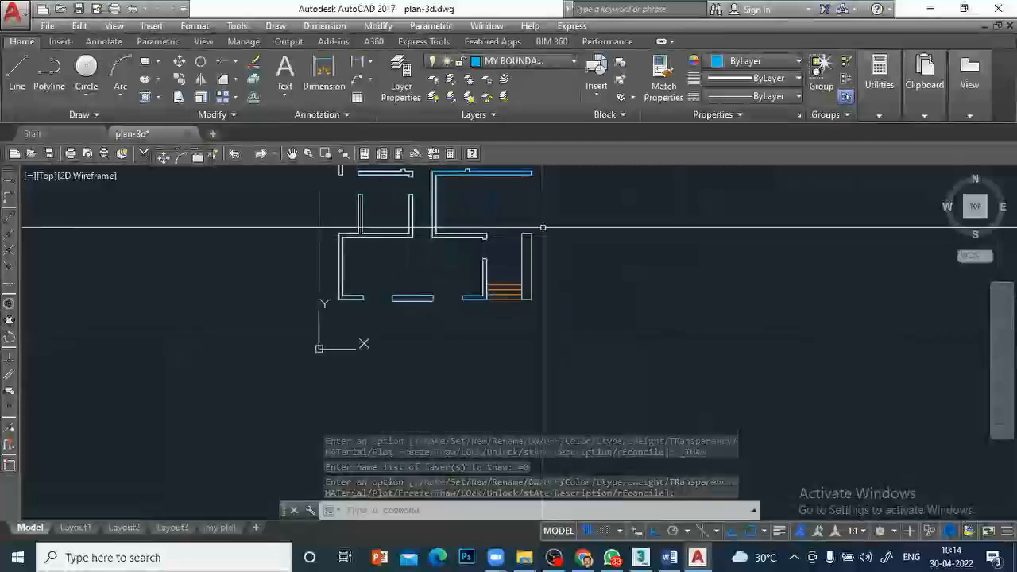
left_click(551, 254)
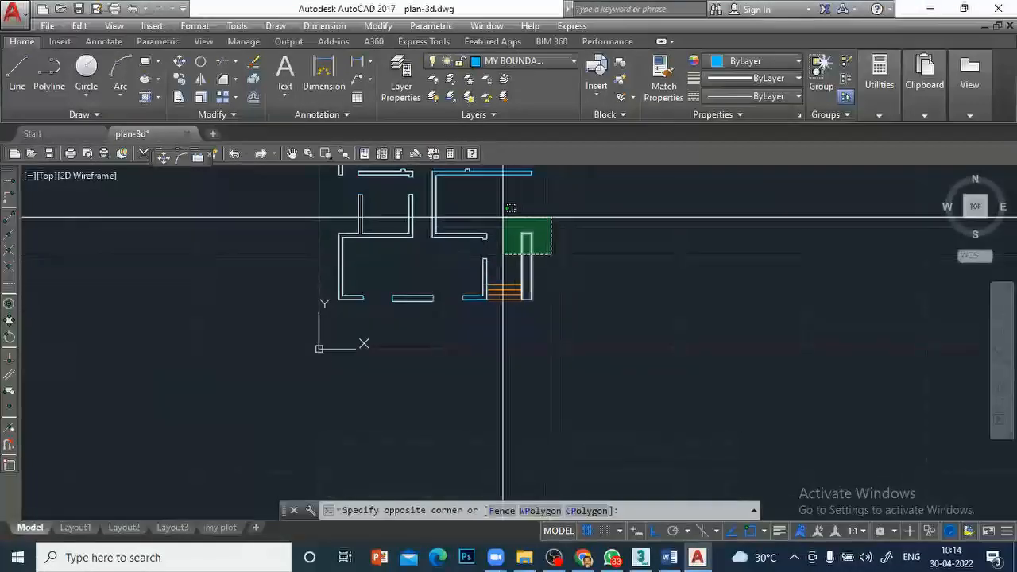
left_click(505, 213)
scroll(557, 321, "up", 5)
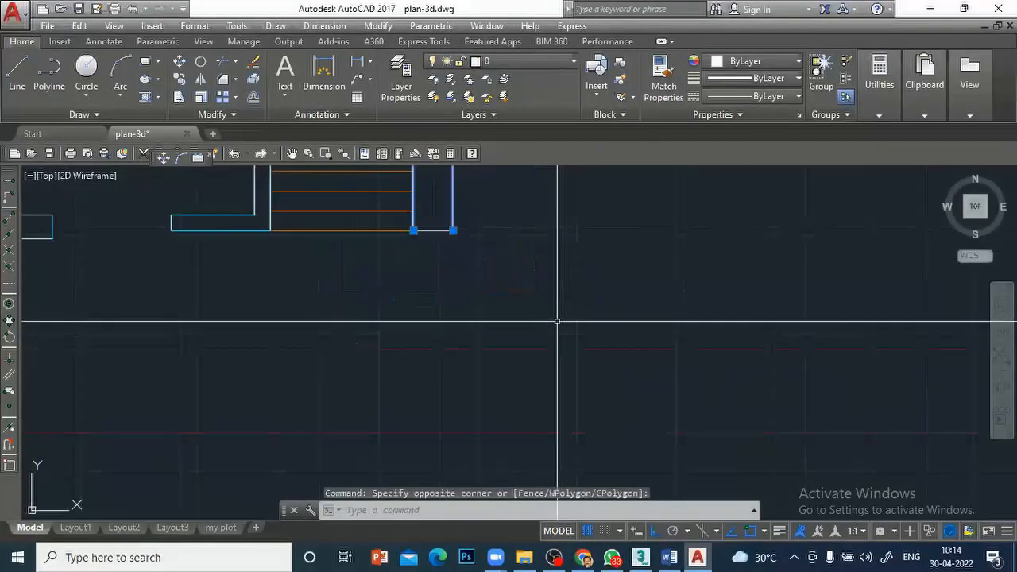
left_click(434, 232)
left_click(568, 179)
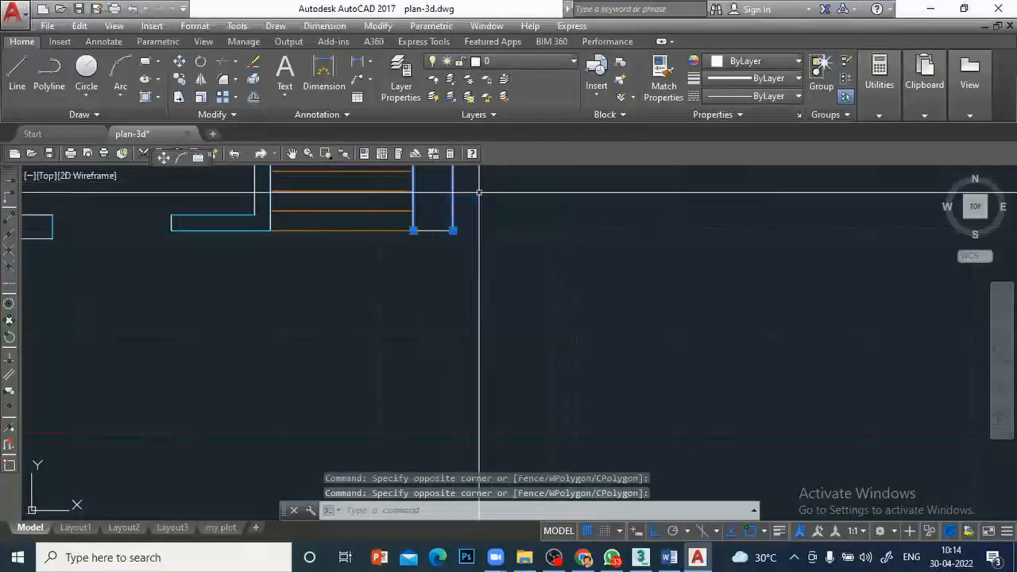
left_click(486, 274)
left_click(450, 196)
scroll(456, 219, "down", 6)
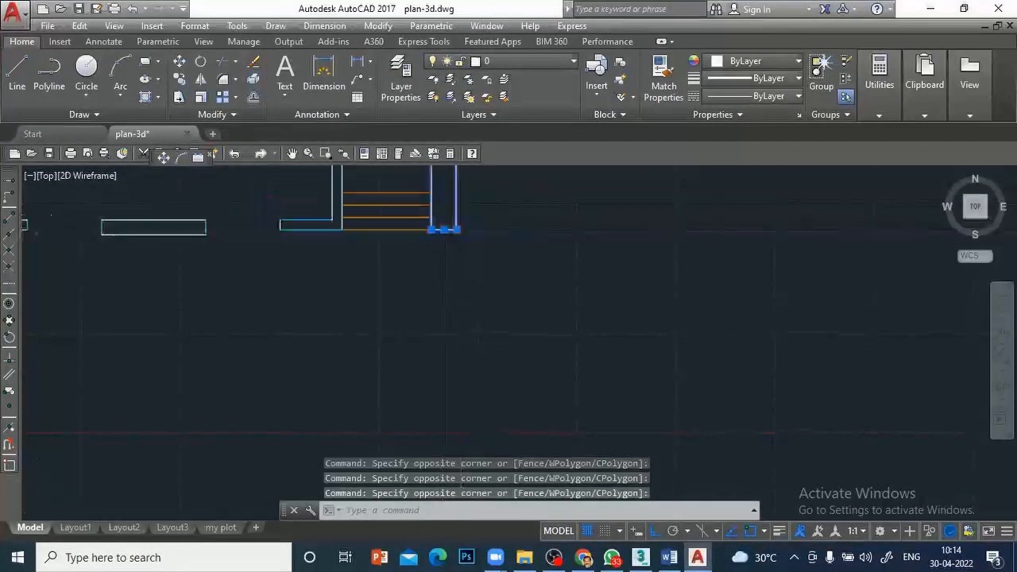
left_click(533, 61)
left_click(517, 276)
scroll(533, 268, "down", 3)
scroll(521, 229, "up", 4)
scroll(521, 229, "up", 4)
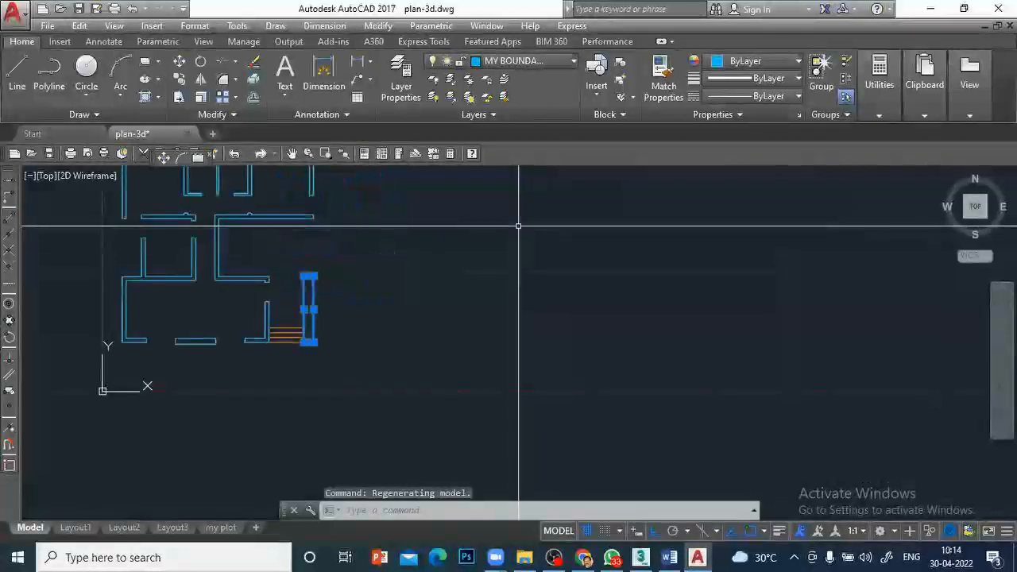
middle_click_drag(466, 266, 672, 329)
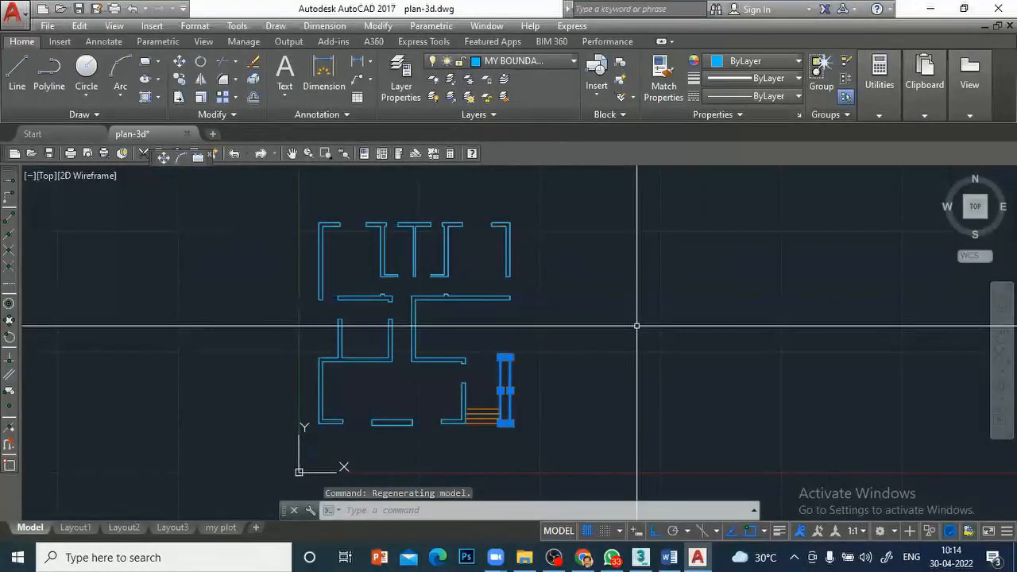
key("space")
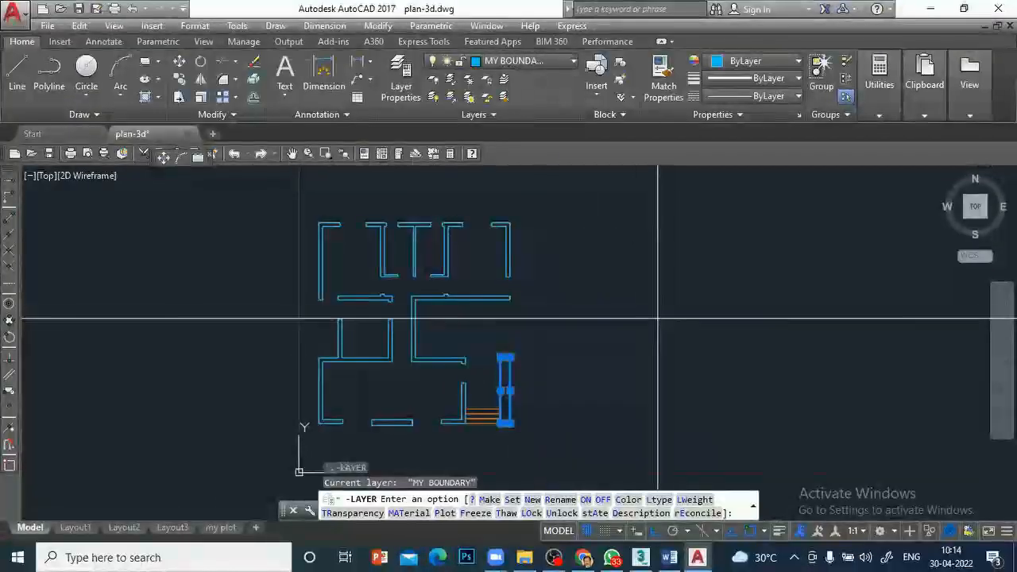
key("Escape")
key("Escape")
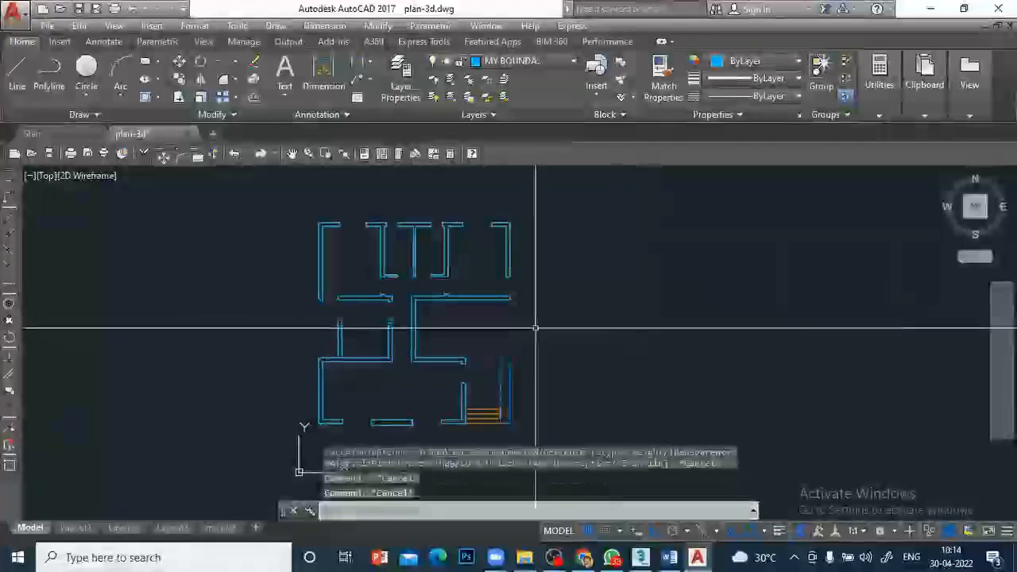
Freeze layer 0 and review the layer list with MY BOUNDARY as the current layer.
left_click(509, 61)
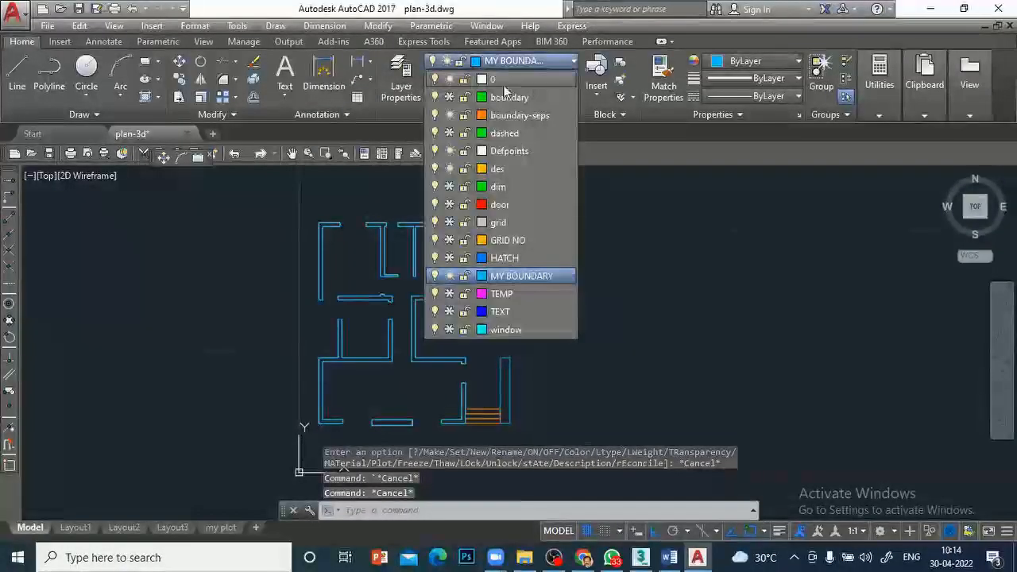
left_click(572, 192)
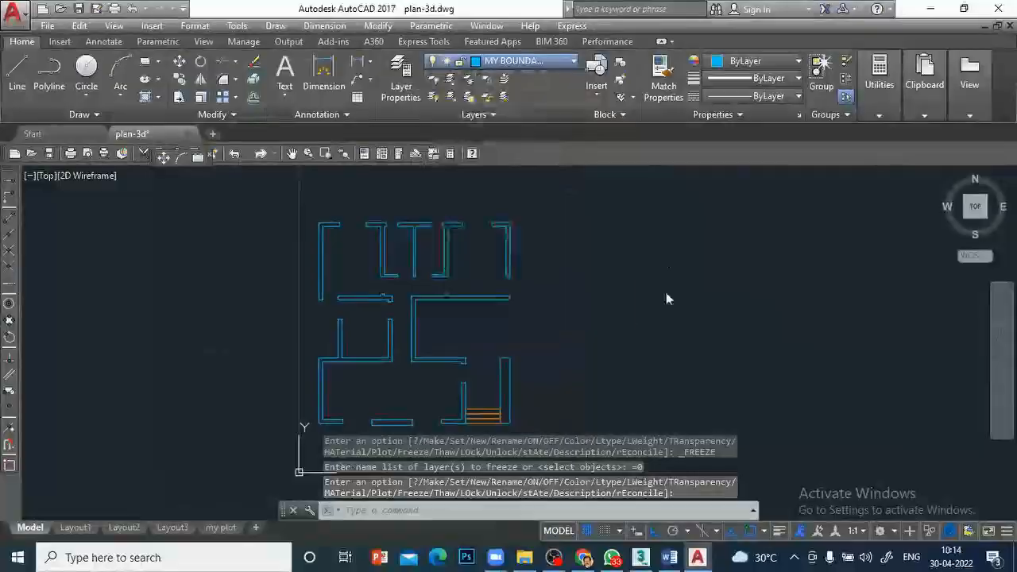
left_click(600, 311)
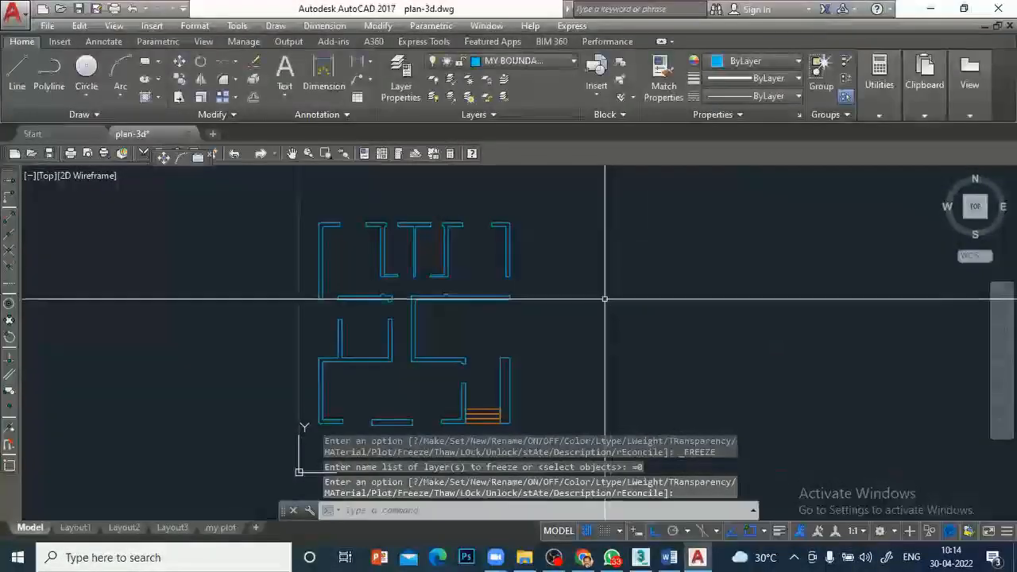
left_click(529, 61)
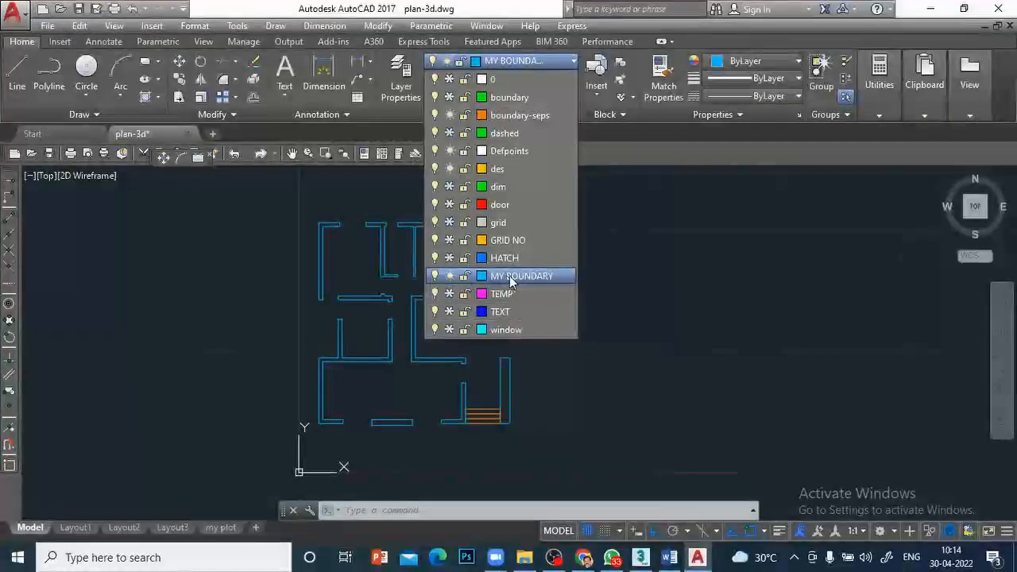
left_click(681, 351)
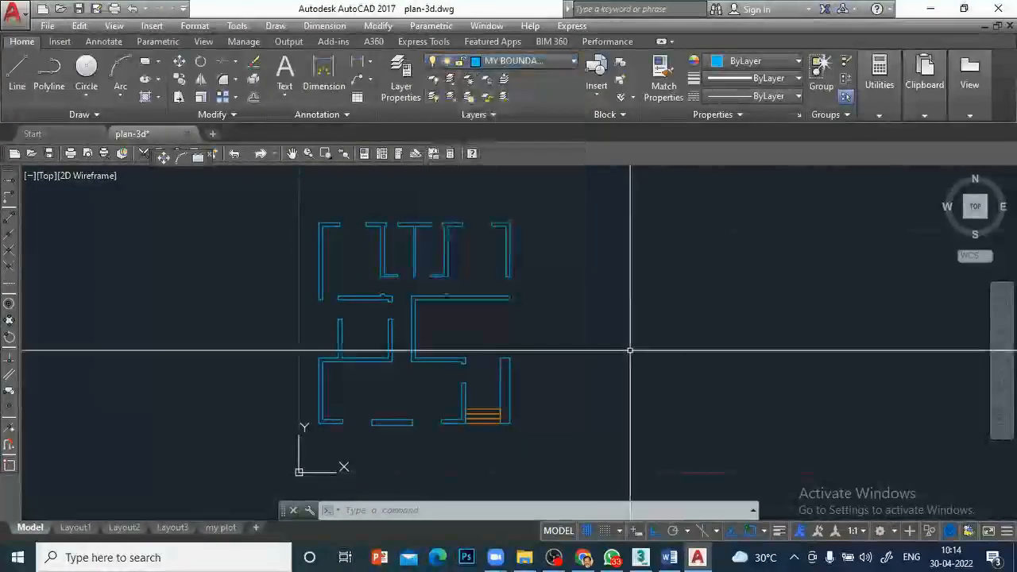
Check the outlines of the right wall and the lower-left wall by selecting each and deselecting it.
scroll(502, 421, "up", 2)
scroll(521, 420, "down", 2)
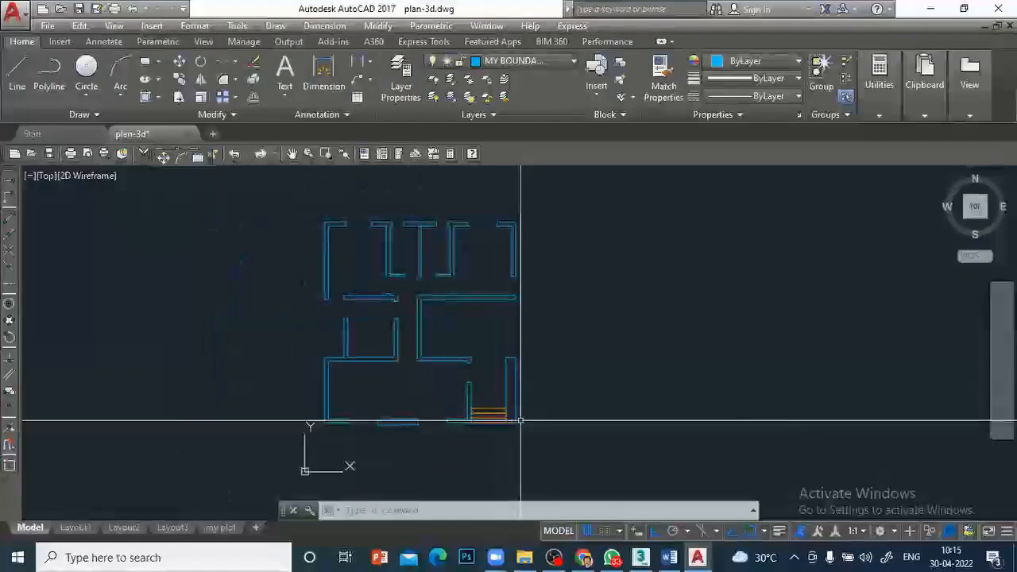
left_click(515, 371)
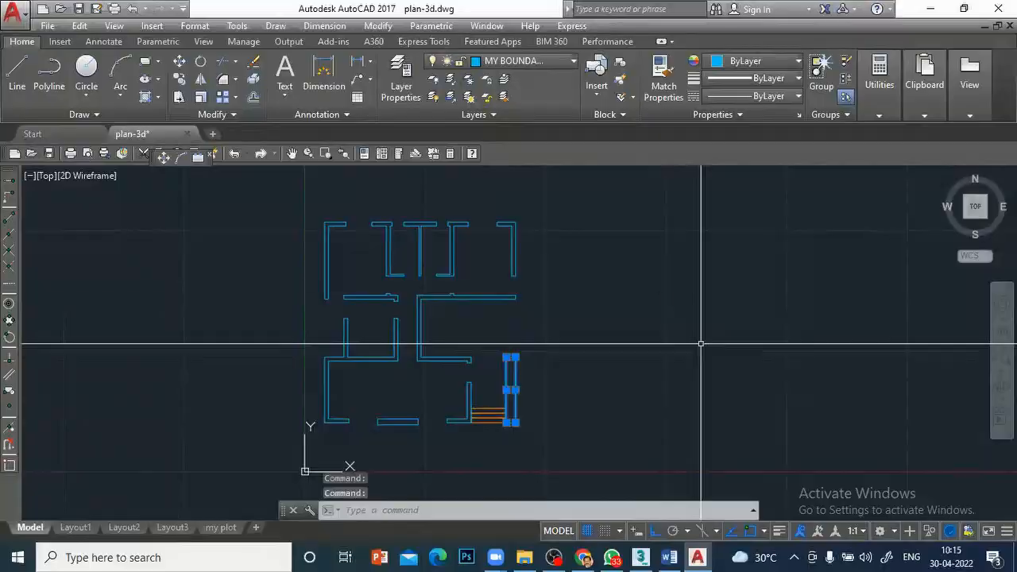
key("Escape")
scroll(358, 328, "up", 4)
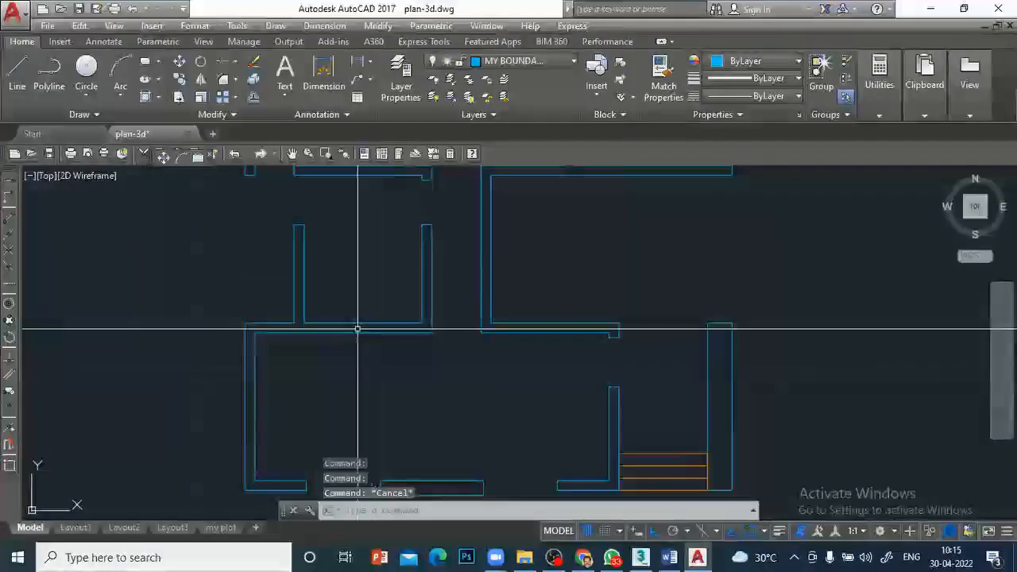
left_click(357, 328)
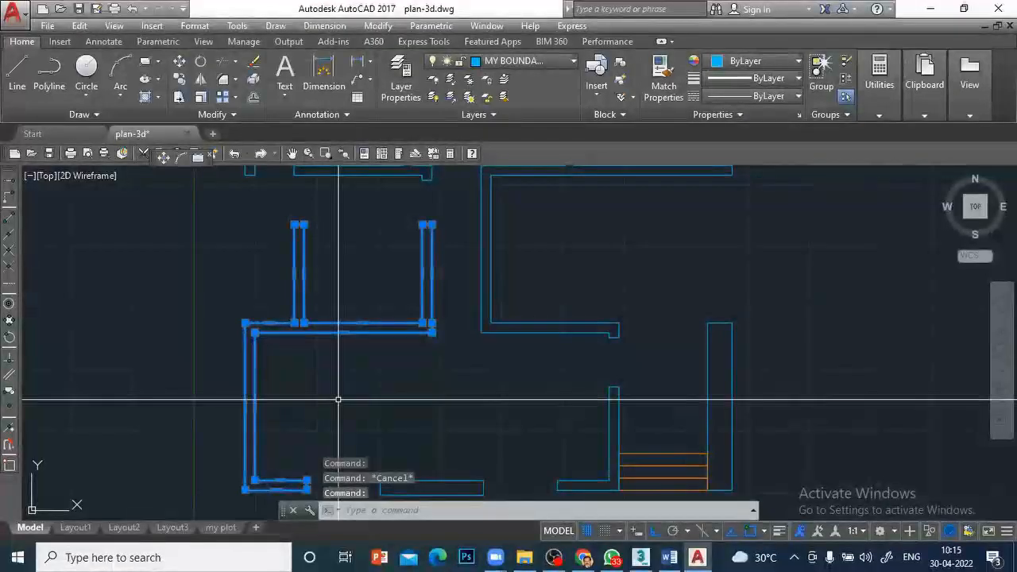
key("Escape")
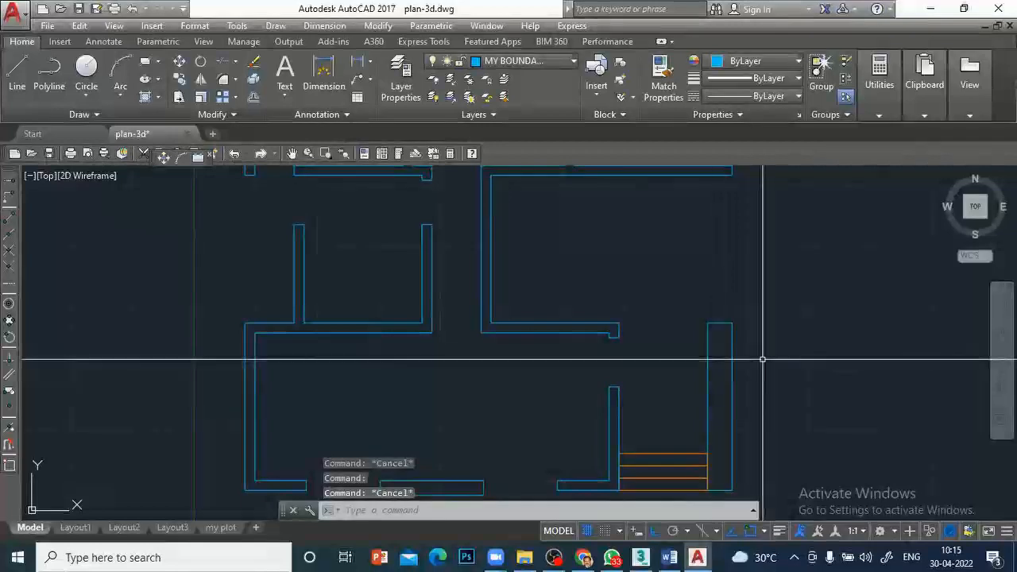
Identify the layer of the orange stair lines and freeze the boundary-seps layer in the layer properties.
scroll(731, 422, "down", 3)
scroll(728, 422, "up", 5)
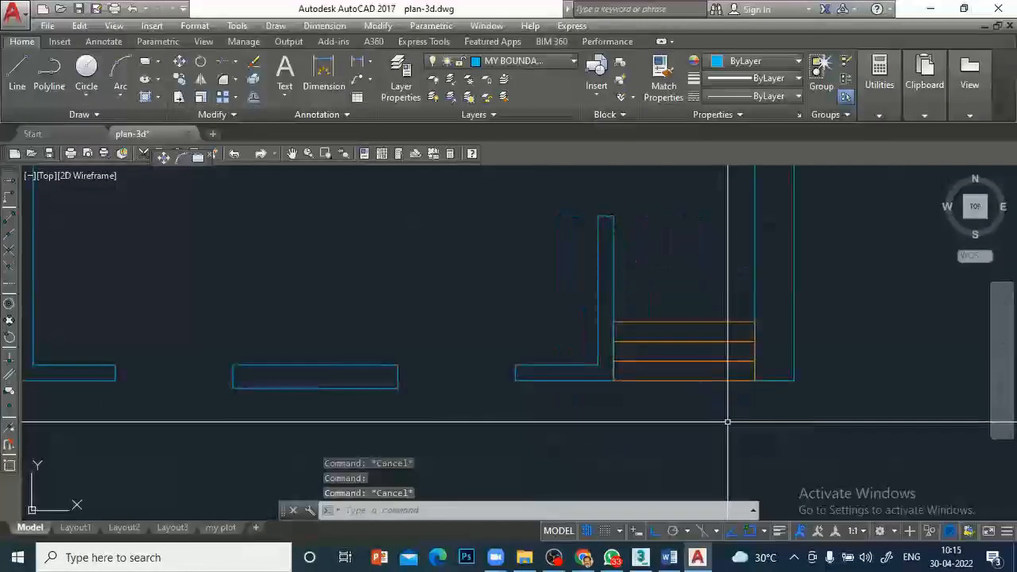
left_click_drag(727, 422, 669, 255)
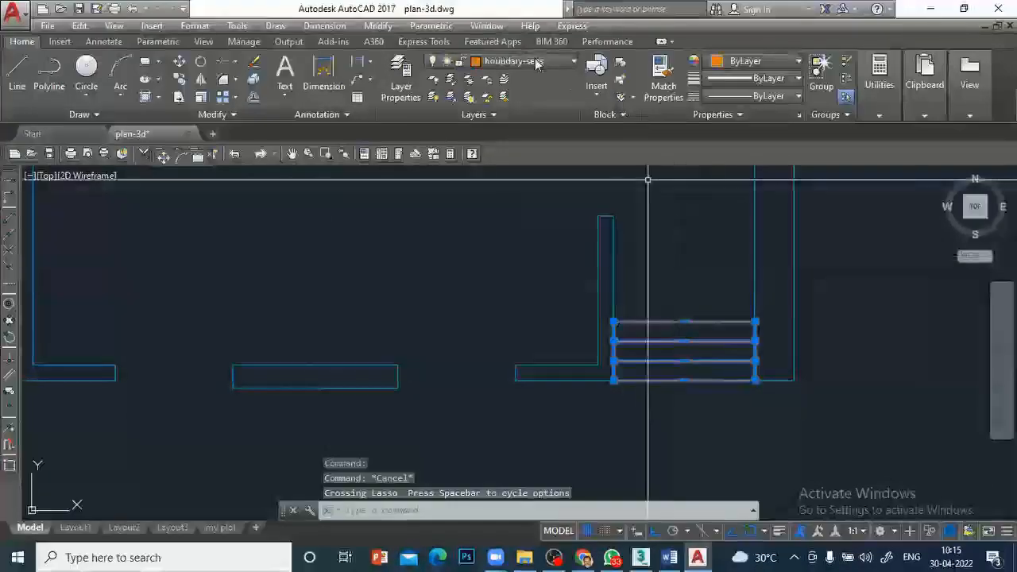
left_click(401, 72)
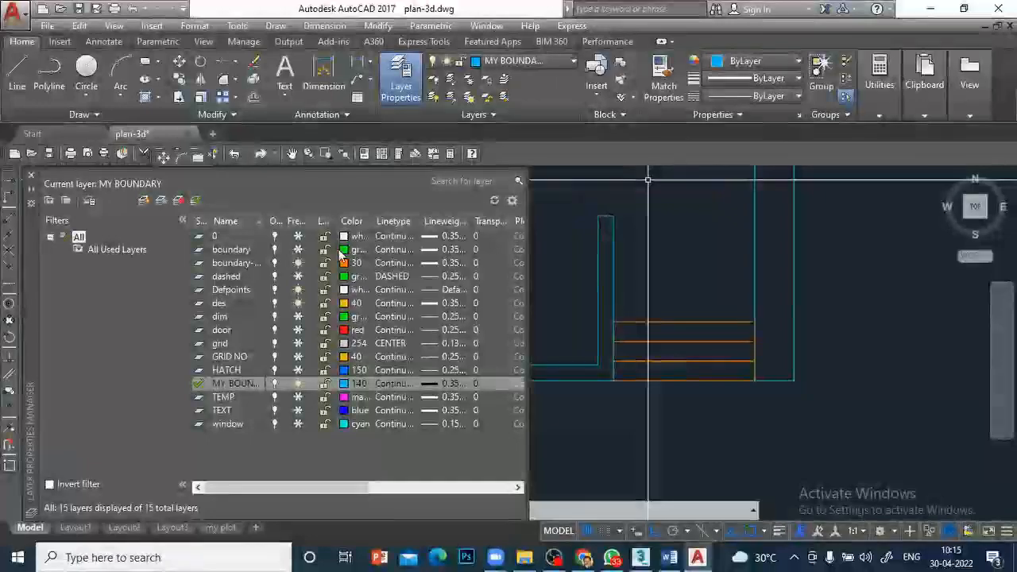
left_click(297, 262)
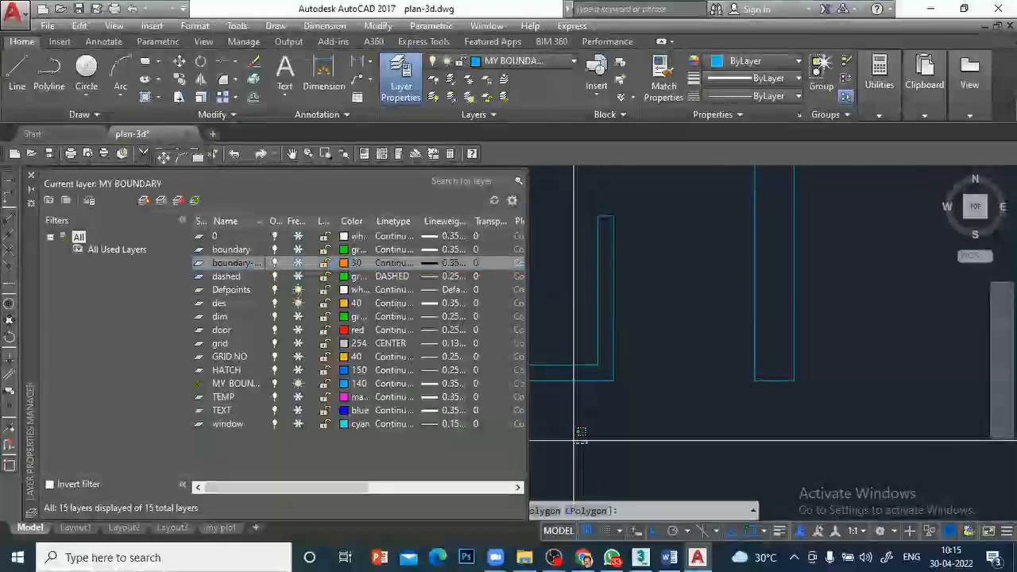
scroll(580, 436, "down", 5)
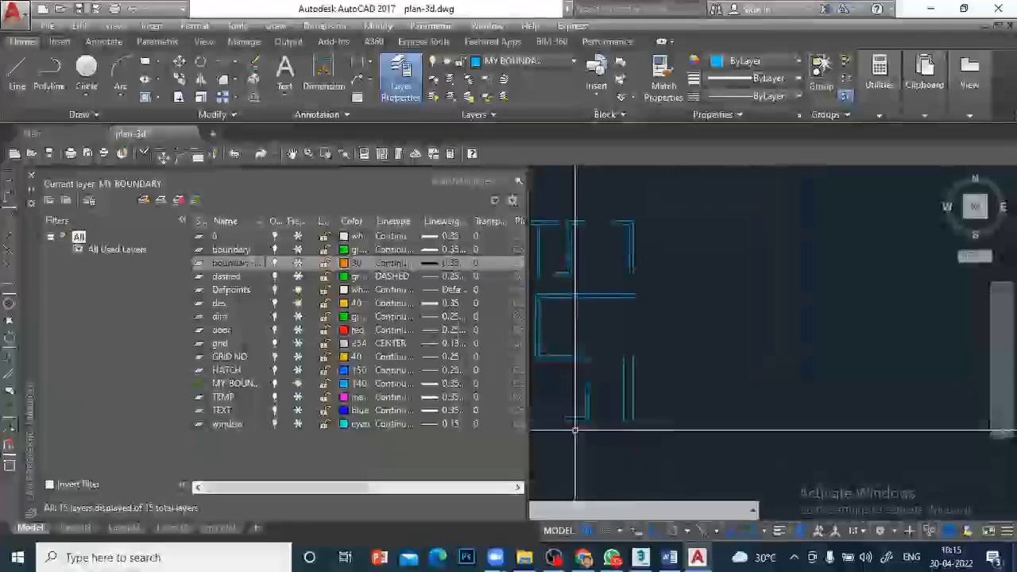
left_click(31, 176)
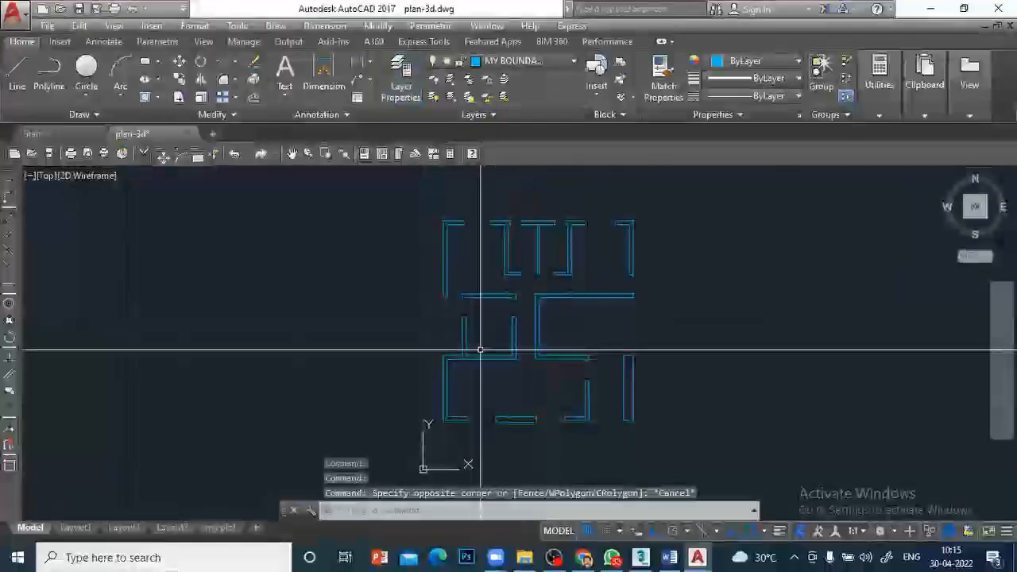
Check the two long edges of the right wall, clear the selection and save the drawing.
middle_click_drag(732, 348, 668, 342)
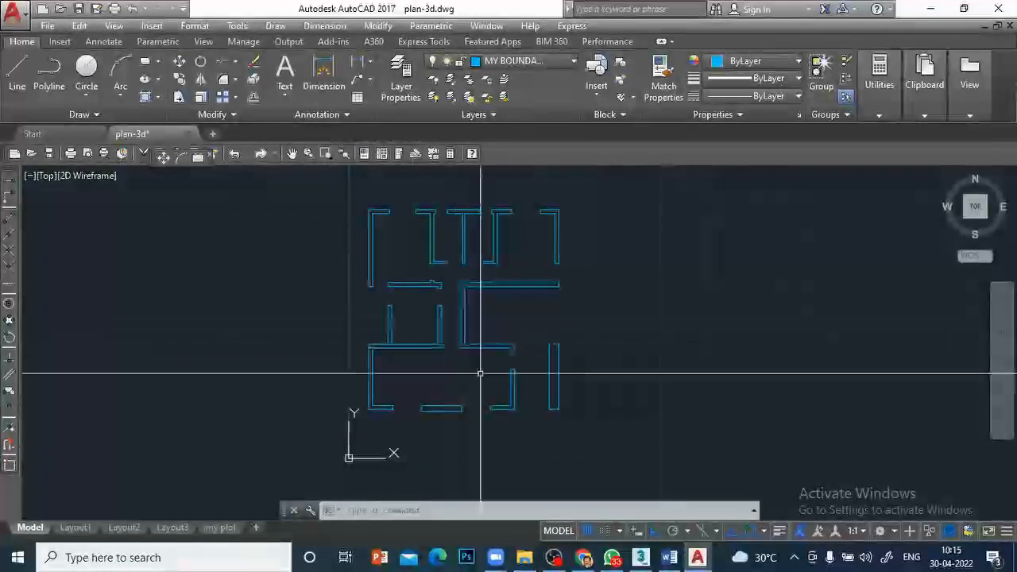
left_click(551, 395)
left_click(559, 370)
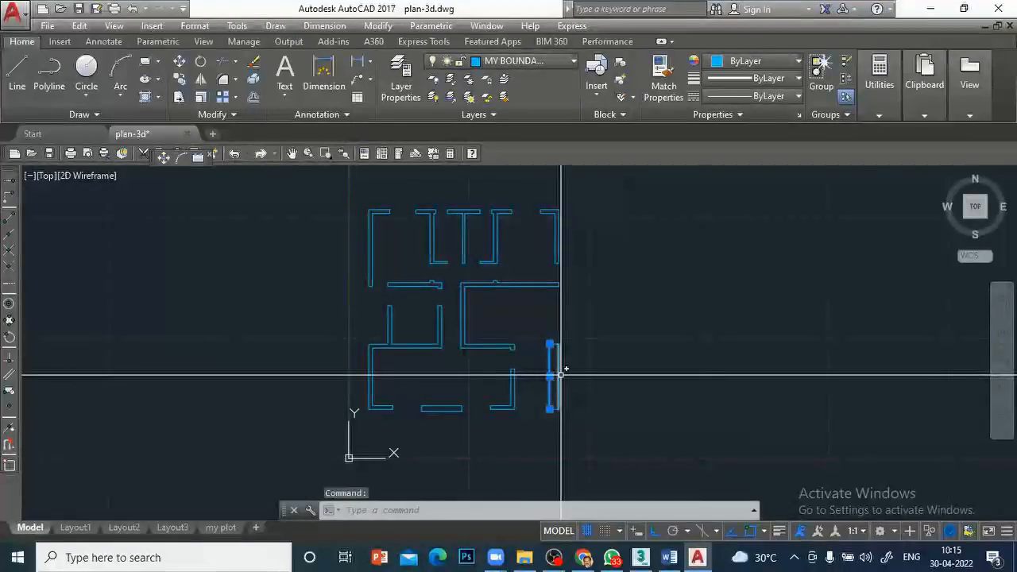
key("Escape")
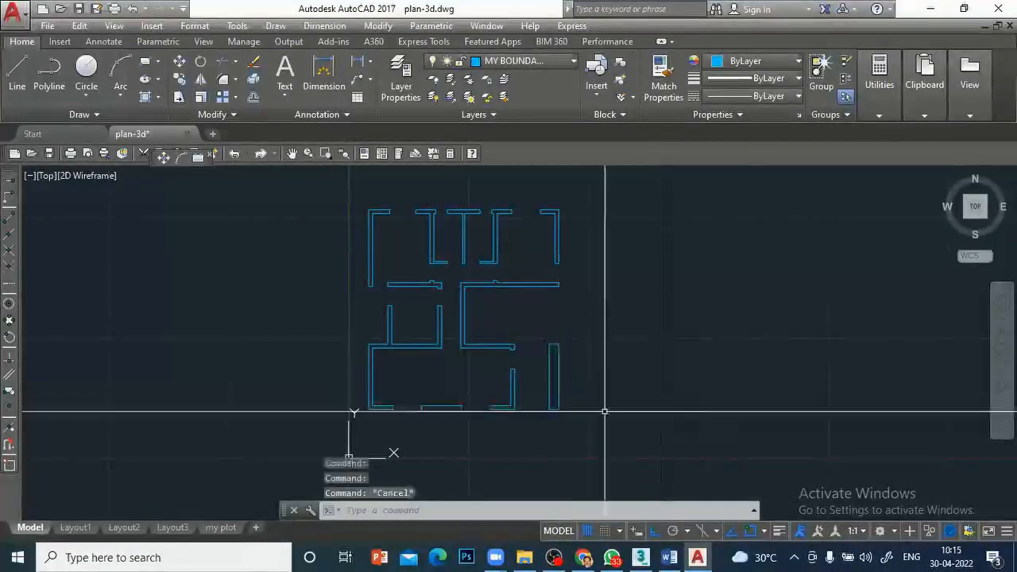
left_click(77, 12)
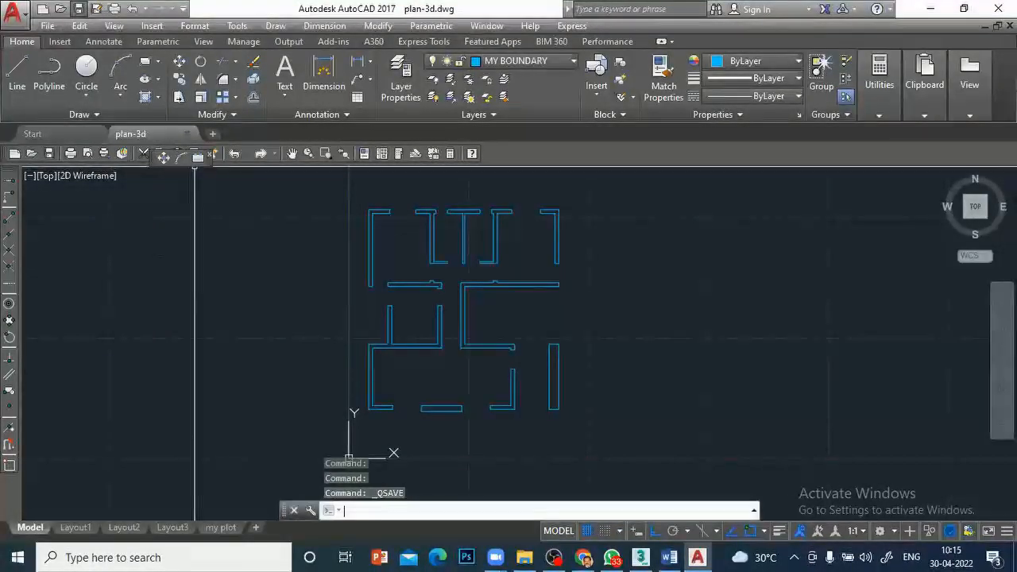
Switch to 3ds Max and start importing a non-native file into the empty scene.
left_click(642, 557)
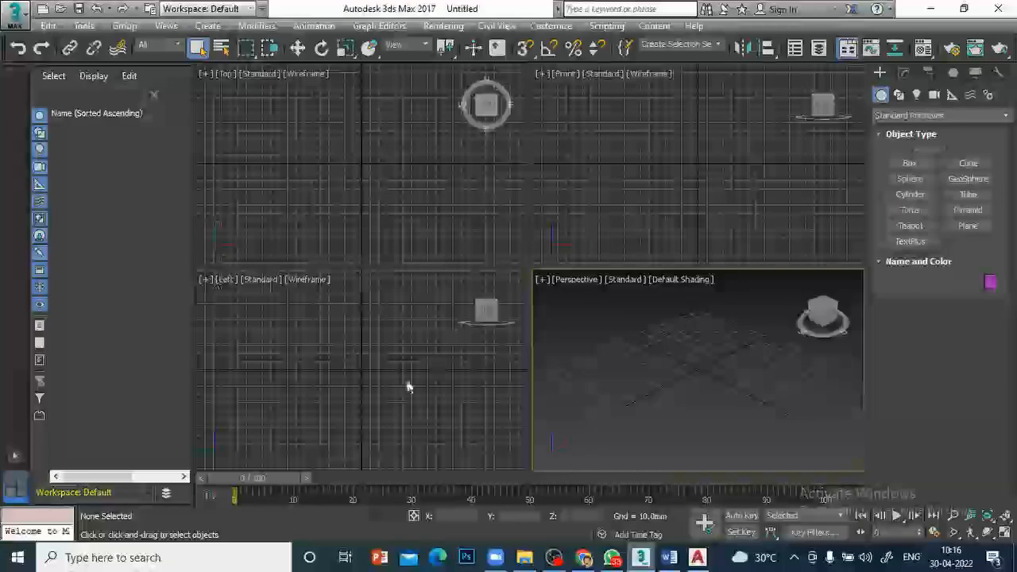
left_click(23, 19)
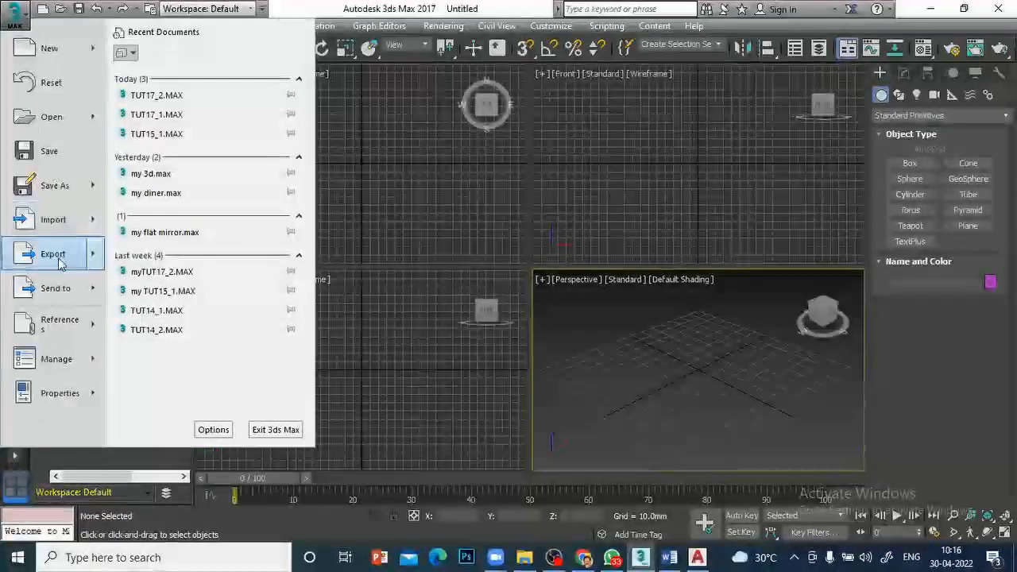
mouse_move(57, 224)
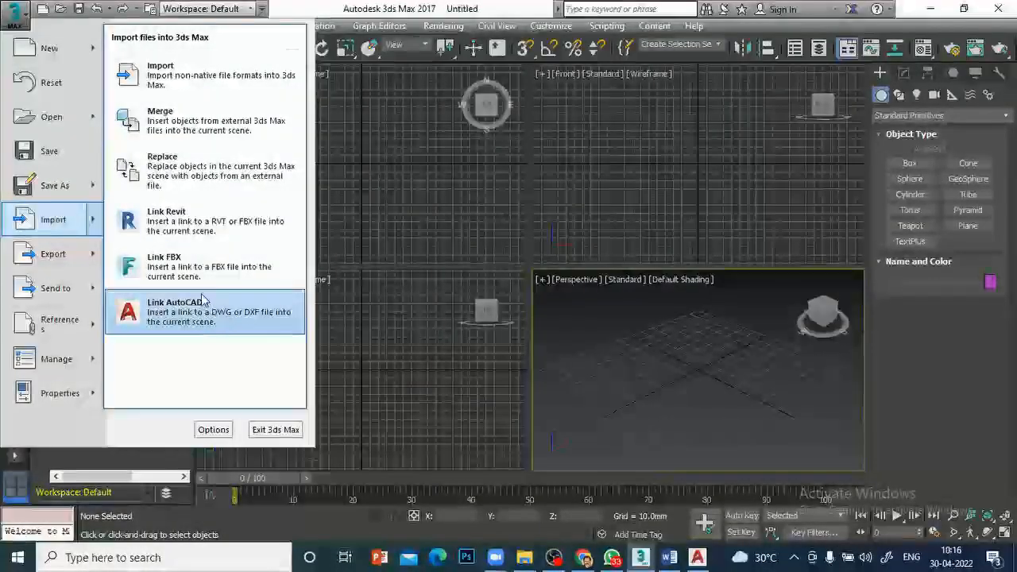
left_click(164, 73)
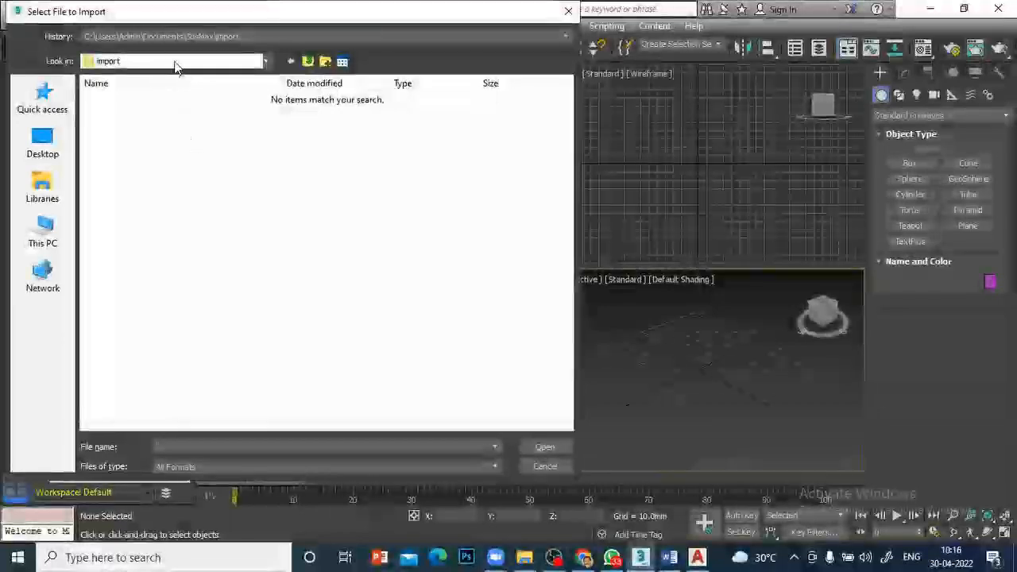
Browse the import dialog to the ASADI > 3ds max > drawing folder on New Volume (D:).
left_click(175, 63)
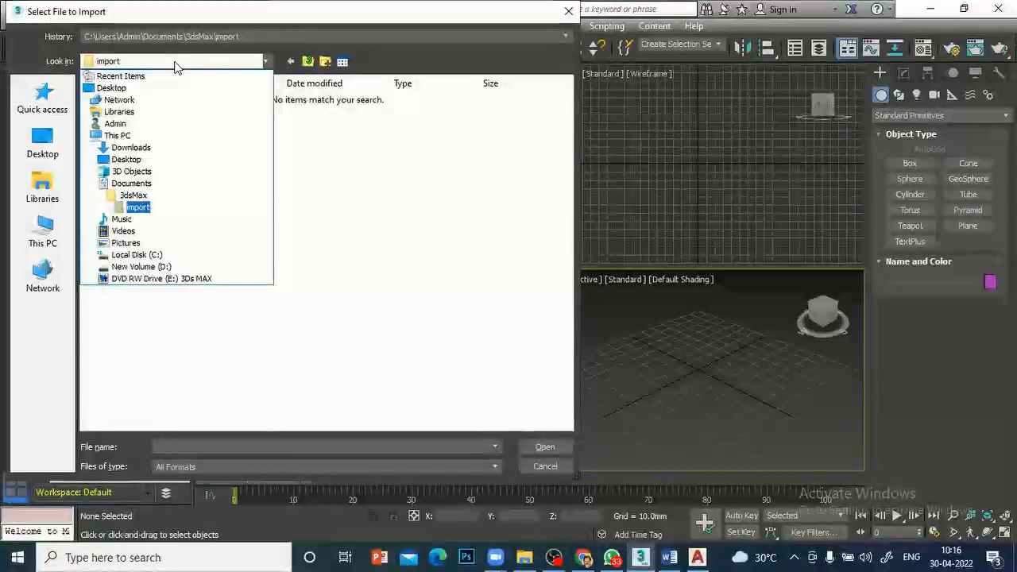
left_click(144, 268)
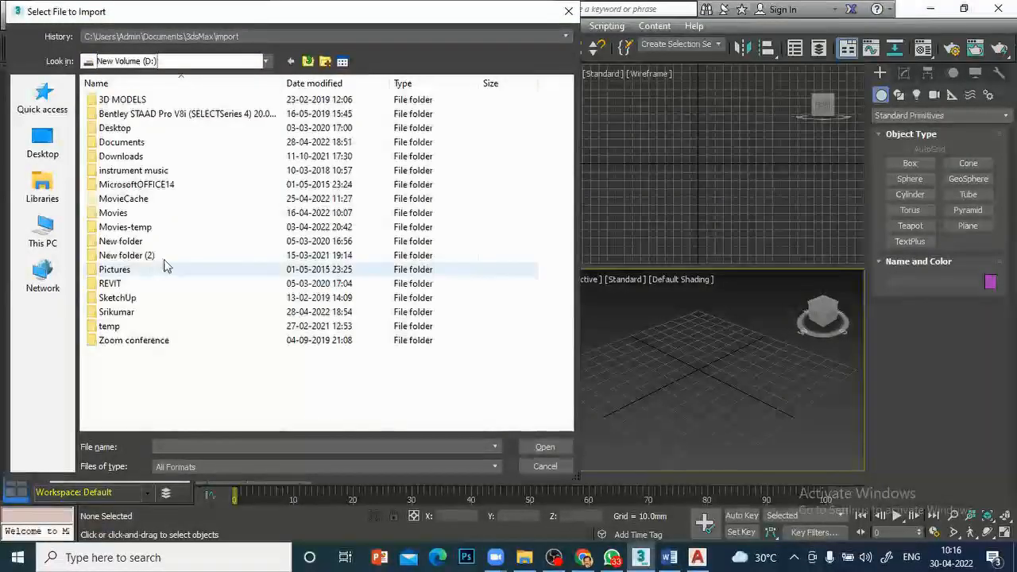
double_click(130, 311)
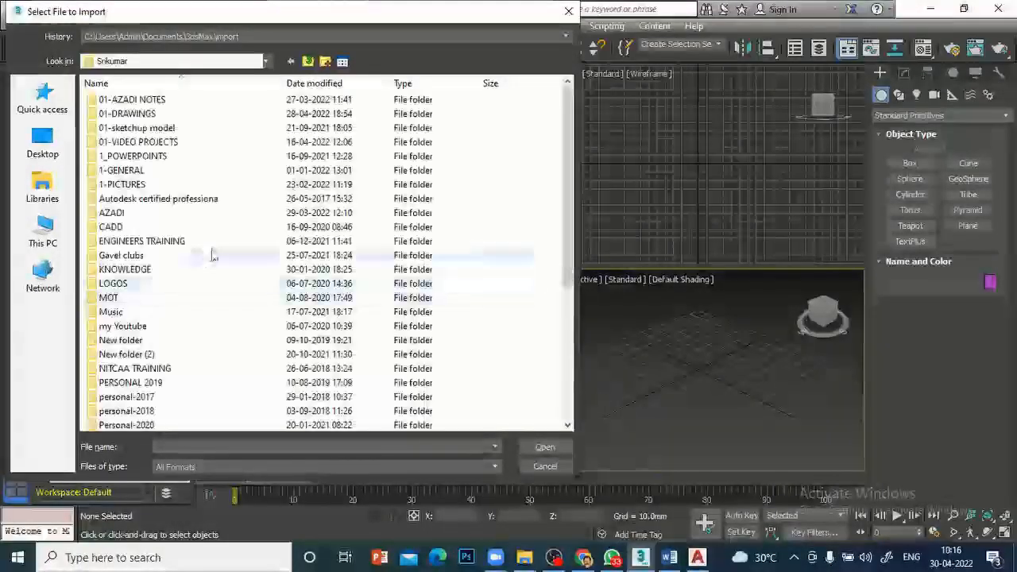
double_click(139, 184)
double_click(127, 99)
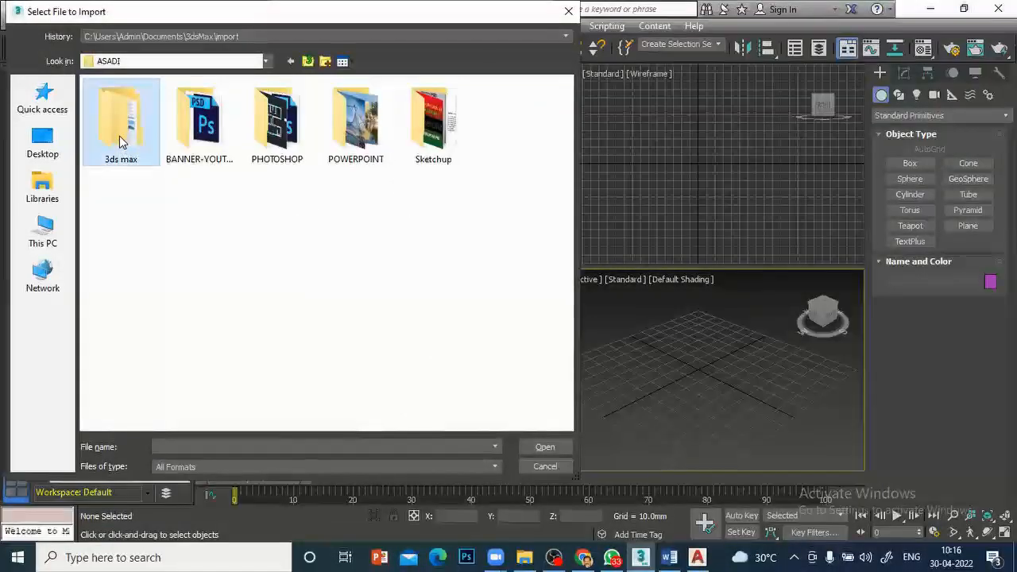
double_click(119, 141)
double_click(103, 101)
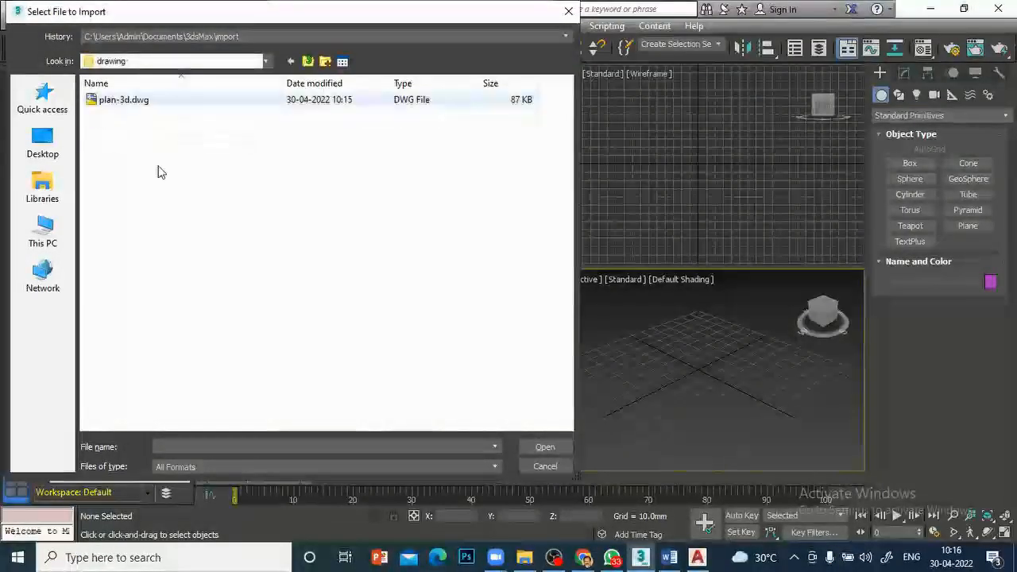
Import plan-3d.dwg despite the proxy objects, keeping millimetres as incoming file units and the other import options as offered.
left_click(544, 447)
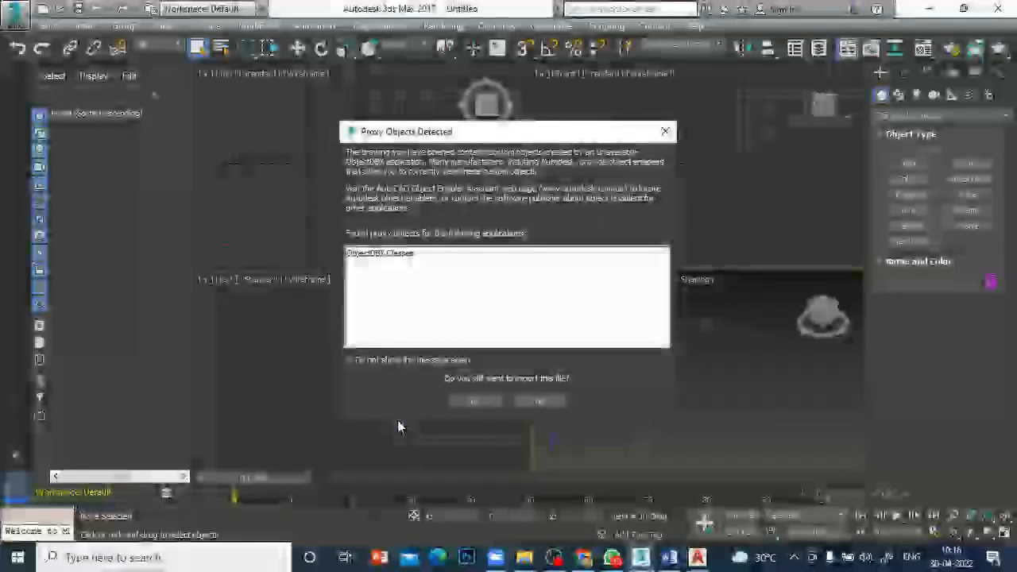
left_click(476, 401)
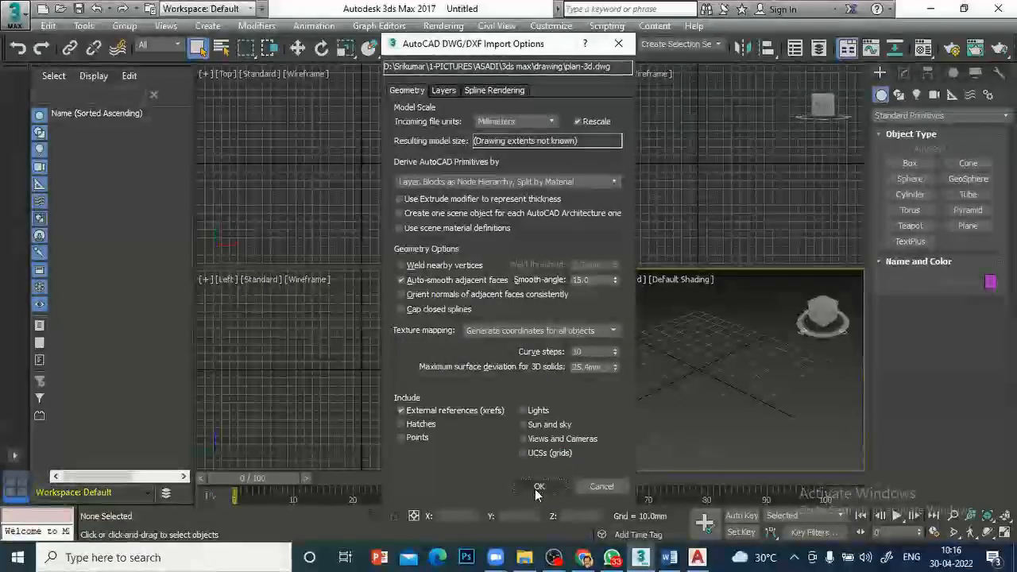
left_click(540, 485)
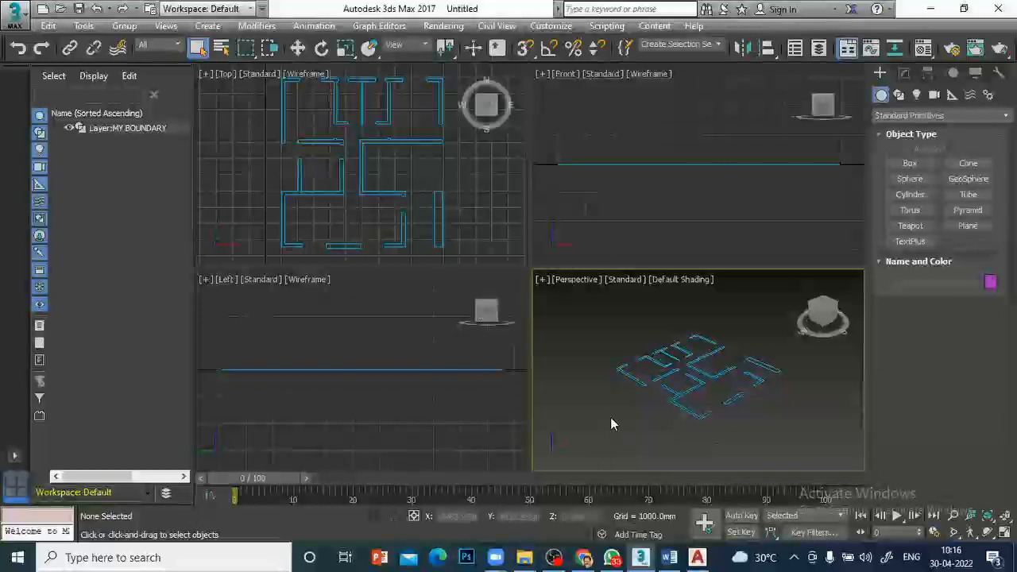
Apply an Extrude modifier to the imported MY BOUNDARY wall outlines.
left_click(696, 359)
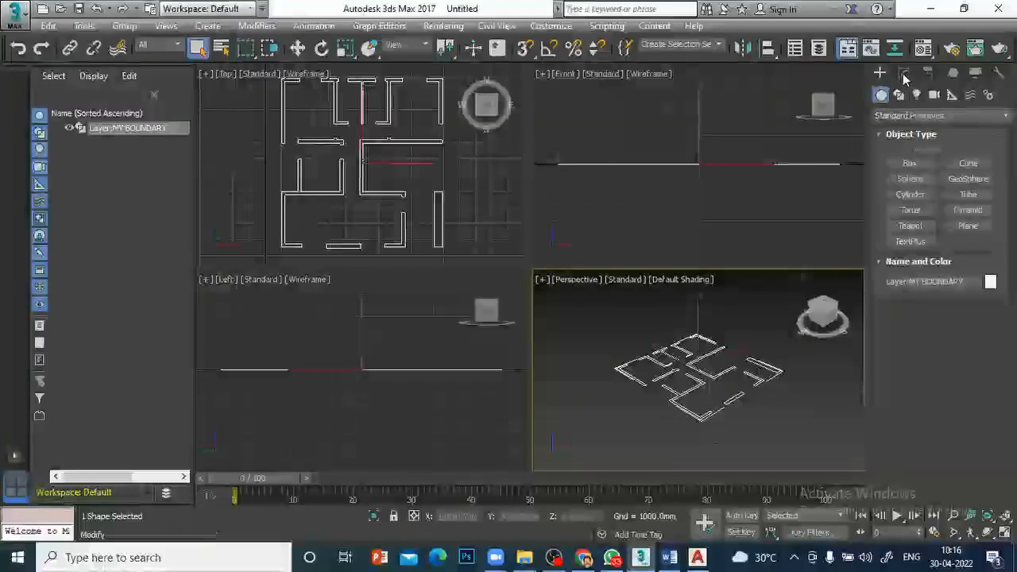
left_click(903, 73)
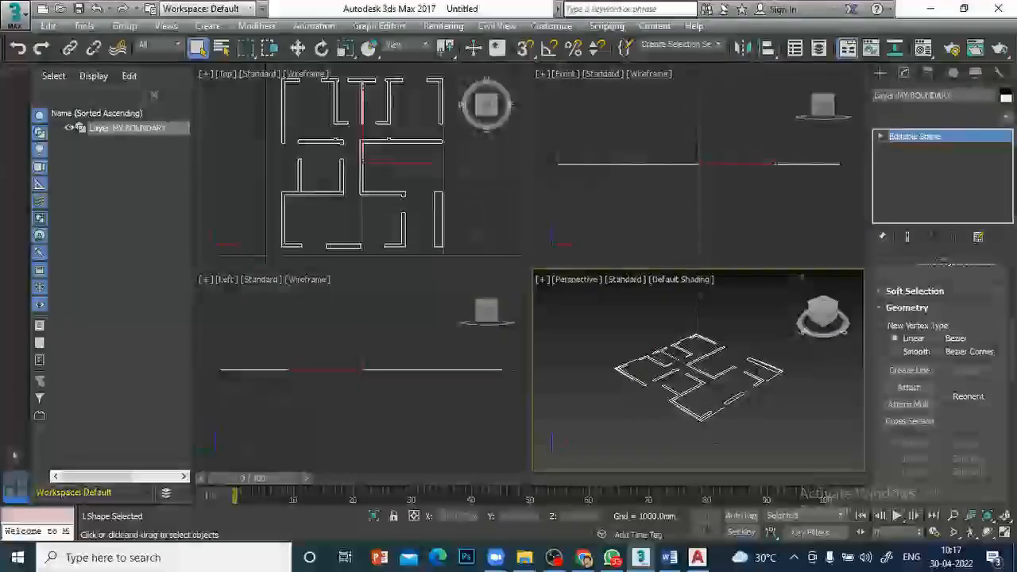
left_click(937, 117)
scroll(978, 389, "down", 5)
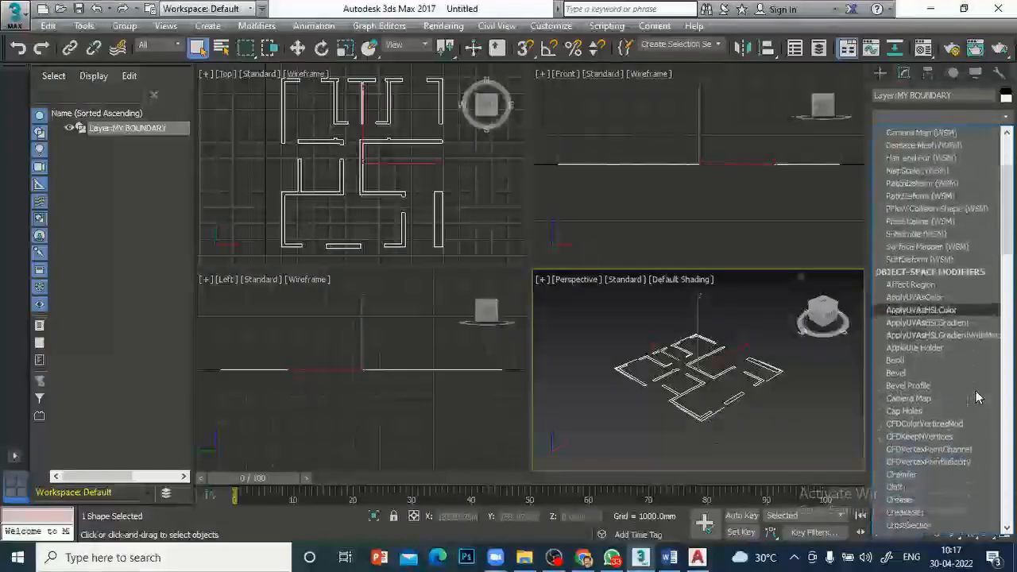
scroll(968, 473, "down", 10)
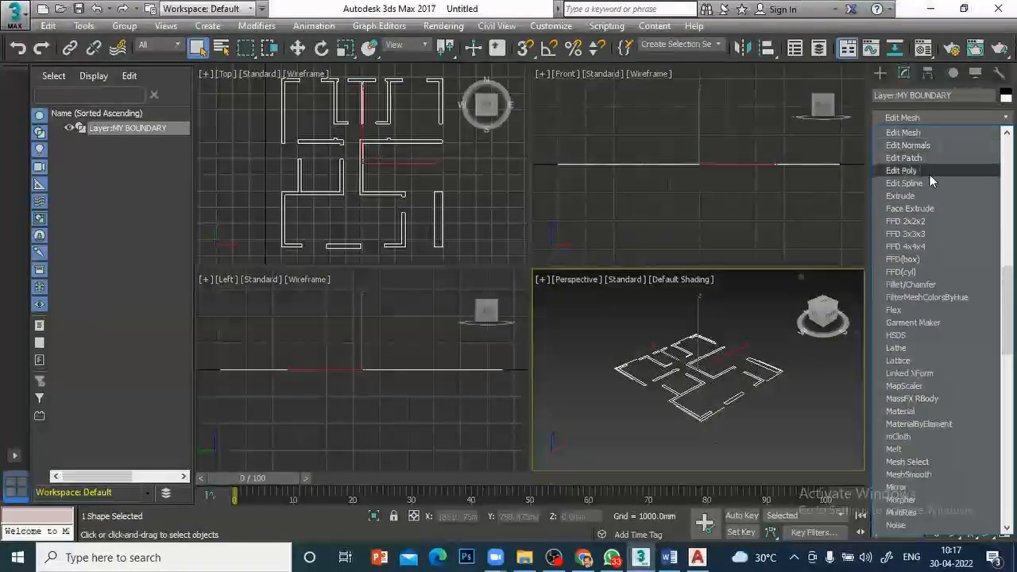
left_click(916, 199)
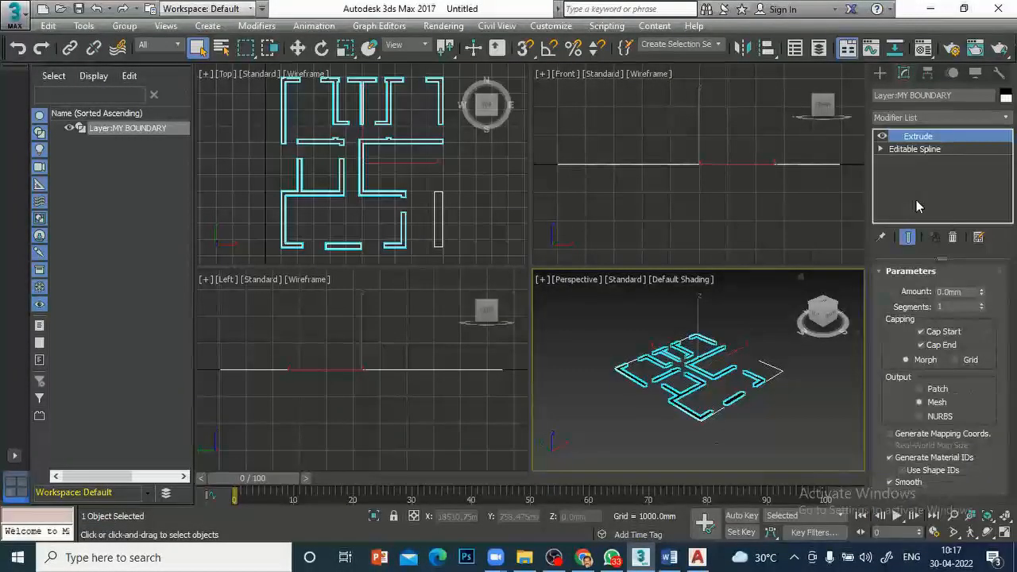
Set the walls' extrusion amount to 3000 mm and clear the selection.
double_click(962, 293)
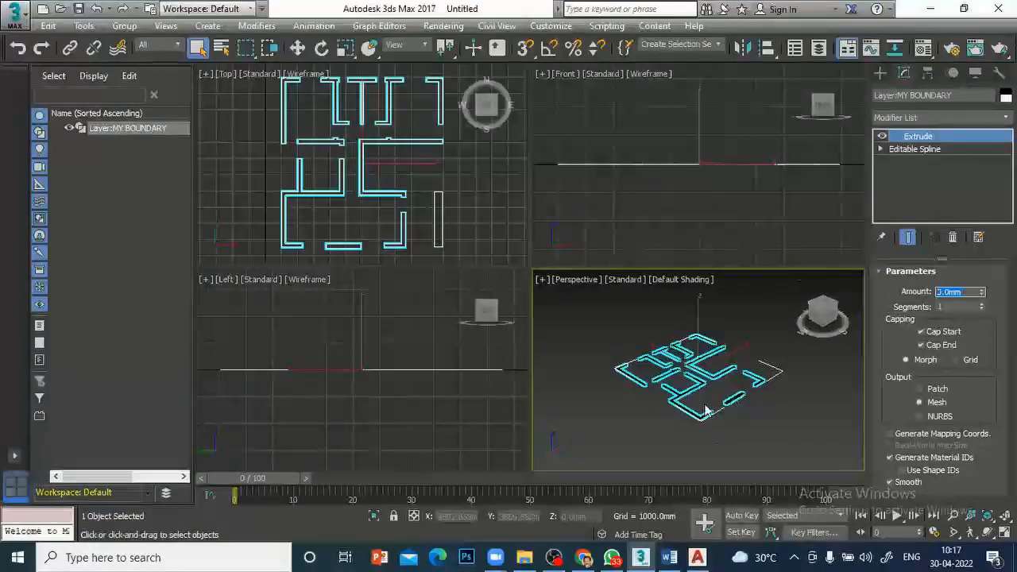
type("3000")
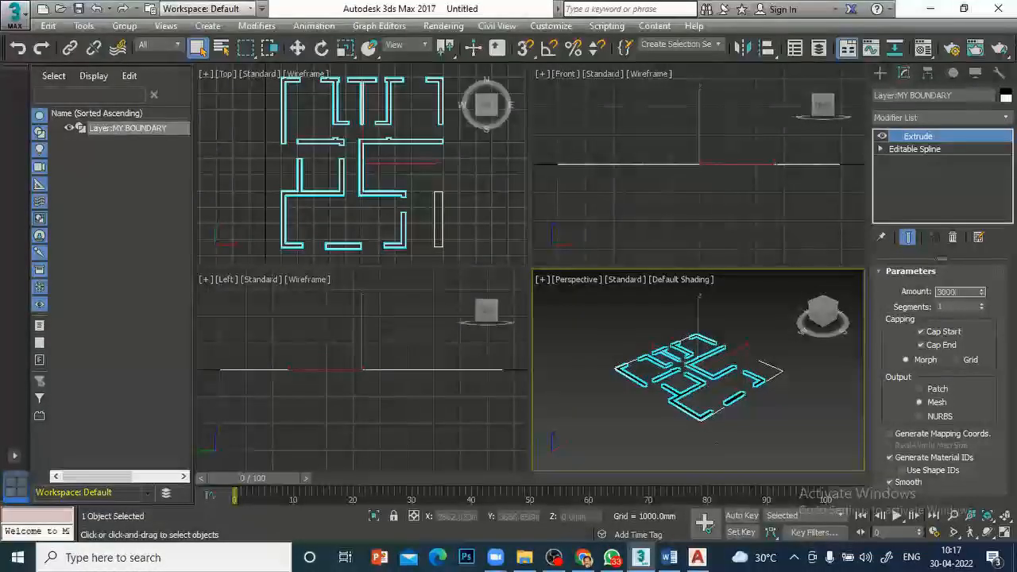
key("Return")
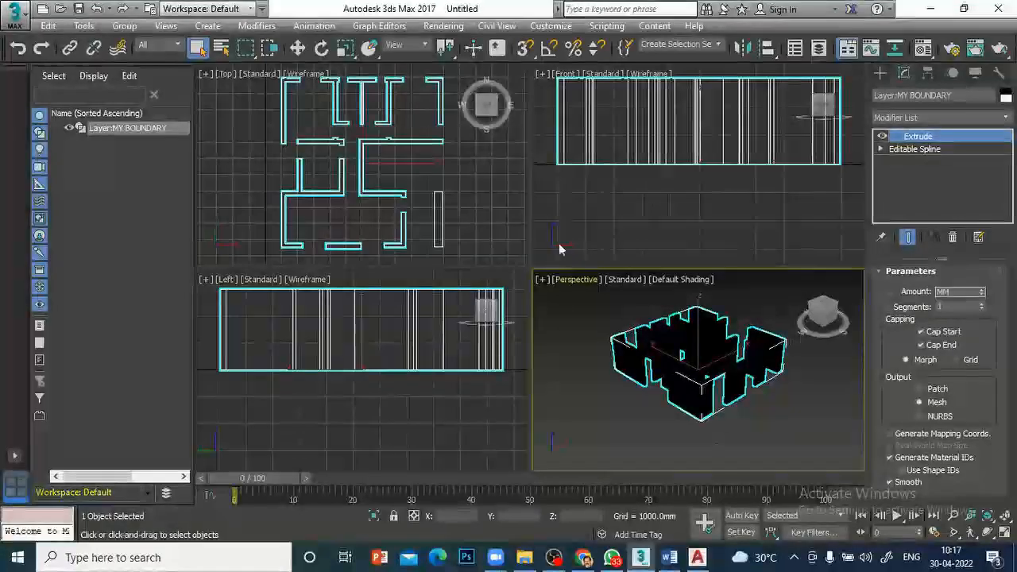
left_click(569, 389)
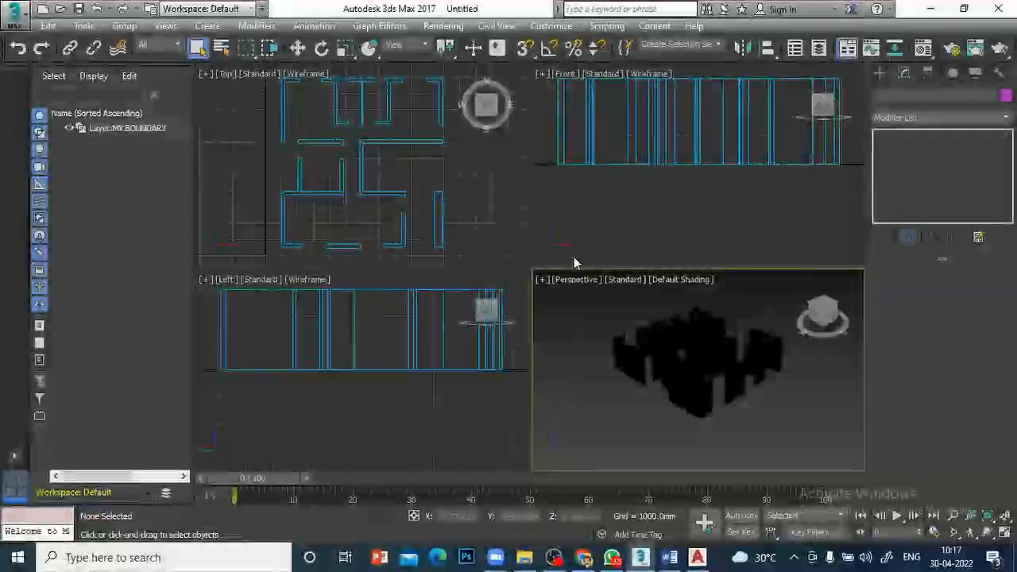
left_click(571, 233)
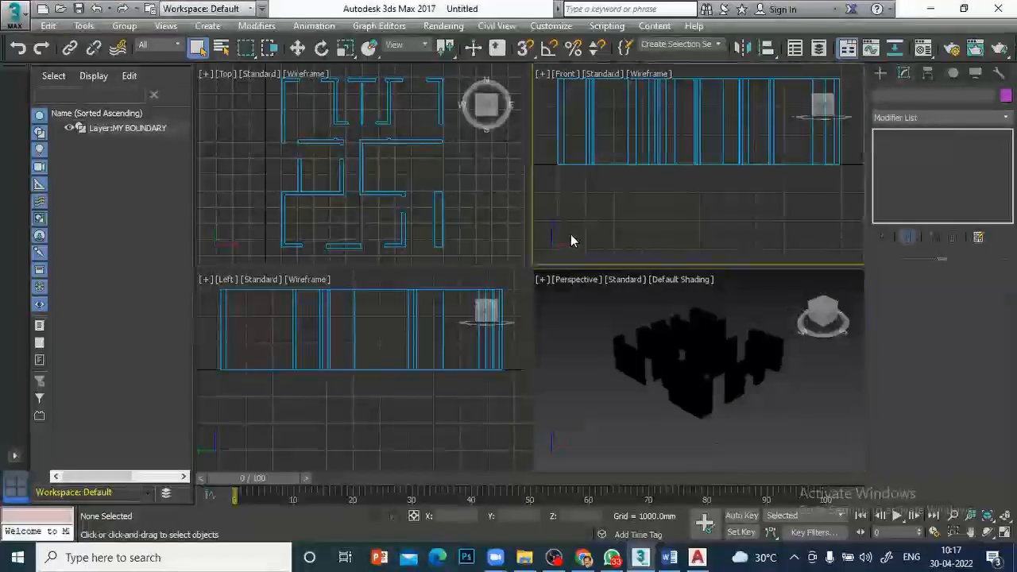
left_click(510, 352)
Assign the 01 - Default material to the extruded walls and close the Material Editor.
key("m")
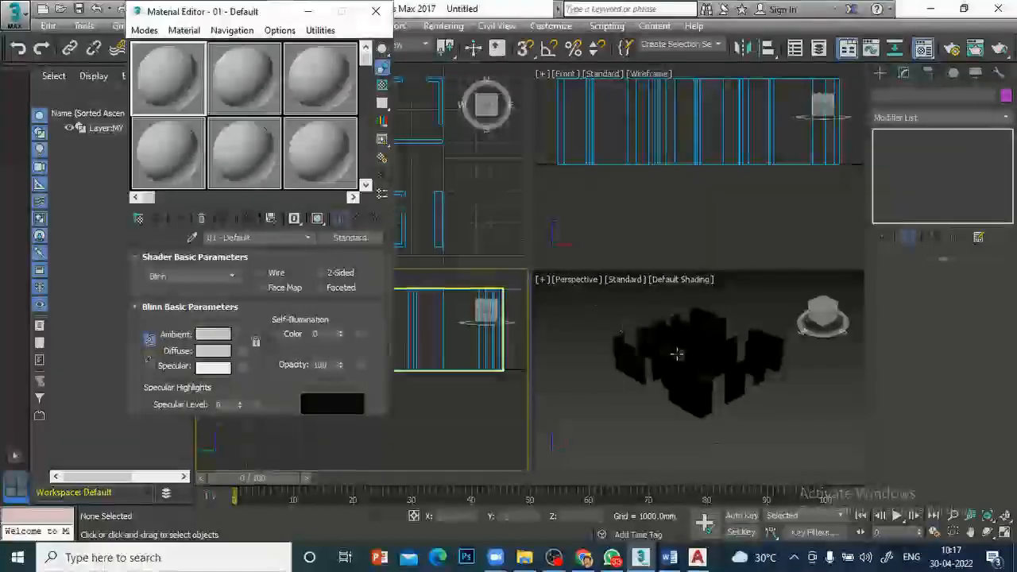
left_click(676, 354)
left_click_drag(151, 80, 699, 366)
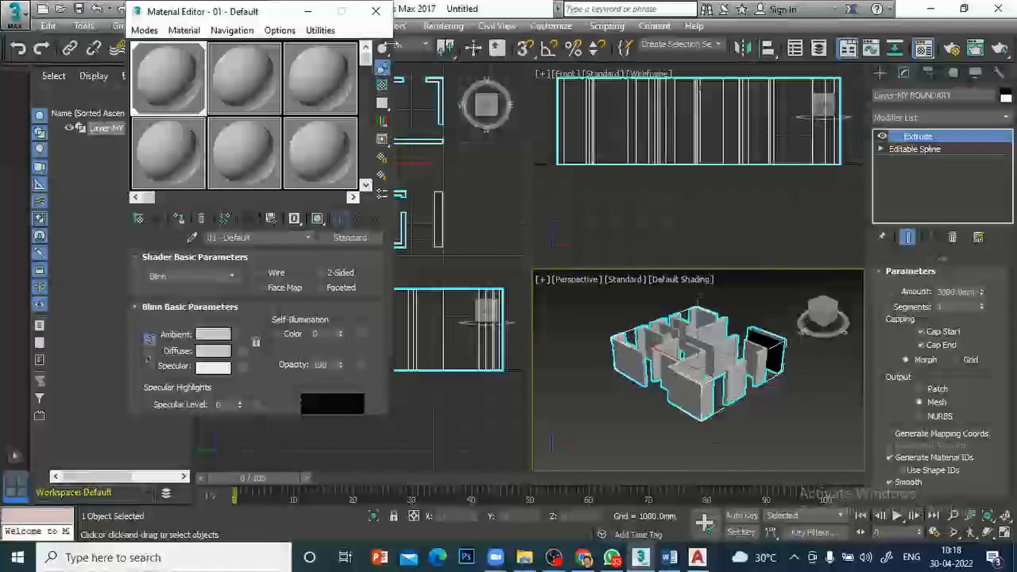
left_click(375, 11)
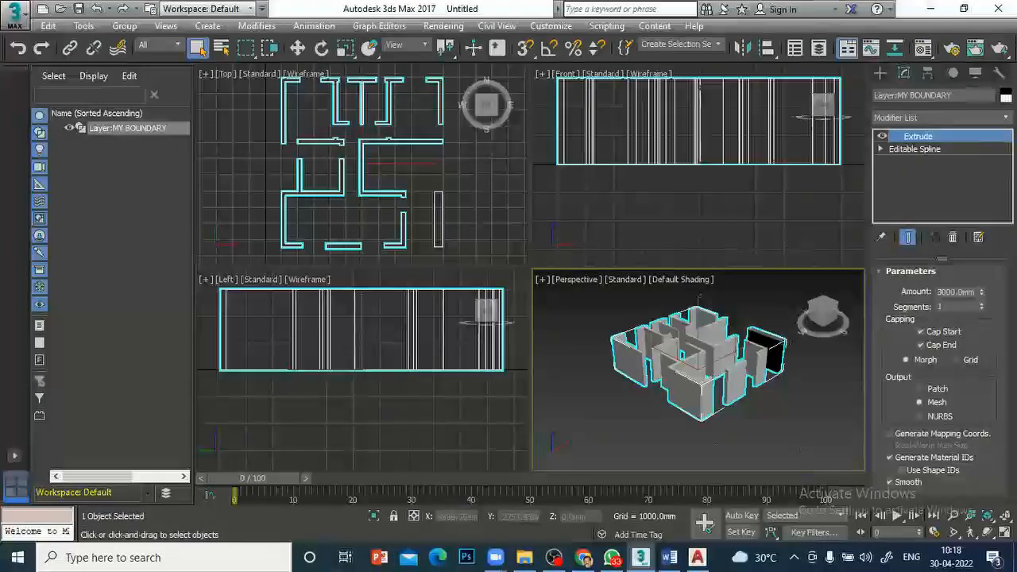
Examine the extruded walls from several angles in a maximized perspective view, looking closely at the detached black wall.
key("alt+w")
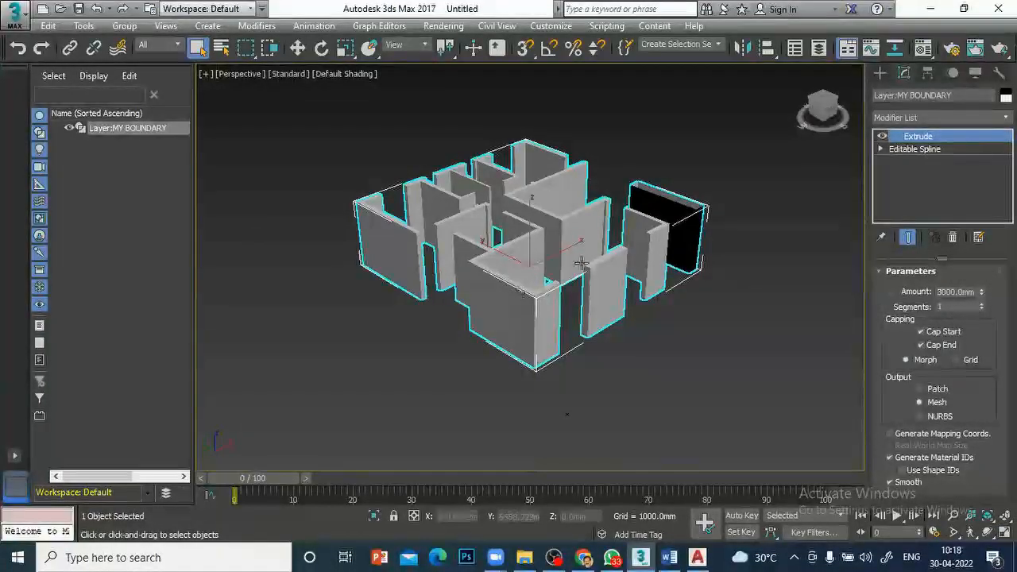
left_click(985, 534)
left_click_drag(540, 255, 585, 289)
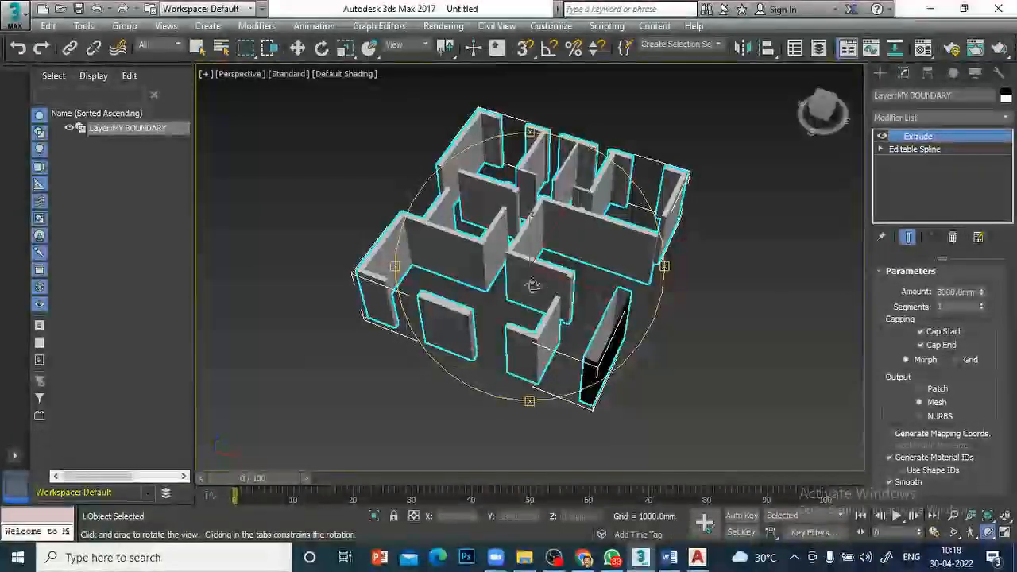
scroll(540, 289, "up", 5)
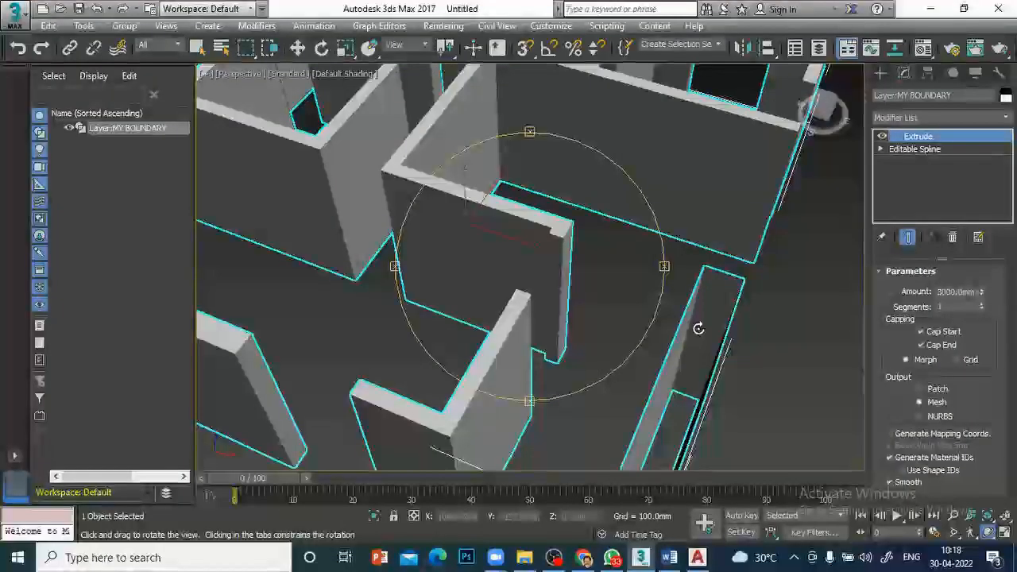
scroll(699, 328, "down", 10)
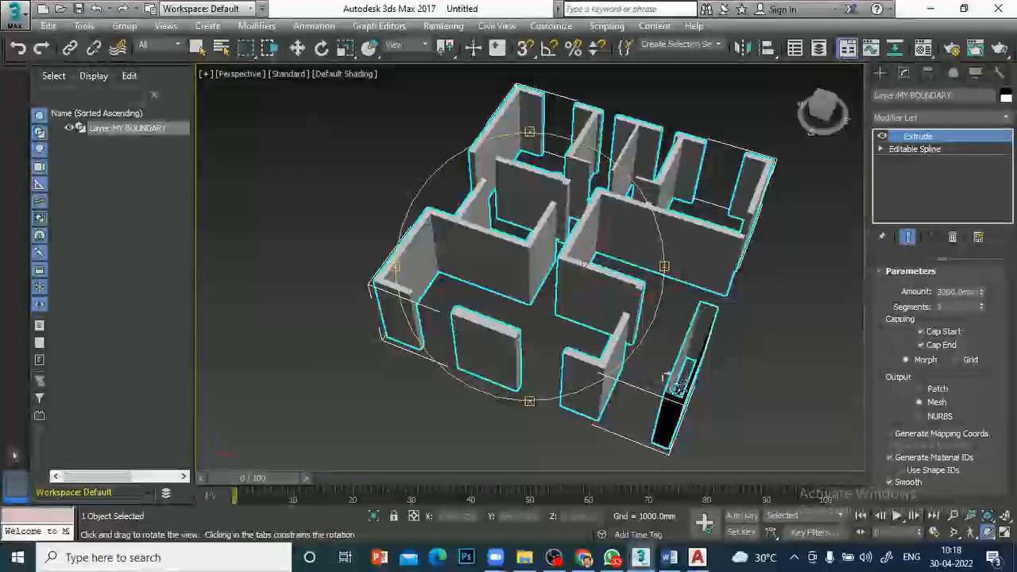
scroll(711, 308, "up", 6)
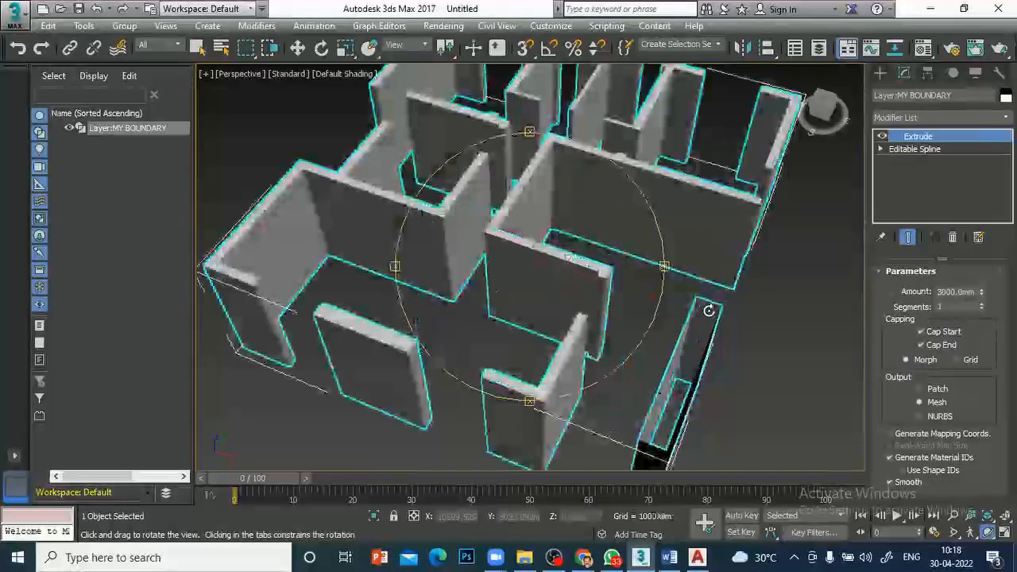
scroll(708, 310, "down", 6)
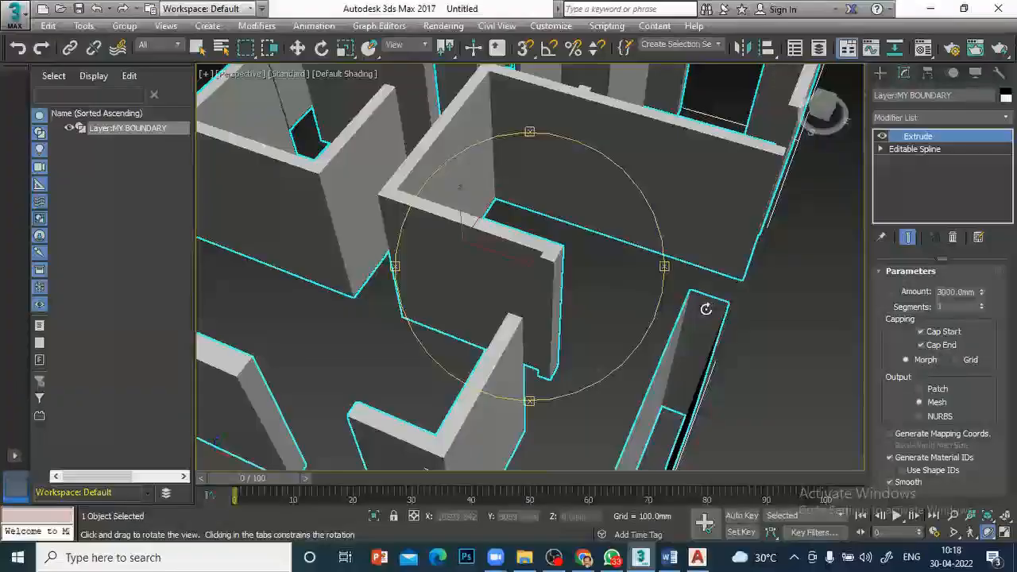
scroll(707, 307, "down", 5)
scroll(707, 308, "up", 3)
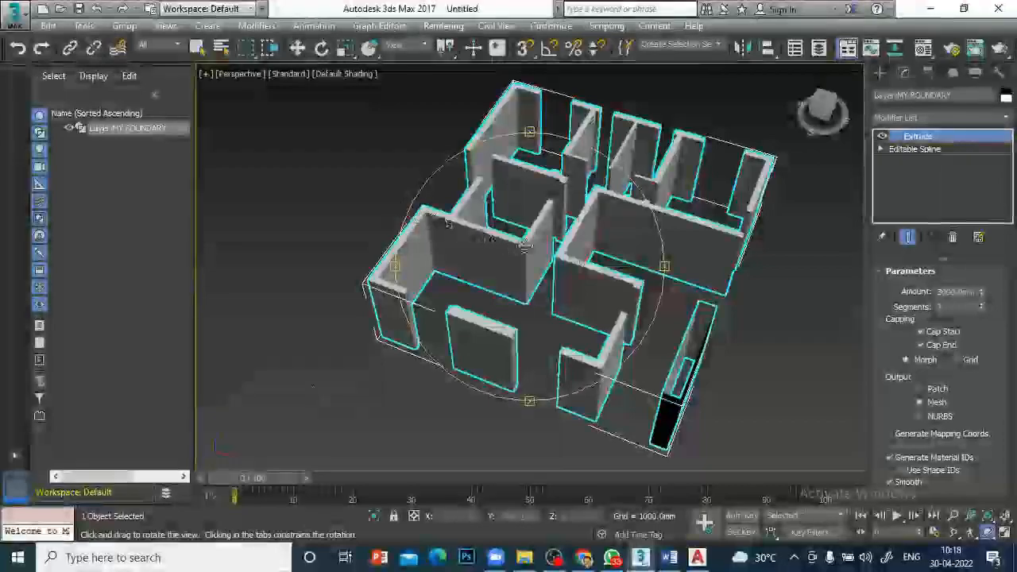
left_click_drag(738, 167, 693, 246)
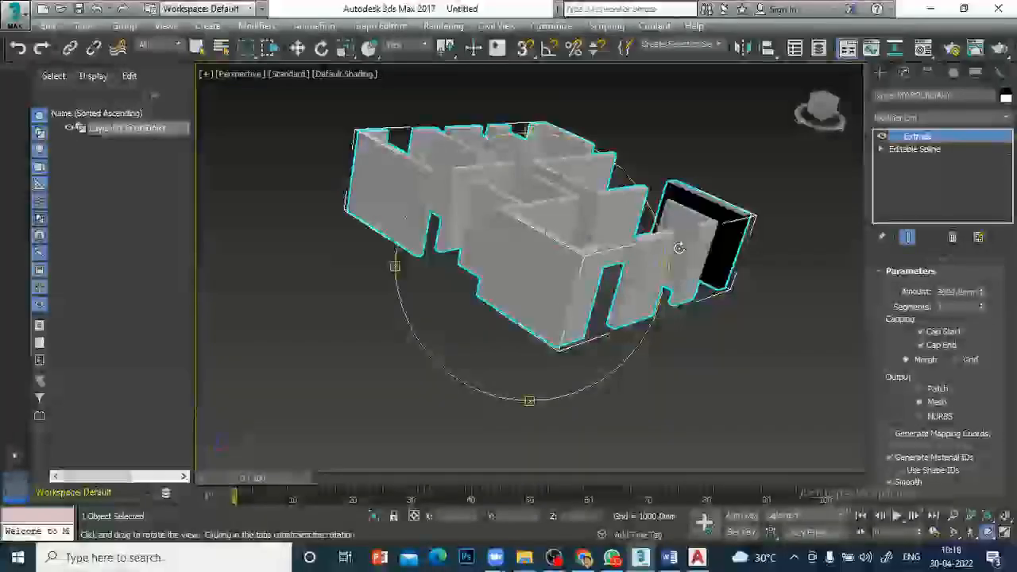
right_click(240, 197)
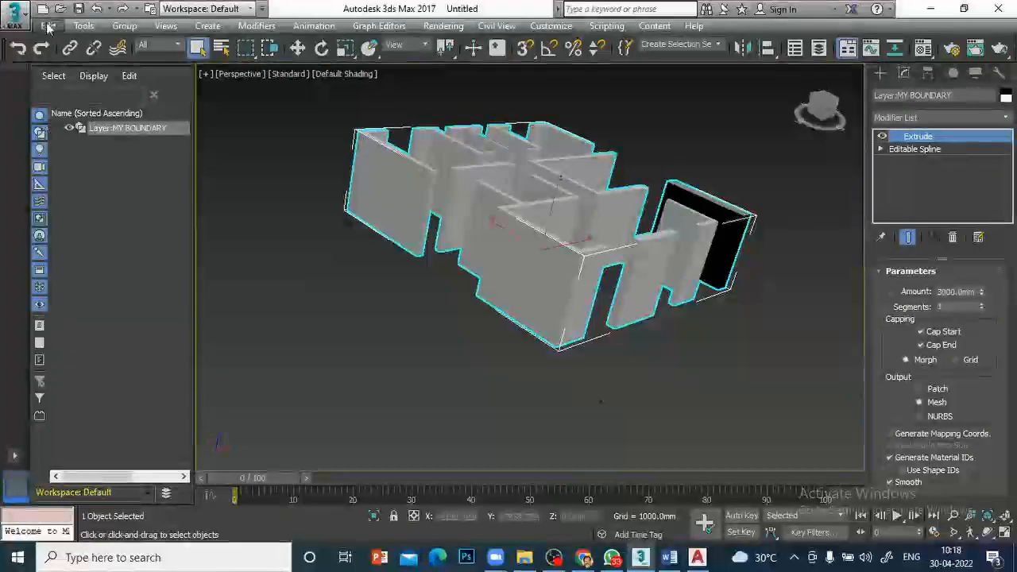
Reset the scene without saving the changes to the extruded walls.
left_click(17, 15)
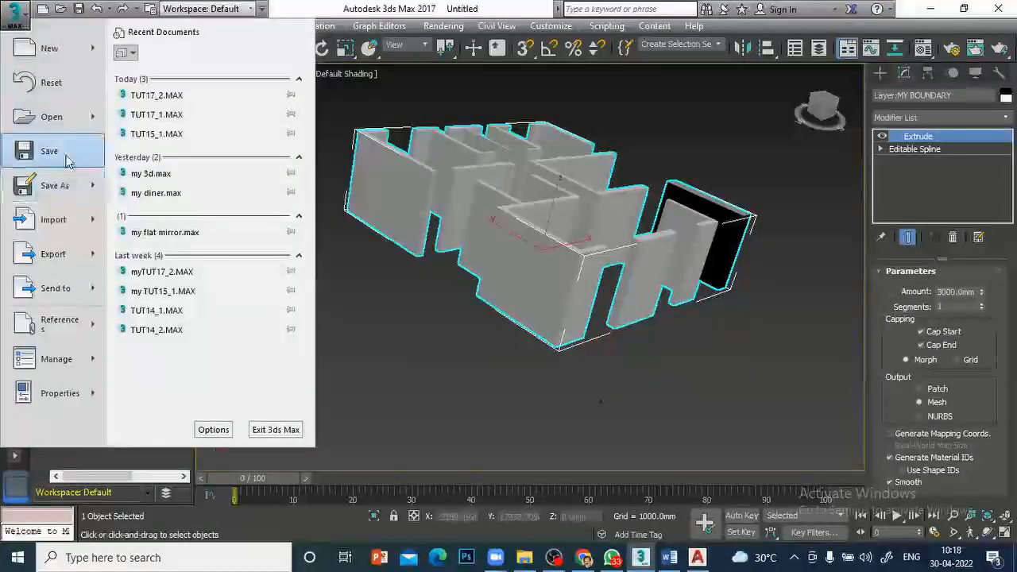
left_click(50, 82)
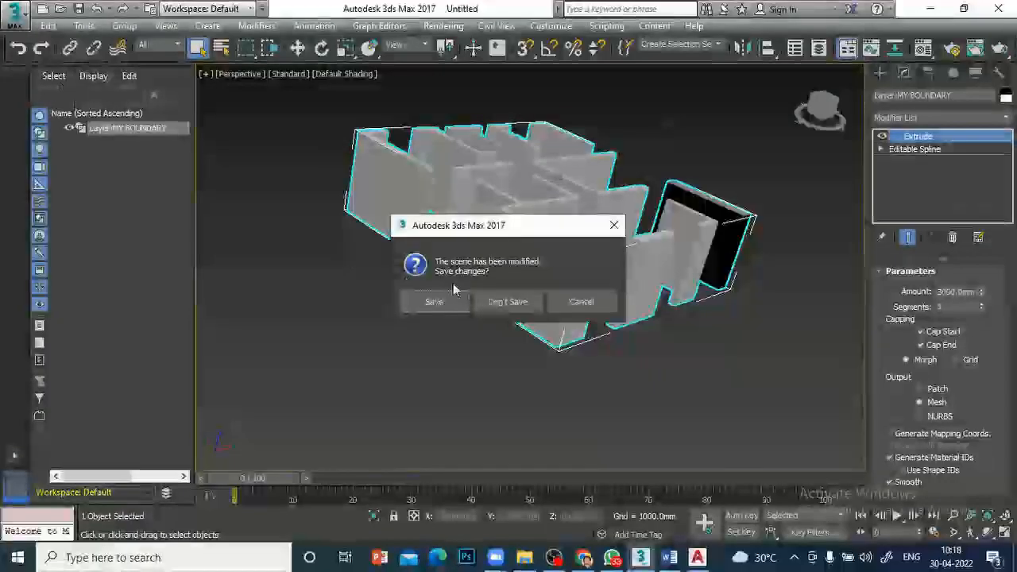
left_click(503, 303)
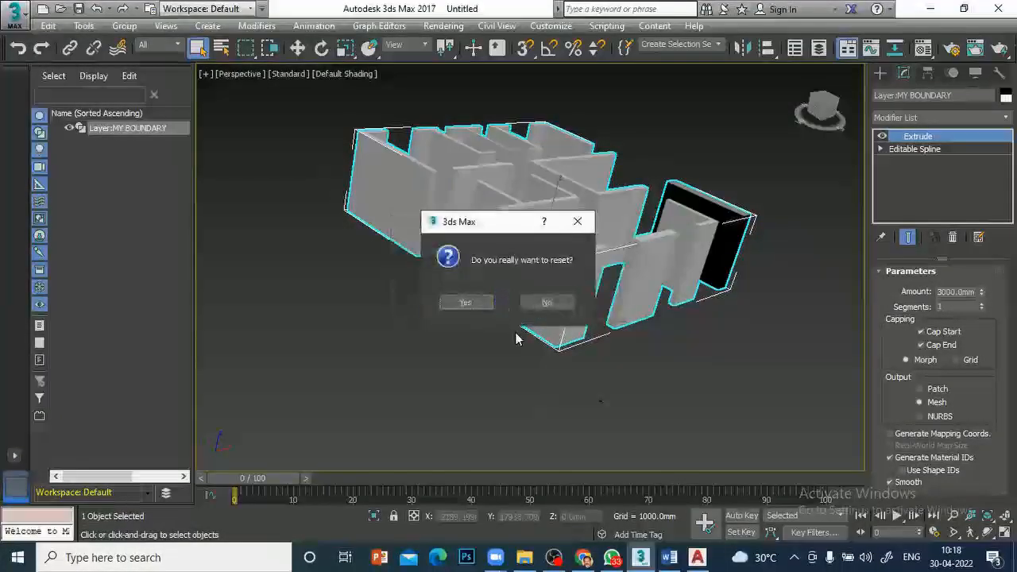
left_click(464, 302)
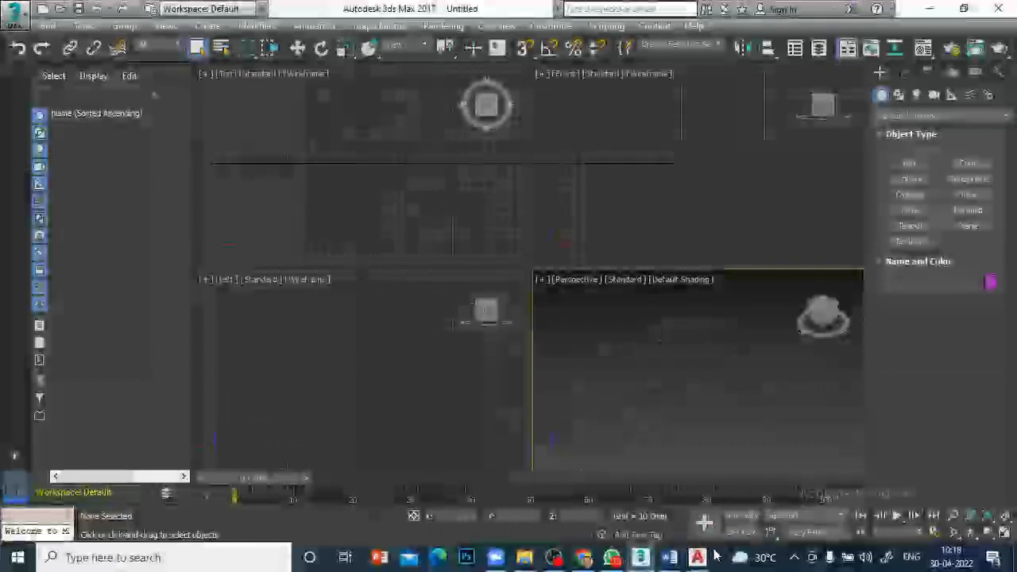
Switch to AutoCAD and join the four lines of the detached lower-right wall in plan-3d into one polyline with PEDIT.
left_click(696, 557)
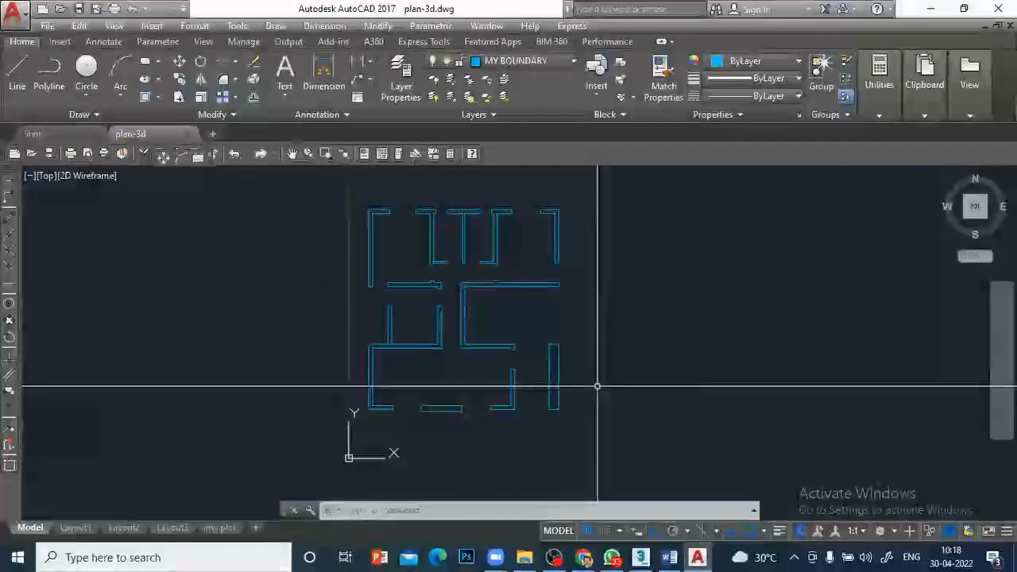
scroll(548, 363, "up", 4)
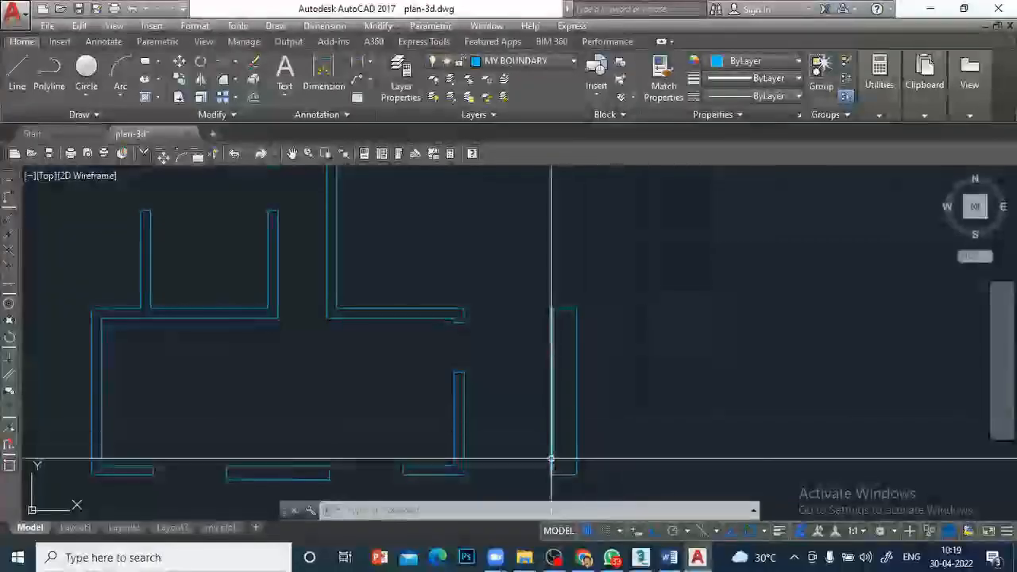
type("pl")
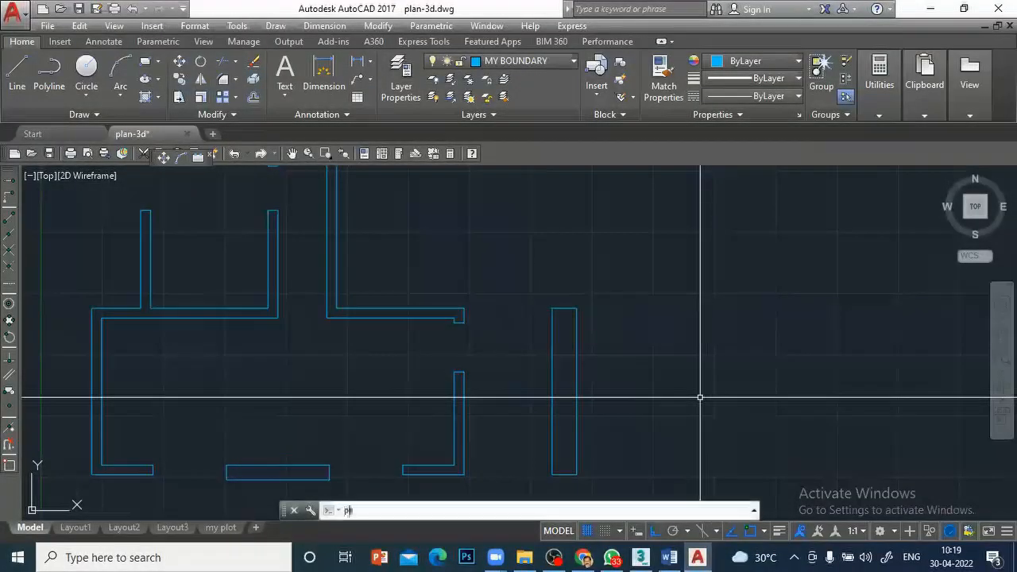
key("Return")
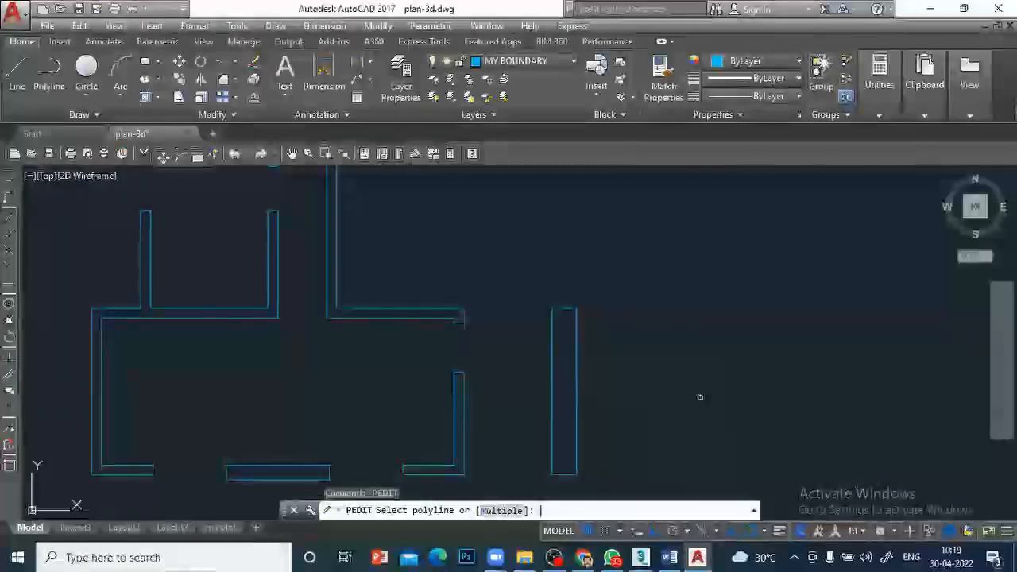
left_click(554, 368)
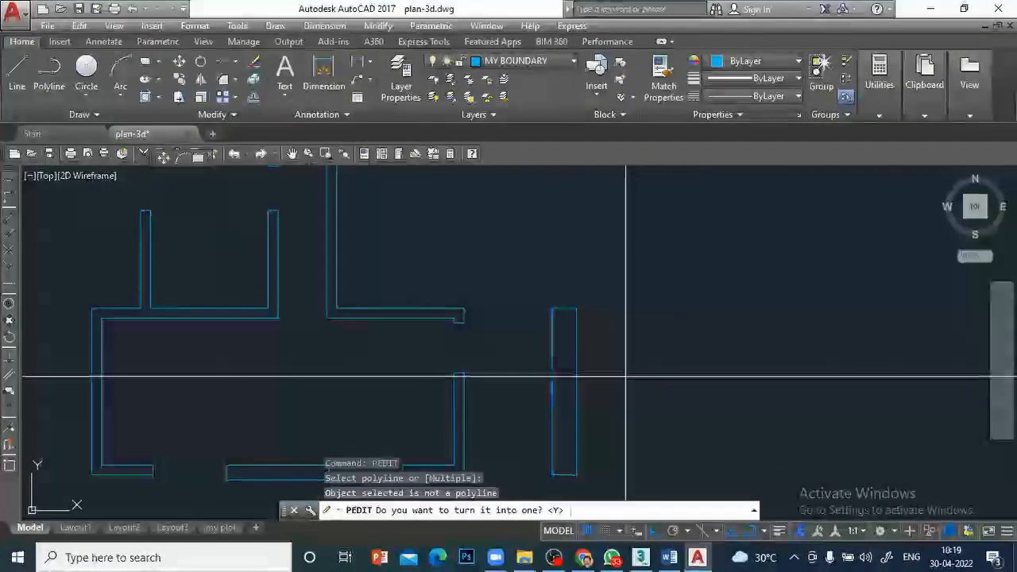
key("Return")
type("j")
key("Return")
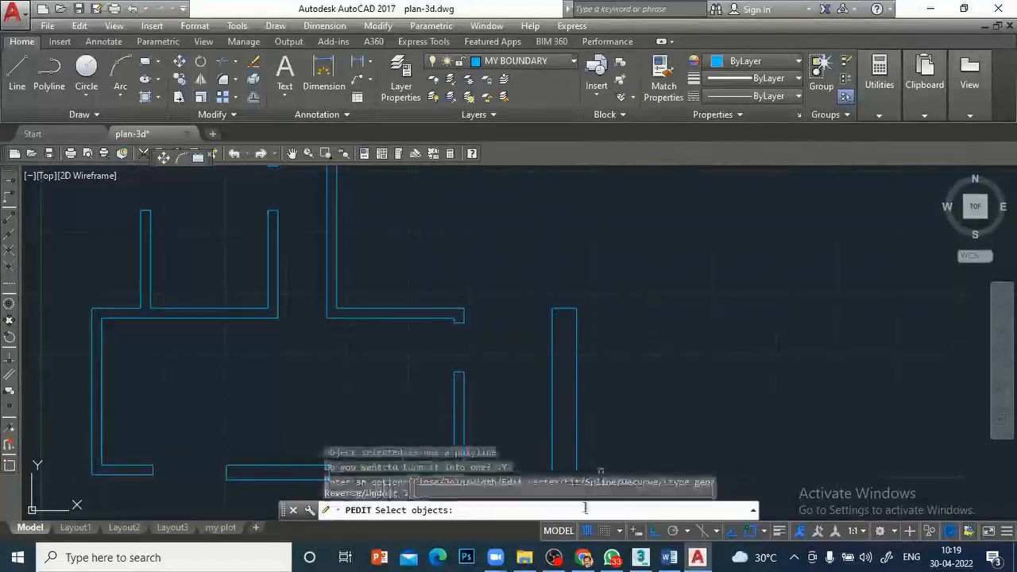
left_click(529, 264)
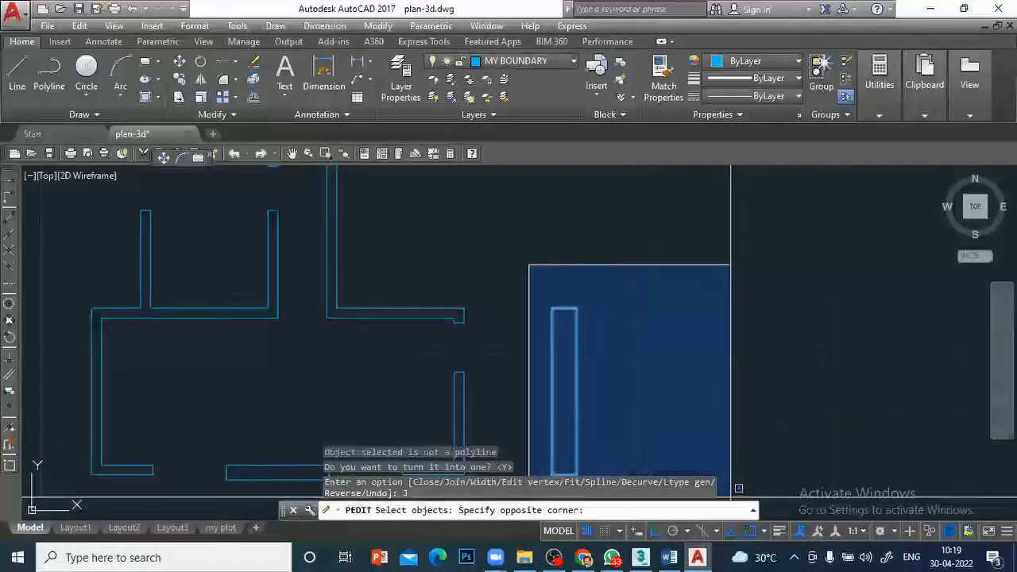
left_click(731, 493)
key("Return")
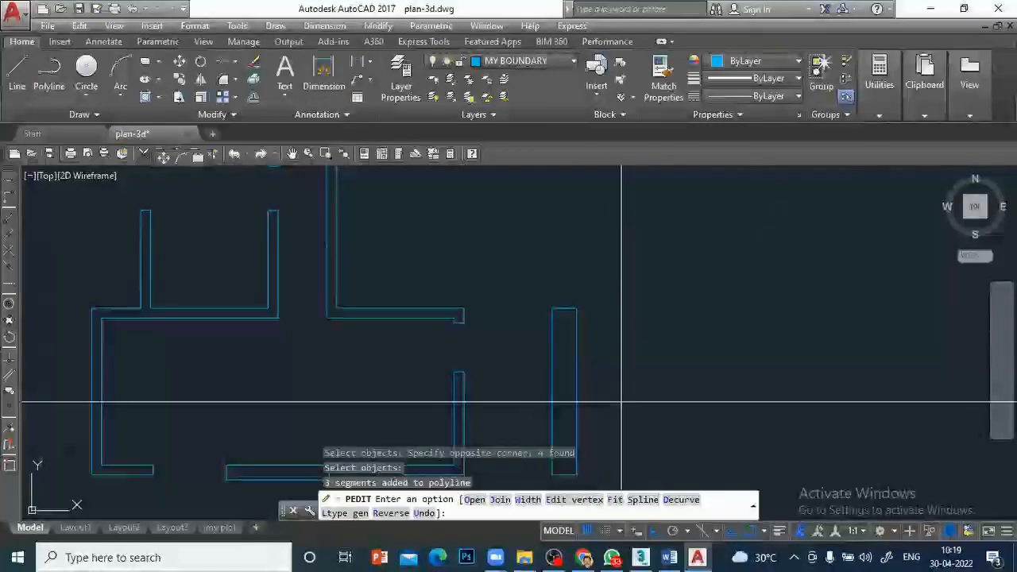
key("Escape")
Select the joined wall outline to check it is a single polyline, deselect it and save the plan-3d drawing.
left_click(576, 408)
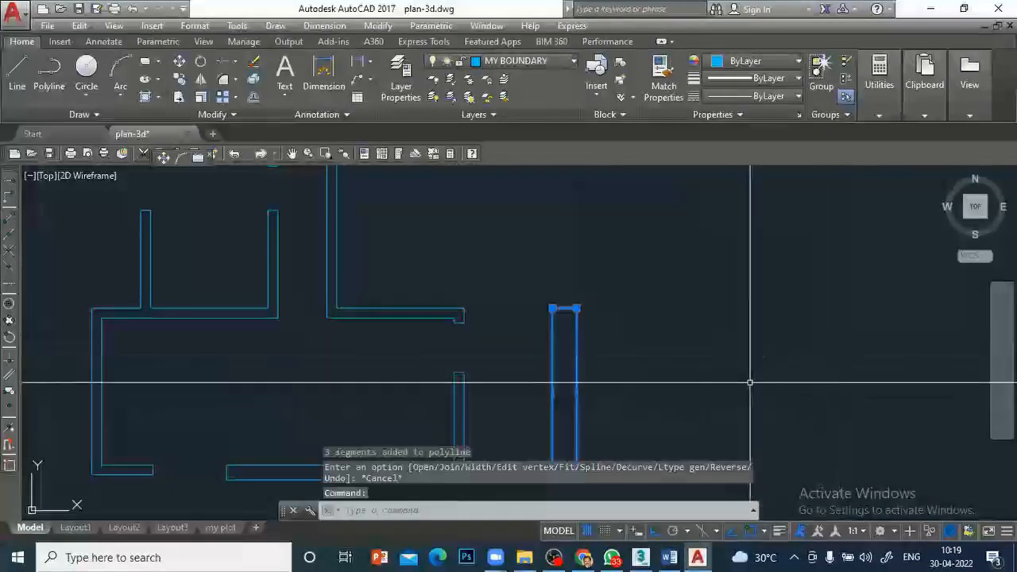
scroll(769, 316, "down", 3)
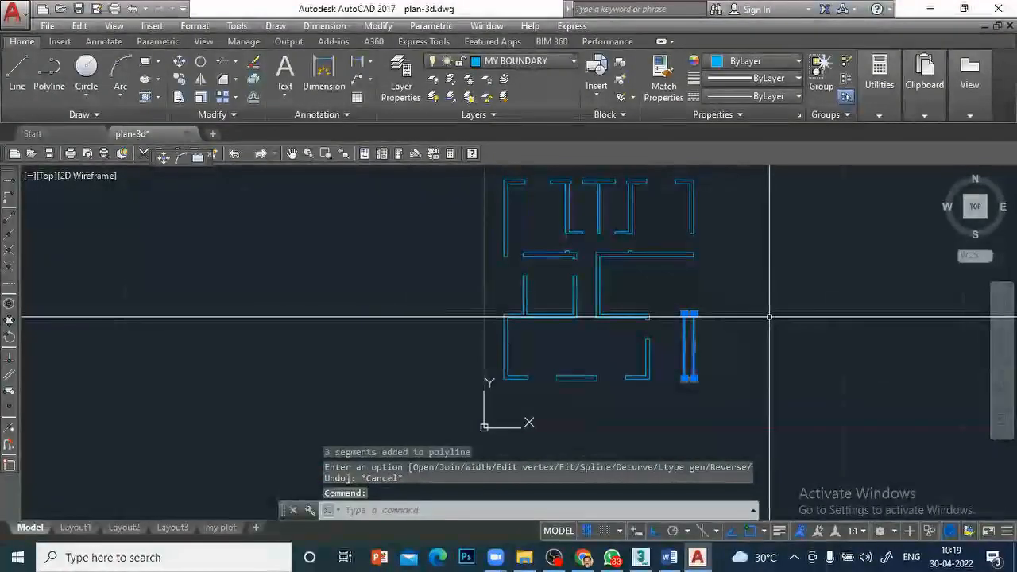
scroll(769, 316, "up", 2)
key("Escape")
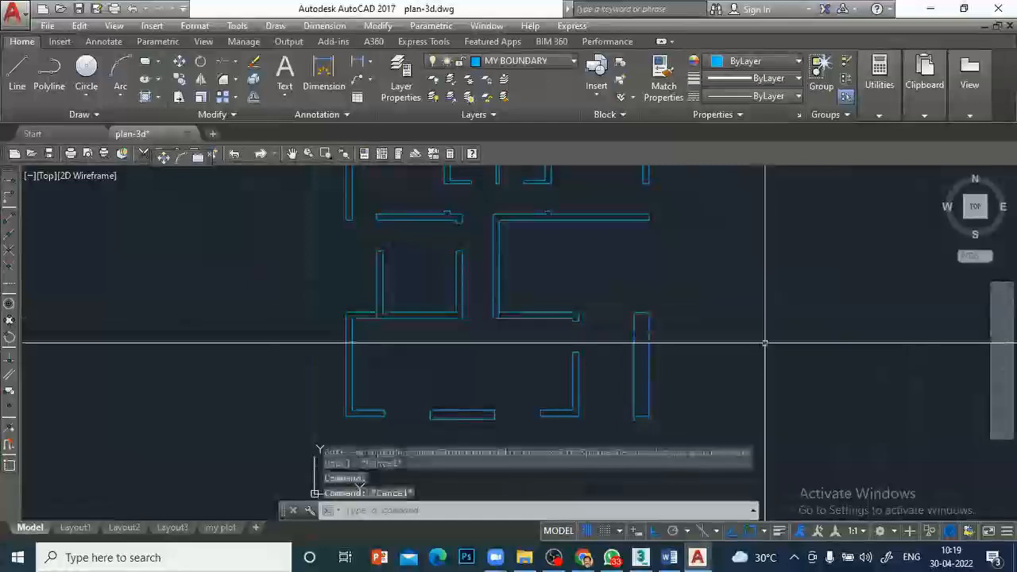
left_click(79, 9)
Switch to 3ds Max and check that the display and system units are set to millimetres, accepting both setups.
left_click(639, 557)
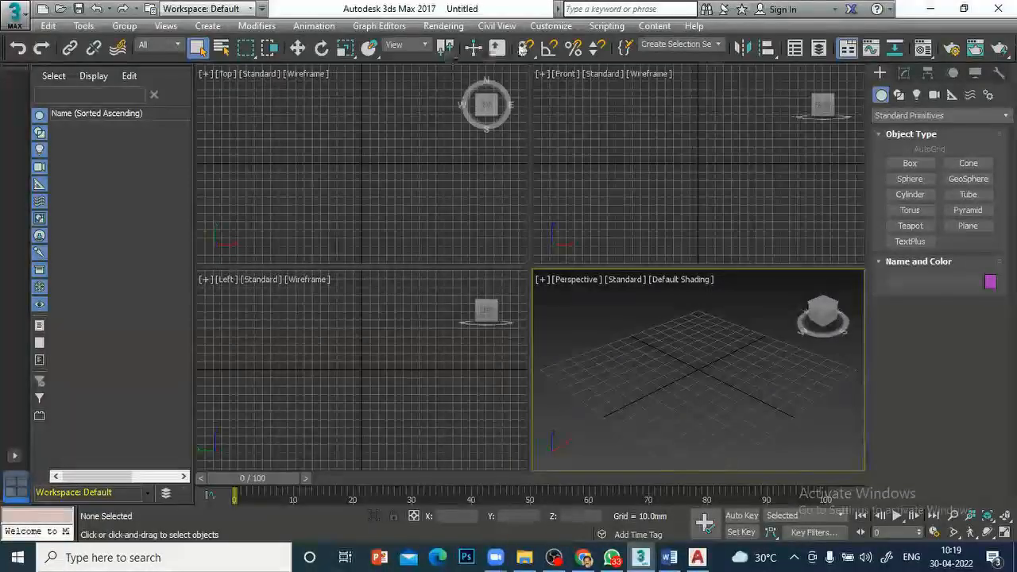
left_click(549, 27)
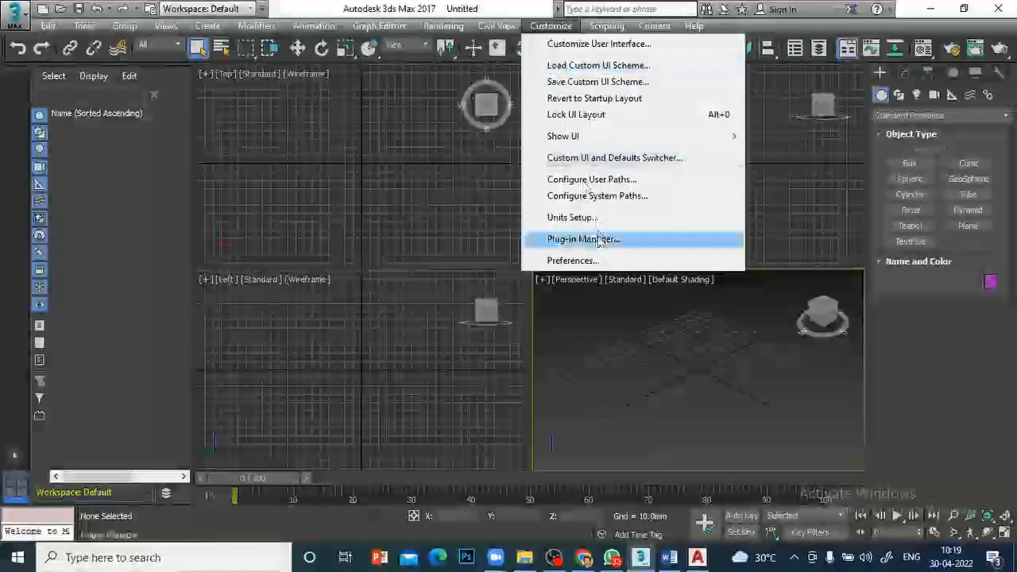
left_click(574, 218)
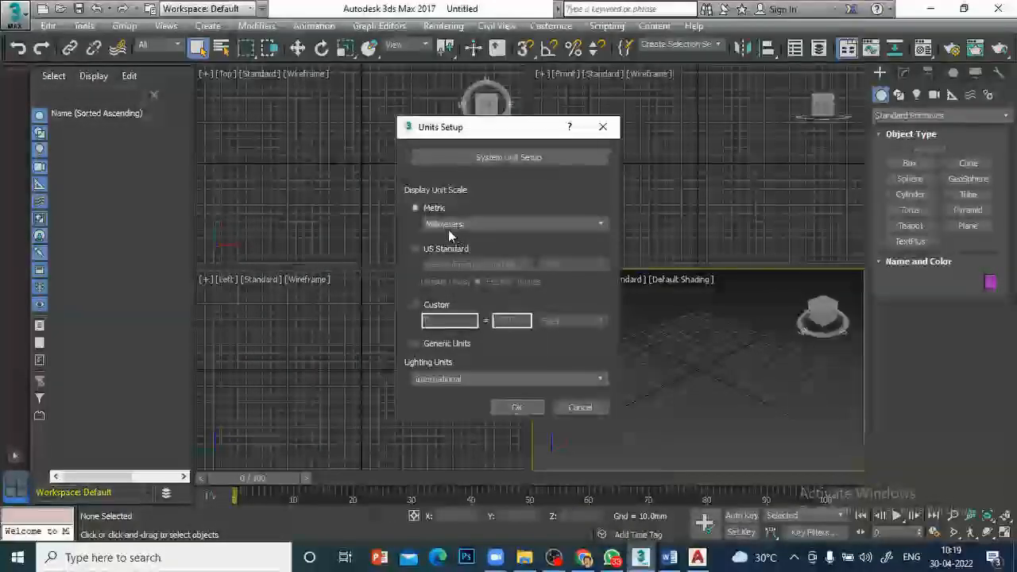
left_click(476, 157)
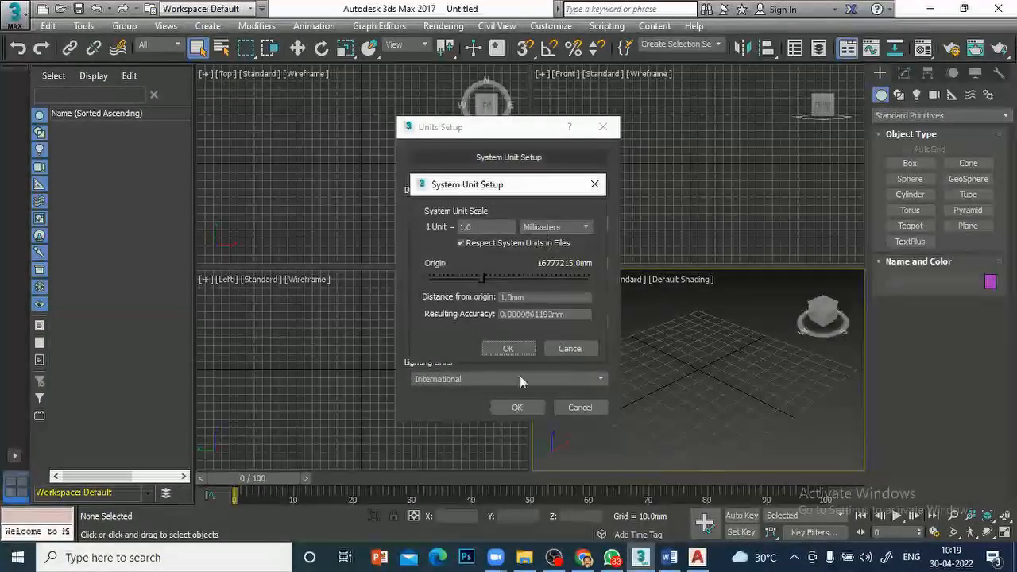
left_click(524, 350)
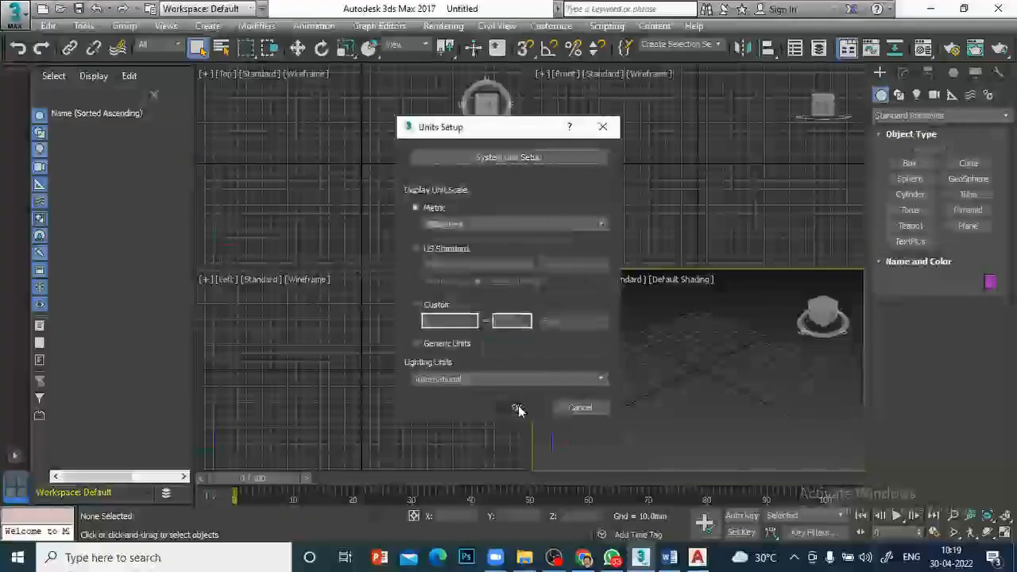
left_click(517, 407)
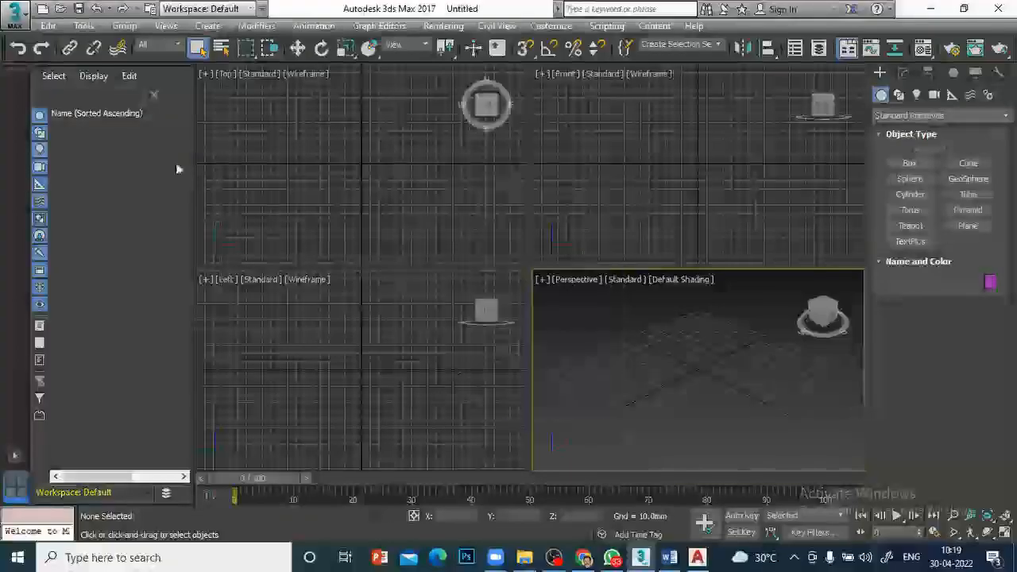
Import plan-3d.dwg into the empty scene, accepting the proxy objects and keeping the current DWG import options.
left_click(16, 15)
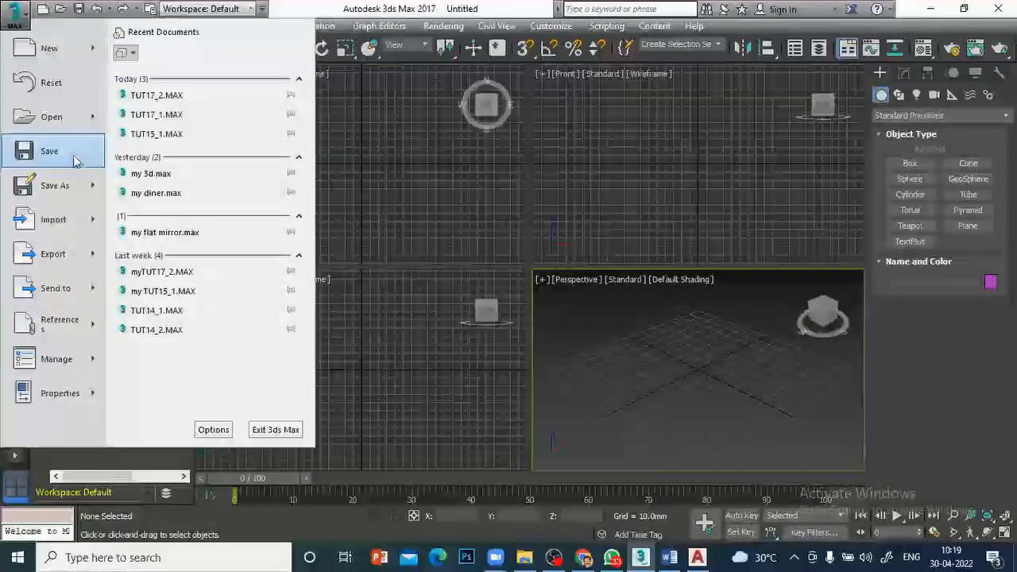
mouse_move(75, 220)
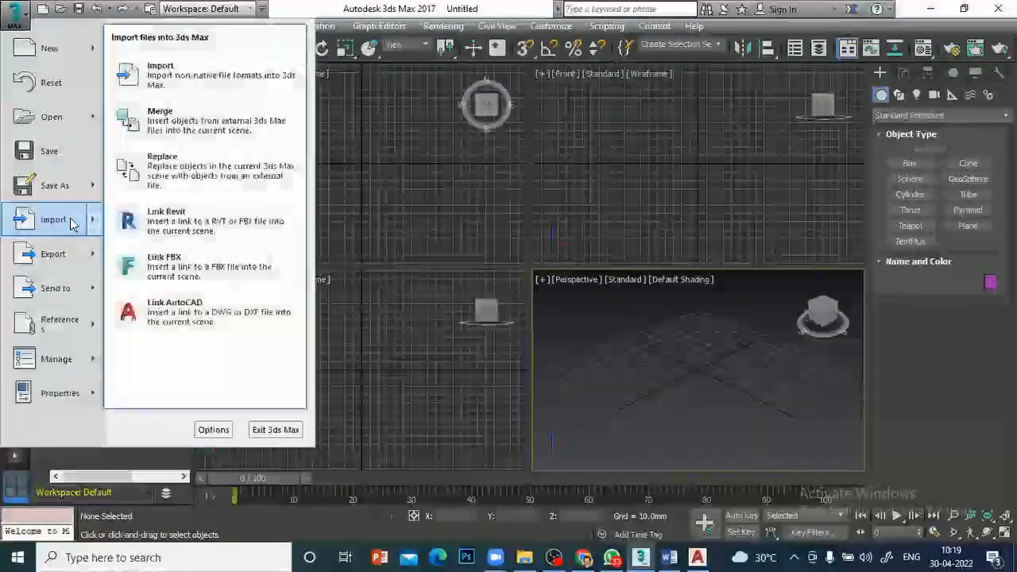
left_click(180, 73)
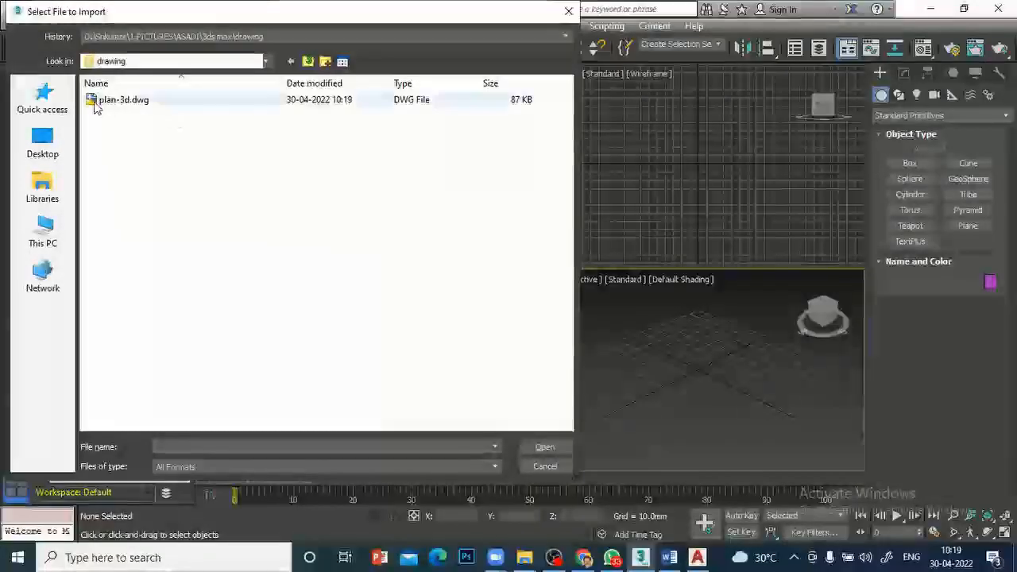
left_click(100, 100)
left_click(545, 447)
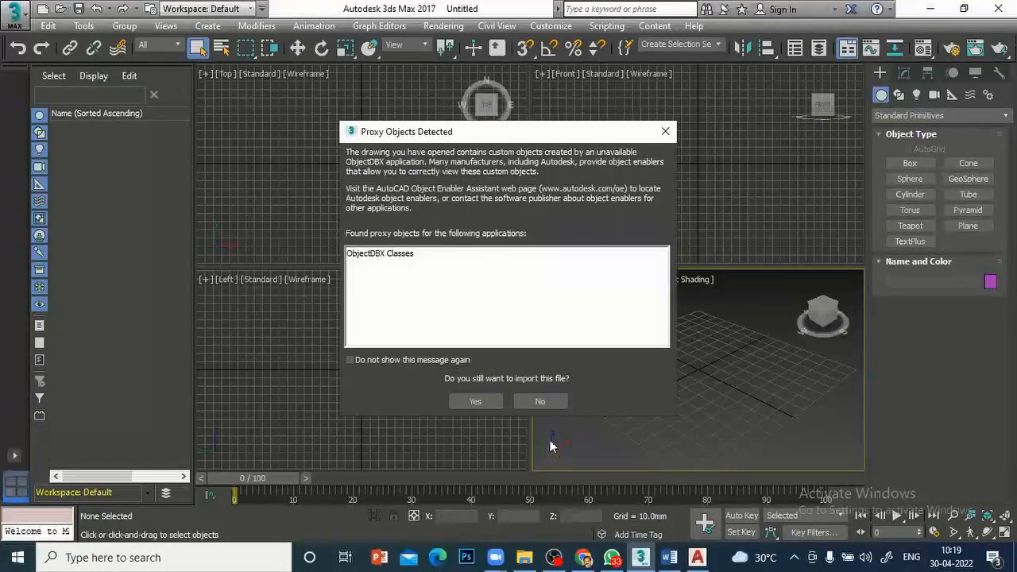
left_click(471, 401)
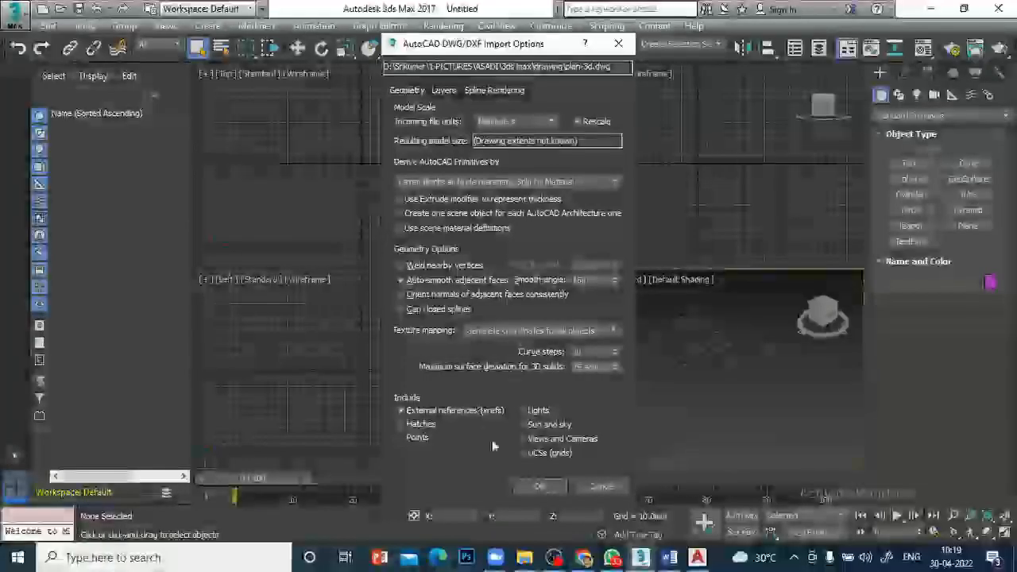
left_click(536, 486)
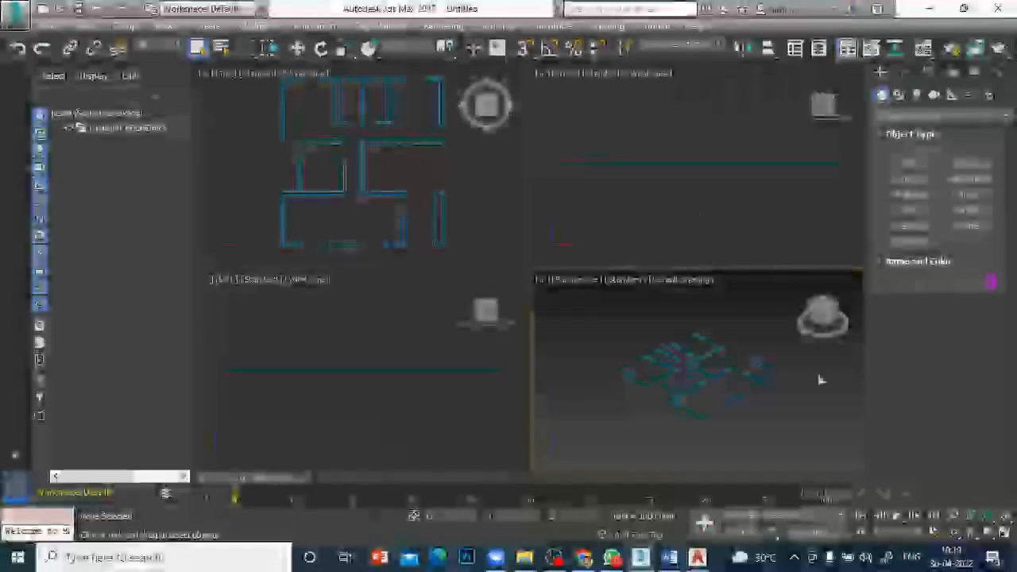
Select the re-imported MY BOUNDARY wall outlines and apply an Extrude modifier to them.
left_click(696, 368)
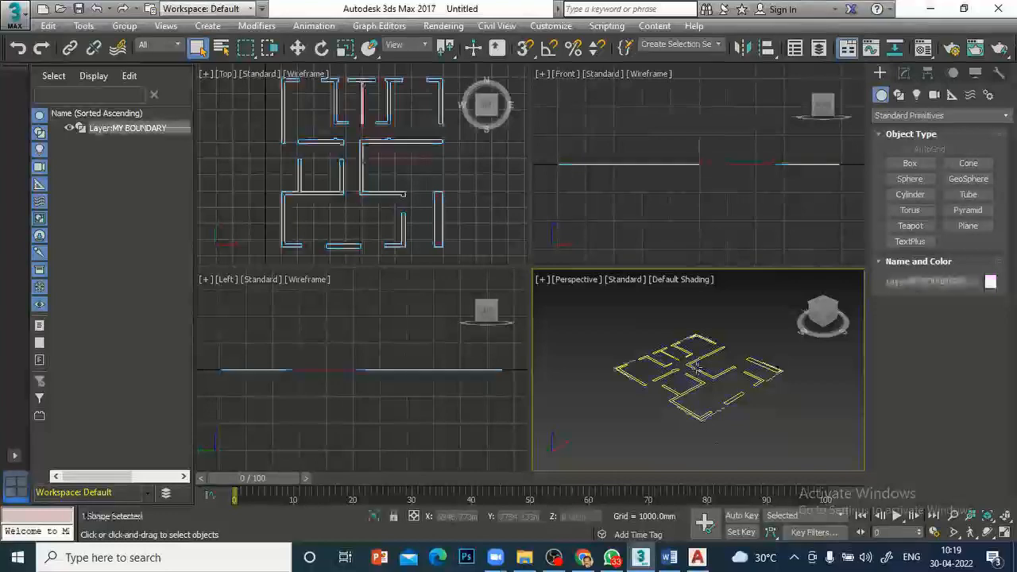
left_click(903, 74)
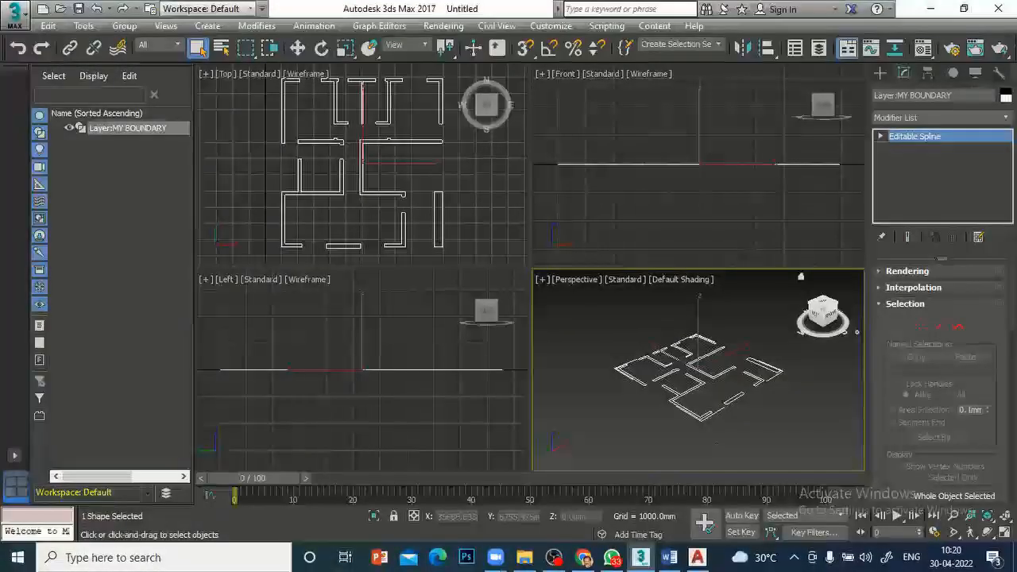
left_click(933, 116)
scroll(948, 422, "down", 8)
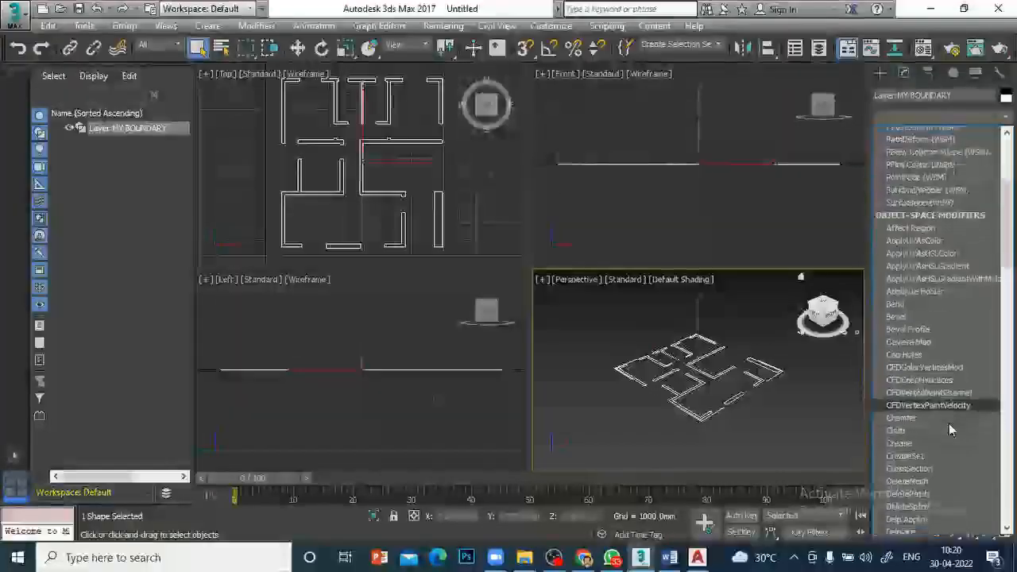
scroll(954, 423, "down", 4)
scroll(966, 416, "up", 4)
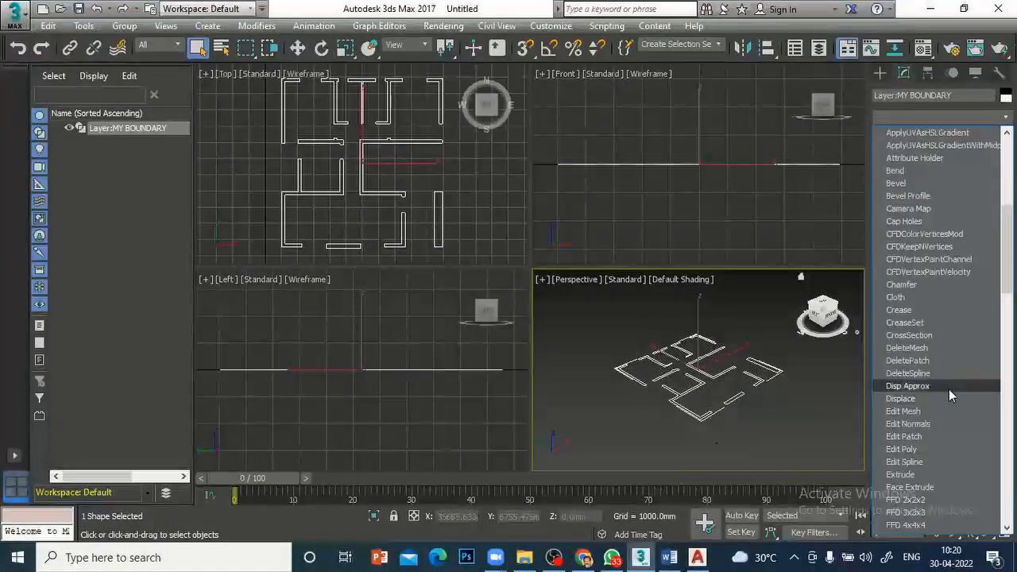
left_click(906, 475)
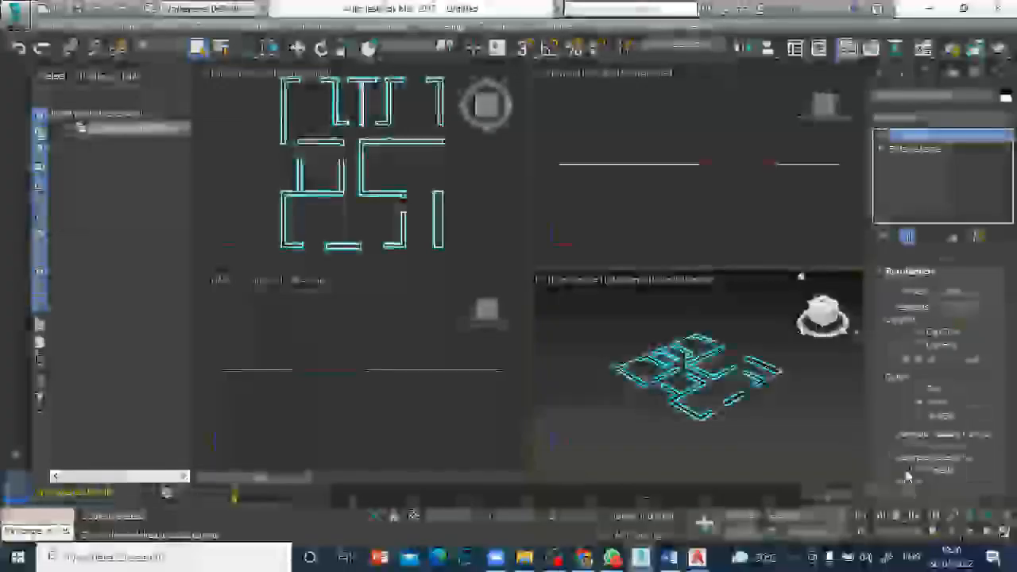
Set the extrusion amount of the re-imported wall outlines to 3000 mm.
left_click_drag(967, 291, 900, 298)
type("3")
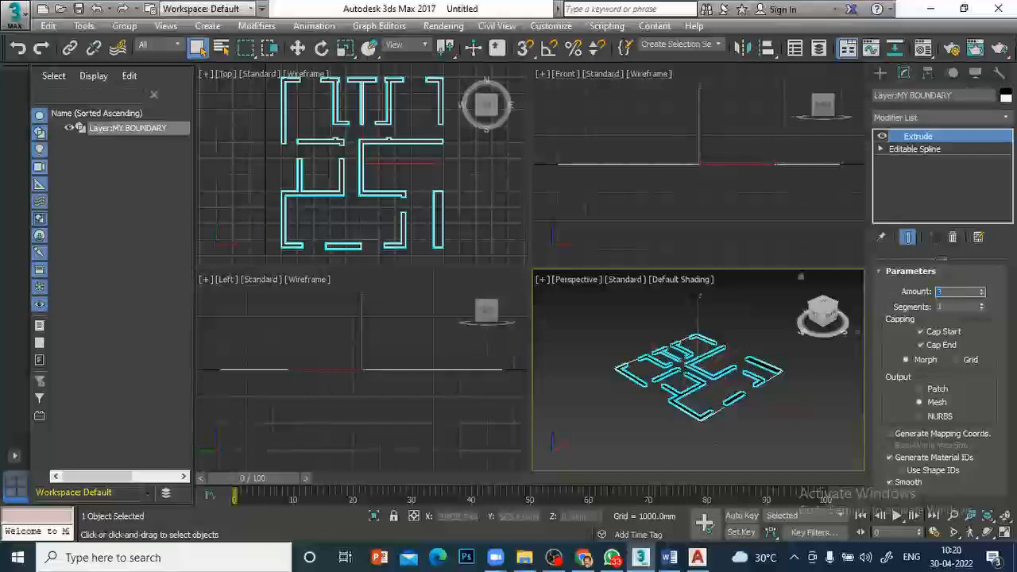
type("000")
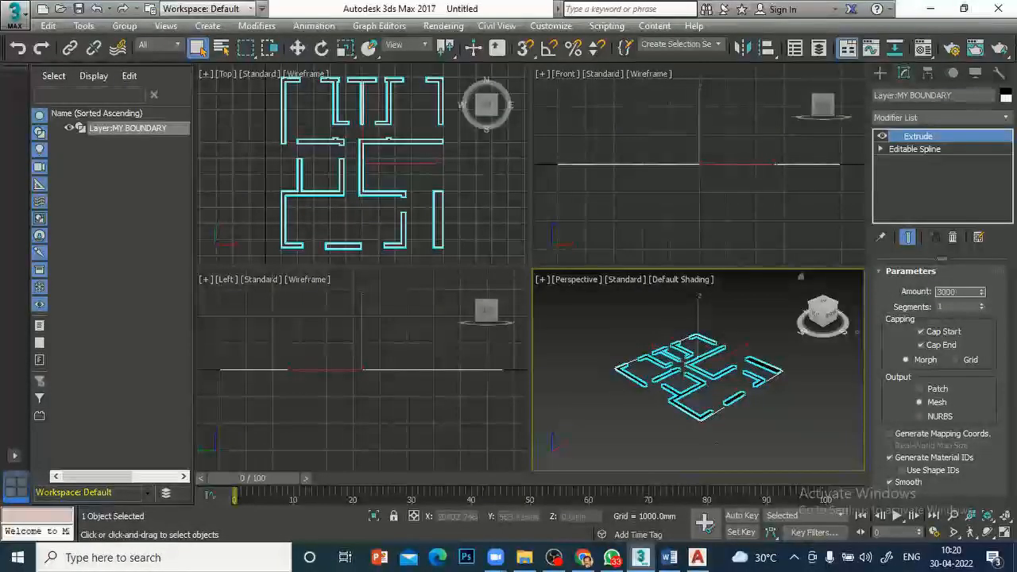
key("Return")
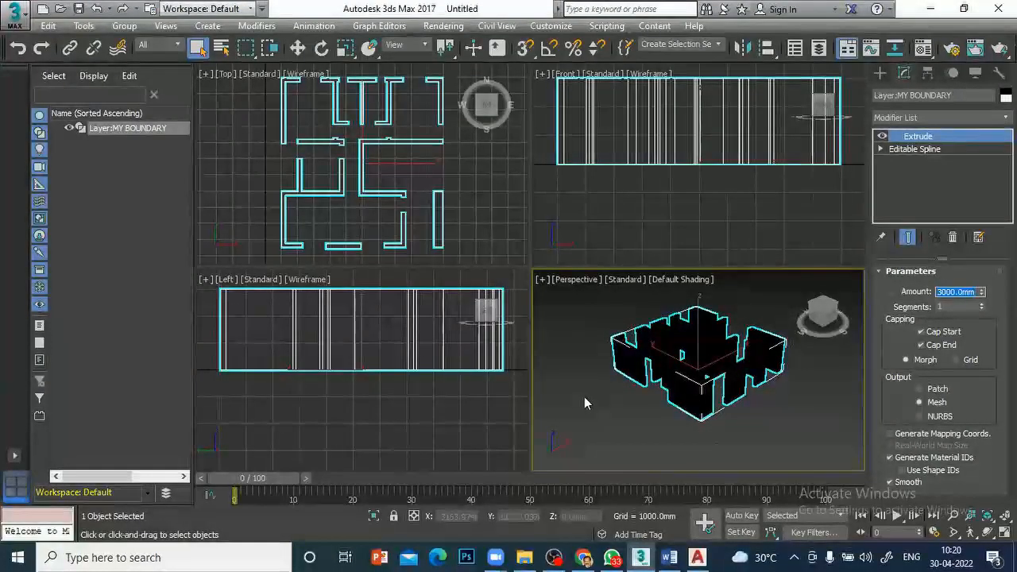
Assign the 01 - Default standard material to the extruded walls and close the Material Editor.
type("M")
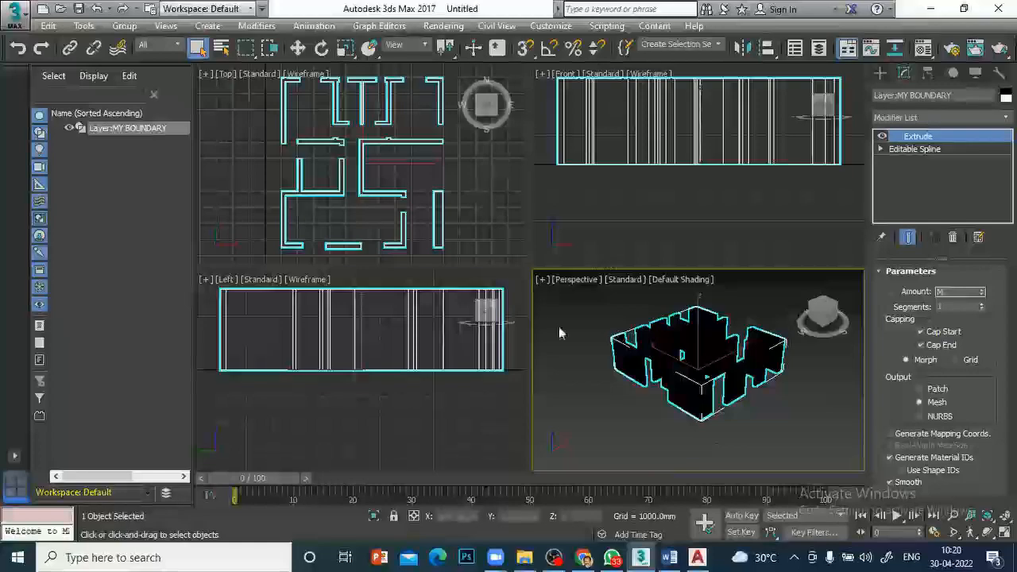
left_click(575, 386)
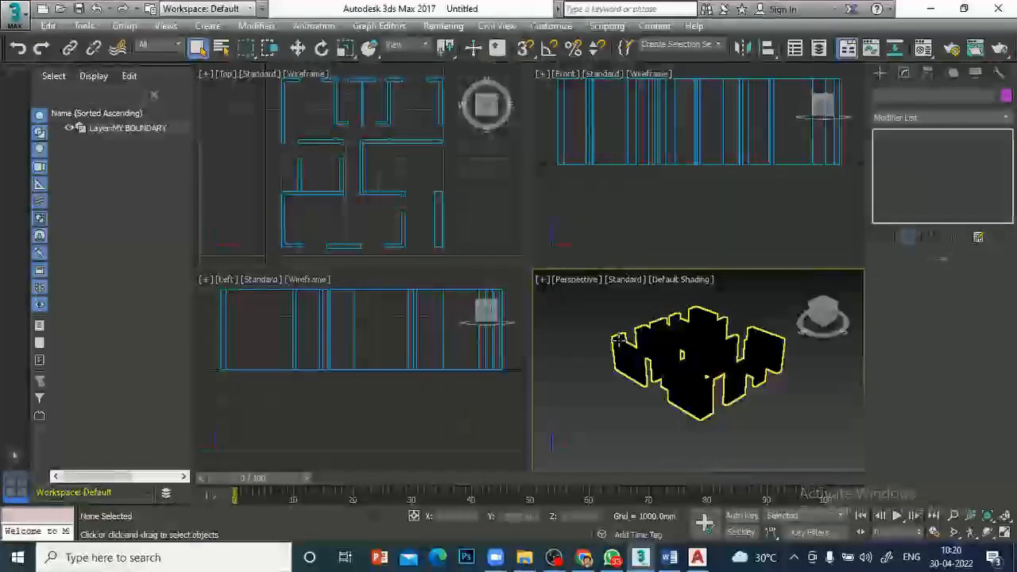
key("m")
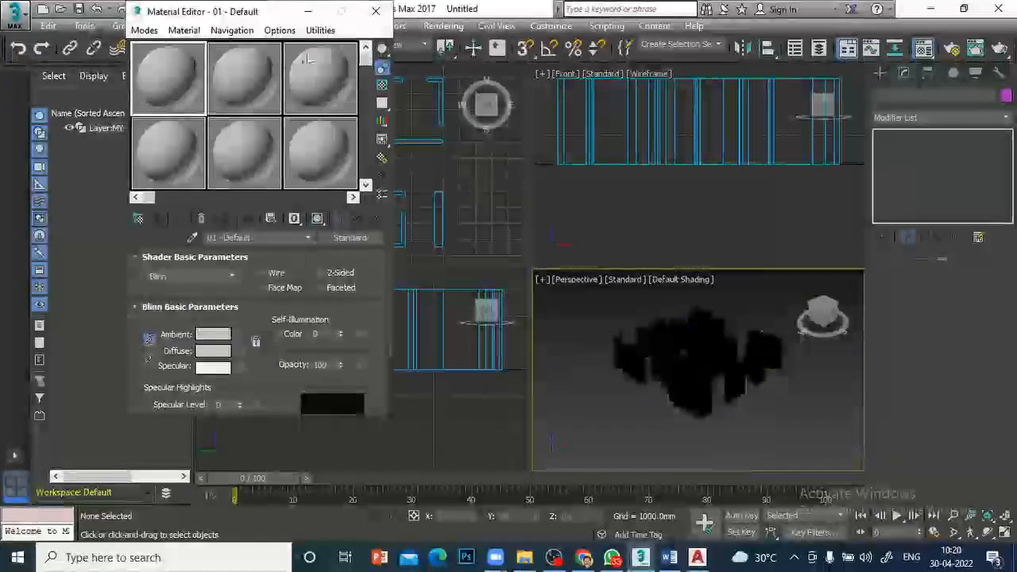
left_click_drag(341, 224, 701, 375)
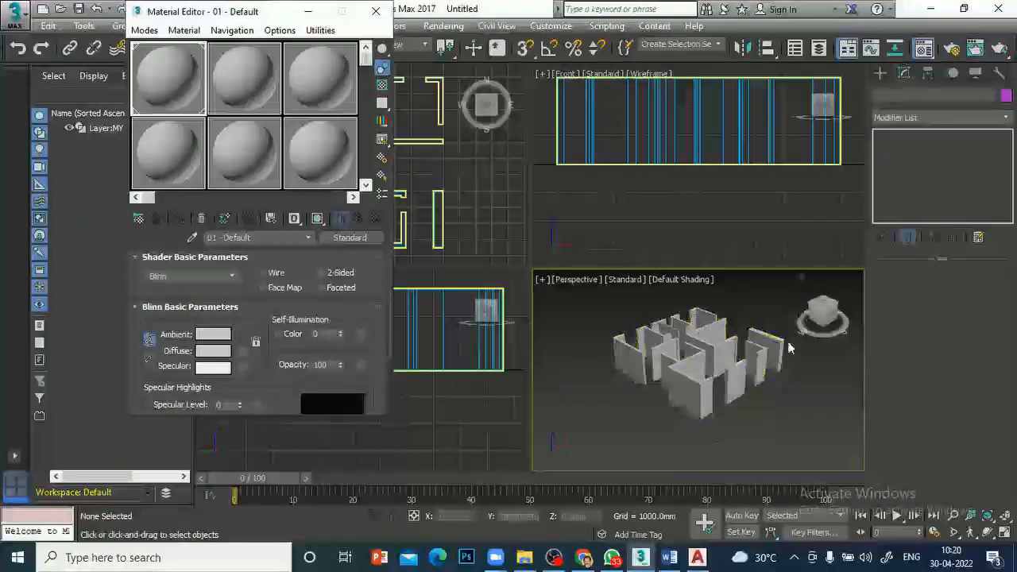
left_click(376, 11)
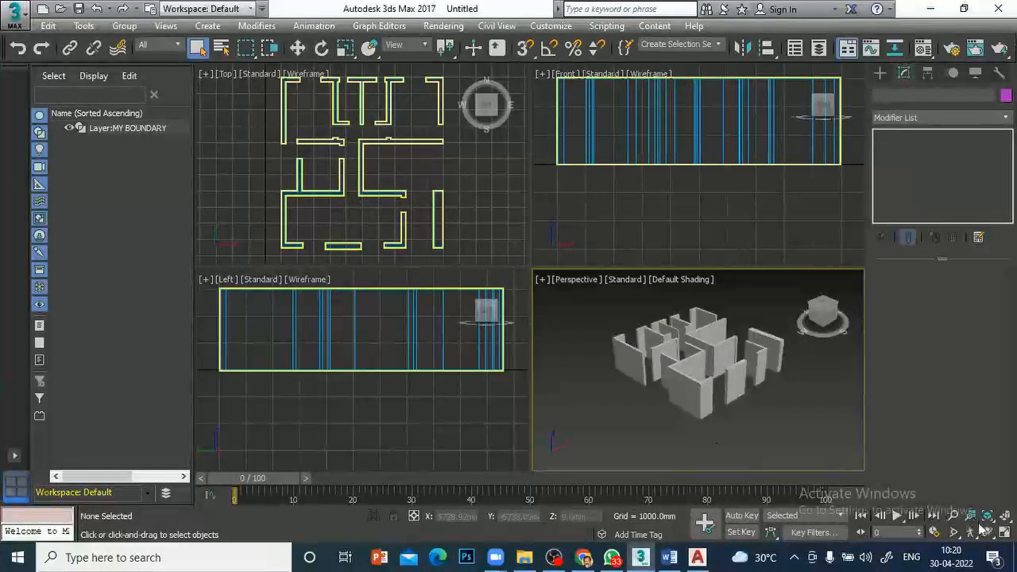
Convert the extruded MY BOUNDARY walls to an Editable Poly.
key("alt+w")
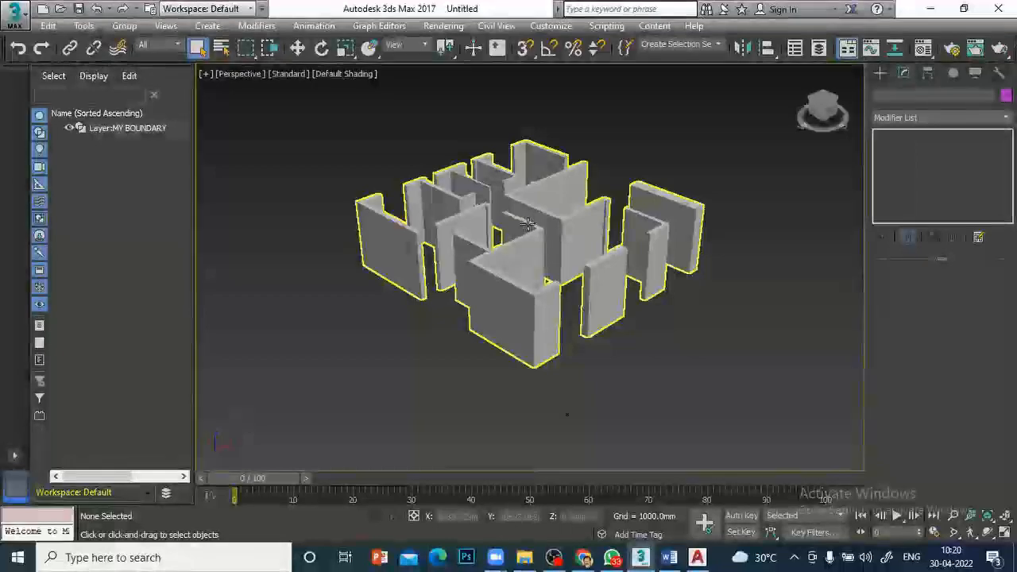
left_click(987, 532)
left_click_drag(567, 211, 605, 208)
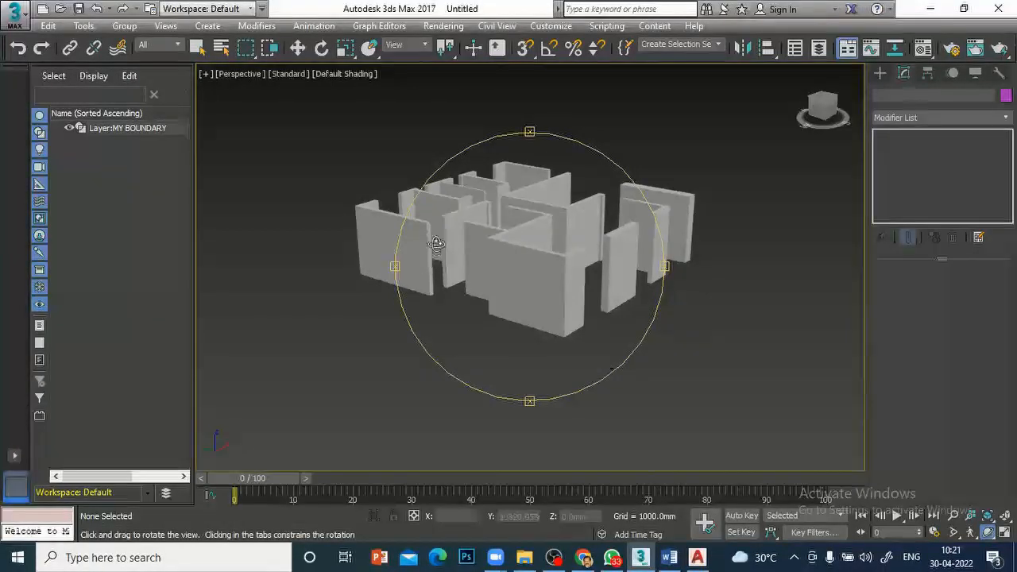
right_click(770, 337)
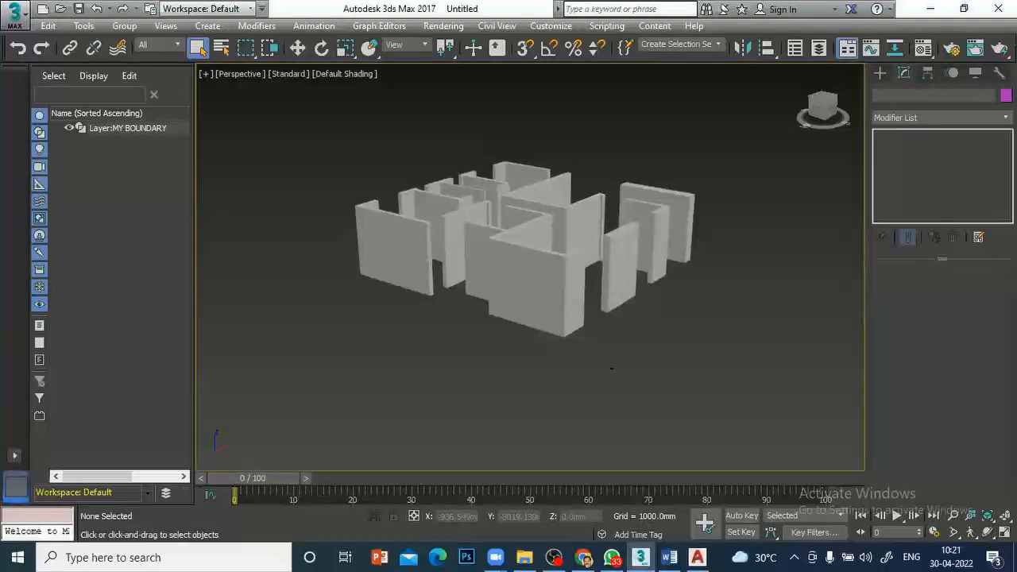
key("alt+w")
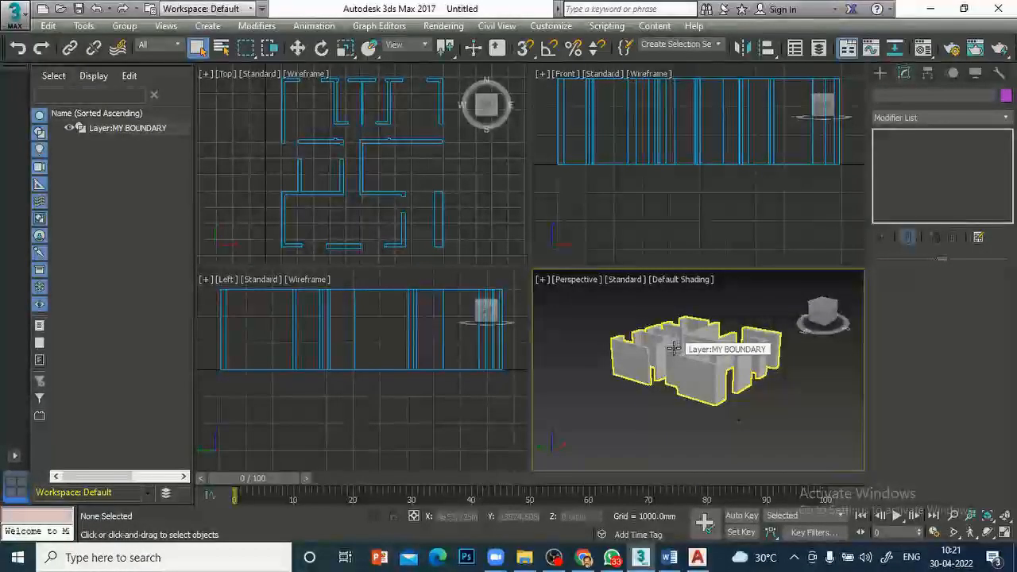
left_click(672, 348)
right_click(675, 350)
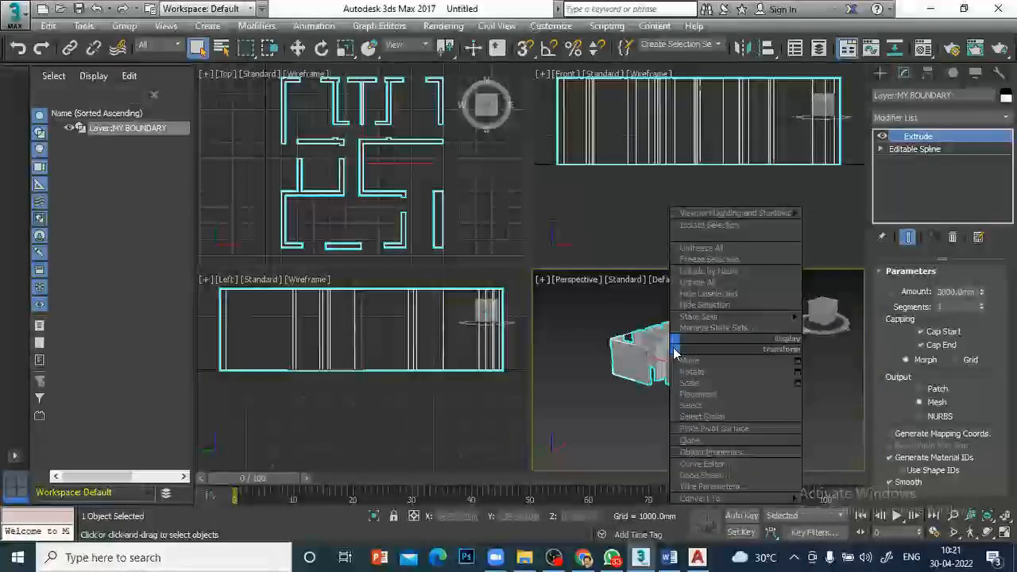
mouse_move(707, 498)
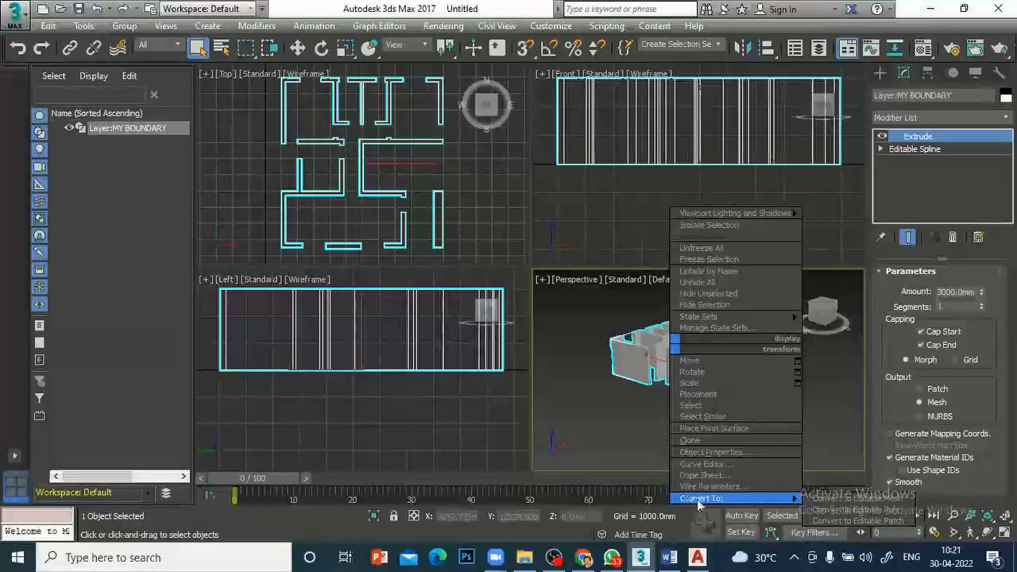
left_click(897, 510)
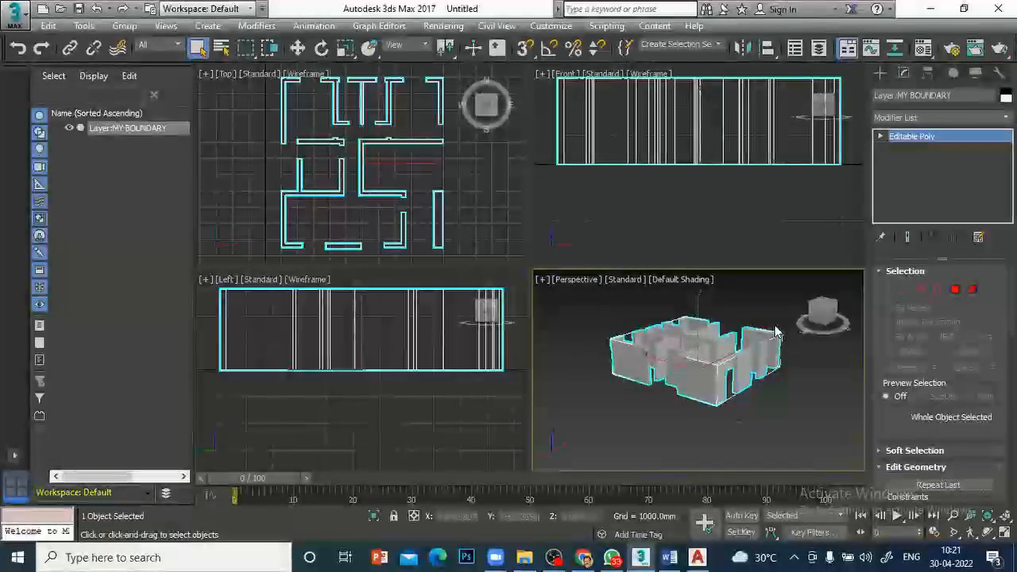
Switch to the Word notes to review the edge, connect and vertex instructions, and return to 3ds Max.
left_click(669, 557)
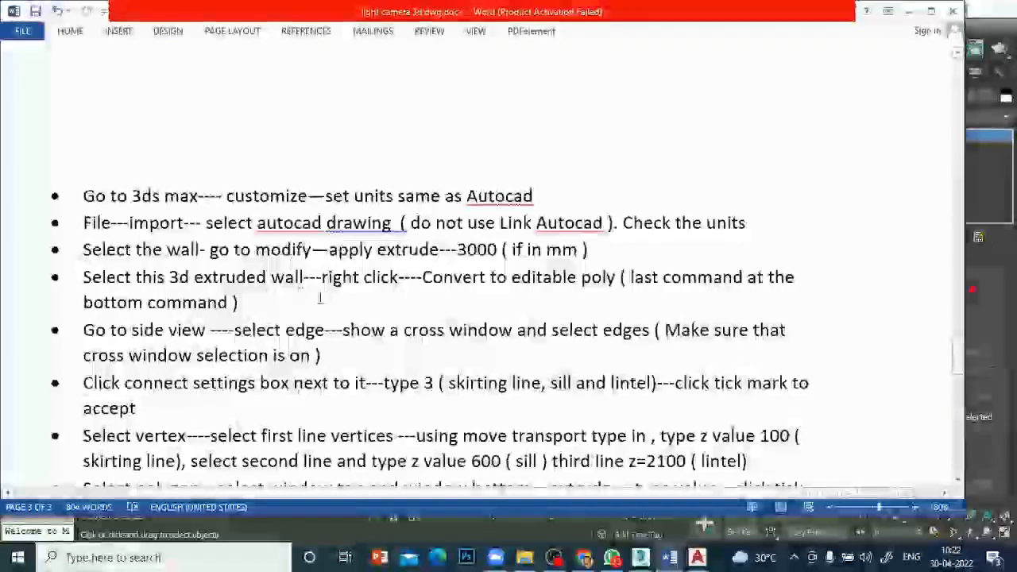
scroll(262, 306, "down", 1)
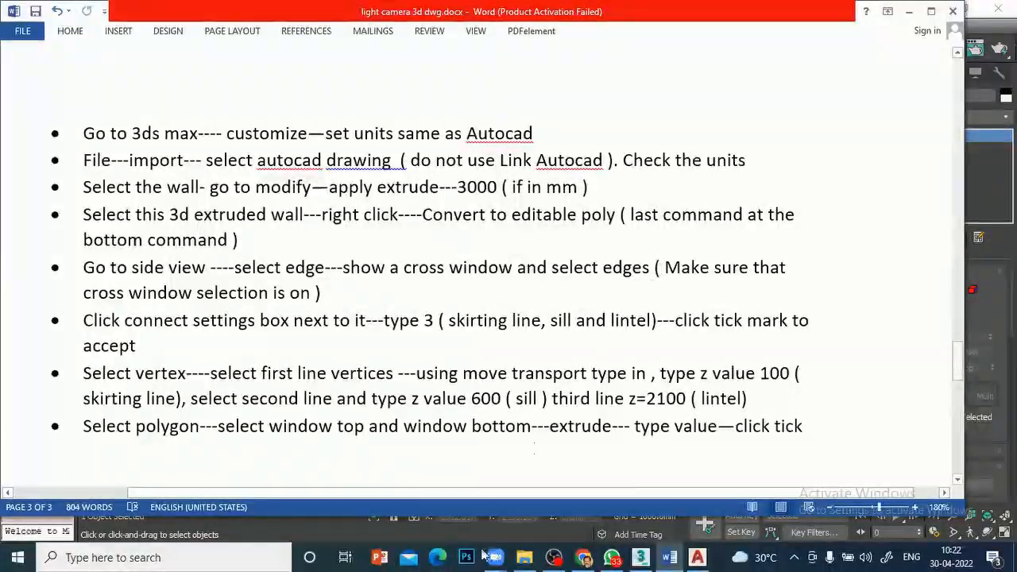
left_click(668, 556)
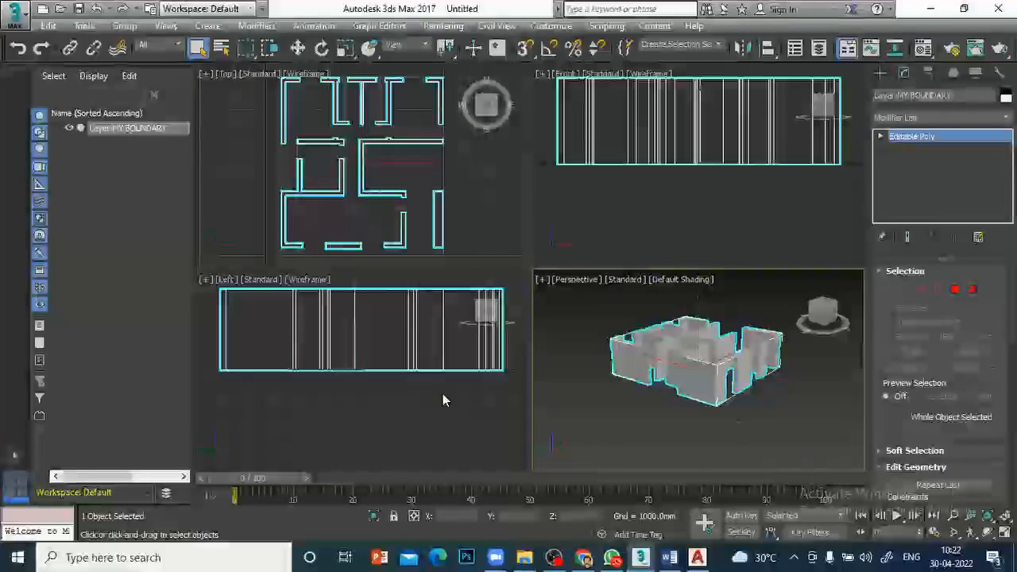
In the Left view, select all vertical edges of the wall poly at Edge level with a crossing window.
left_click(442, 398)
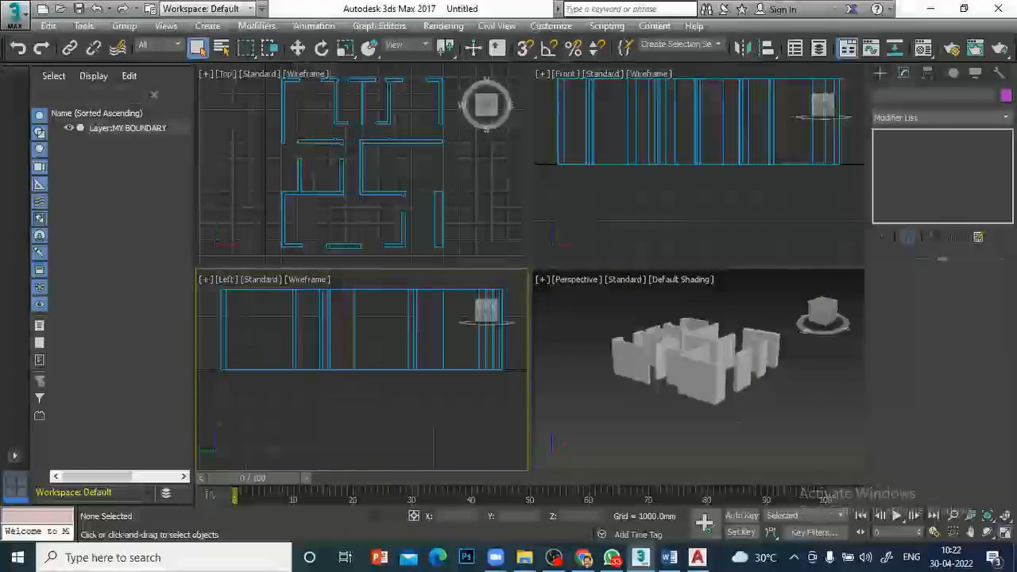
key("alt+w")
scroll(671, 337, "down", 3)
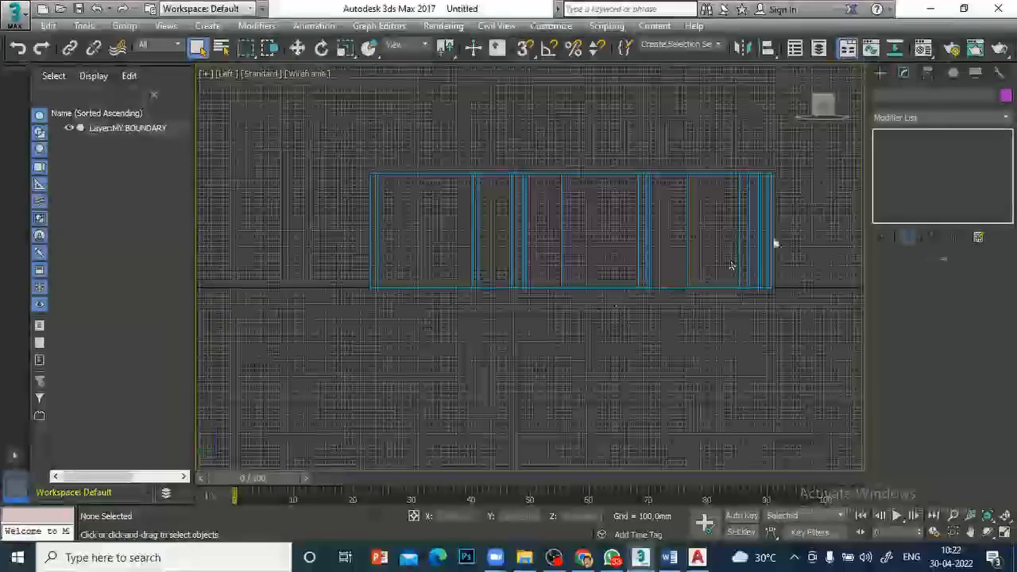
left_click(738, 205)
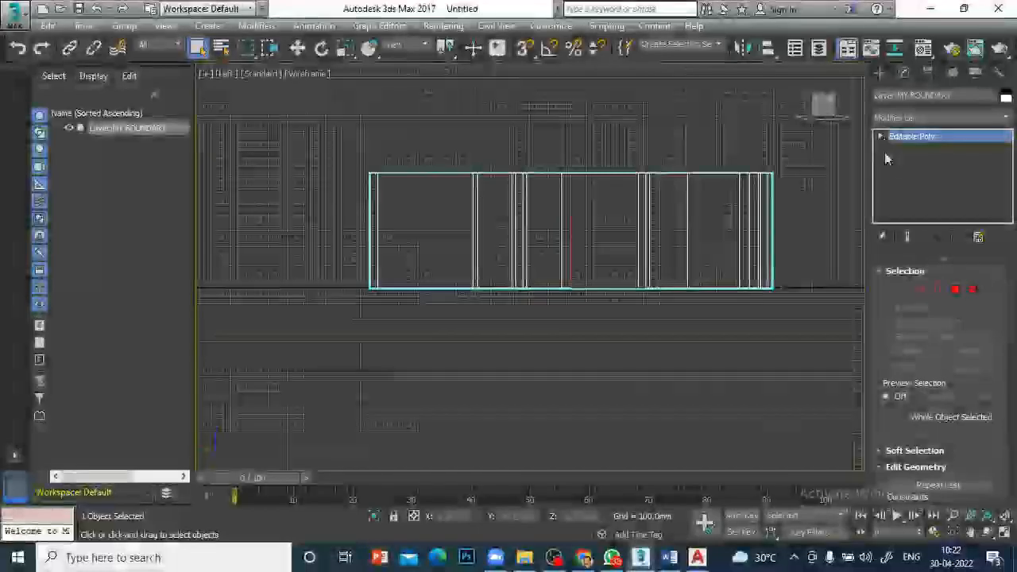
left_click(880, 137)
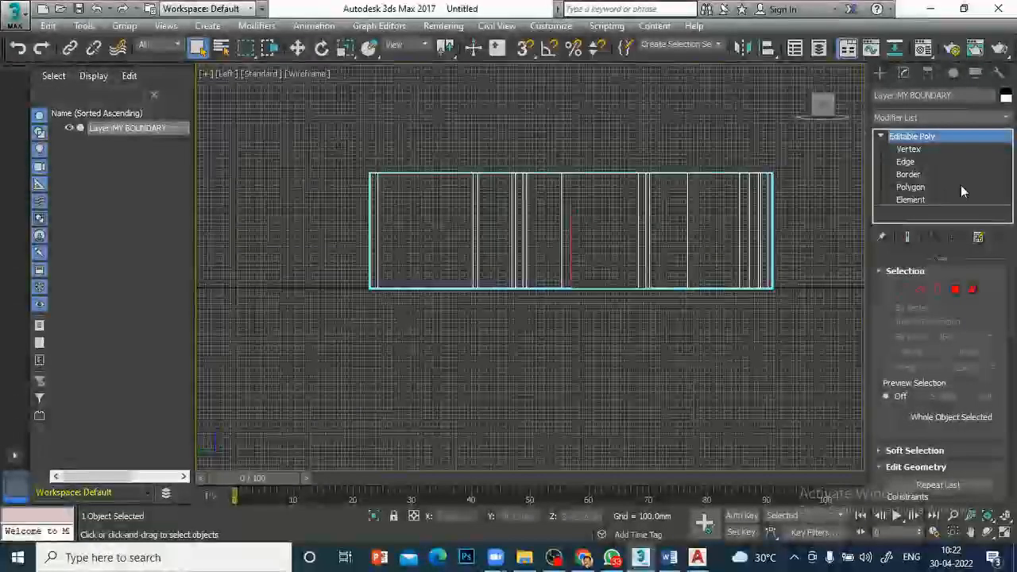
left_click(906, 162)
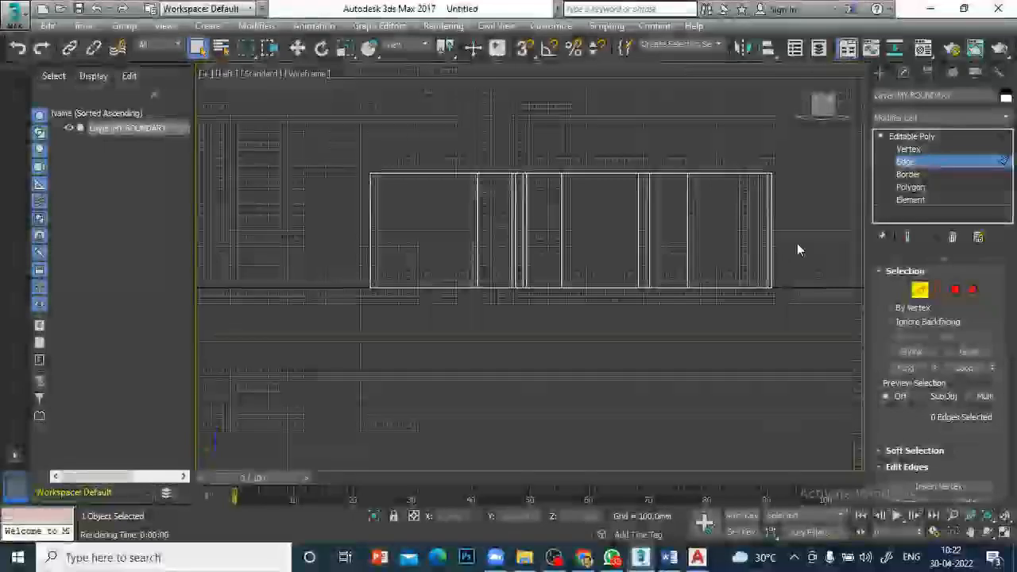
left_click_drag(587, 237, 317, 203)
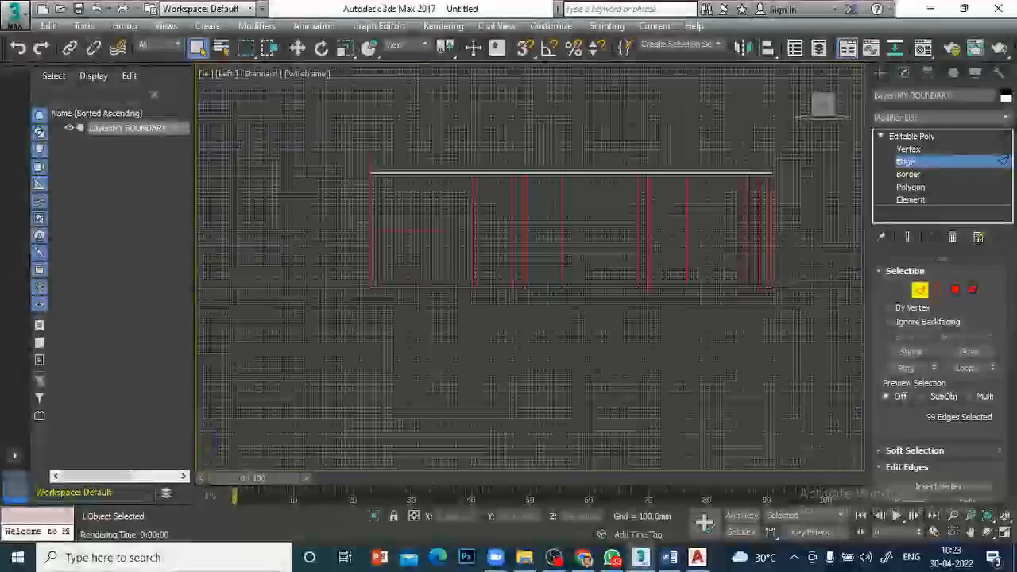
Connect the selected vertical wall edges with 3 segments and accept the result.
scroll(938, 373, "down", 5)
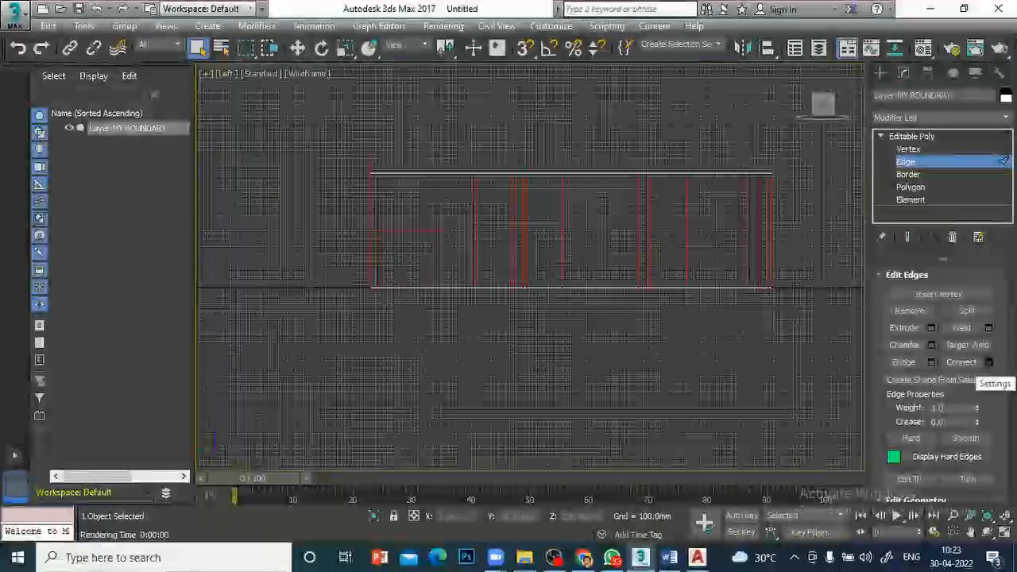
left_click(989, 363)
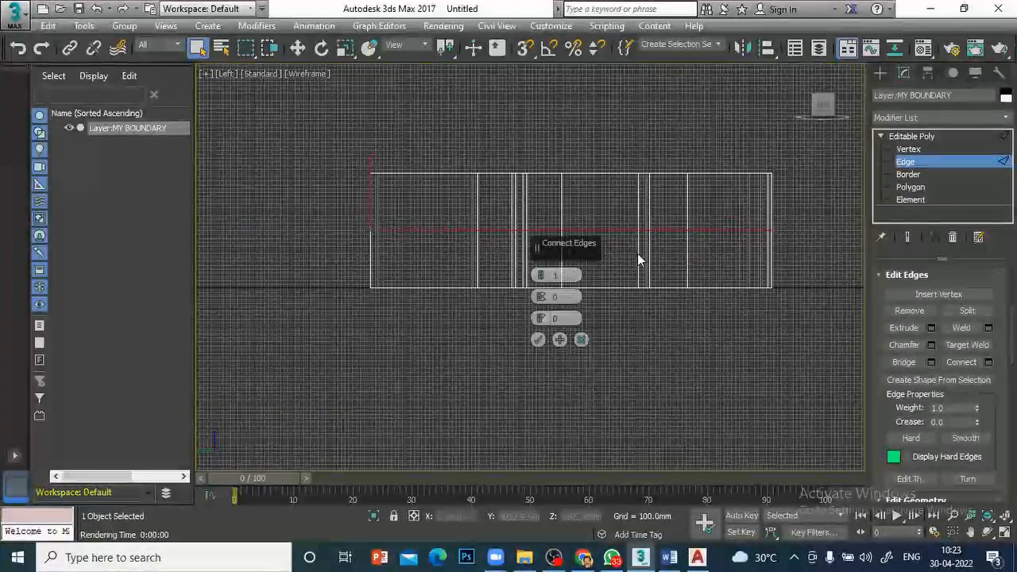
key("alt+w")
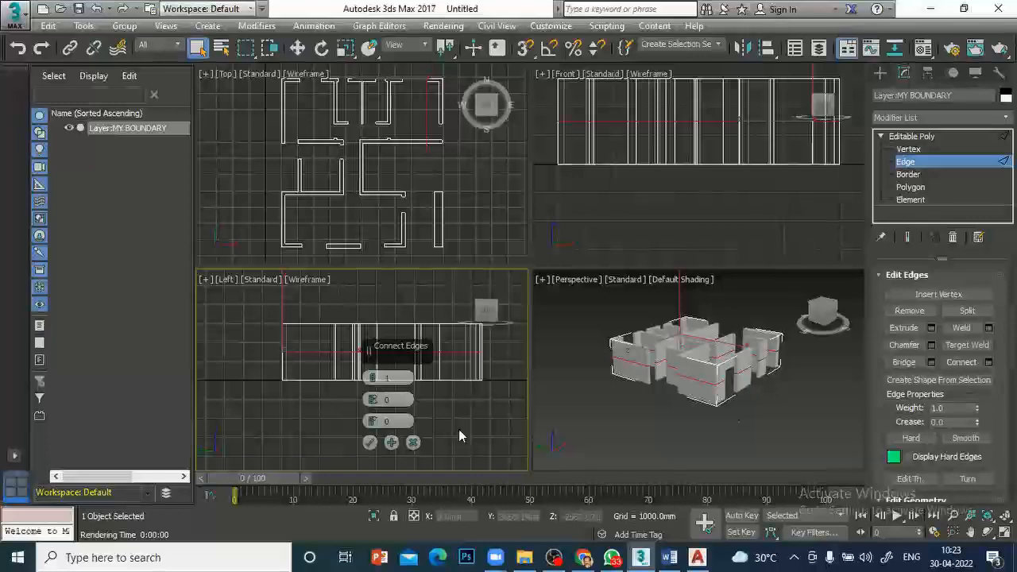
right_click(456, 384)
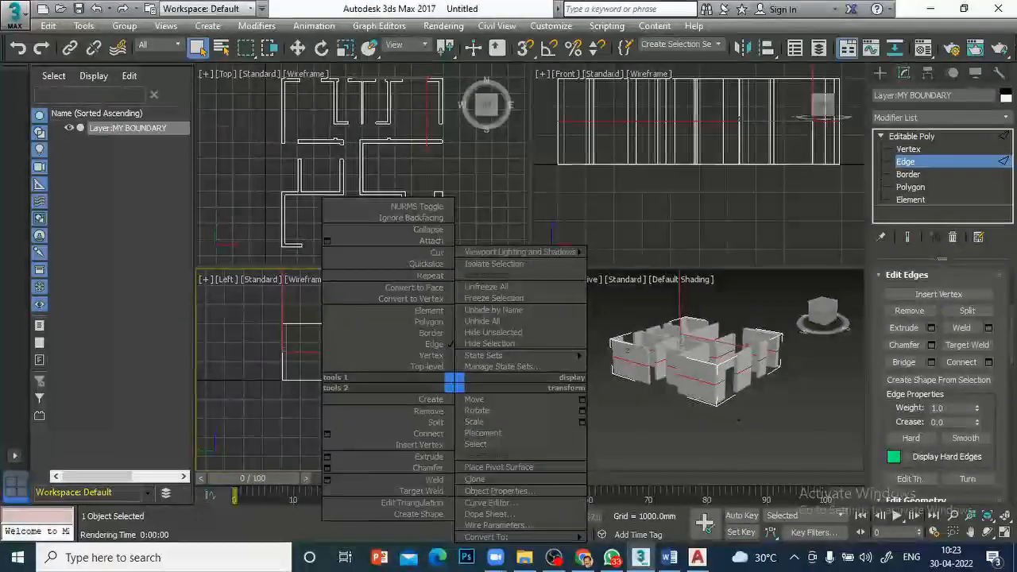
left_click(326, 434)
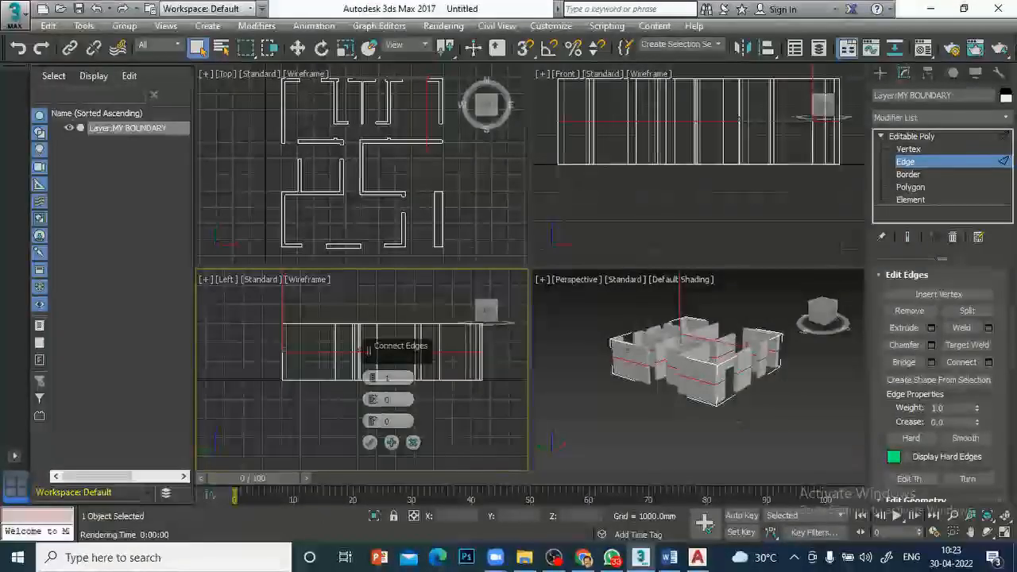
left_click(1003, 531)
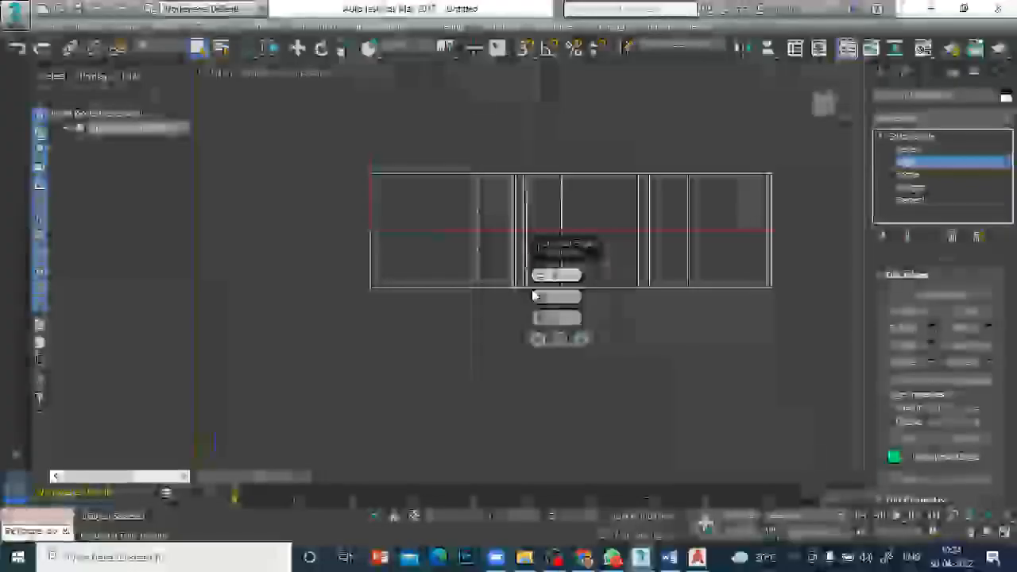
key("Return")
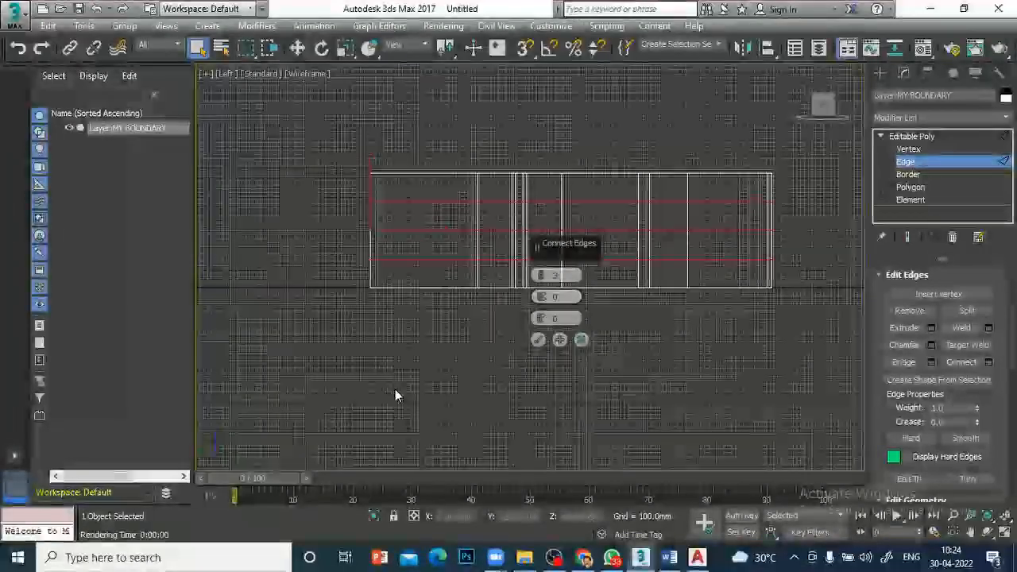
left_click(537, 340)
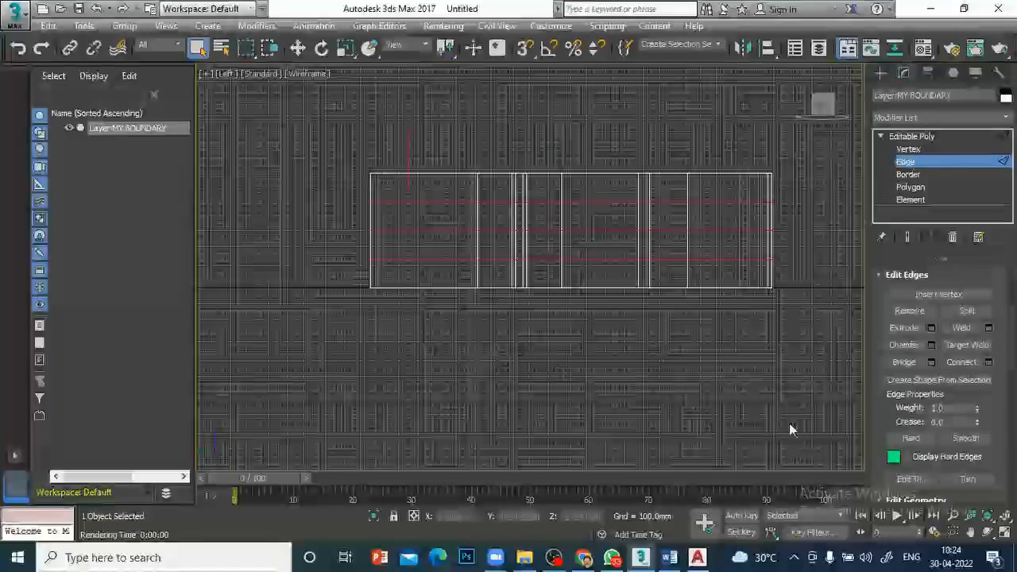
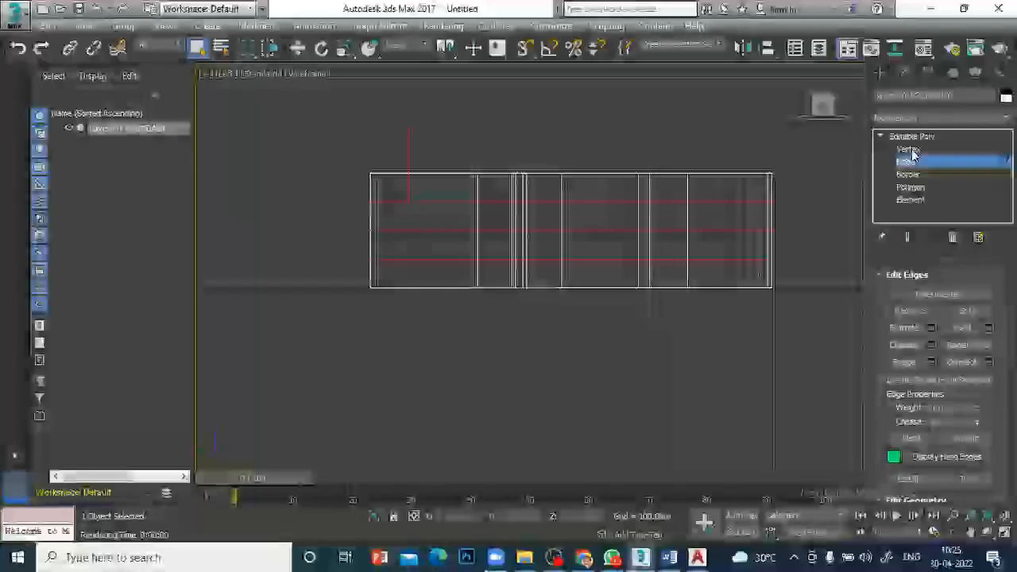
At Vertex level, select the lowest connected row of wall vertices in the Left view and move it to an absolute Z of 100 mm.
left_click(908, 150)
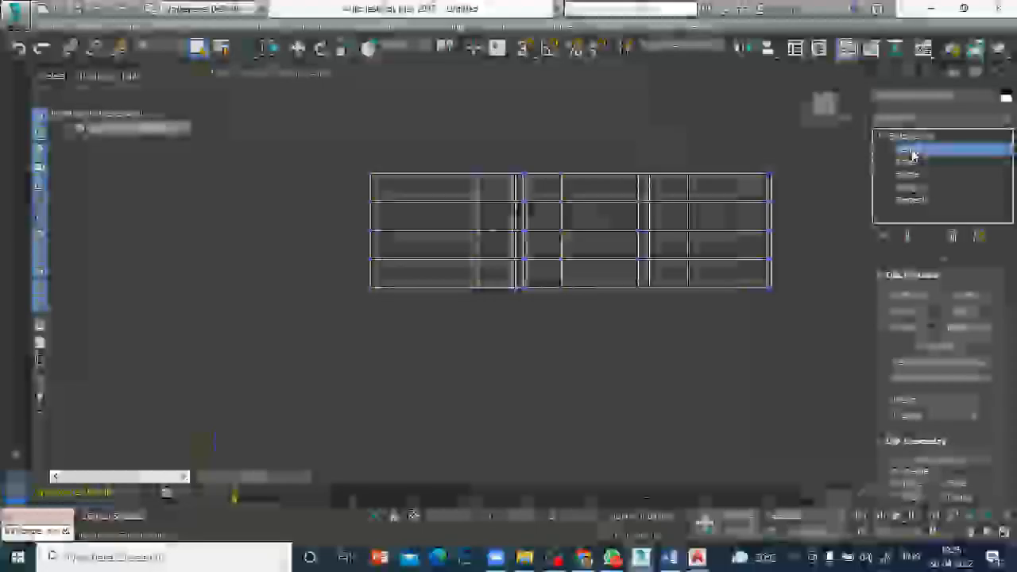
left_click_drag(336, 240, 807, 273)
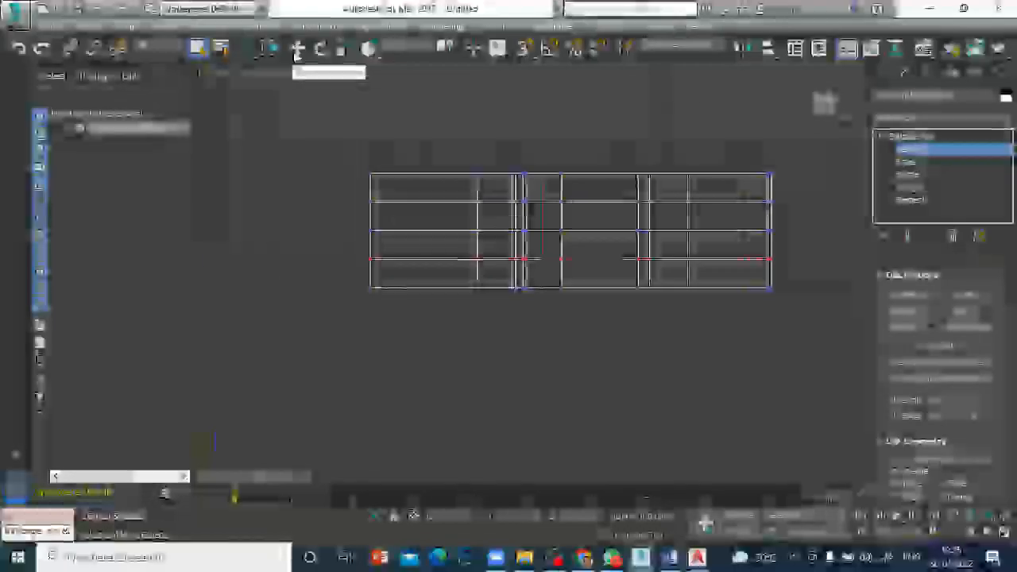
right_click(296, 48)
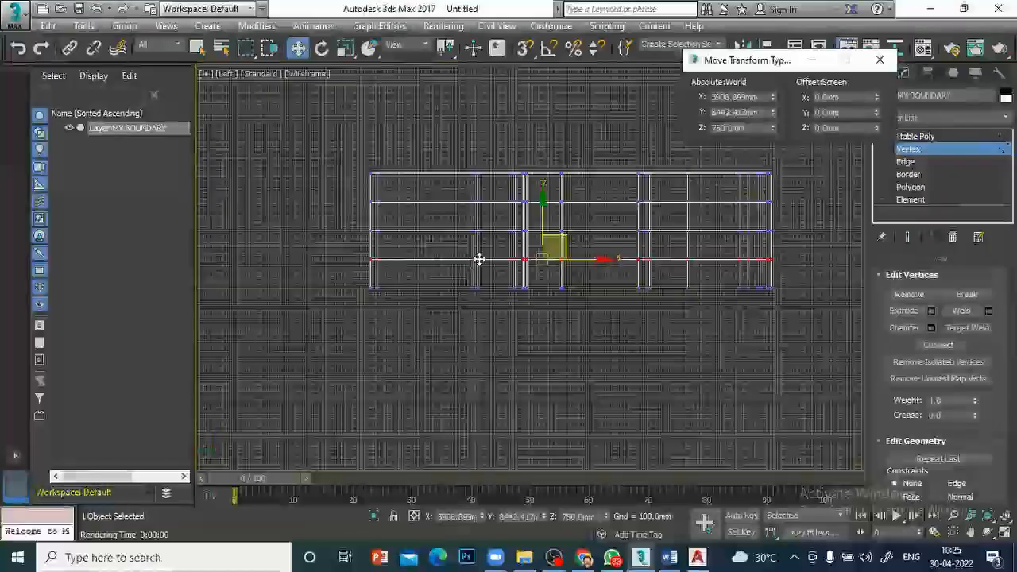
double_click(750, 129)
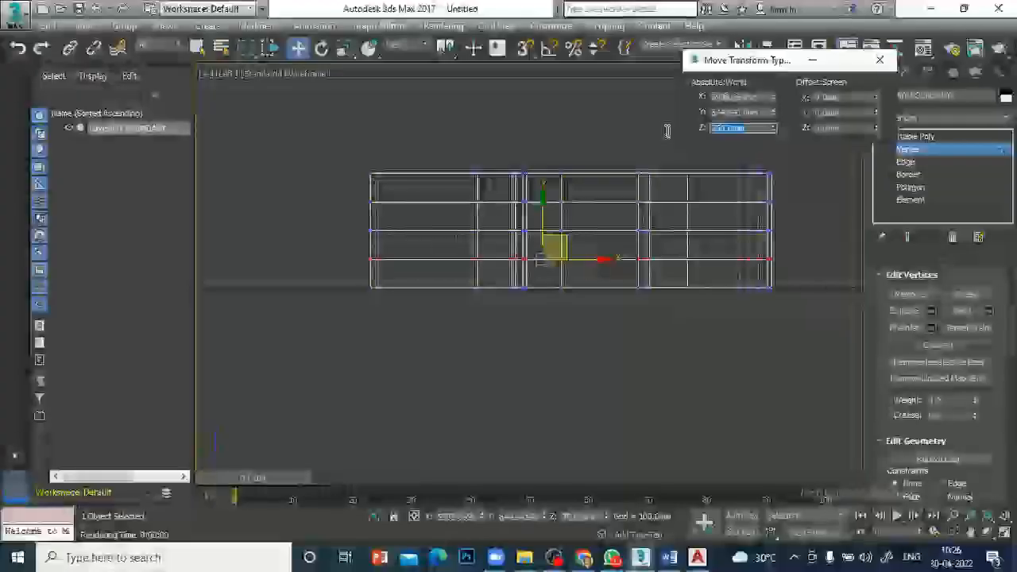
type("600")
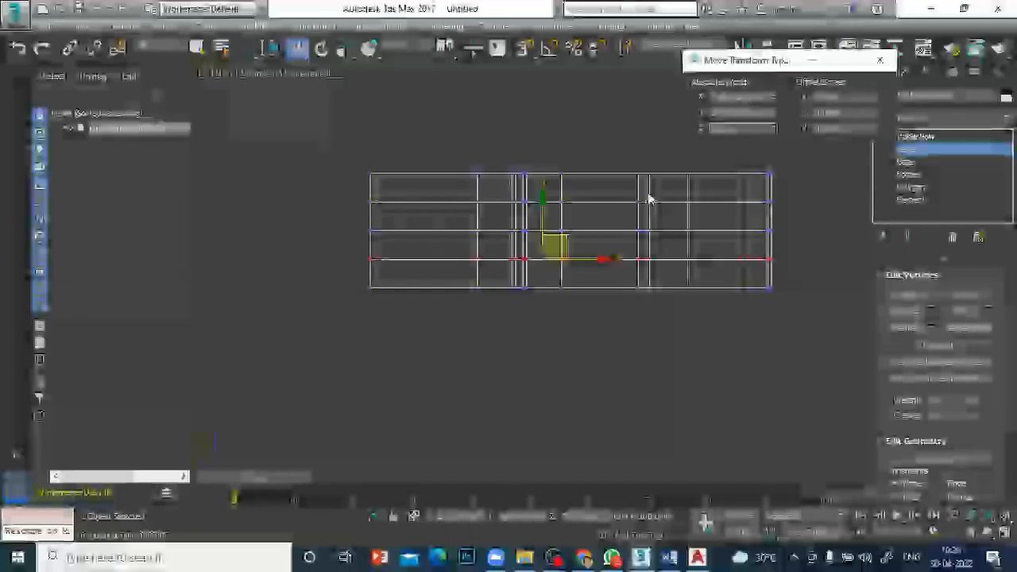
key("Return")
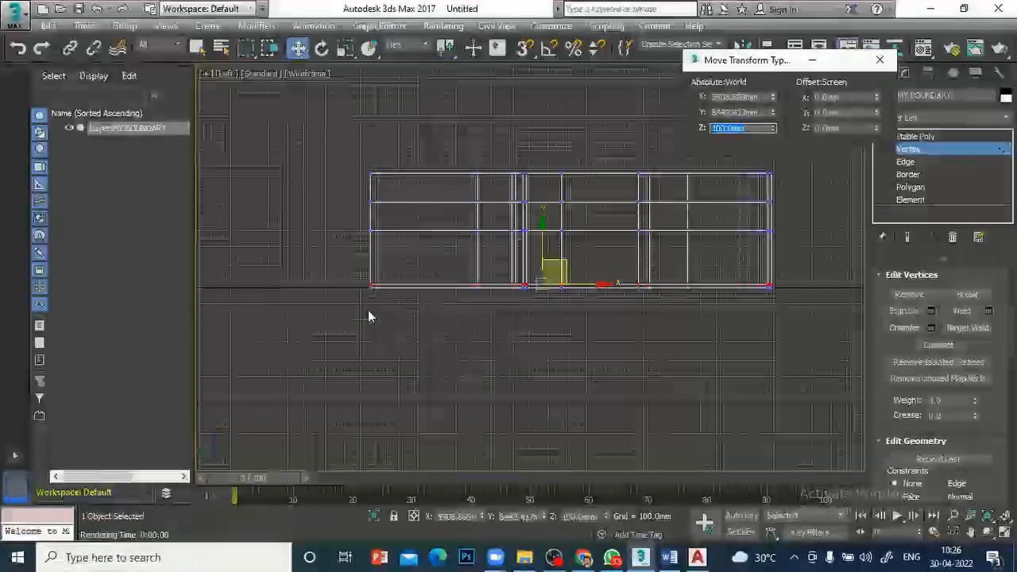
left_click(368, 310)
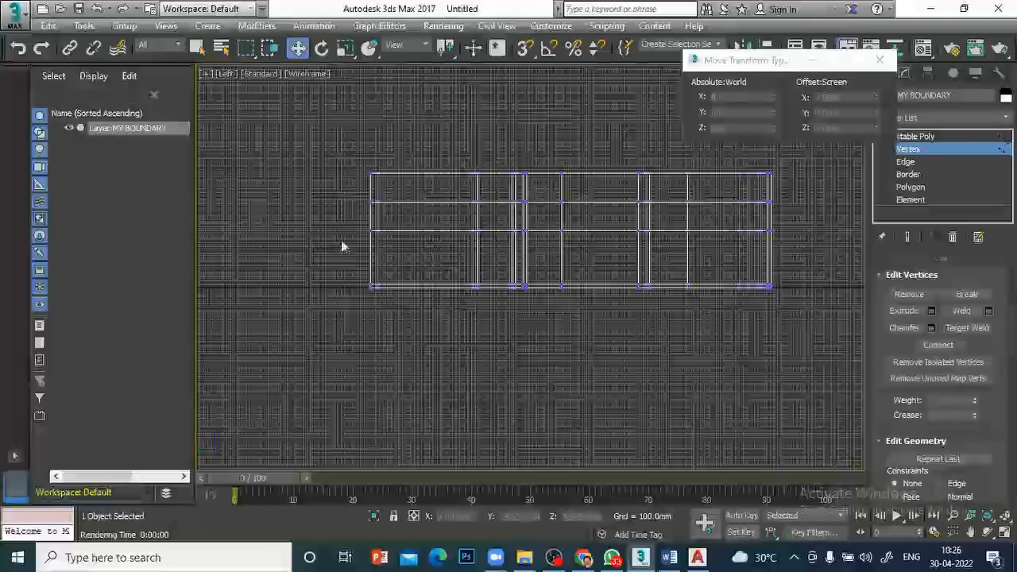
Select the middle connected row of wall vertices and move it to an absolute Z of 600 mm for the sill.
left_click_drag(351, 230, 821, 245)
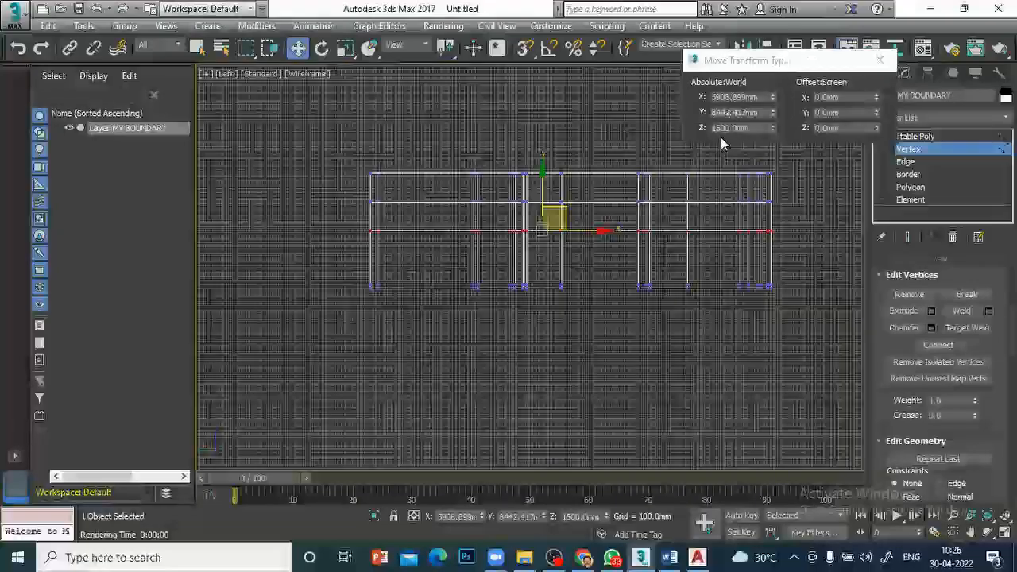
double_click(733, 128)
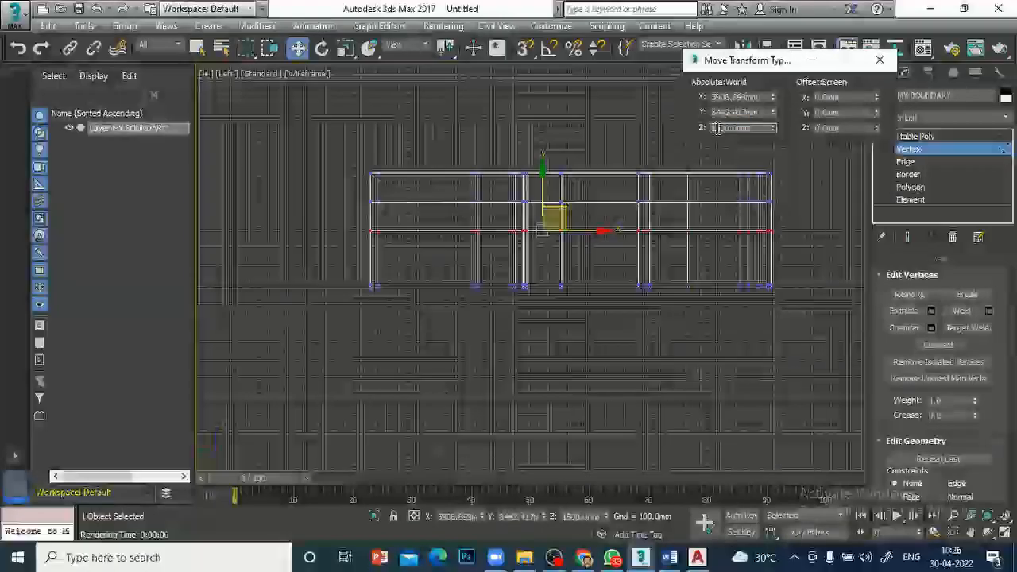
type("600")
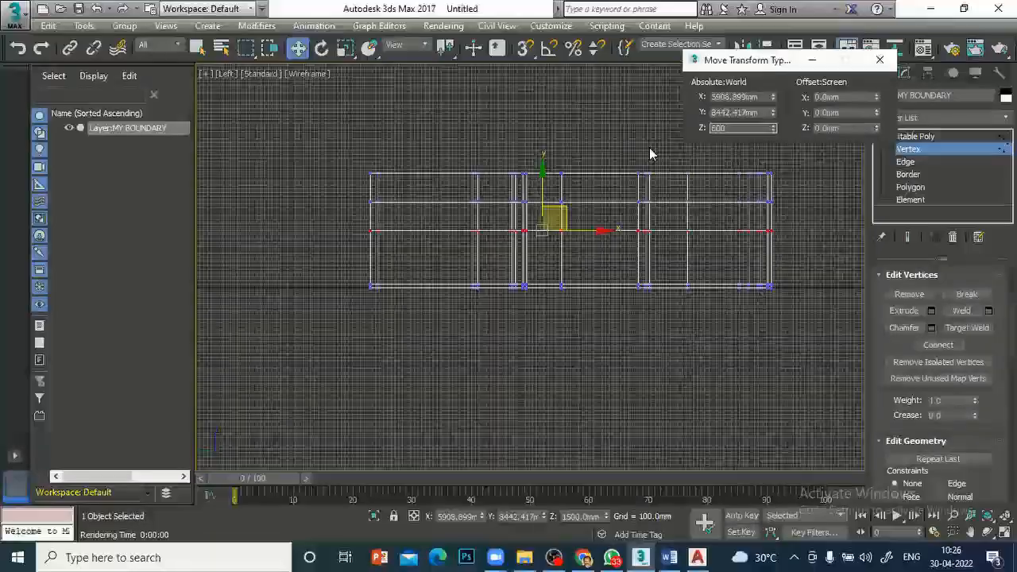
key("Return")
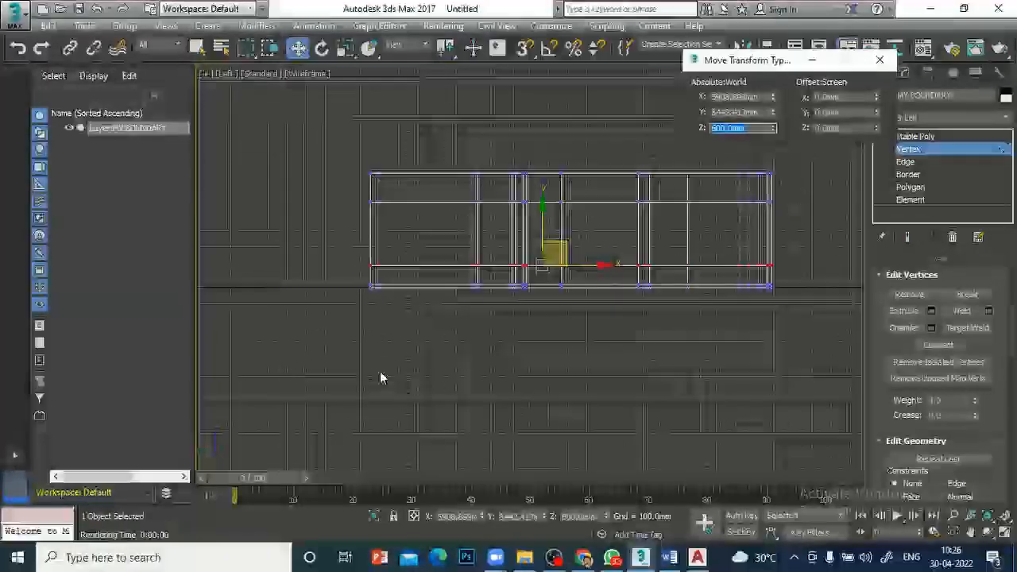
left_click(380, 371)
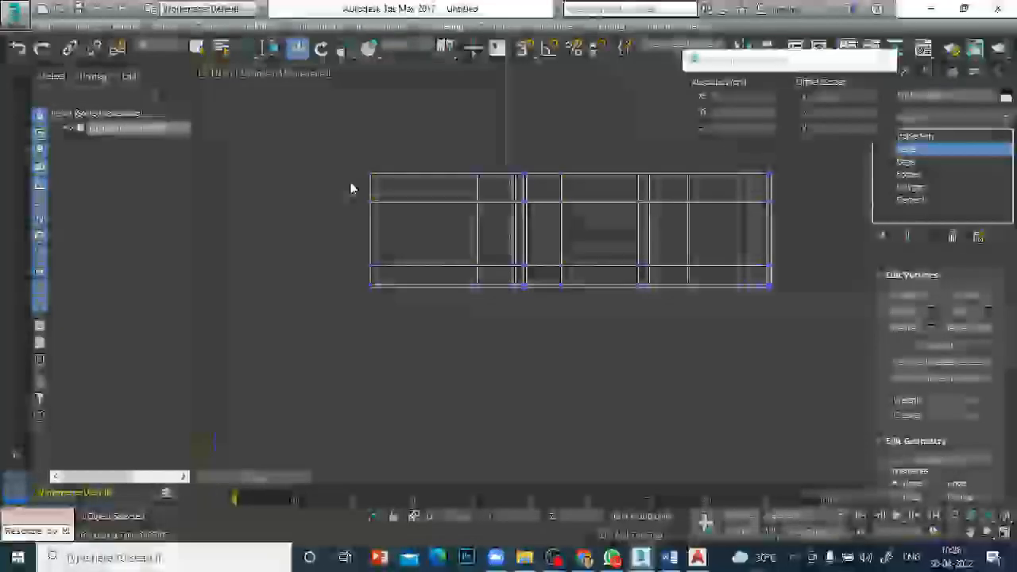
Select the upper connected row of wall vertices, just below the wall tops, and move it to an absolute Z of 2100 mm.
left_click_drag(813, 221, 811, 218)
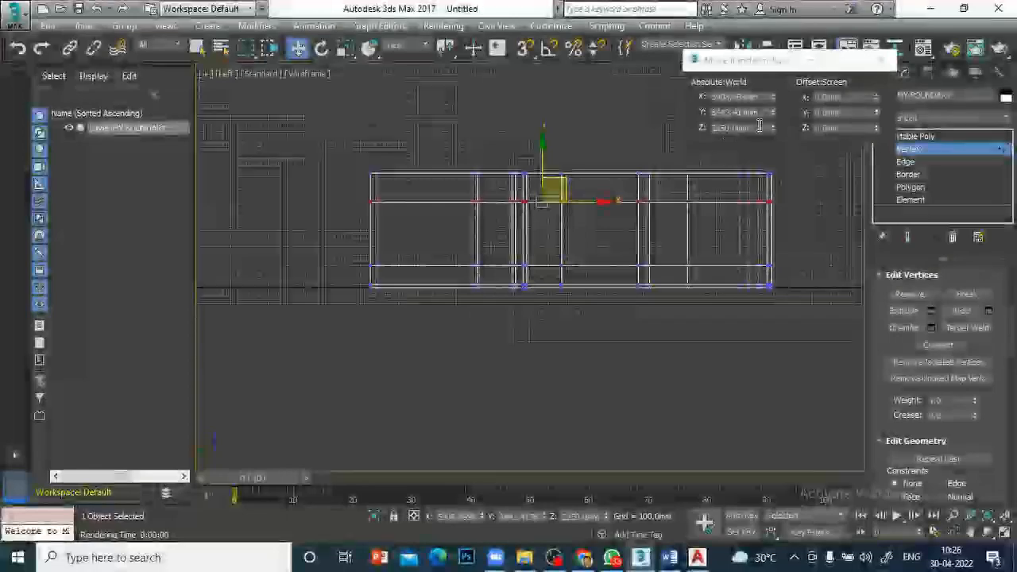
left_click(752, 127)
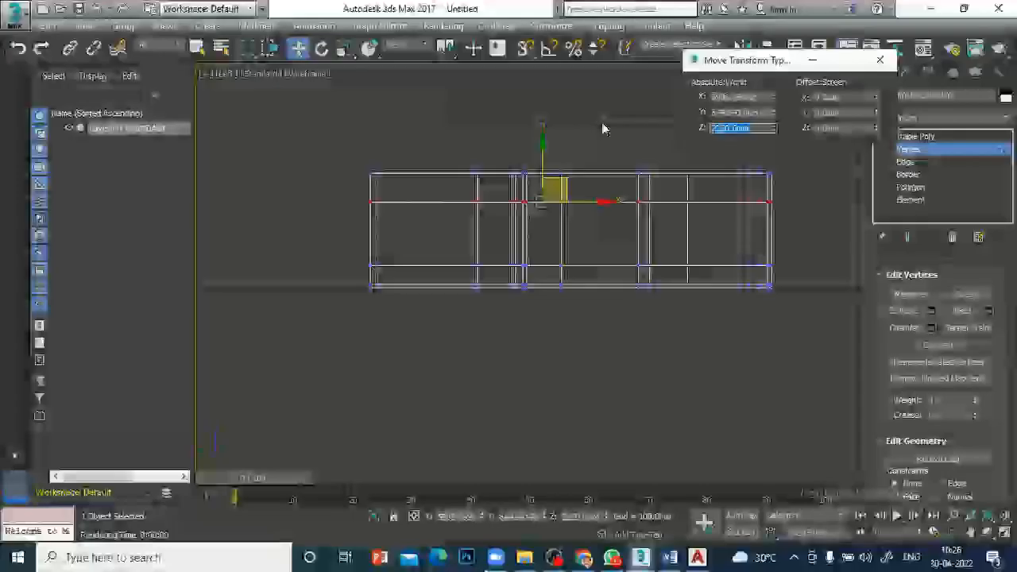
type("2100")
key("Return")
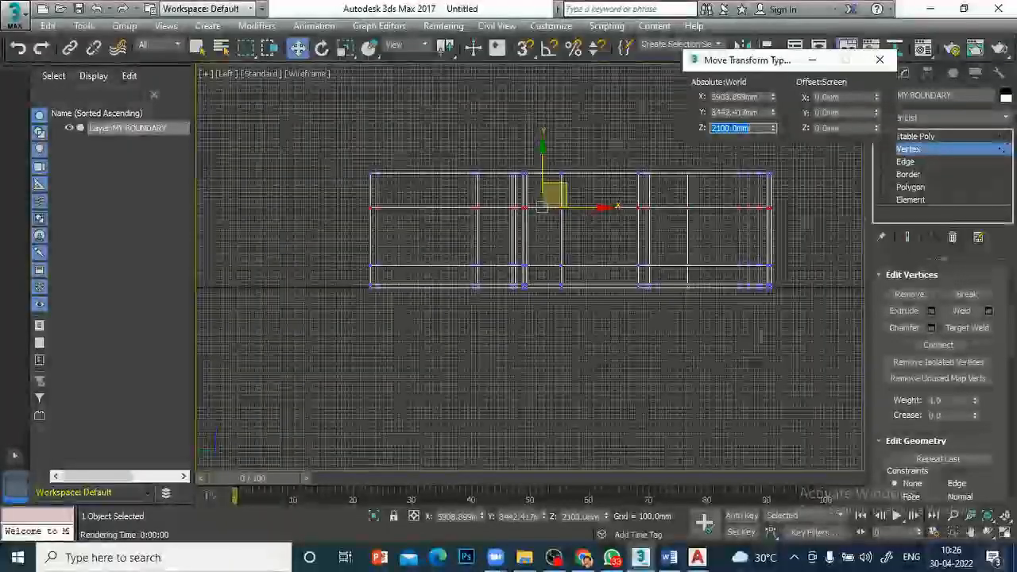
Return to the four-viewport layout and look for the wall model in the Perspective view.
key("alt+w")
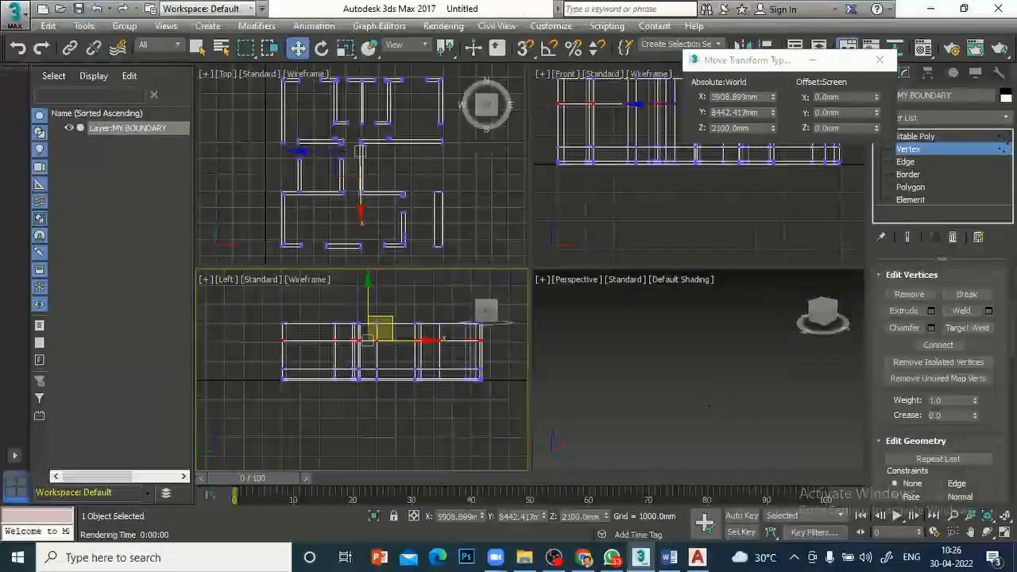
left_click(806, 283)
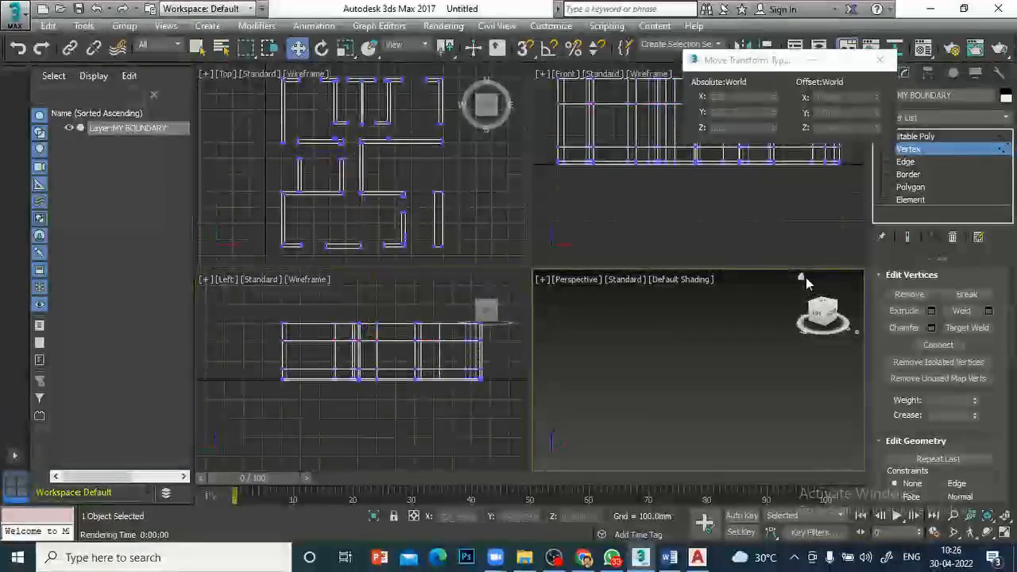
scroll(790, 342, "up", 3)
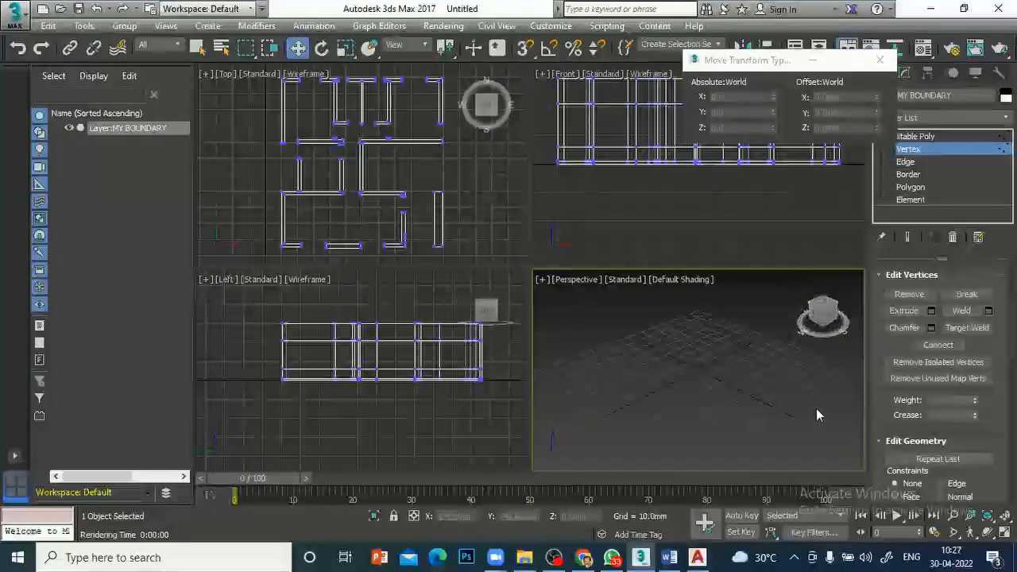
scroll(792, 391, "up", 4)
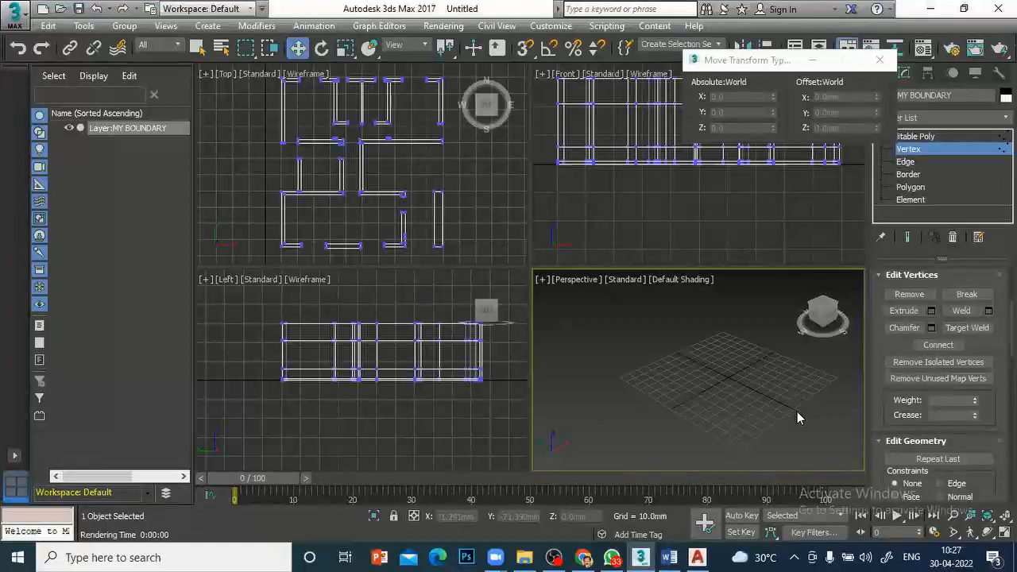
scroll(814, 431, "up", 3)
scroll(815, 429, "down", 3)
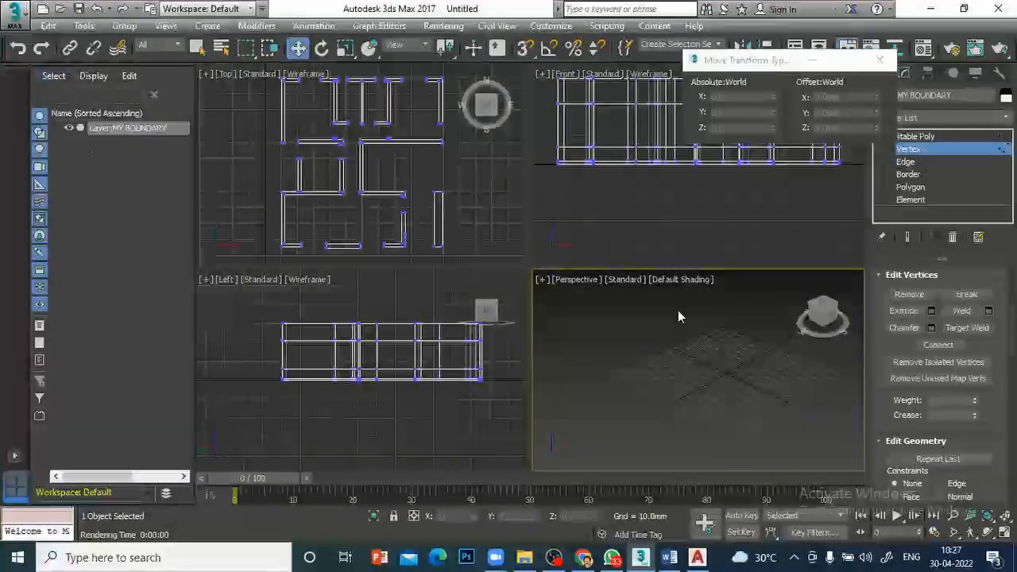
scroll(732, 386, "down", 2)
scroll(733, 386, "up", 3)
scroll(733, 386, "down", 3)
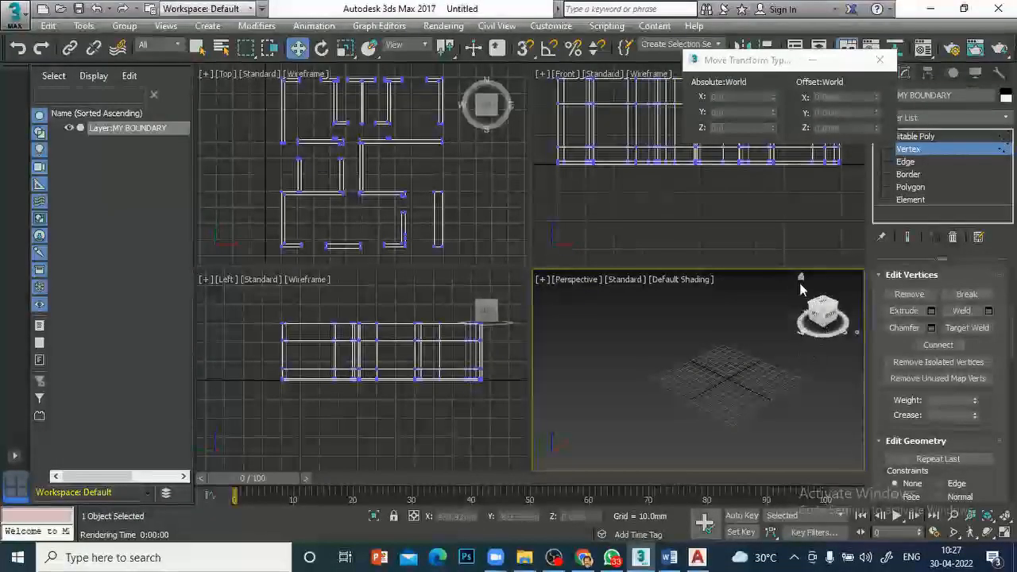
left_click(800, 276)
scroll(732, 332, "down", 3)
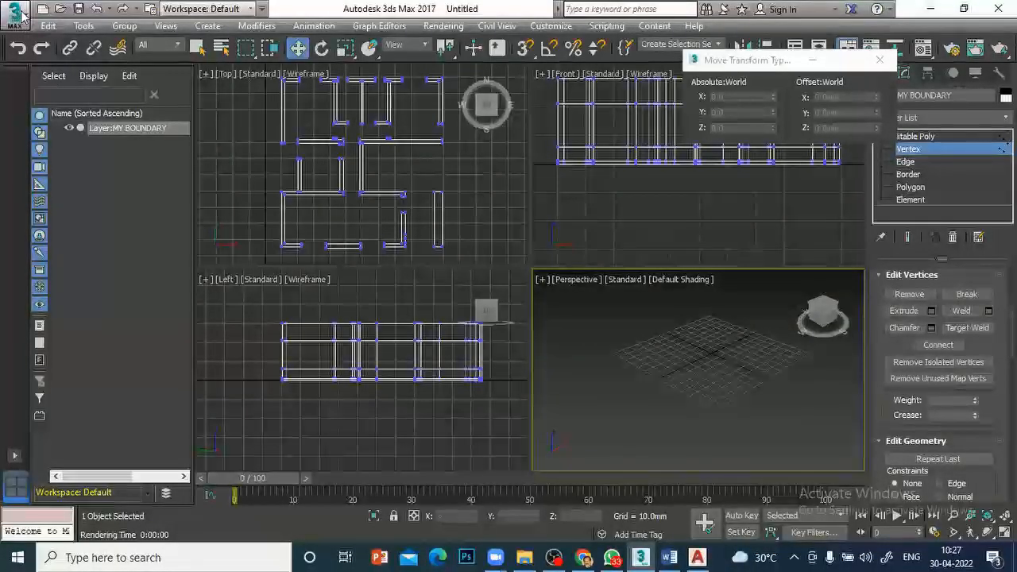
Save the scene in the scenes folder as MY 3DSMAX 30APRIL.
left_click(16, 15)
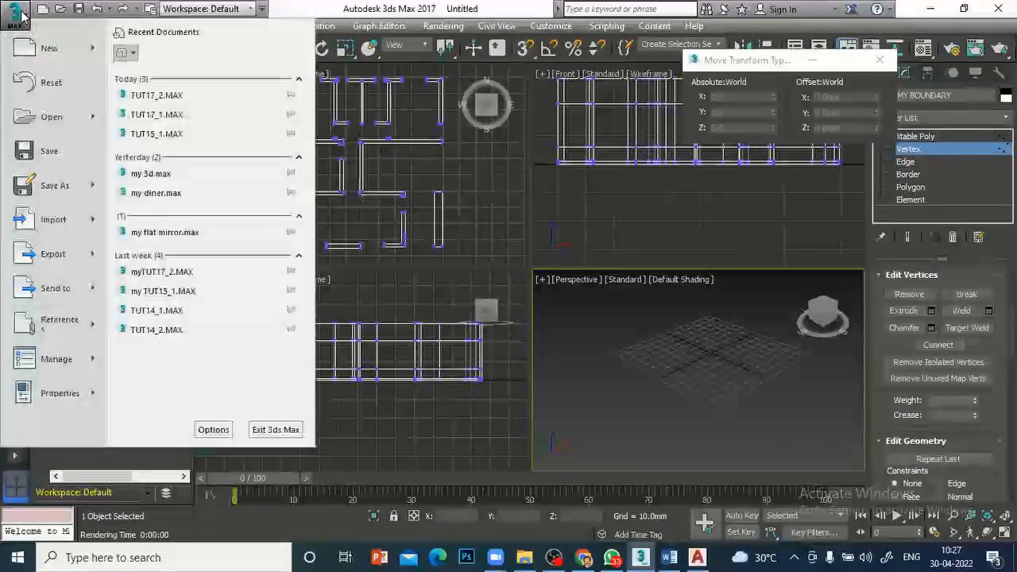
left_click(65, 155)
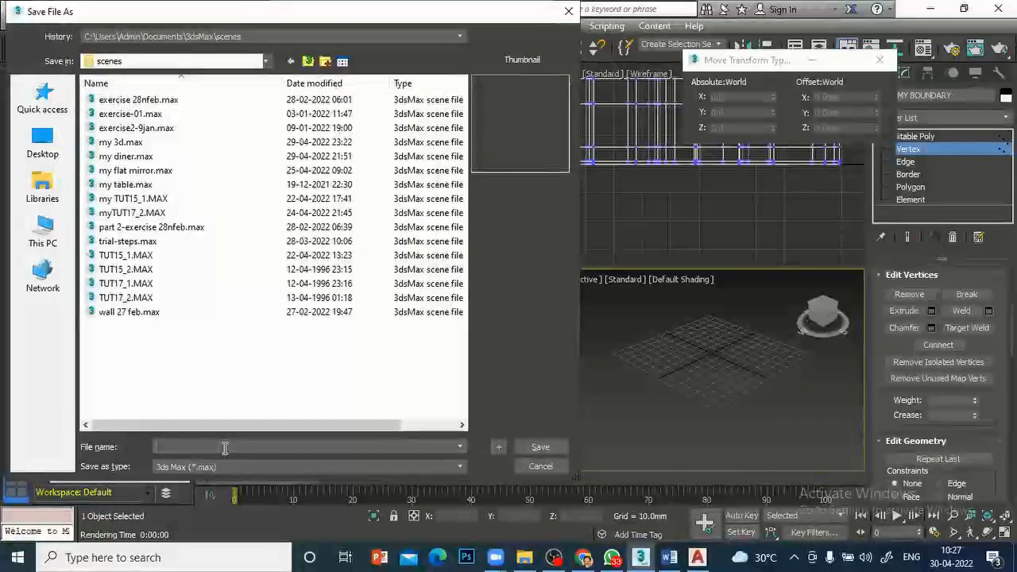
type("my")
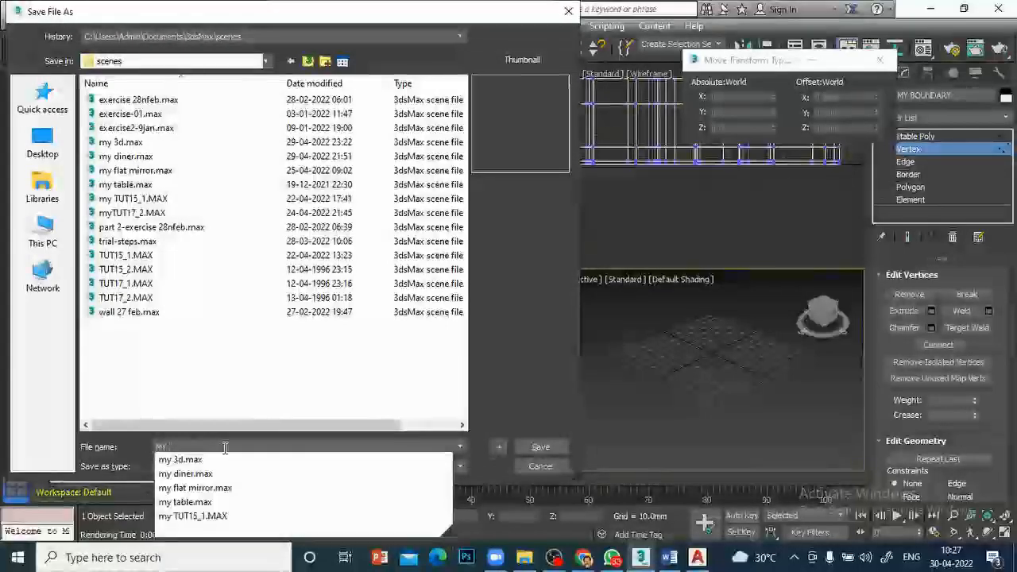
type(" 3DSMA")
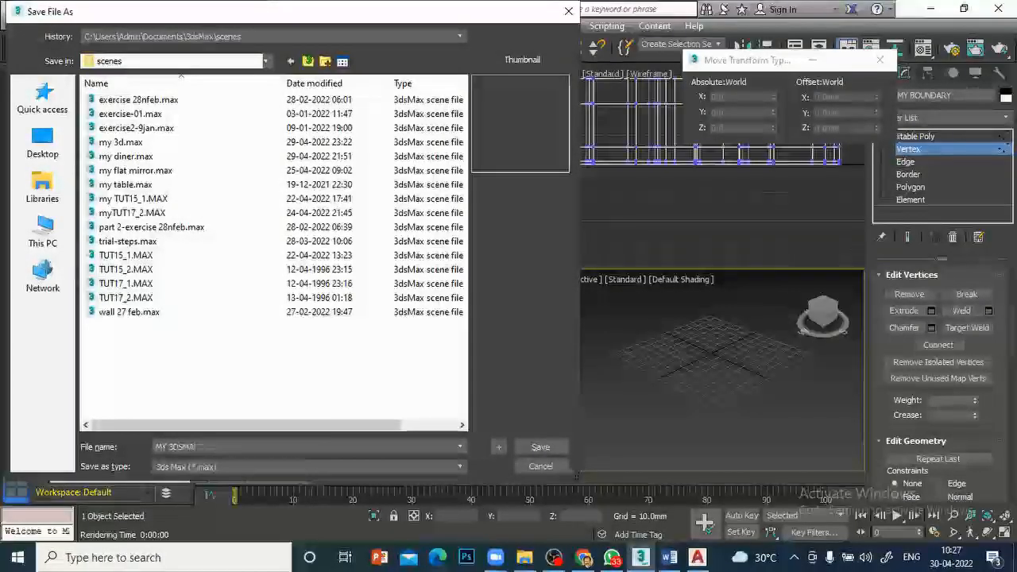
type("X DR")
key("BackSpace")
key("BackSpace")
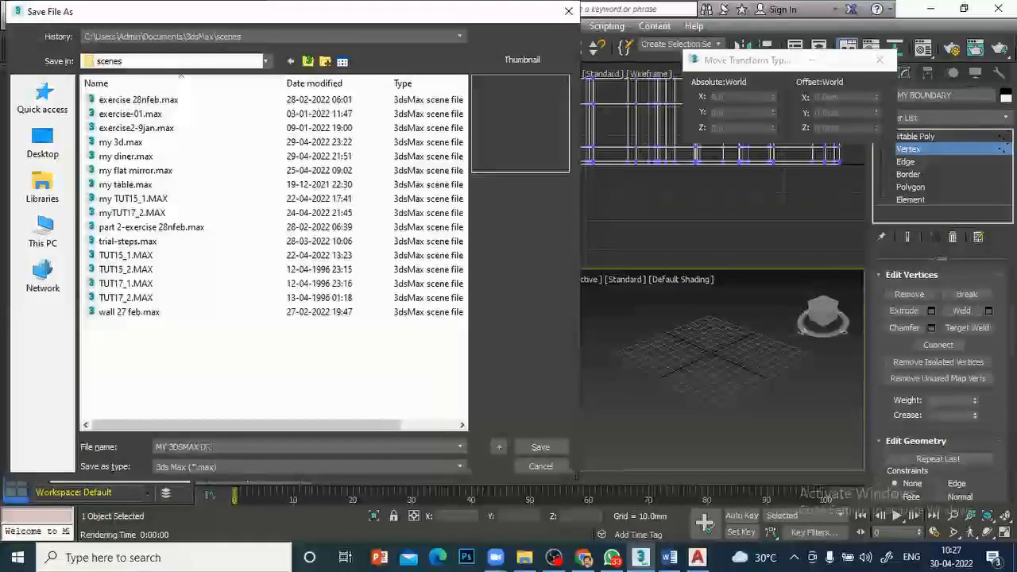
type("30APRIL")
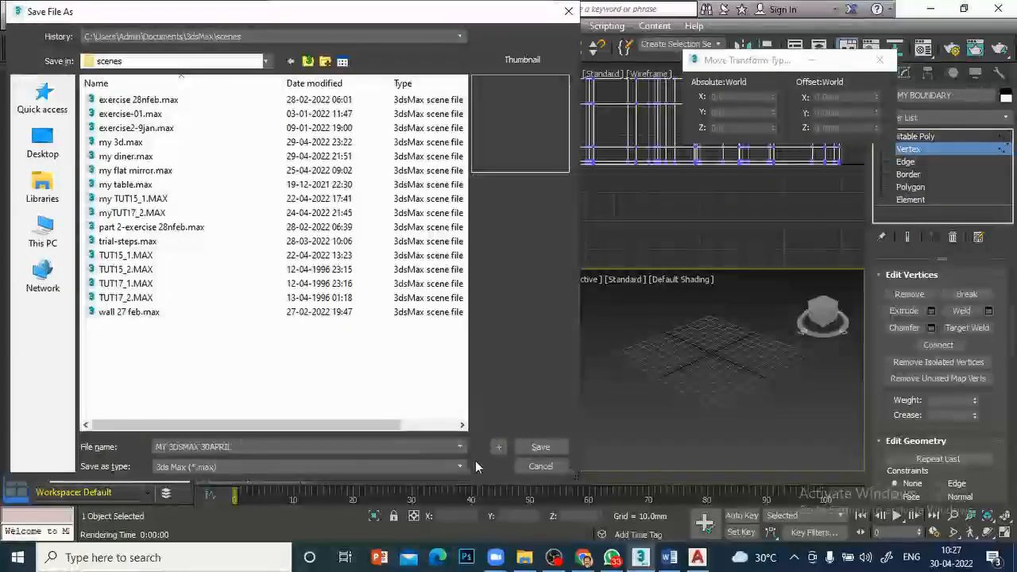
left_click(540, 448)
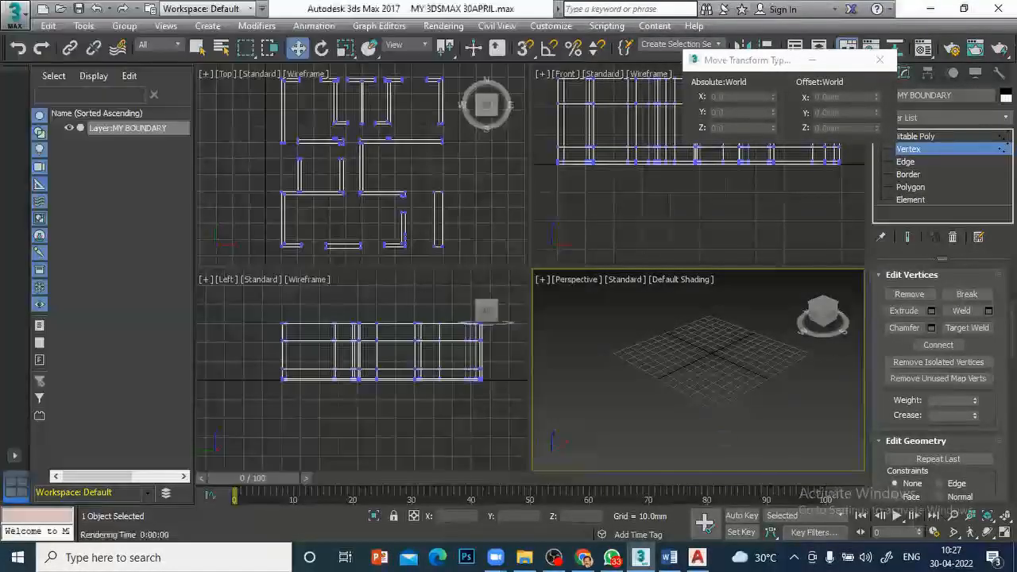
Fit the walls in all viewports with Zoom Extents All and maximize the Perspective view.
left_click(1004, 516)
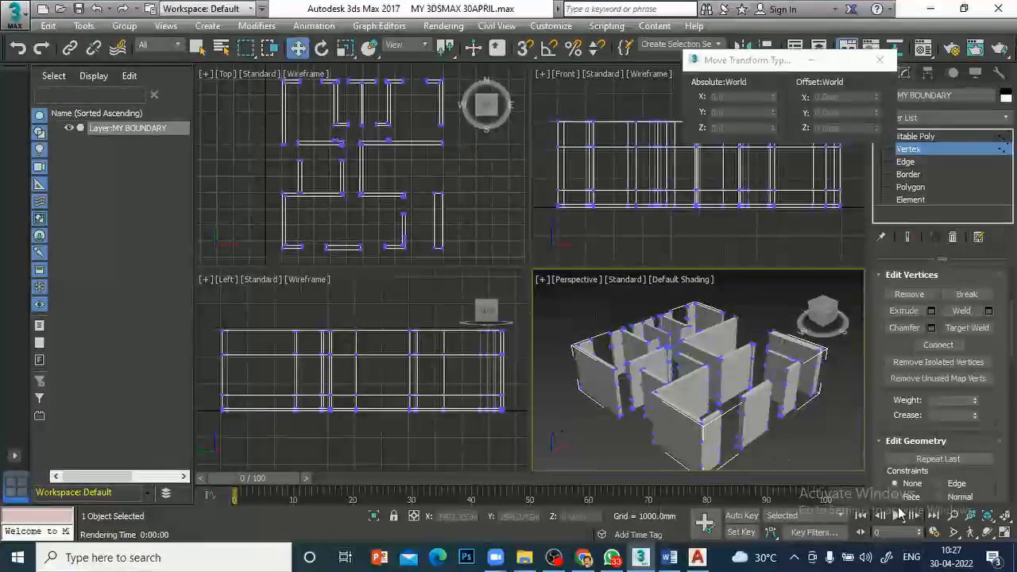
left_click(1004, 532)
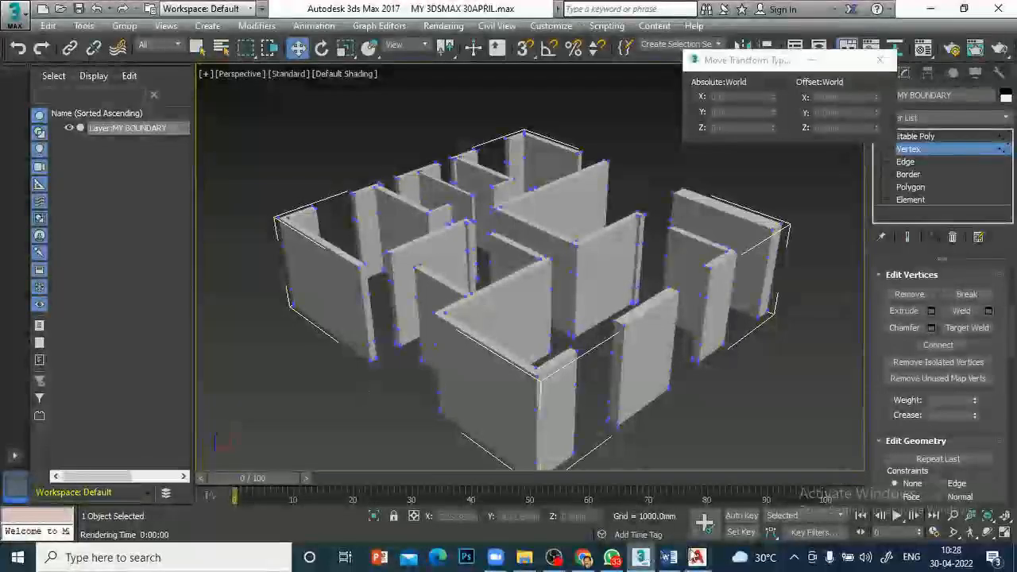
Switch to AutoCAD and save the plan-3d.dwg floor plan, leaving no command active.
left_click(697, 557)
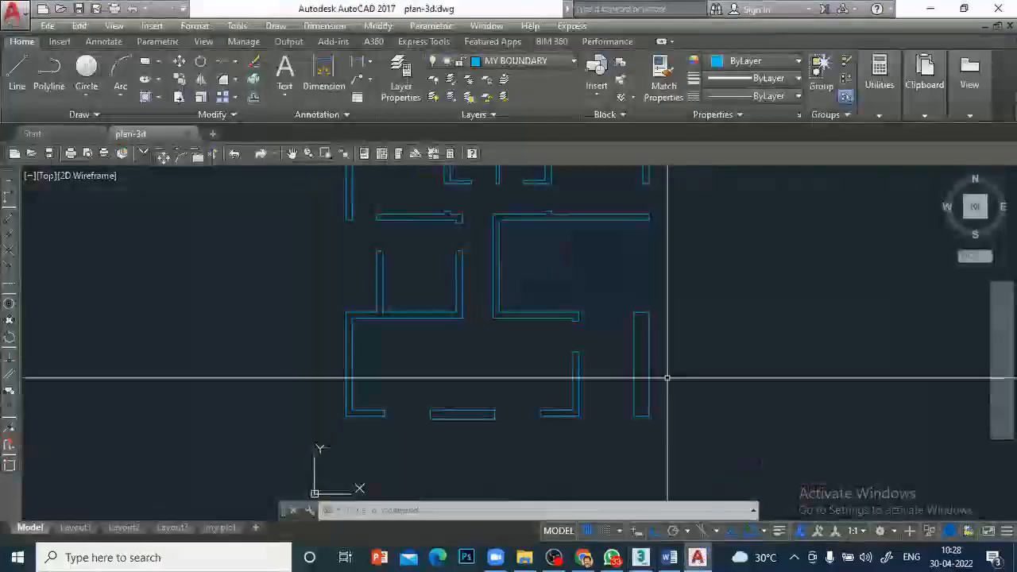
scroll(354, 216, "up", 4)
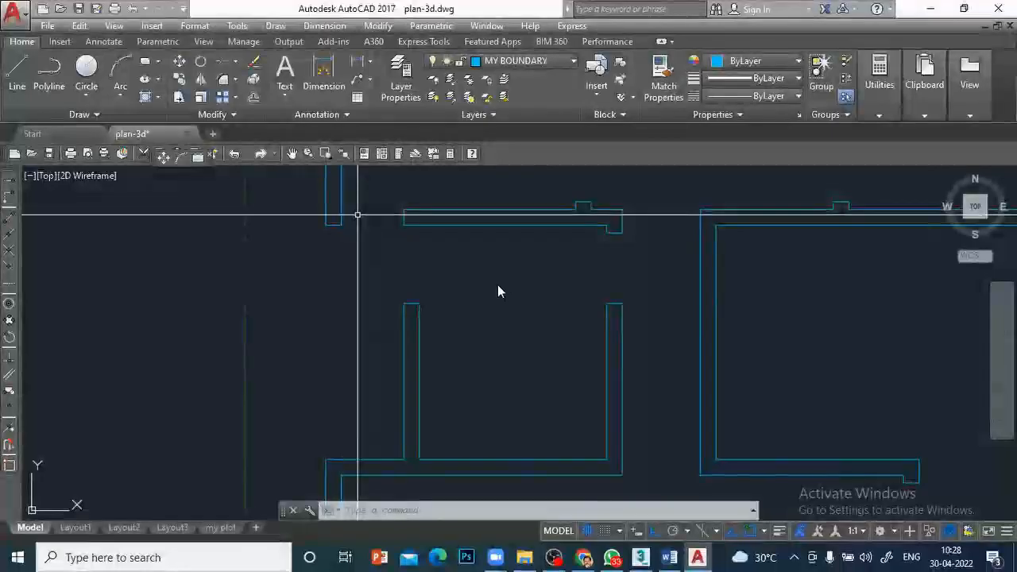
key("ctrl+s")
key("Escape")
key("Escape")
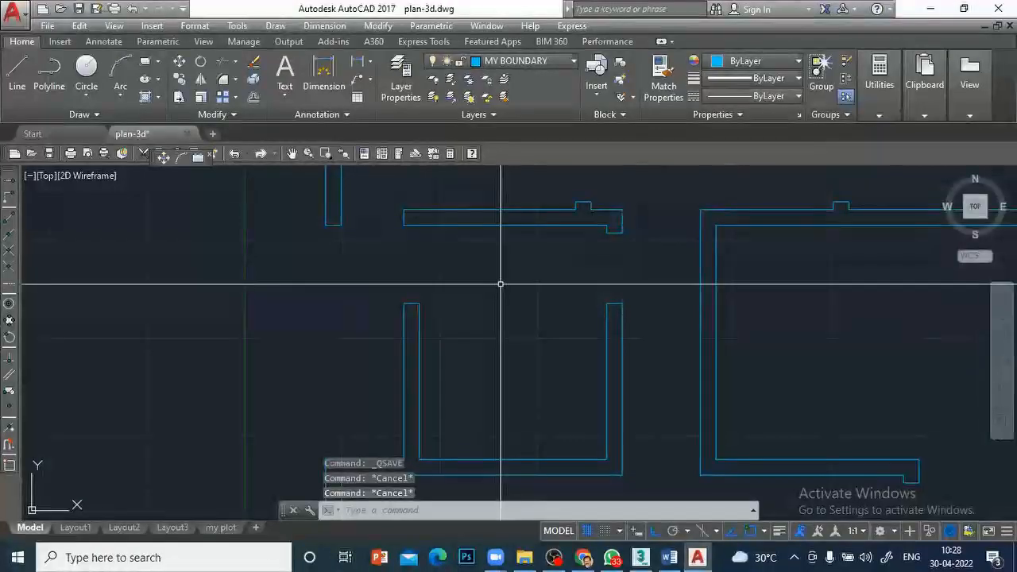
Measure the opening between the vertical wall's lower end and the neighbouring horizontal wall's end using DIST.
type("DIS")
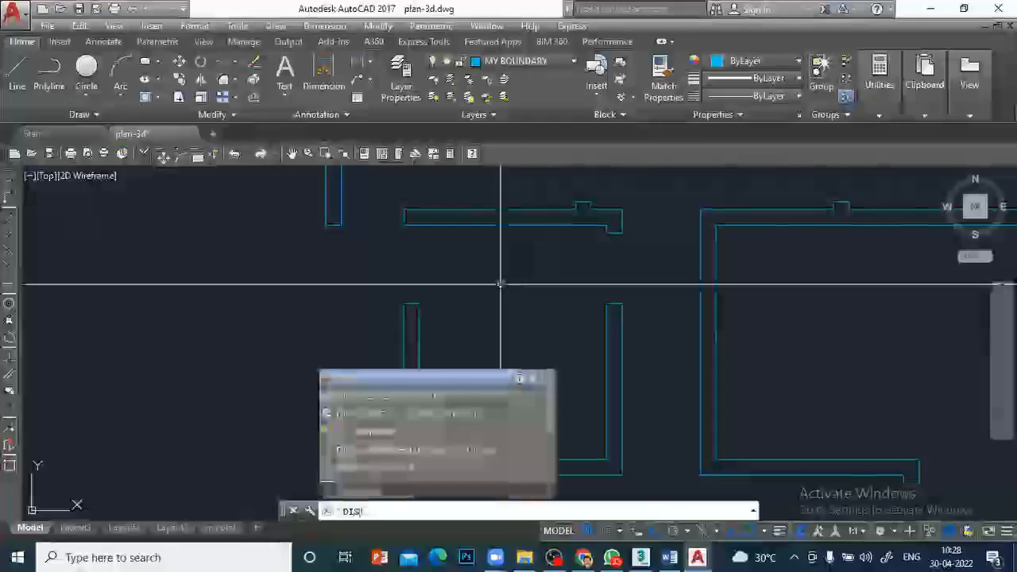
type("T")
key("Return")
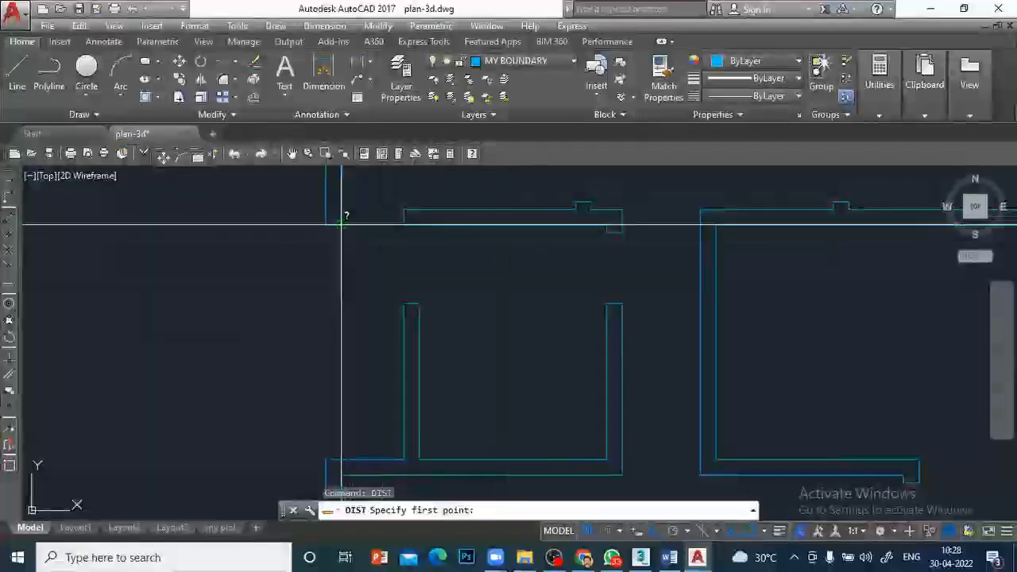
left_click(342, 223)
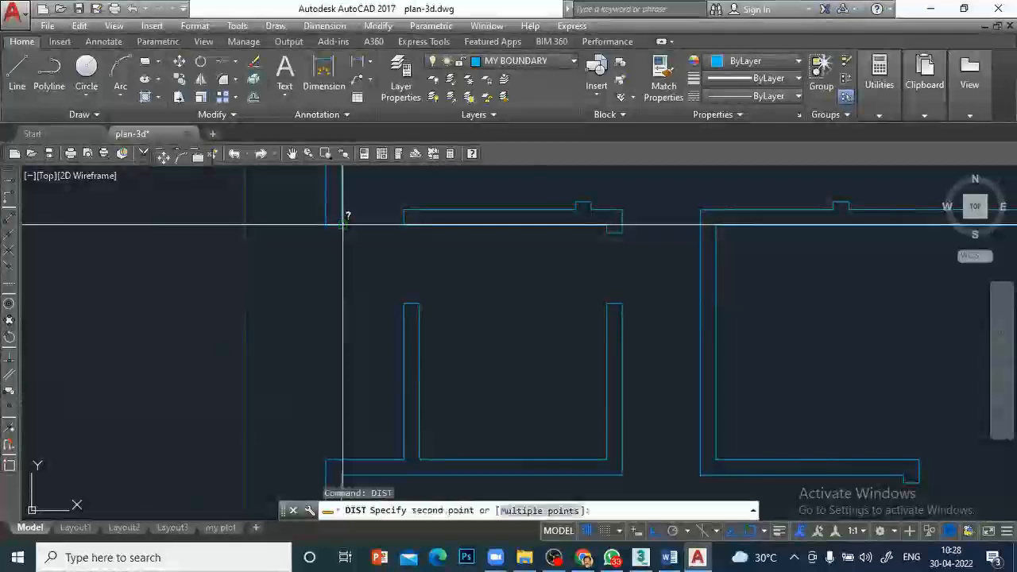
left_click(406, 223)
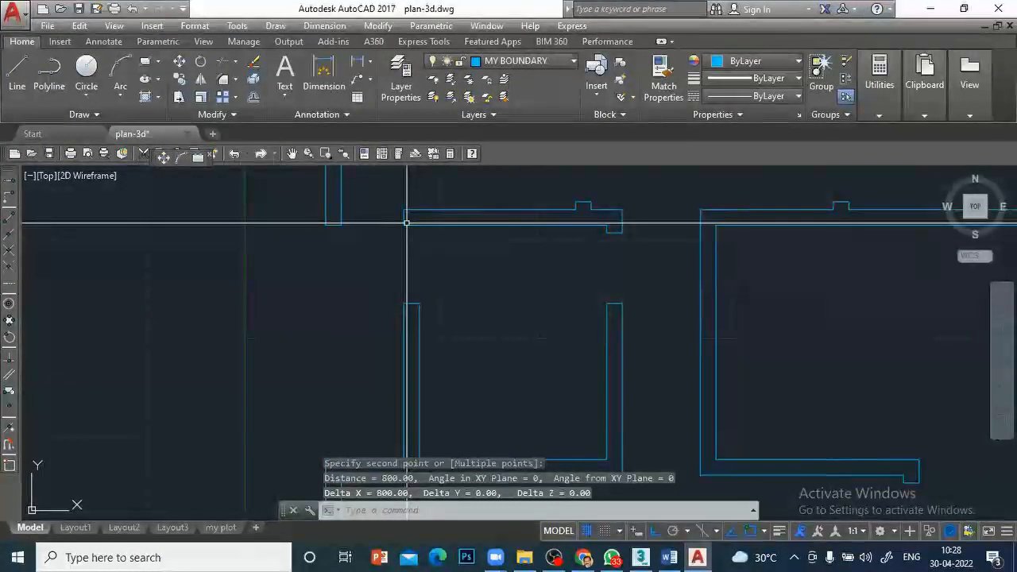
Switch to 3ds Max and select the polygons above the lintel line and below the sill line on the wall end beside the narrow opening.
left_click(642, 556)
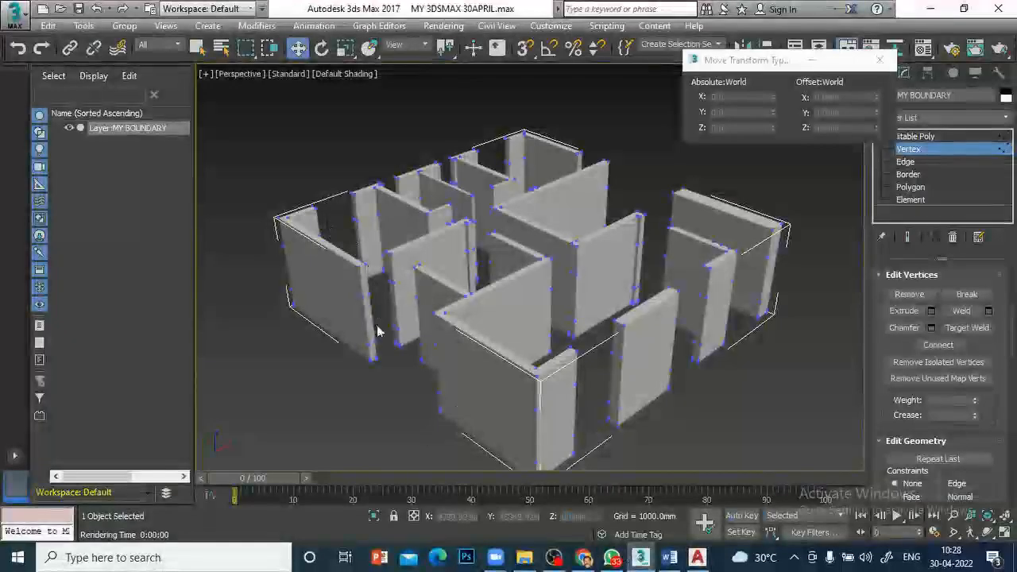
scroll(386, 334, "up", 5)
scroll(384, 332, "down", 5)
scroll(384, 331, "up", 5)
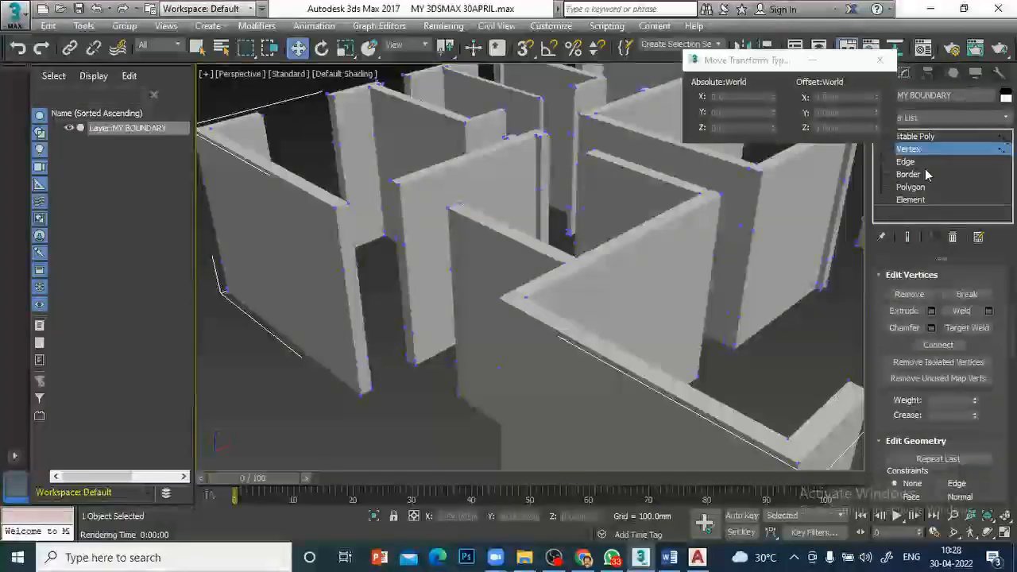
left_click(911, 189)
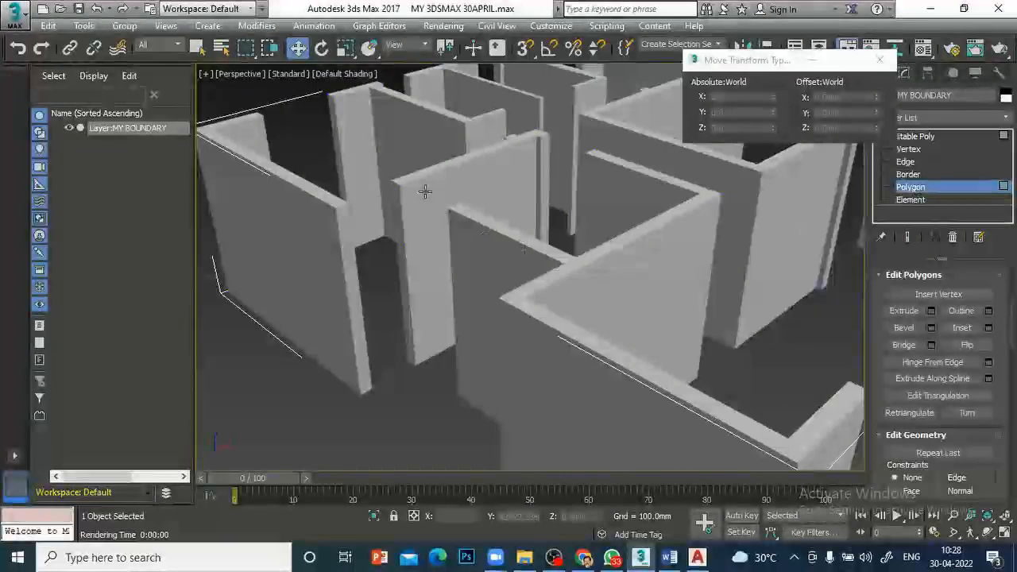
left_click(395, 203)
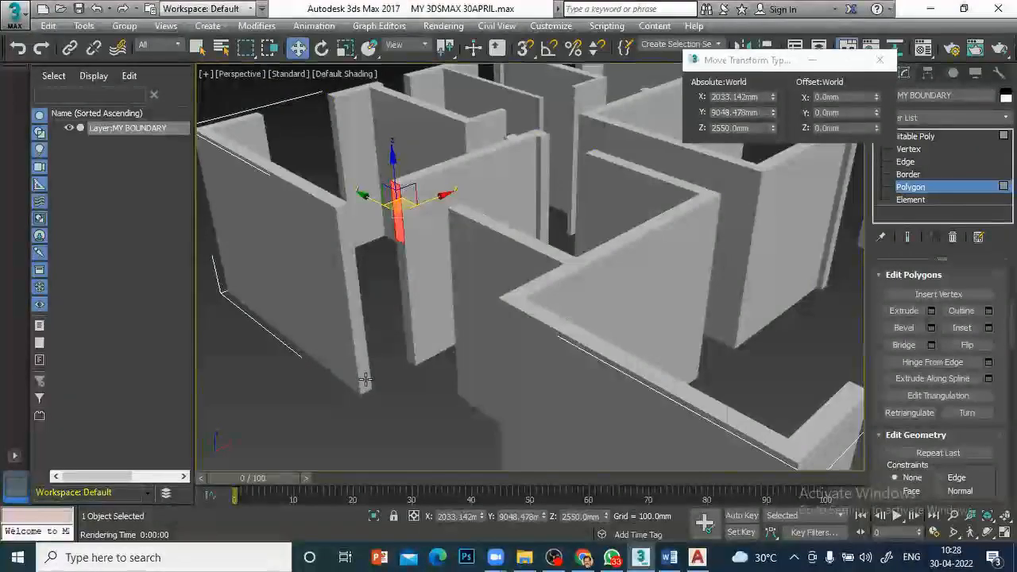
left_click(408, 351, "ctrl")
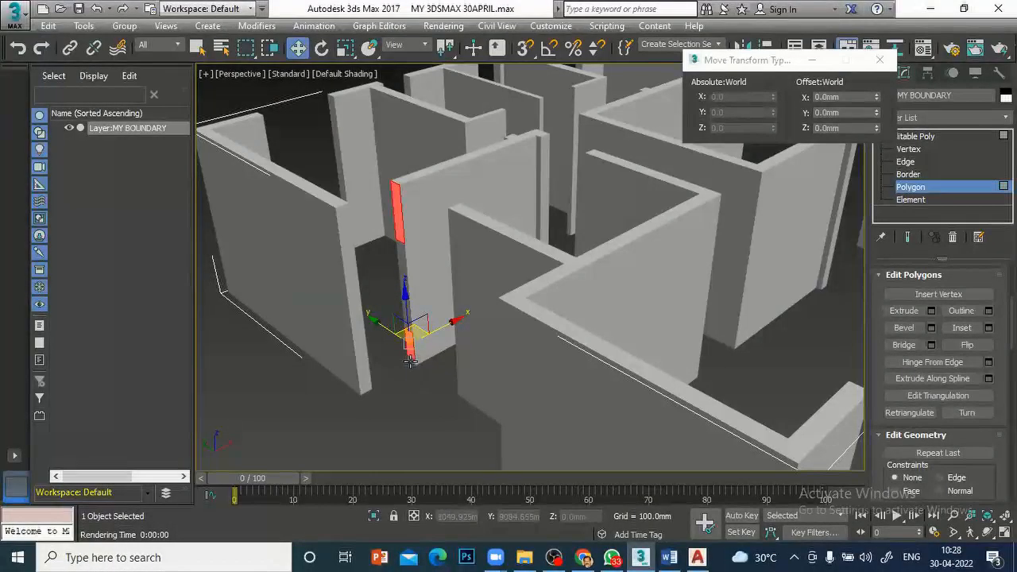
left_click_drag(410, 362, 412, 369)
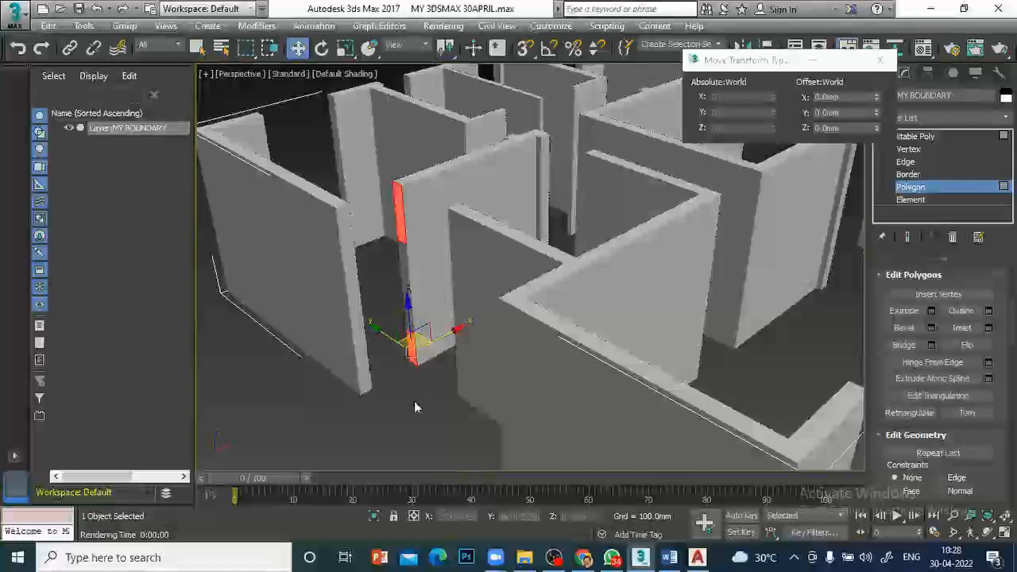
Try to extrude the selected wall-end polygons by 800 mm, delete them, and undo the last change.
left_click(936, 311)
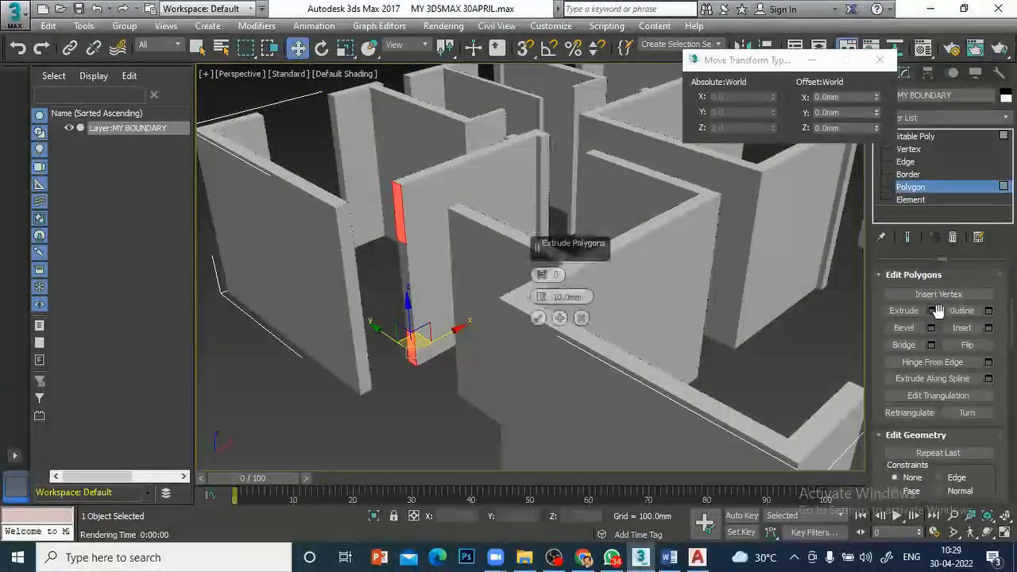
left_click(565, 297)
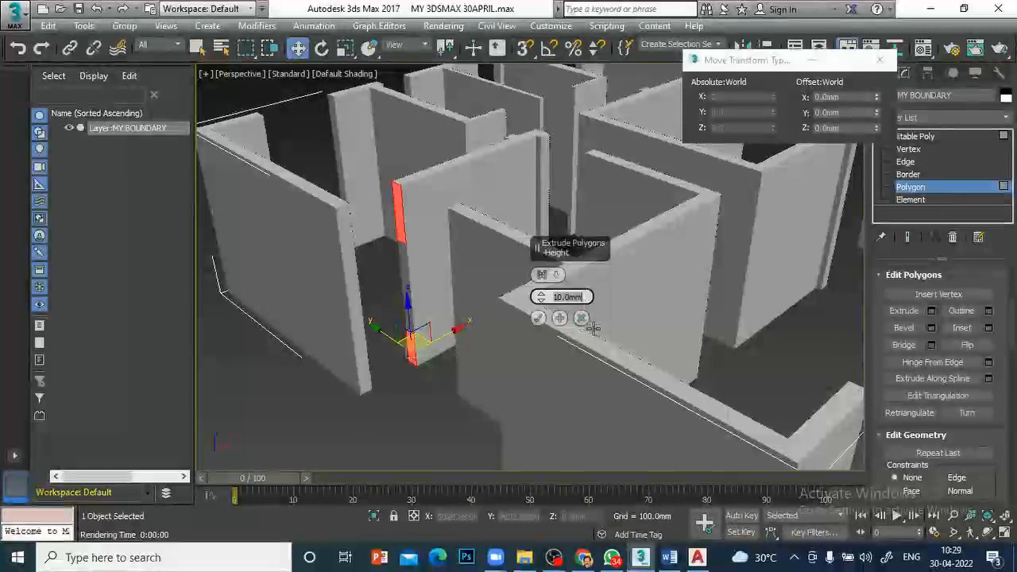
left_click(394, 211)
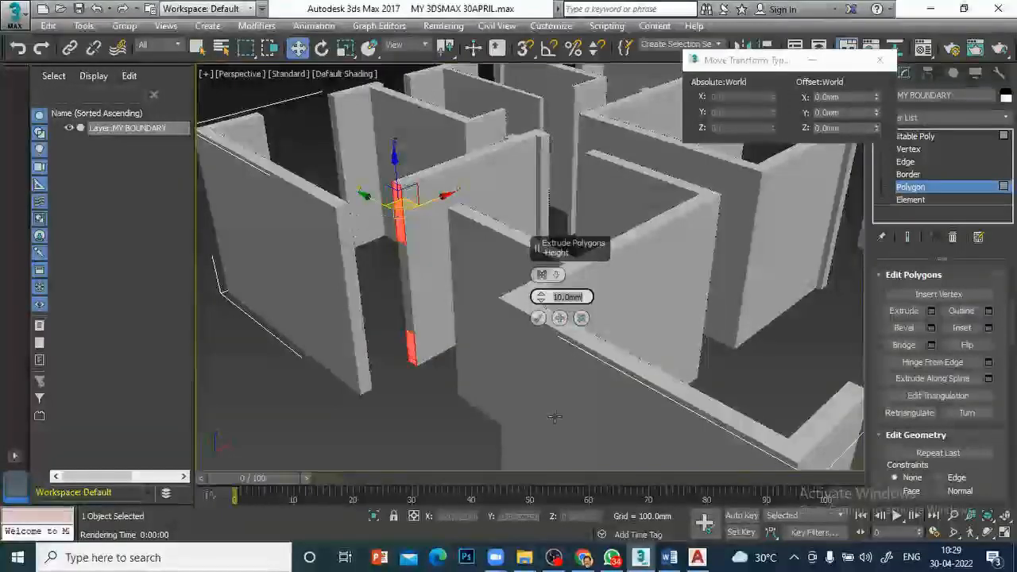
type("800")
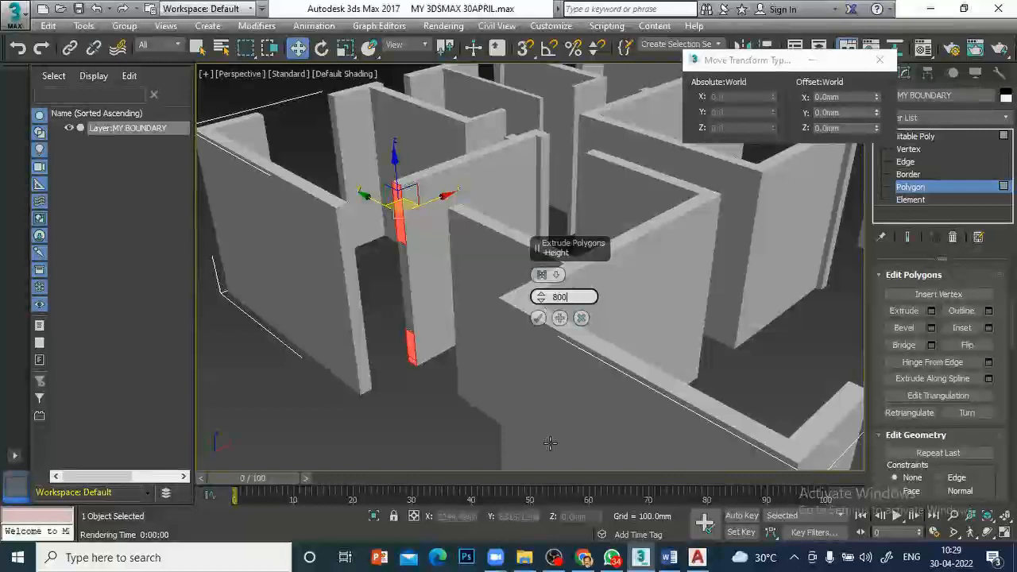
key("Return")
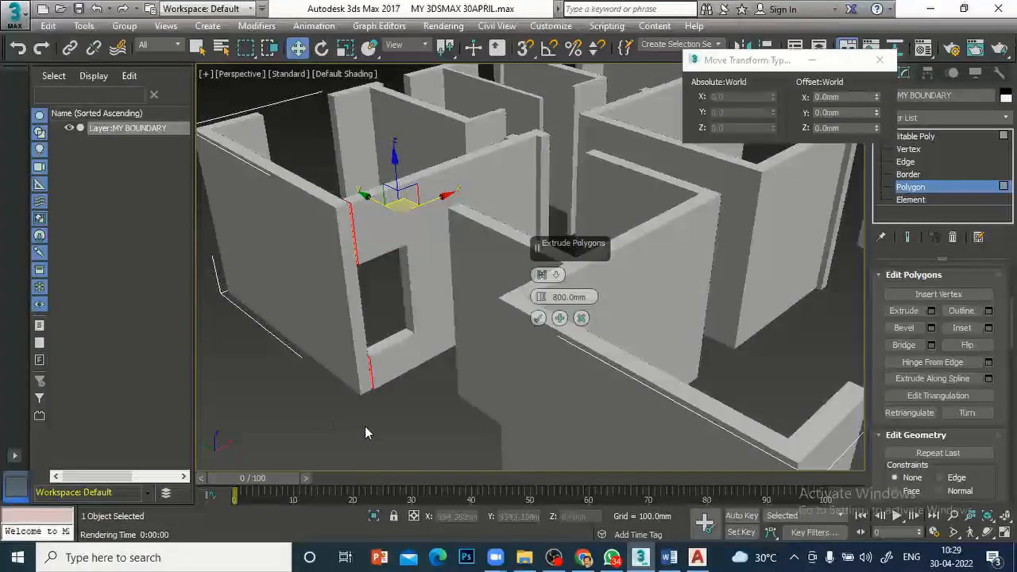
key("Delete")
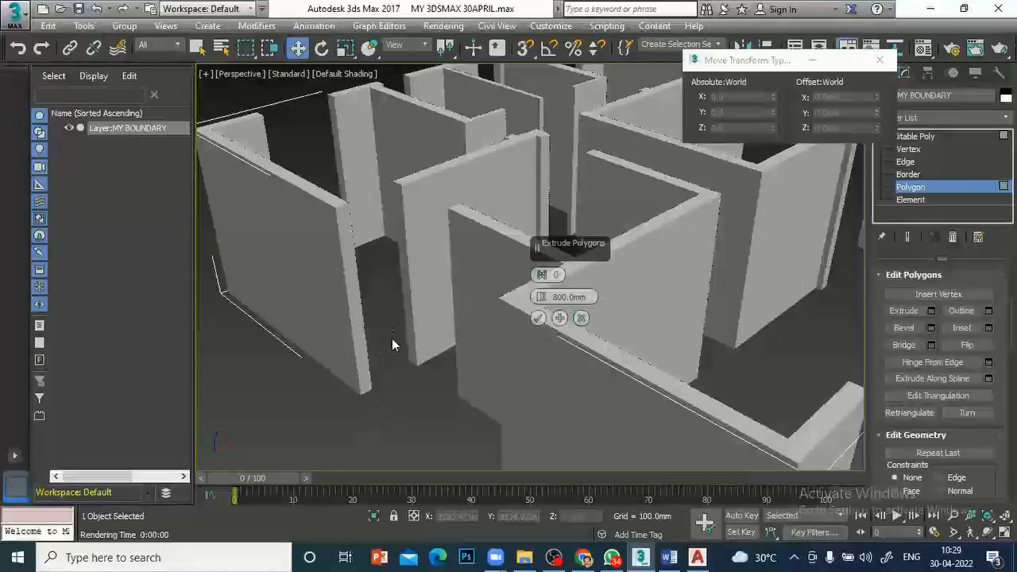
left_click(538, 319)
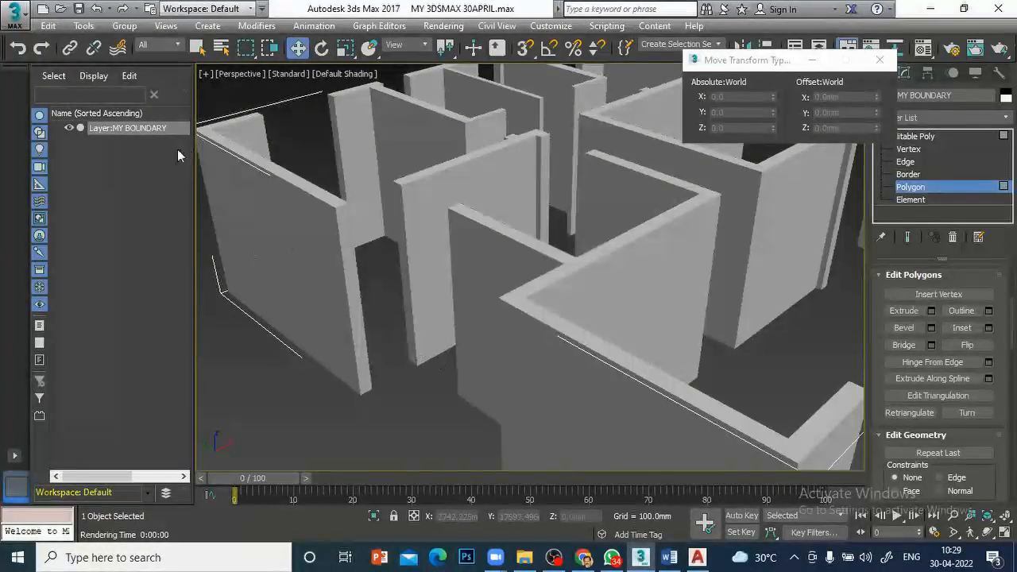
left_click(18, 48)
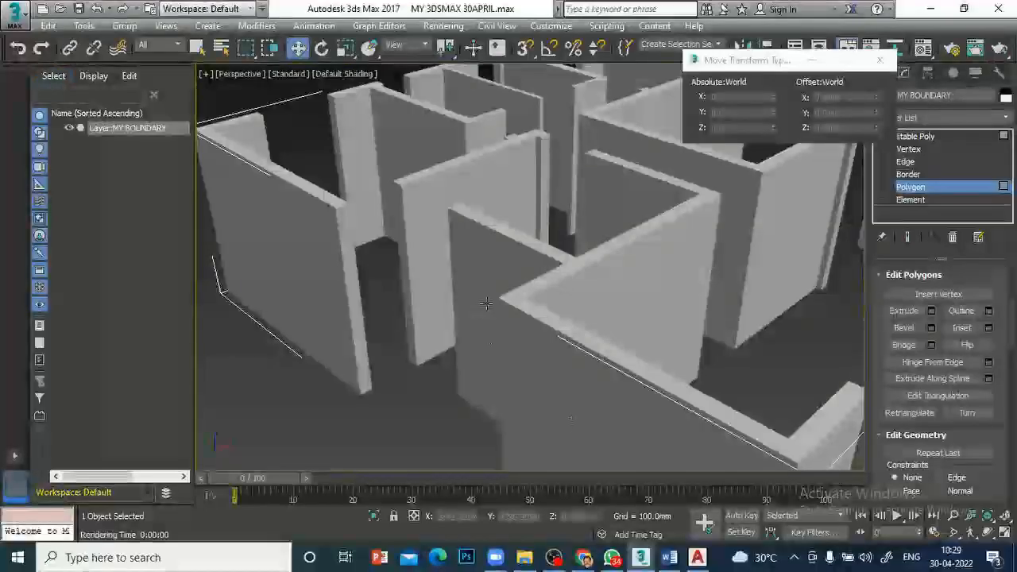
Reselect the wall end's polygons above the lintel and below the sill, extrude them 800 mm to the facing wall, and clear the selection.
left_click(394, 219)
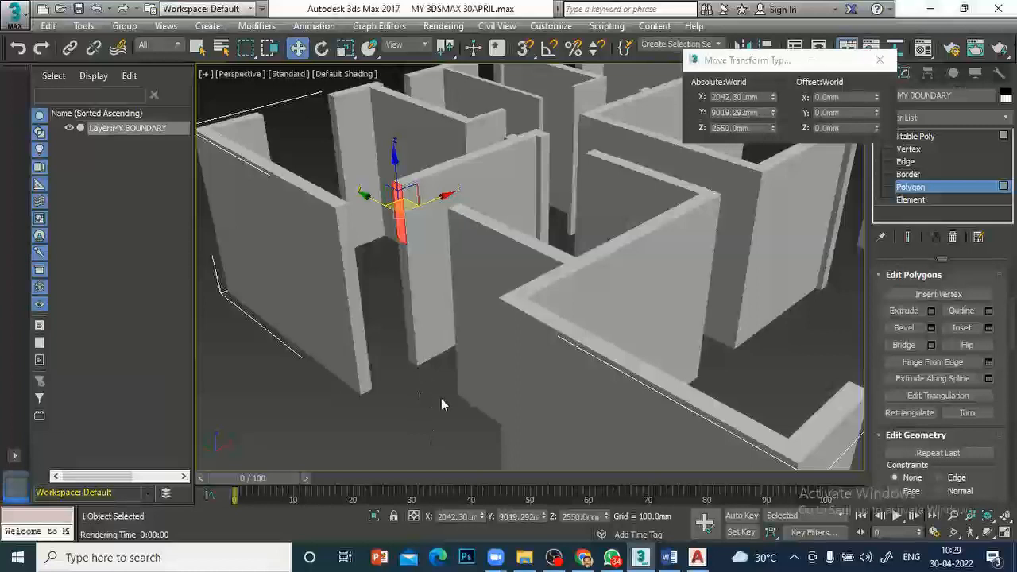
left_click(410, 336, "ctrl")
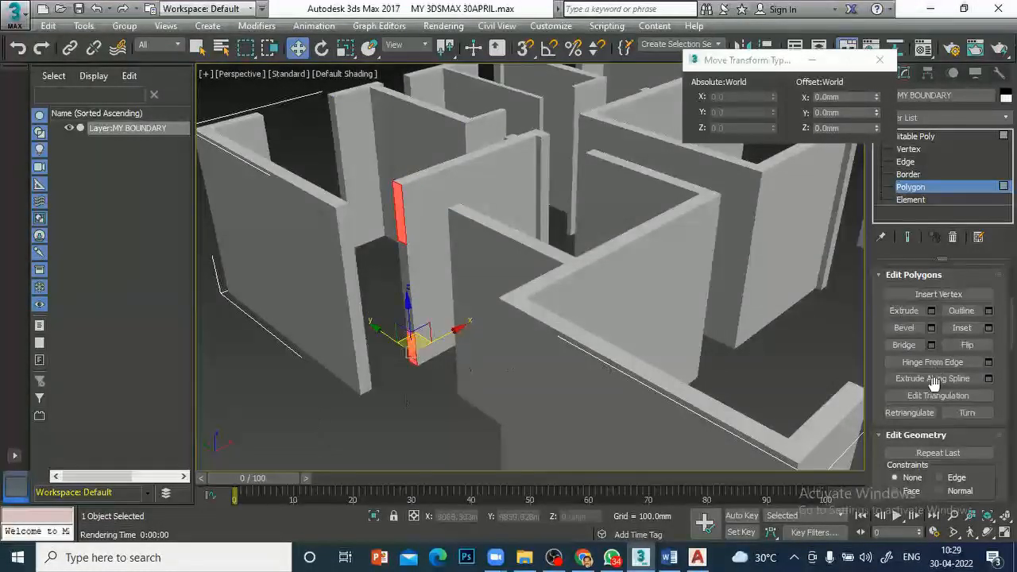
left_click(932, 310)
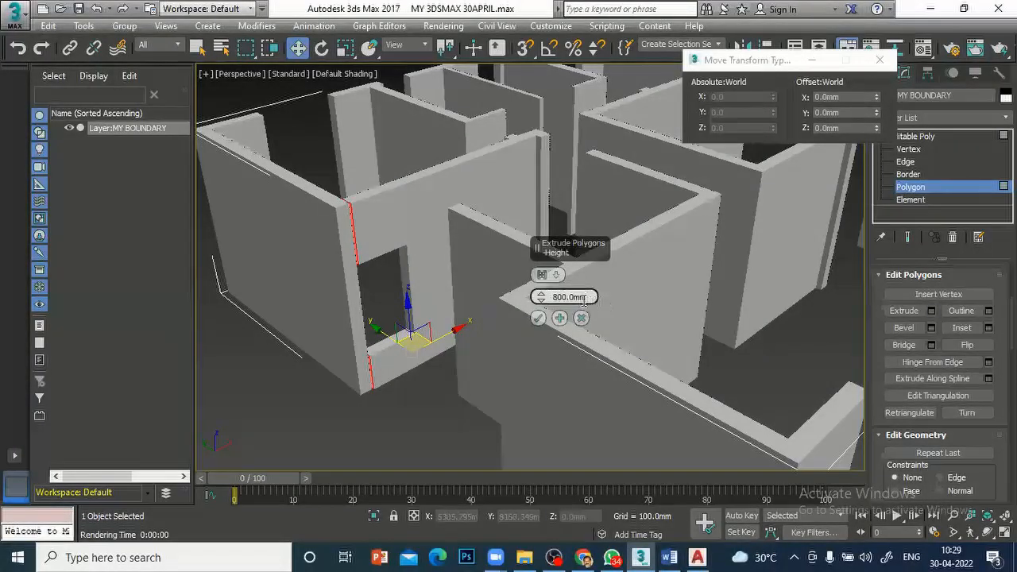
left_click(538, 318)
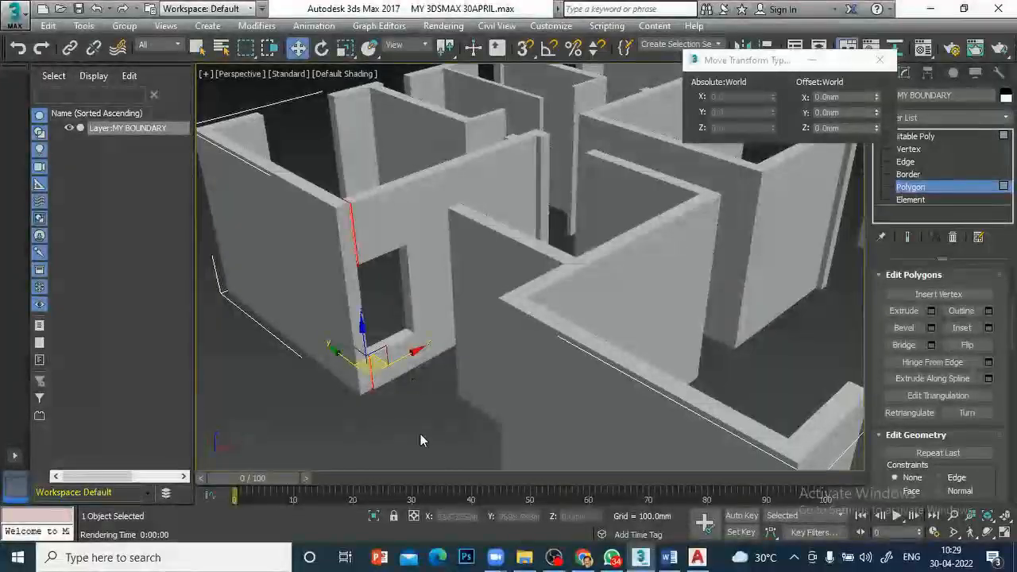
left_click(420, 434)
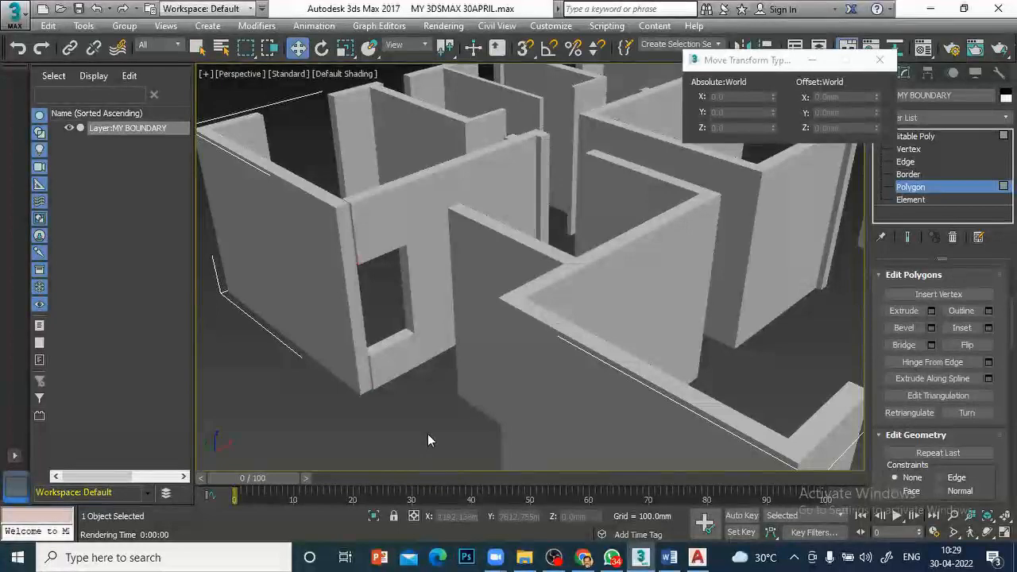
Extrude the lintel and sill polygons on the front wall end 1500 mm toward the adjacent wall to frame a window.
scroll(449, 417, "down", 5)
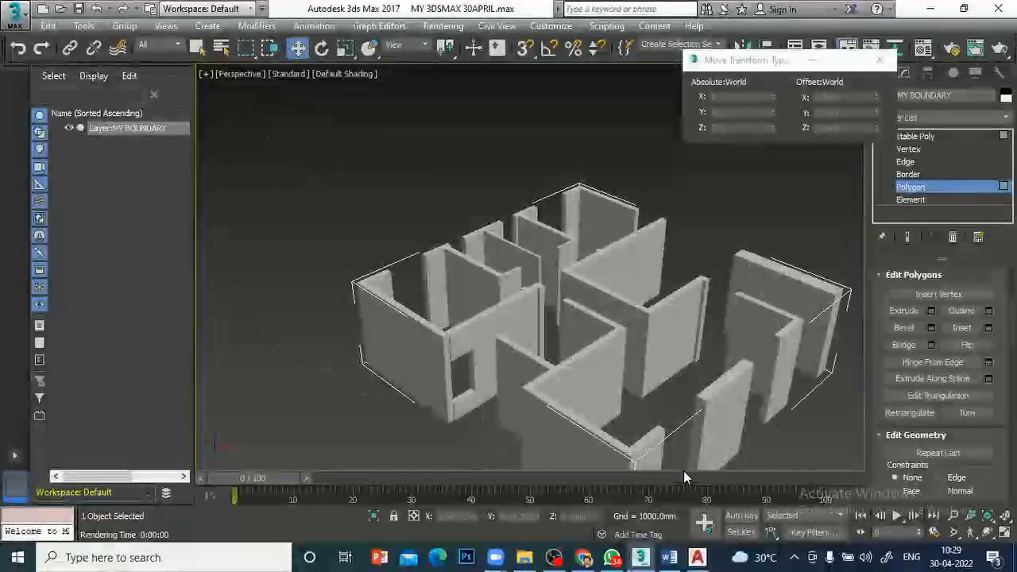
middle_click_drag(704, 452, 455, 316)
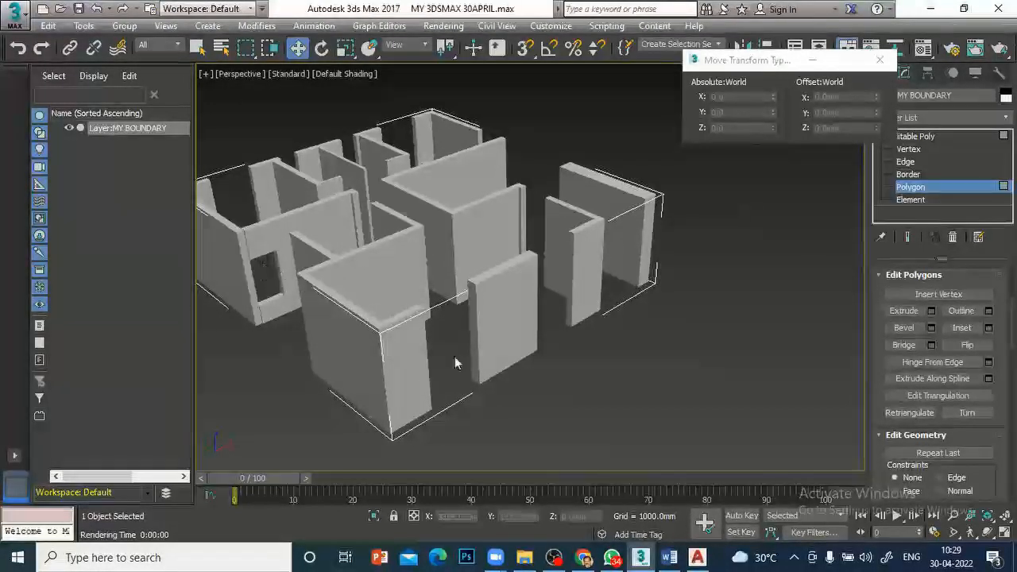
scroll(461, 352, "up", 3)
scroll(458, 351, "down", 3)
scroll(459, 351, "up", 4)
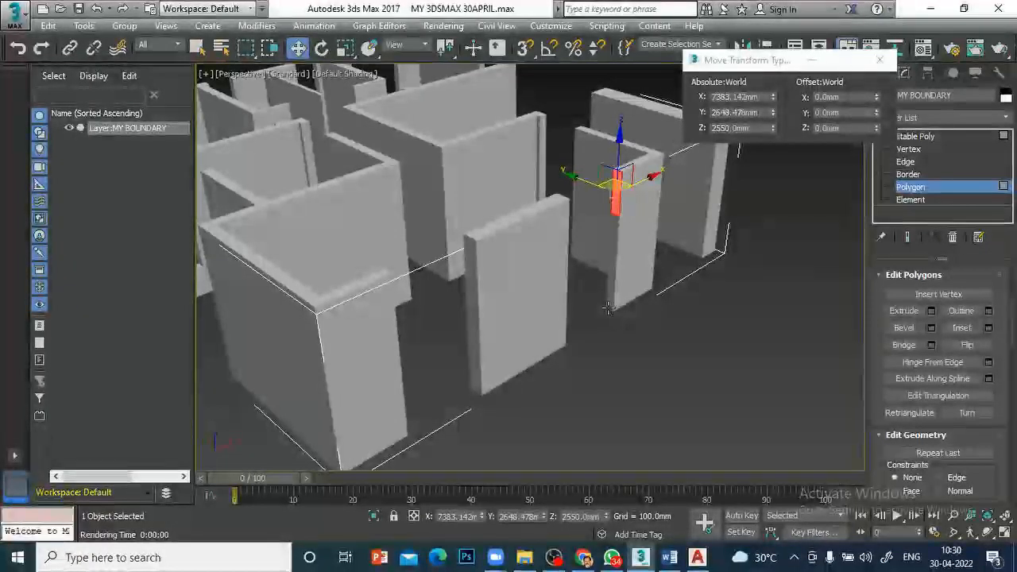
left_click(609, 309, "ctrl")
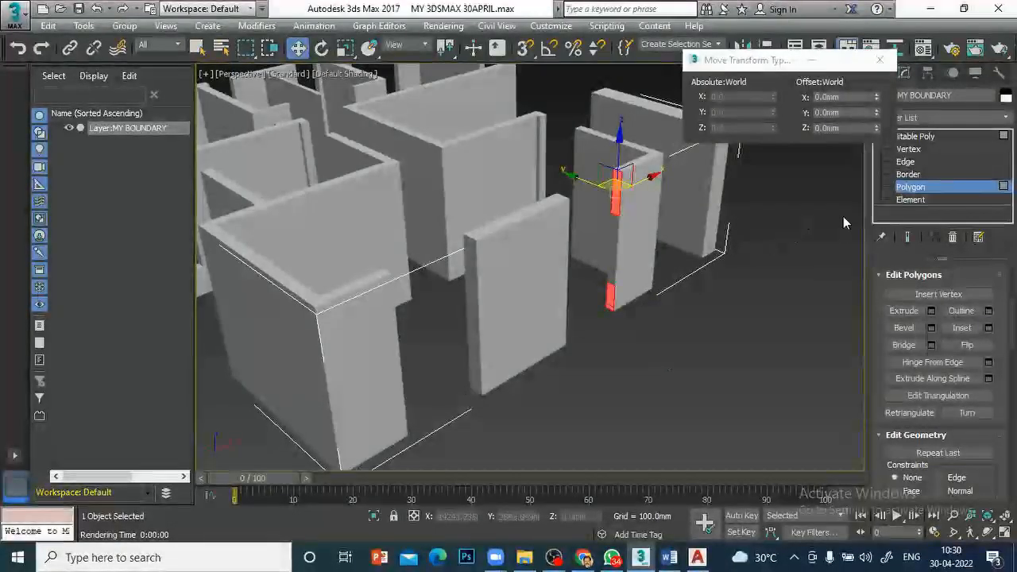
left_click(931, 312)
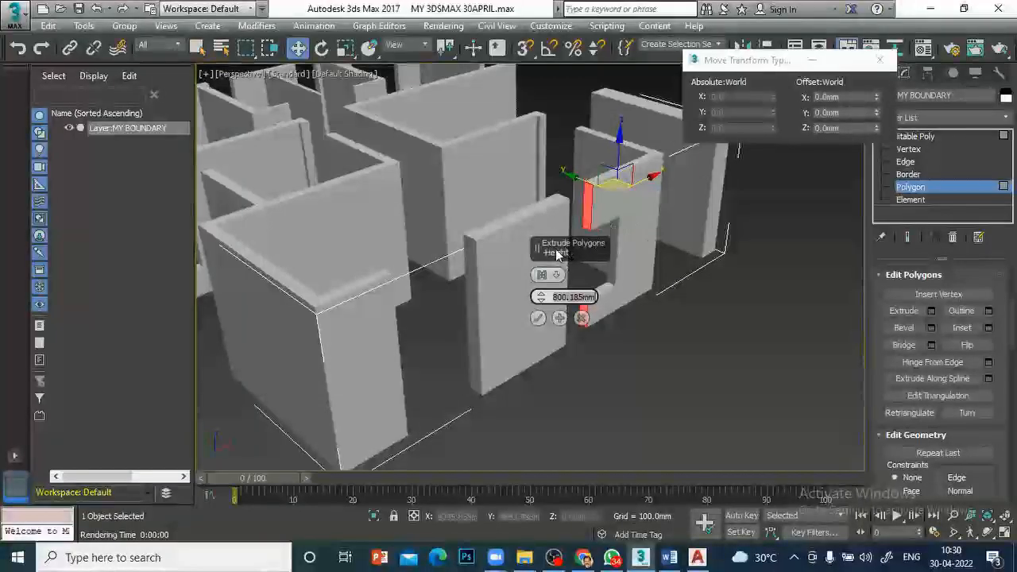
type("1500")
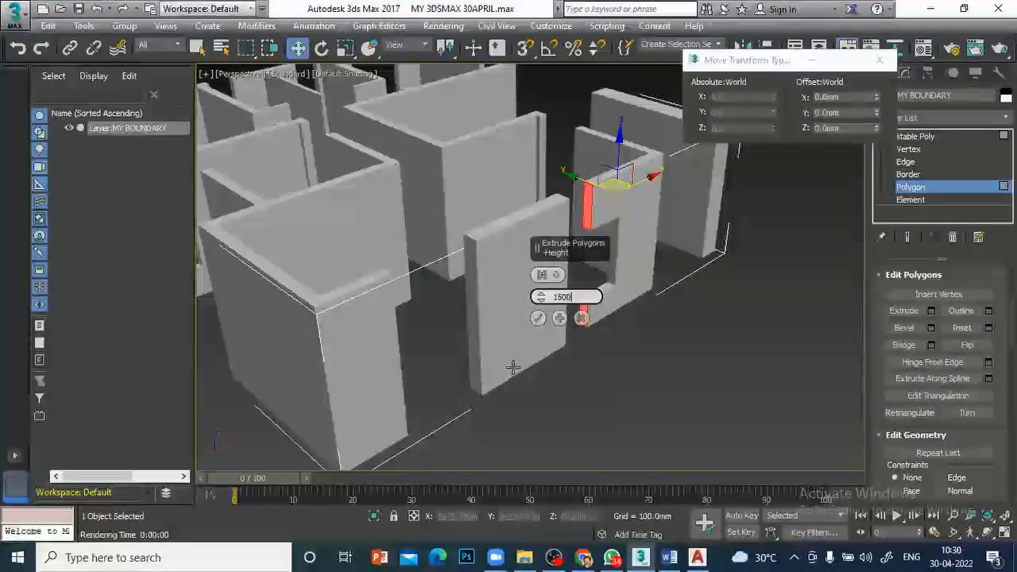
left_click(540, 320)
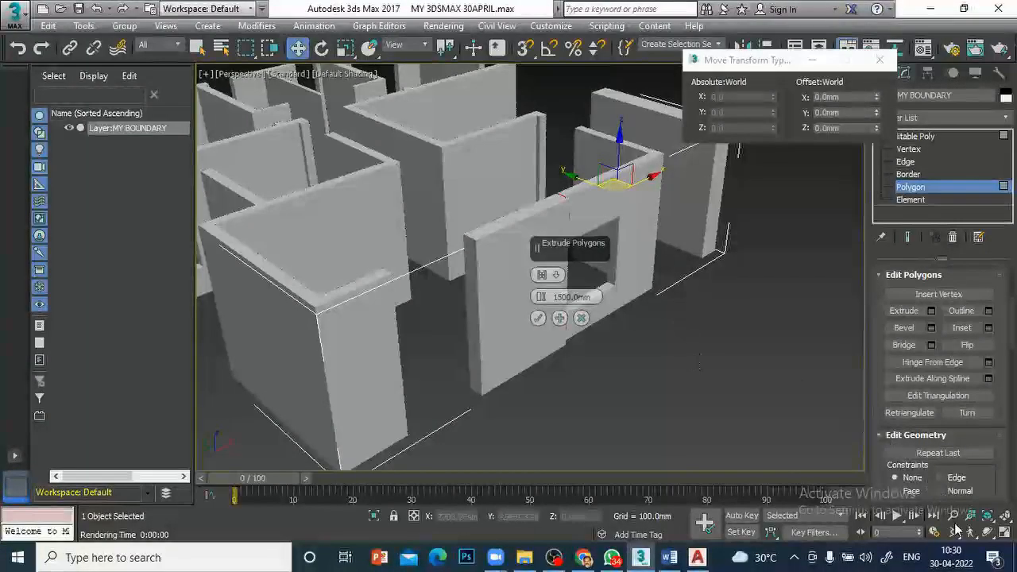
left_click(537, 318)
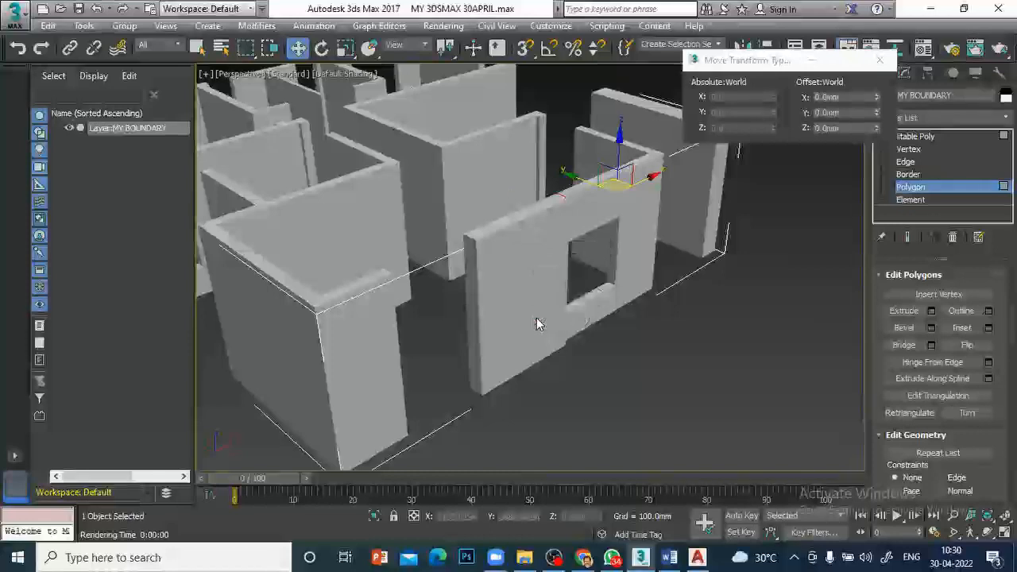
Orbit to the opposite side of the walls and select the lintel polygon on the far wall end with the Move tool.
left_click(988, 532)
left_click_drag(622, 315, 321, 216)
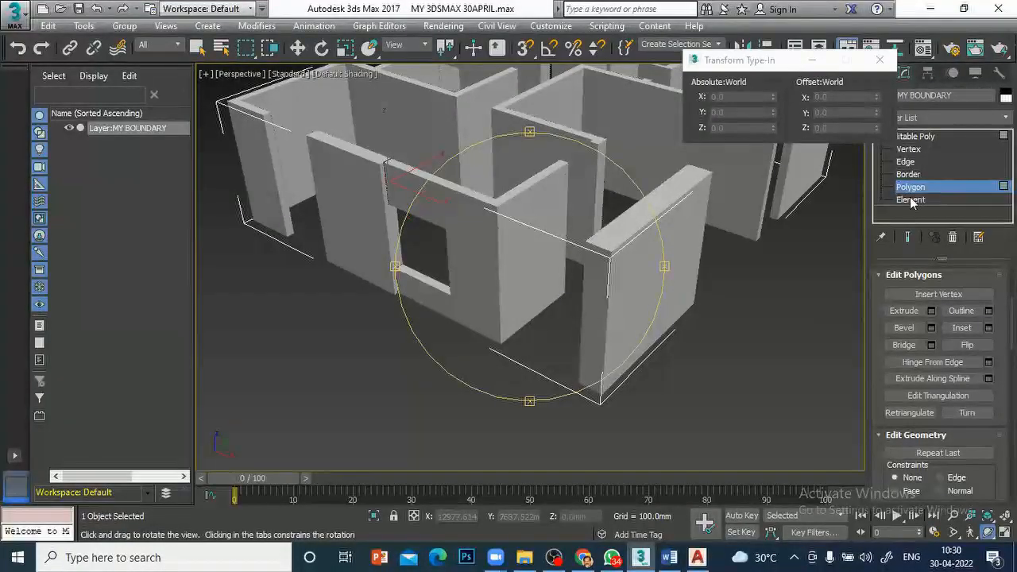
left_click(297, 47)
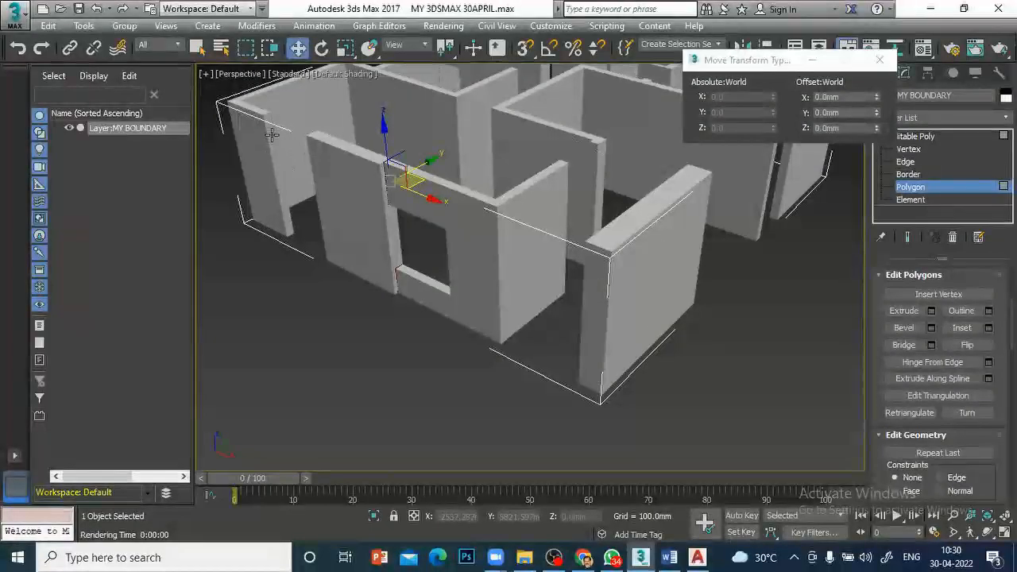
left_click(271, 135)
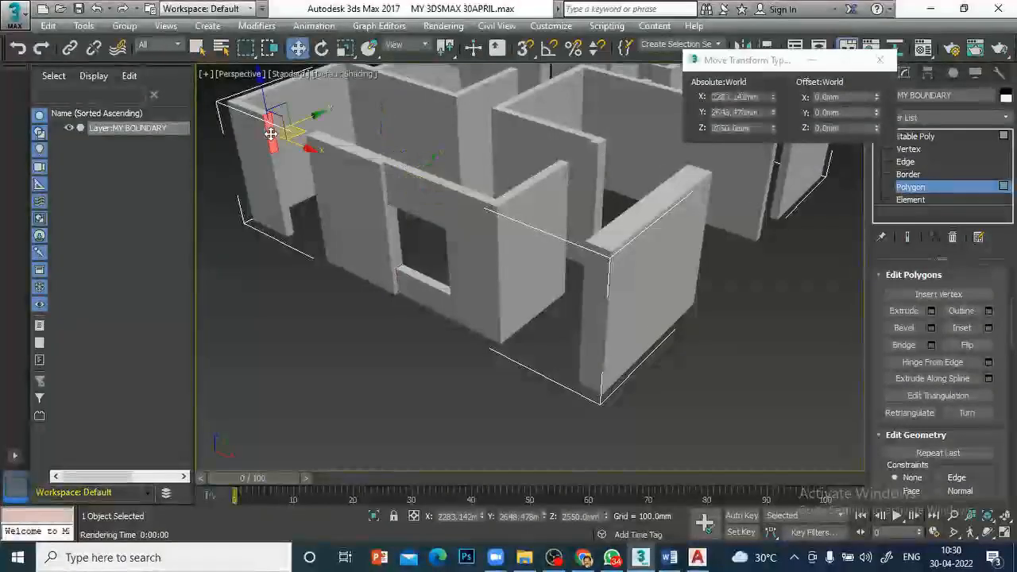
Extrude the upper and lower jamb polygons of the front wall's second window opening by 1500 mm to close it above and below.
left_click(289, 230, "ctrl")
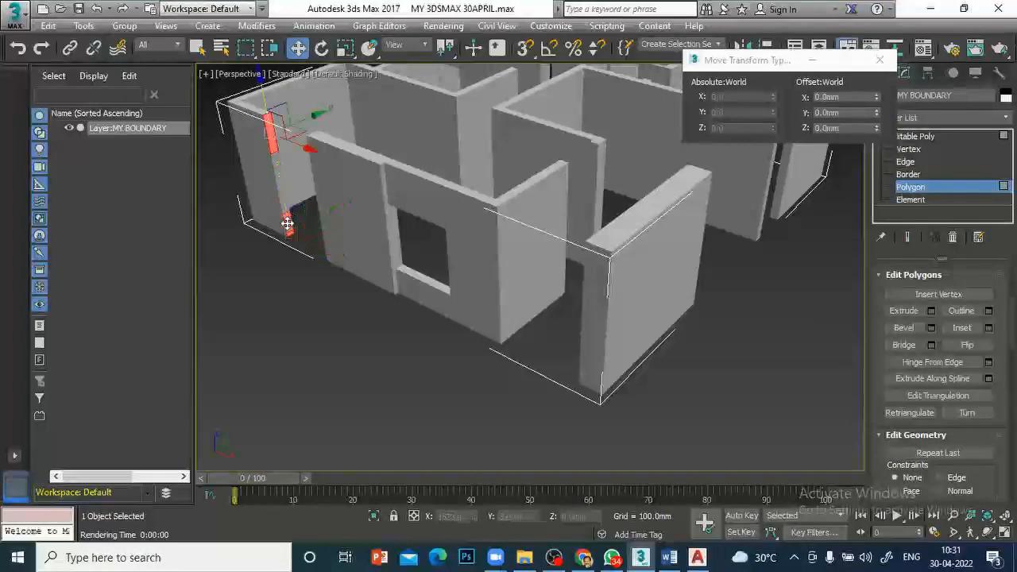
left_click(931, 311)
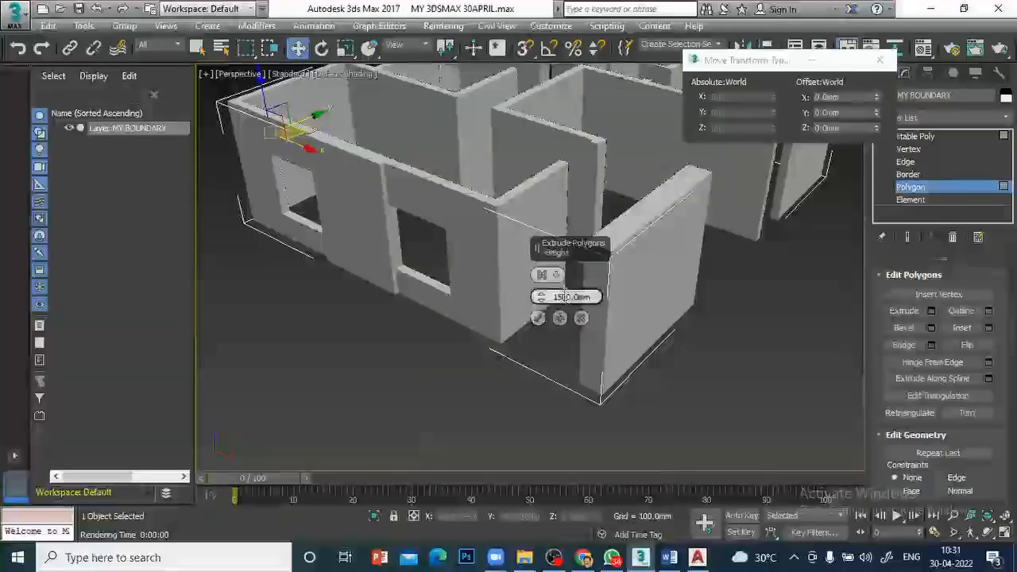
left_click(536, 318)
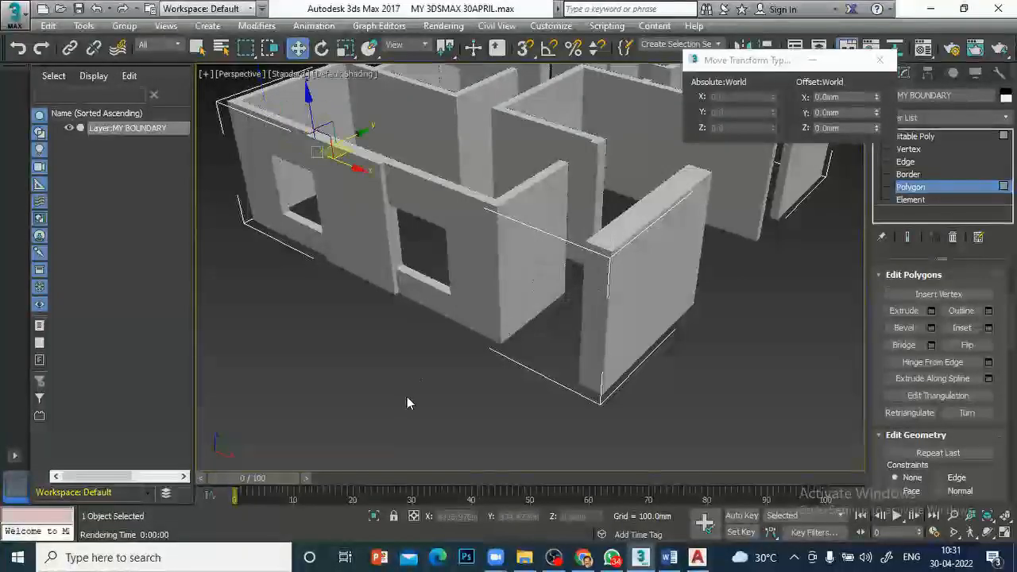
scroll(407, 397, "down", 5)
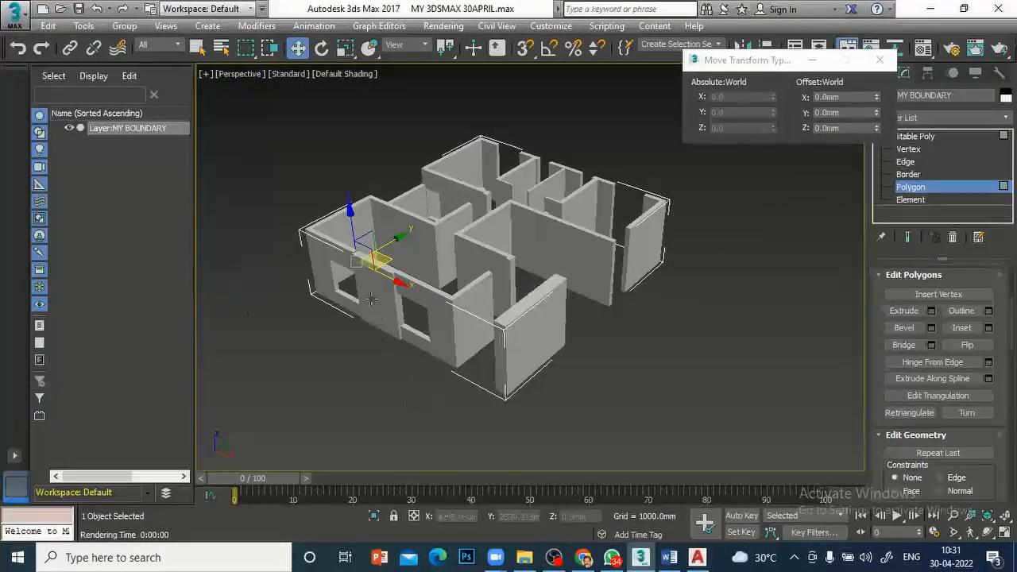
scroll(633, 372, "up", 5)
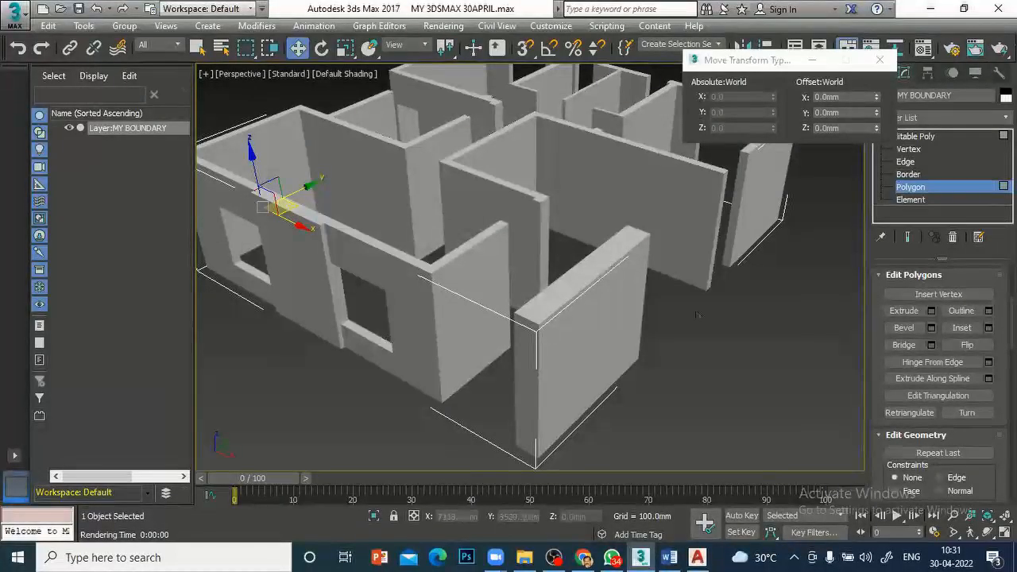
Switch to AutoCAD and measure with DIST the door opening in the room's side wall facing the detached wall in plan-3d.dwg.
key("ctrl+r")
left_click_drag(576, 246, 492, 234)
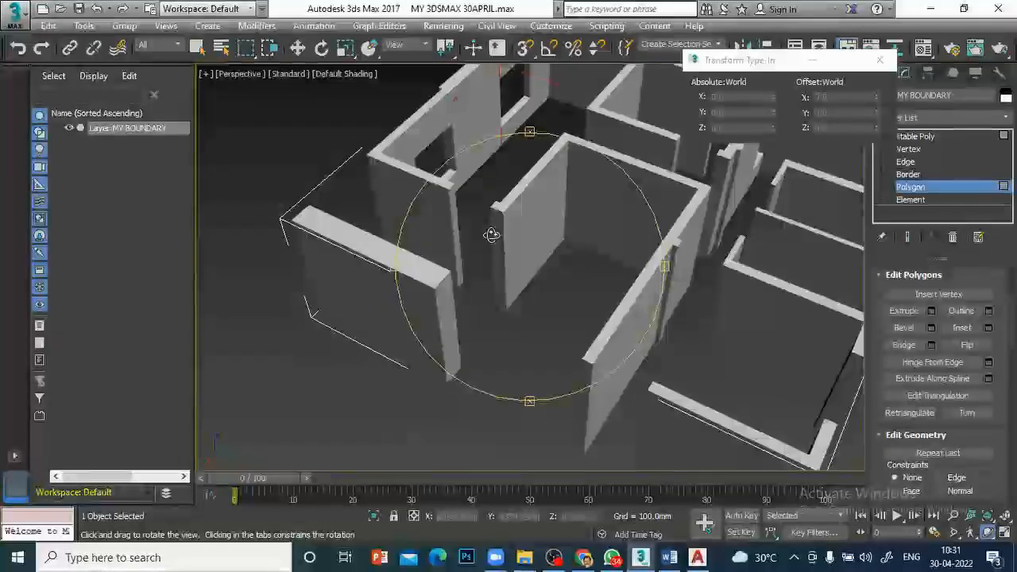
left_click(698, 557)
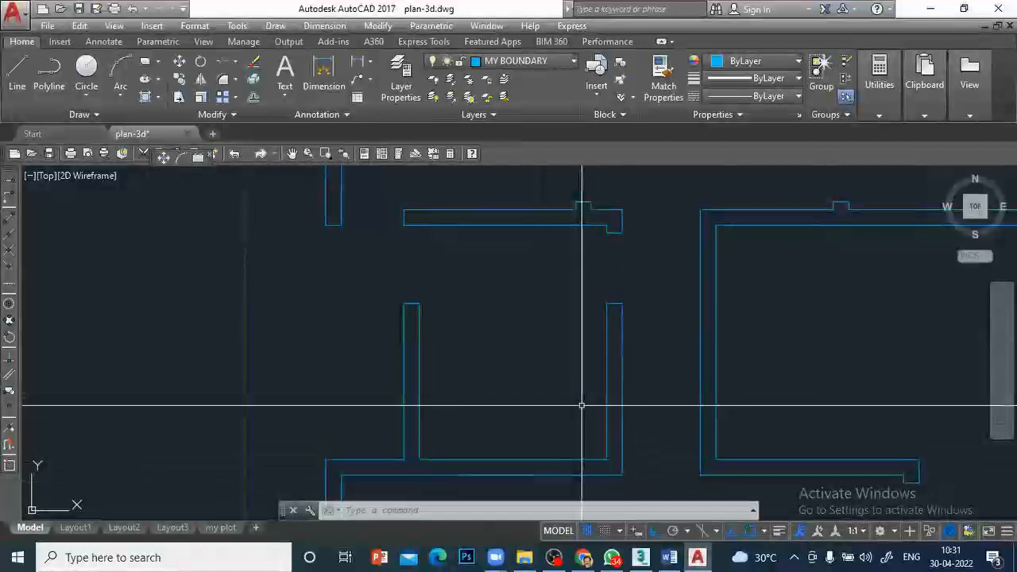
middle_click_drag(710, 431, 670, 295)
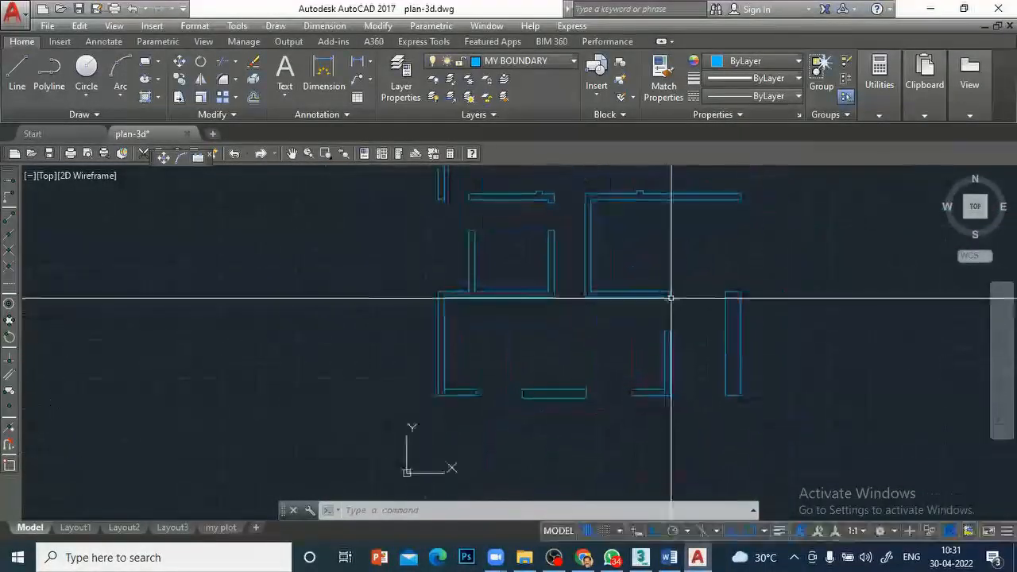
scroll(683, 341, "up", 2)
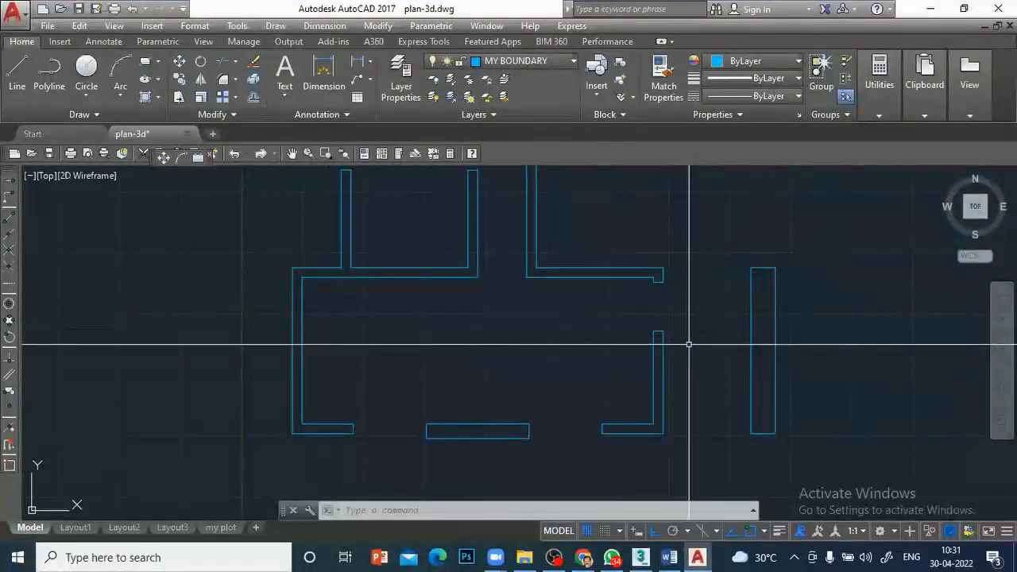
type("dist")
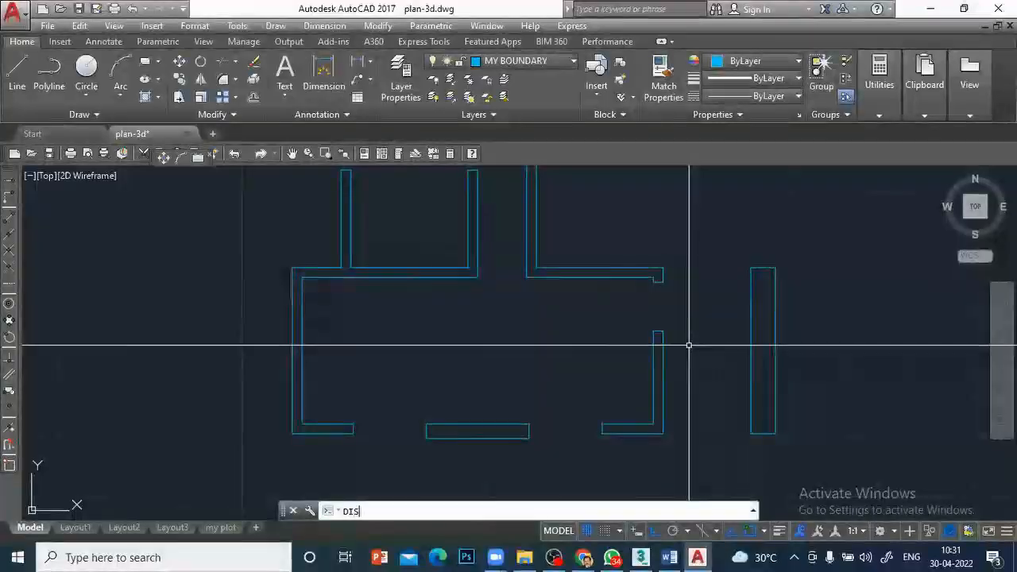
key("Return")
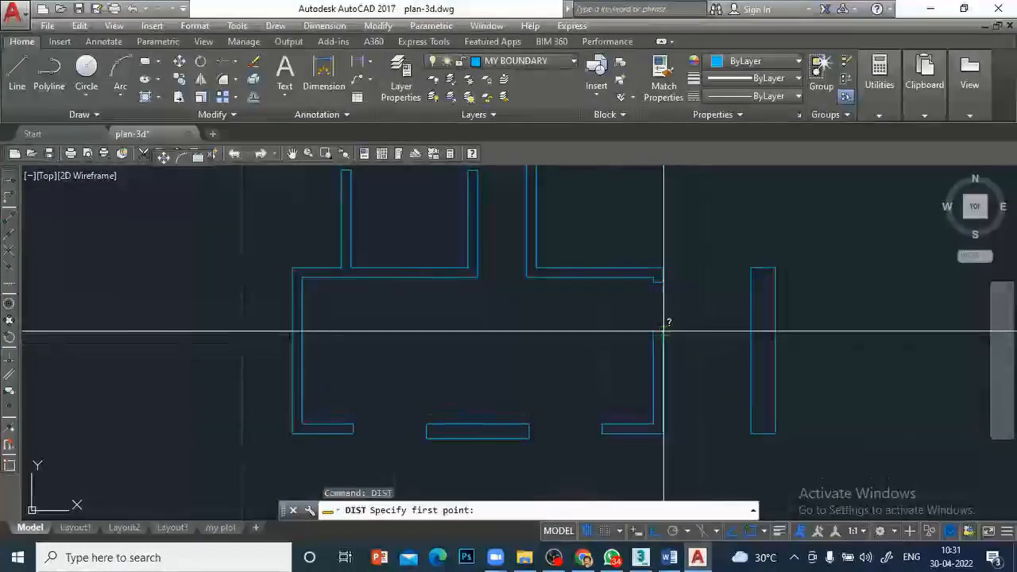
left_click(664, 331)
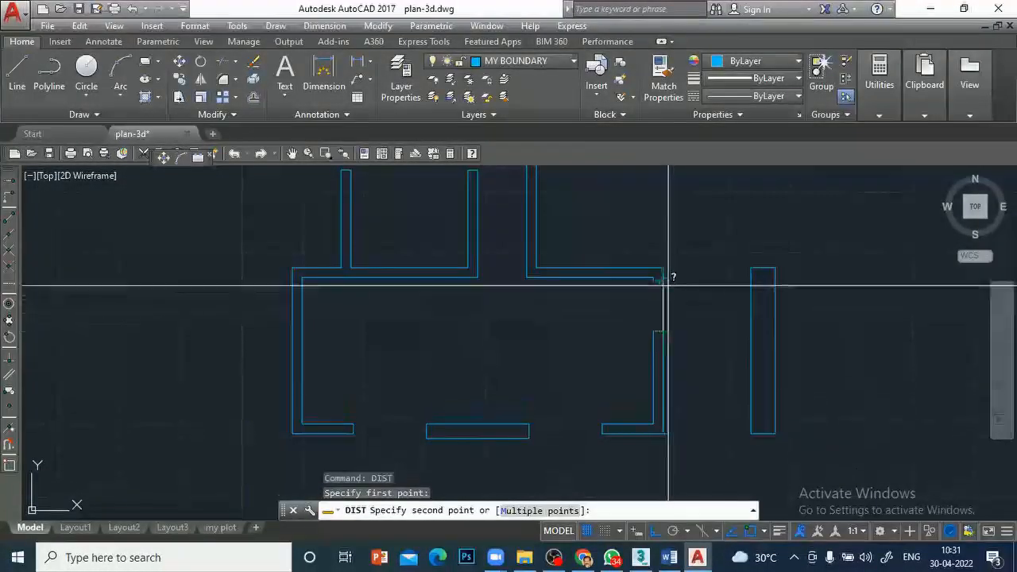
left_click(695, 292)
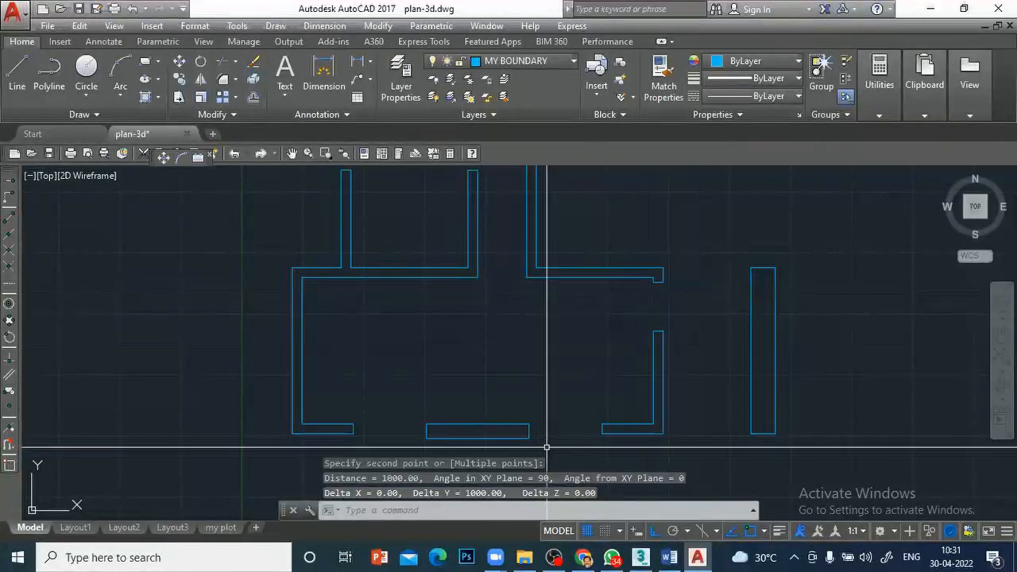
Switch back to 3ds Max and extrude the upper jamb polygon beside the door opening by 1000 mm to form the lintel.
left_click(640, 556)
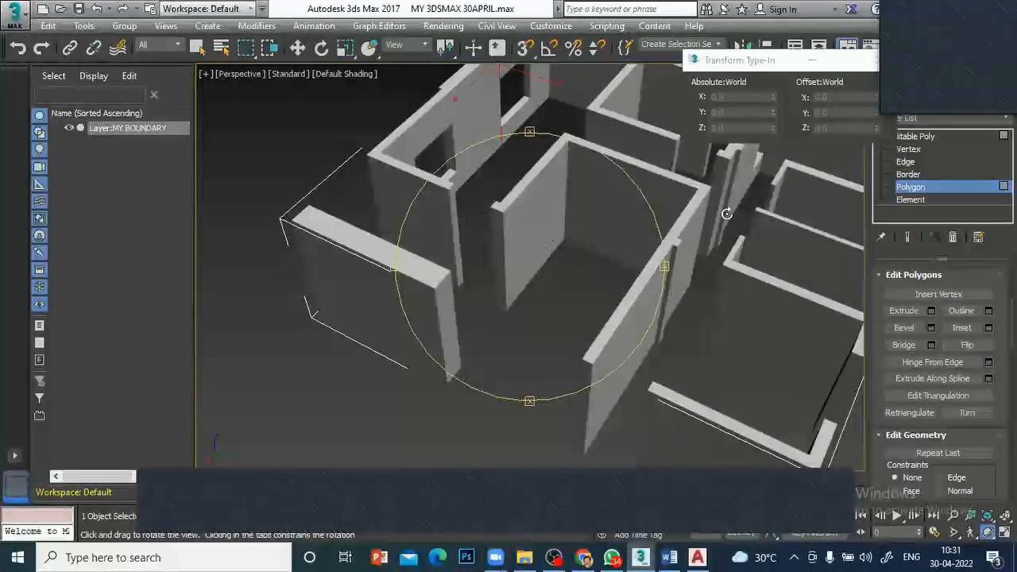
left_click(298, 48)
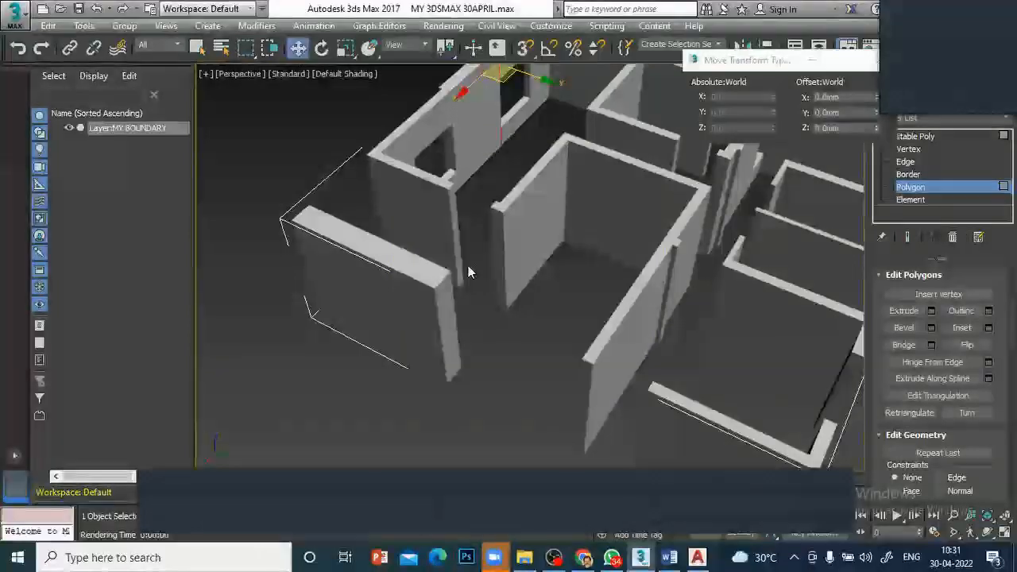
left_click(455, 200)
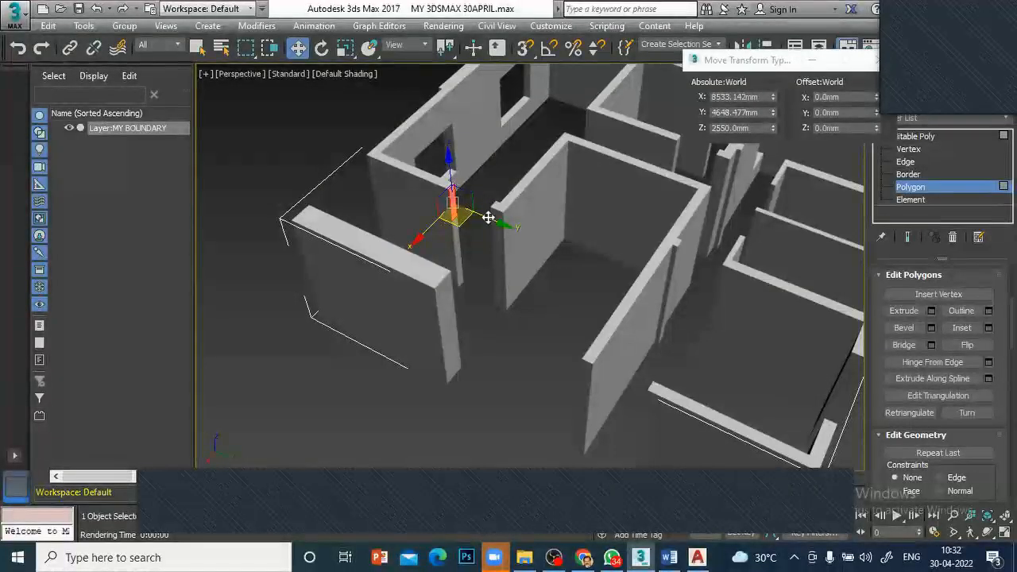
left_click(931, 311)
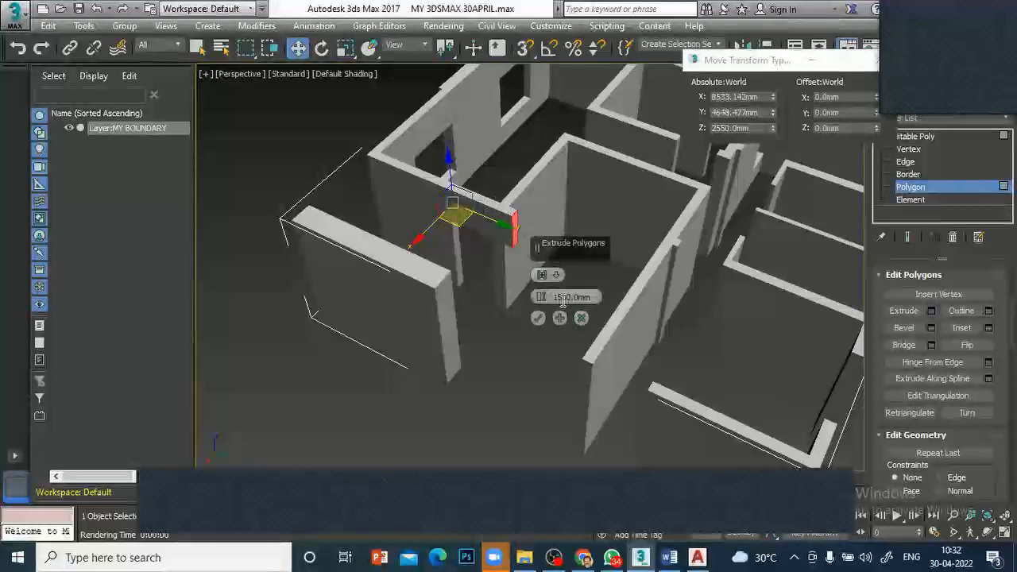
left_click(562, 298)
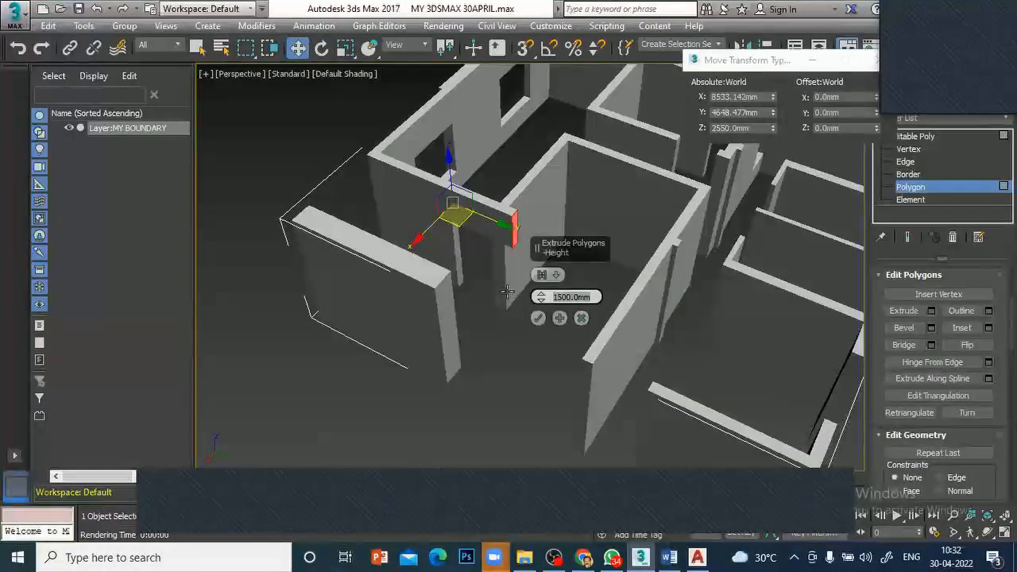
type("100")
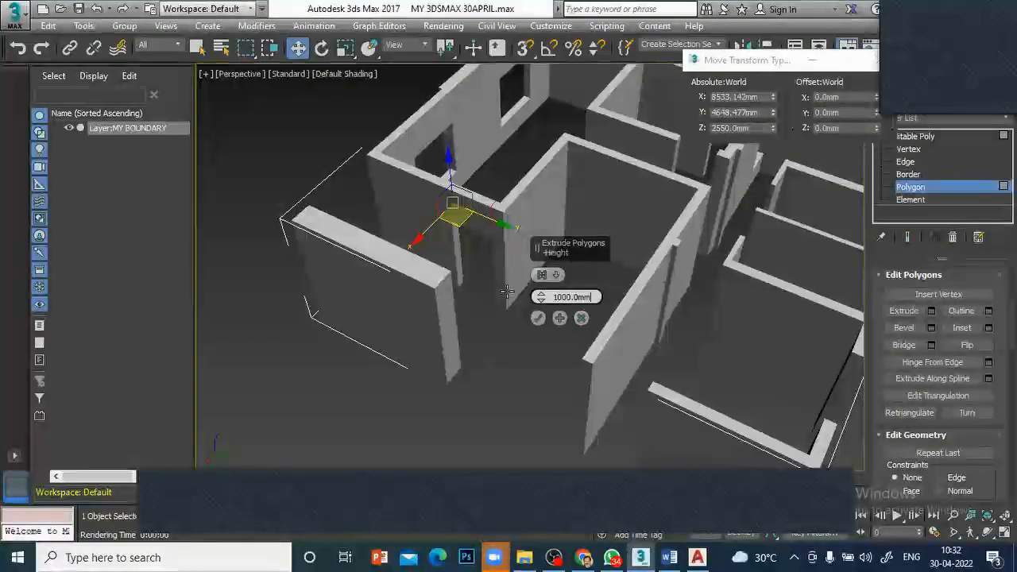
key("Return")
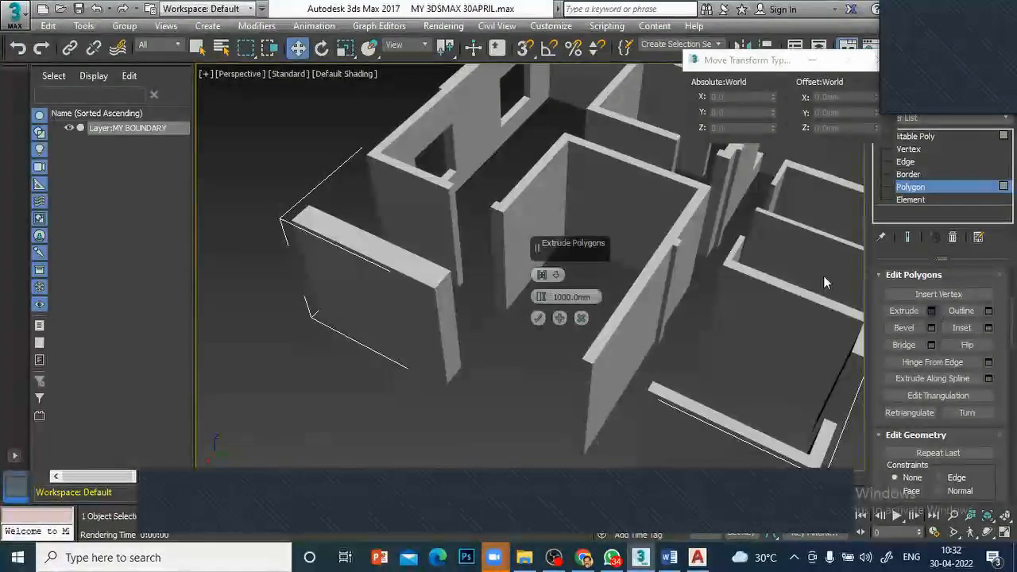
left_click(452, 200)
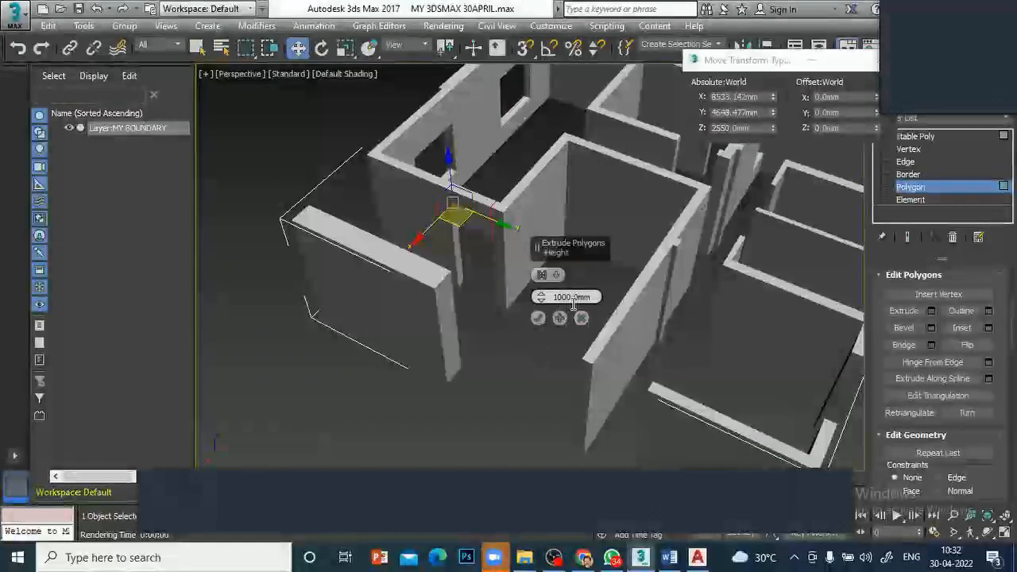
left_click(537, 318)
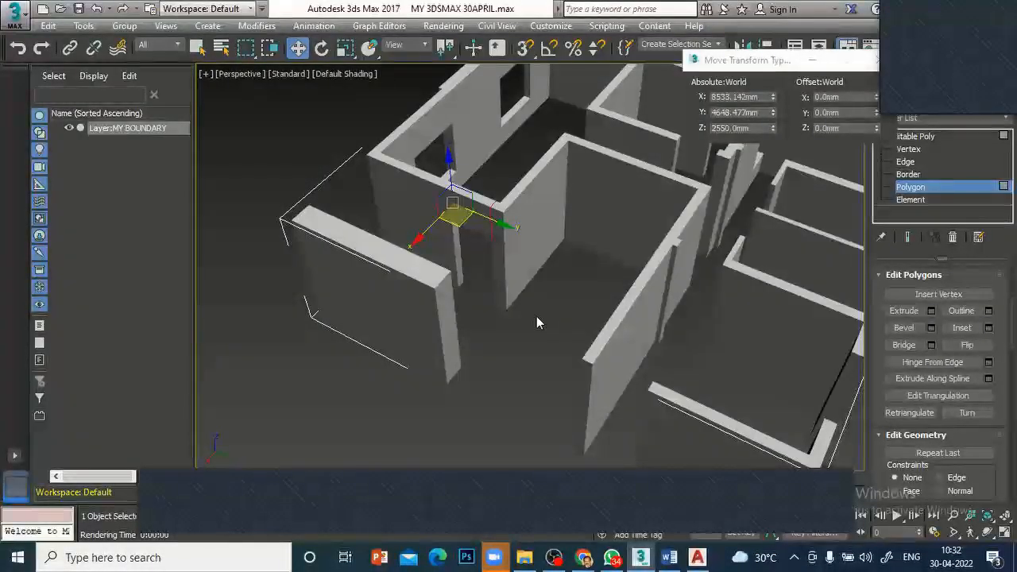
left_click(509, 405)
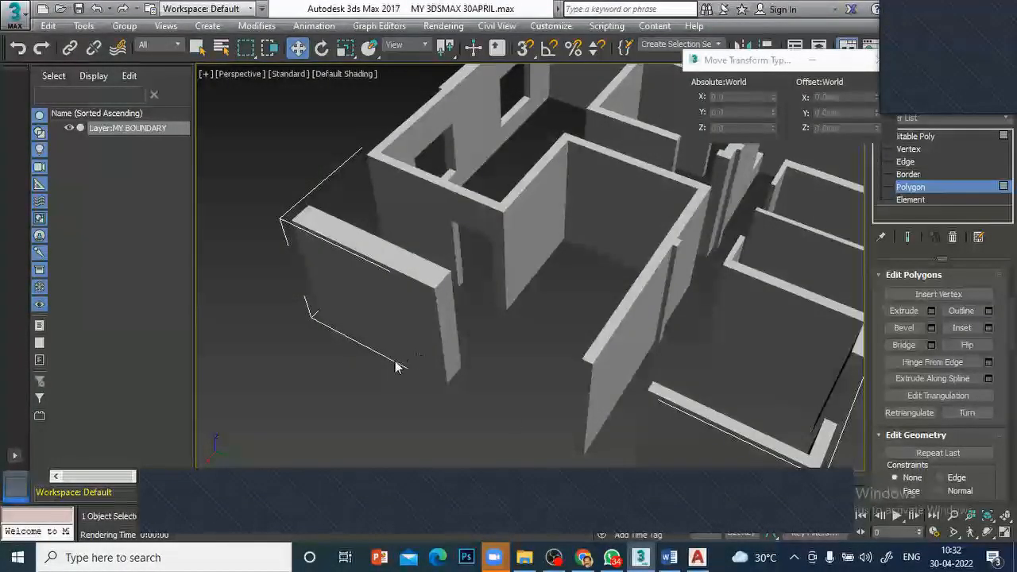
left_click(988, 532)
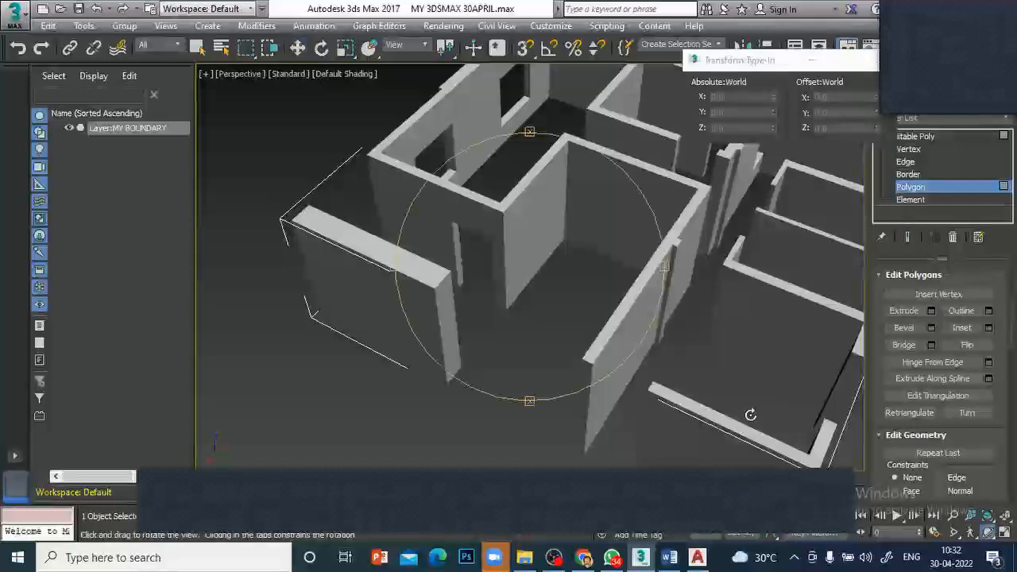
left_click_drag(596, 326, 806, 291)
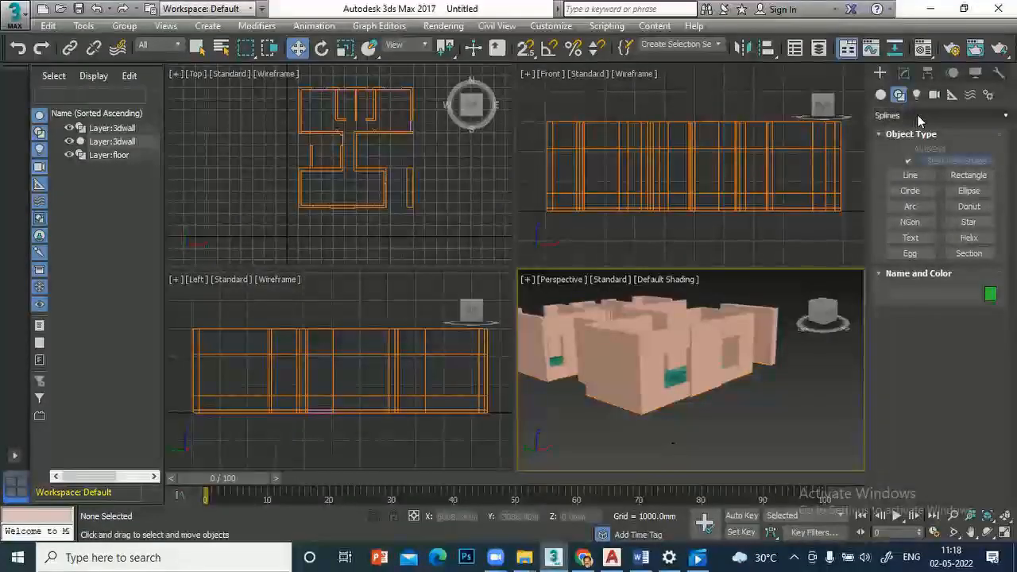
Choose the Casement type from the Windows geometry category and turn on 2.5D snapping.
left_click(880, 95)
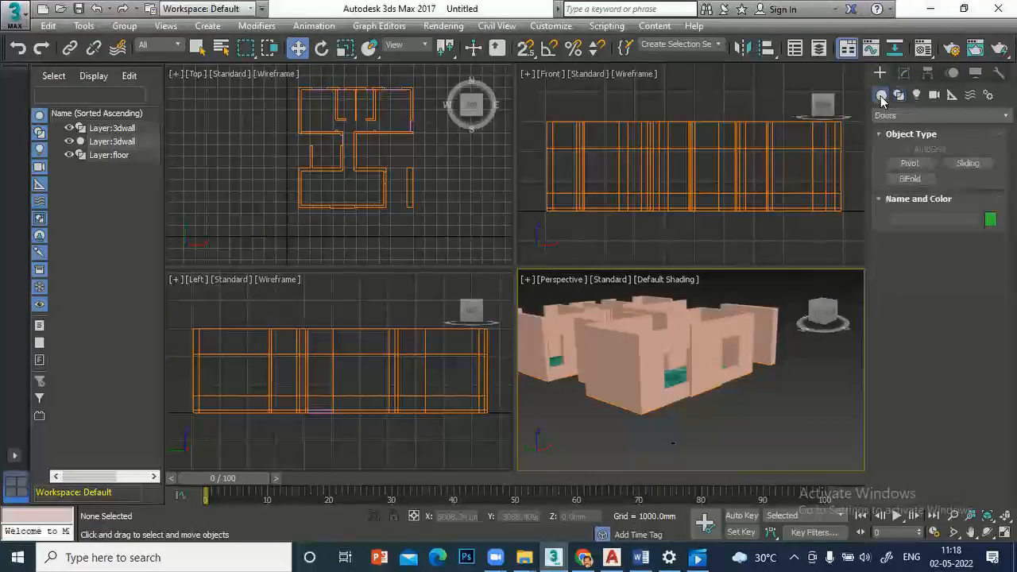
left_click(931, 116)
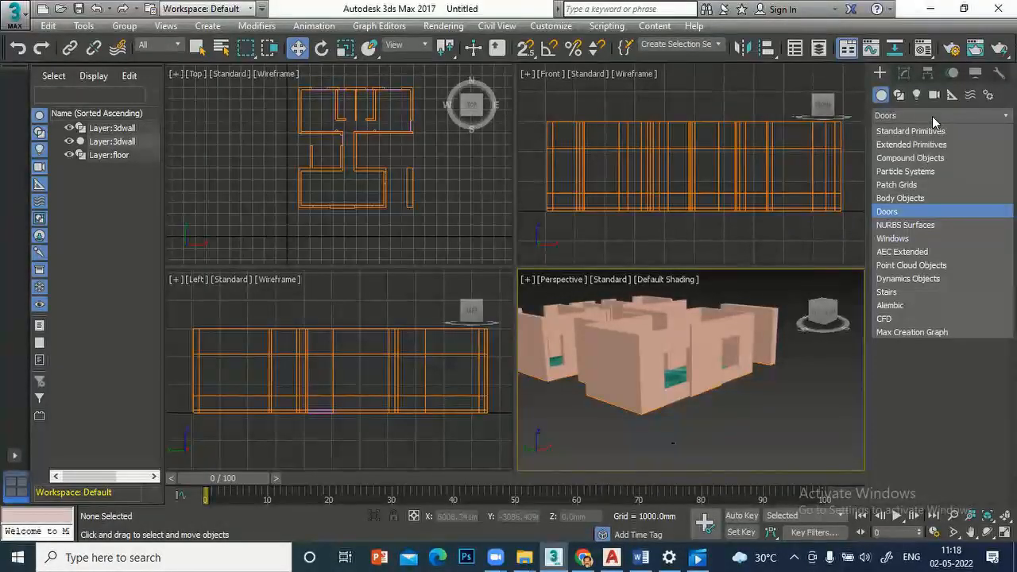
left_click(895, 239)
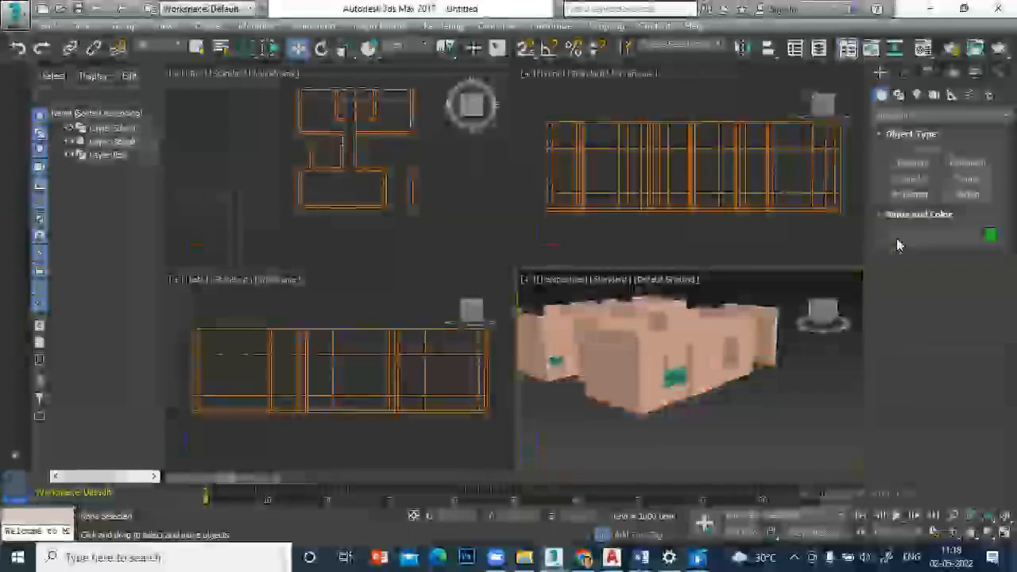
left_click(968, 163)
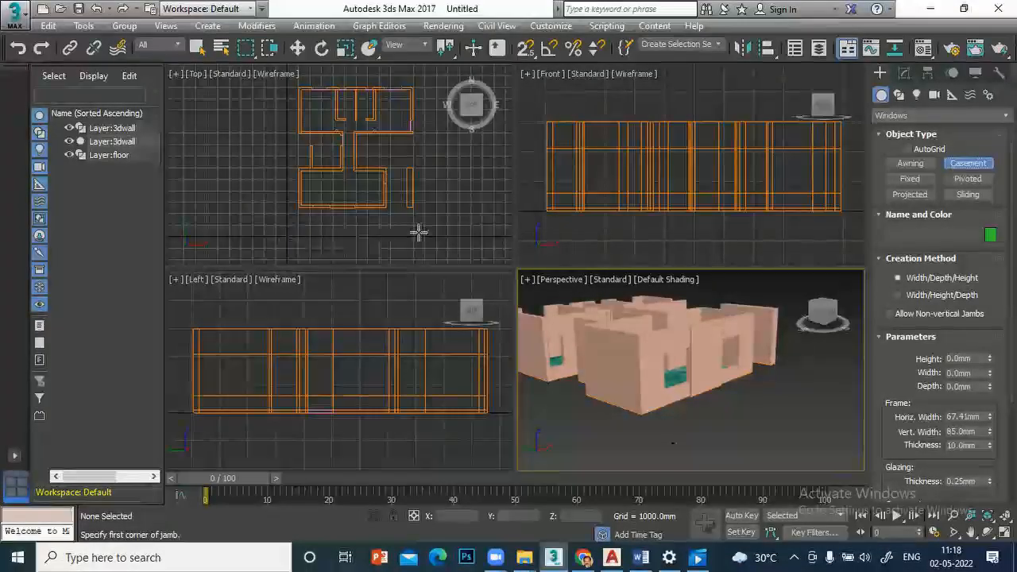
right_click(528, 50)
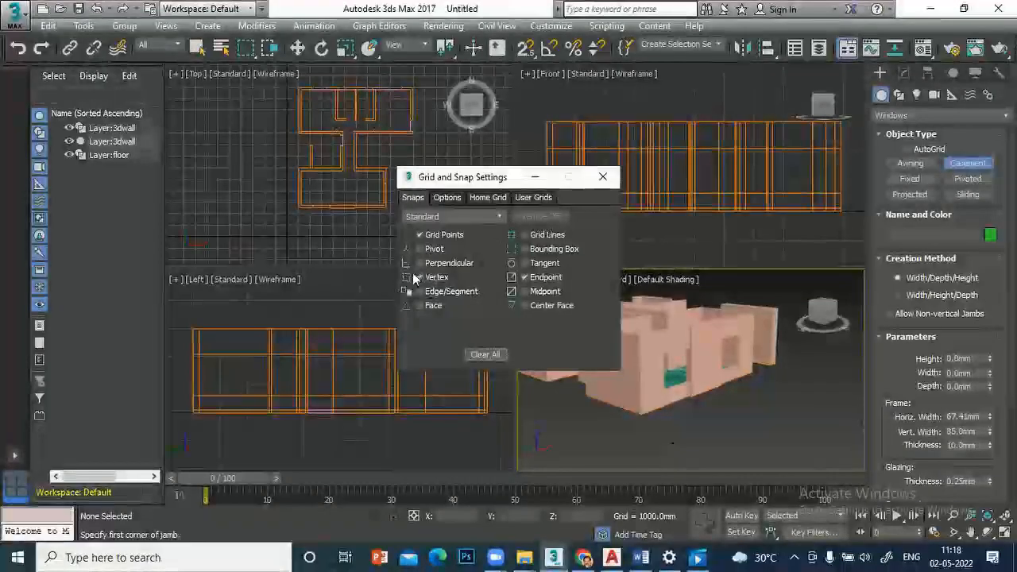
left_click(602, 176)
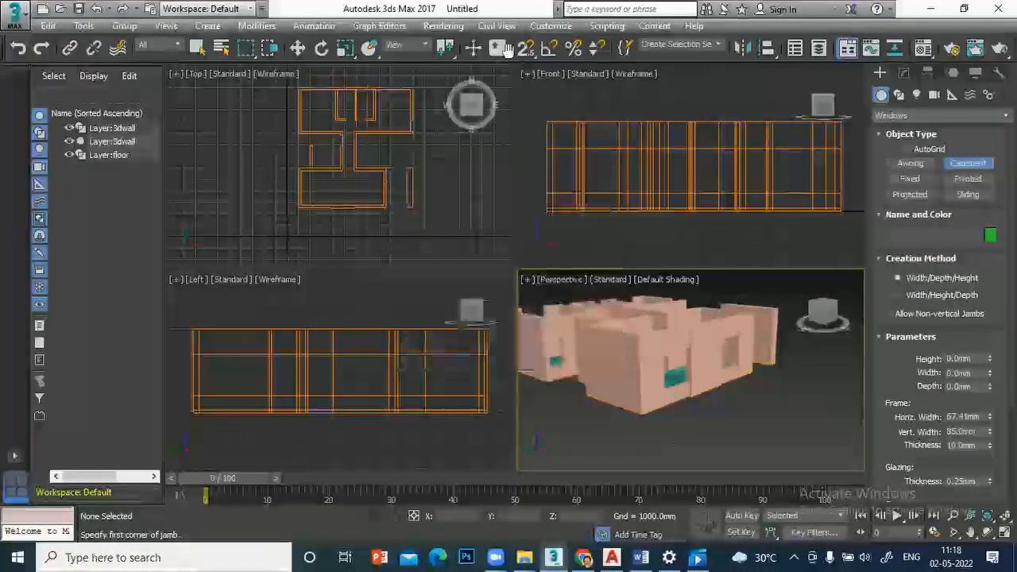
left_click(529, 50)
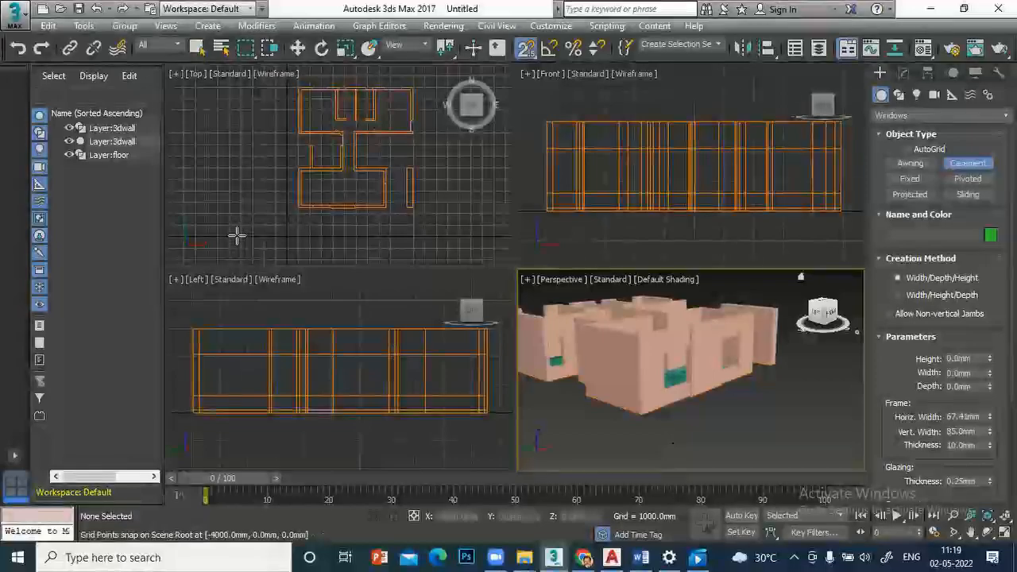
Create a casement window beside the house in the Top view, about 6000 mm wide, 1000 mm deep and 4169 mm high, and turn off snapping.
left_click_drag(236, 236, 320, 233)
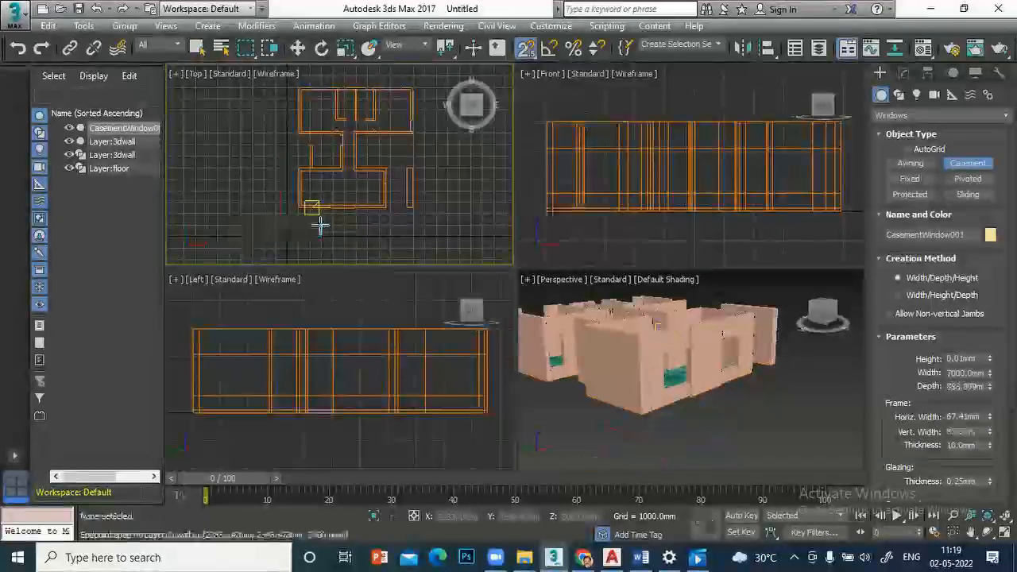
right_click(320, 226)
scroll(279, 220, "up", 5)
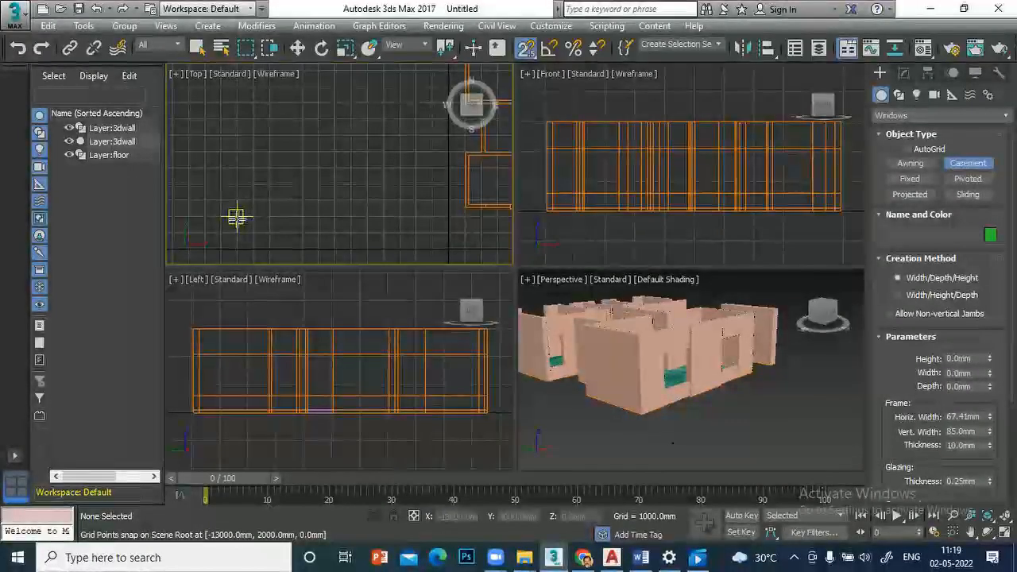
left_click_drag(220, 217, 319, 215)
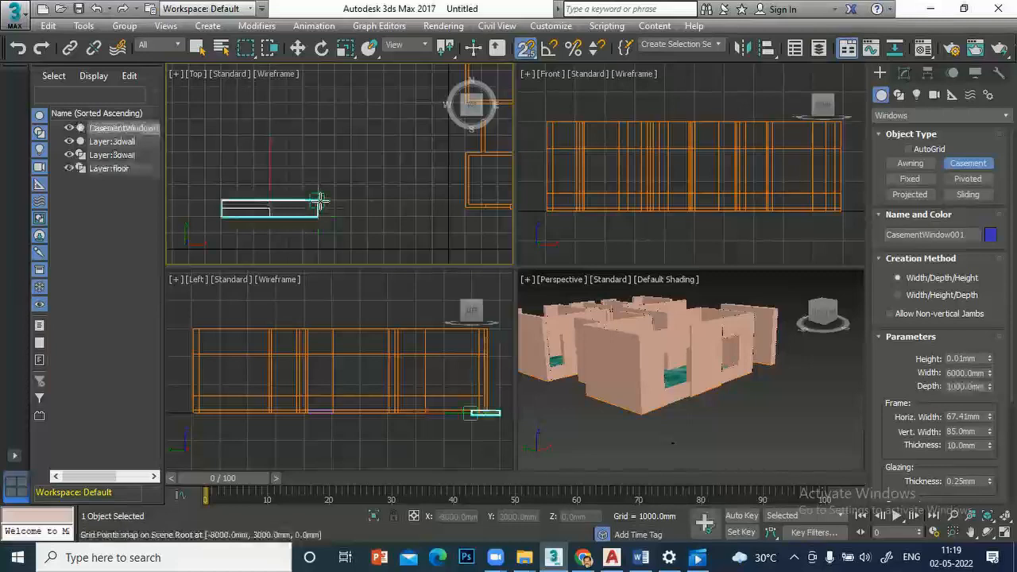
left_click(319, 200)
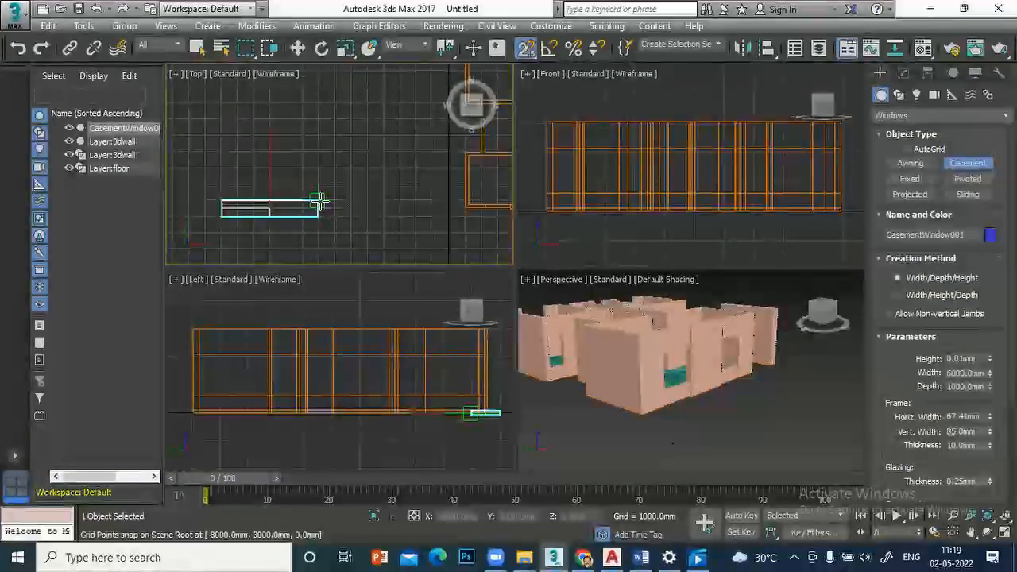
left_click(330, 134)
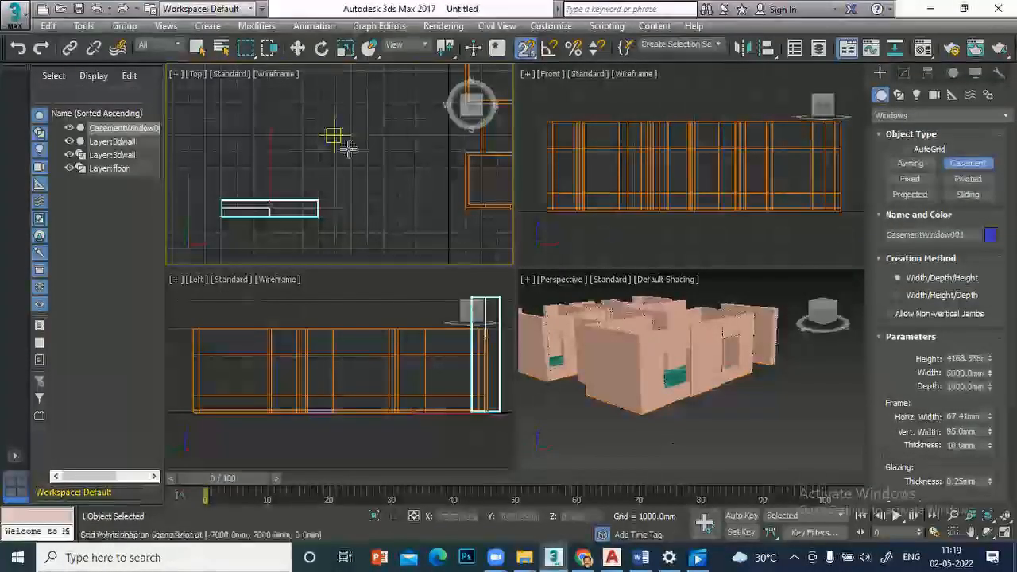
left_click(525, 48)
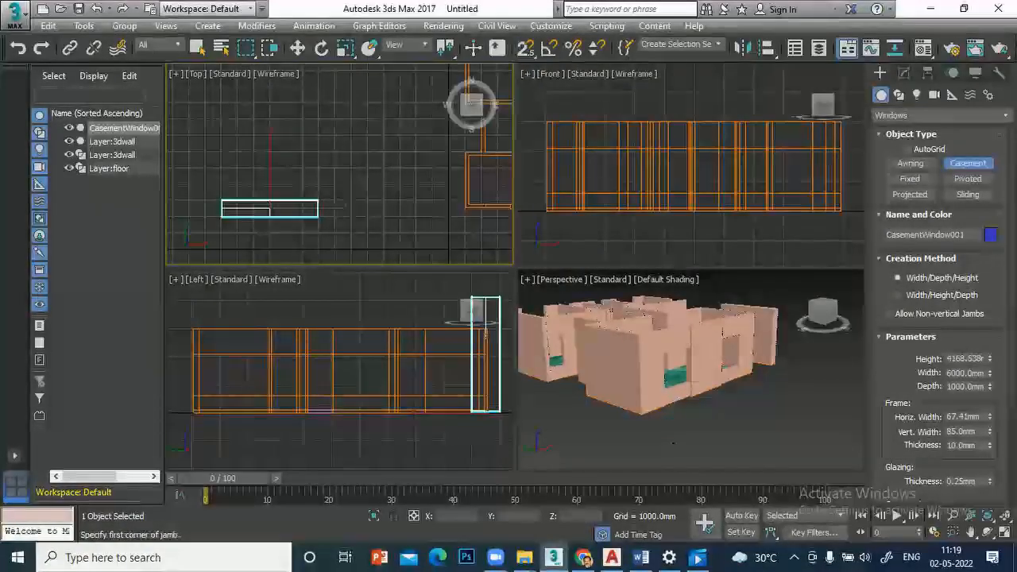
Set the new casement window's height to 1500 mm in its modify parameters.
key("alt+w")
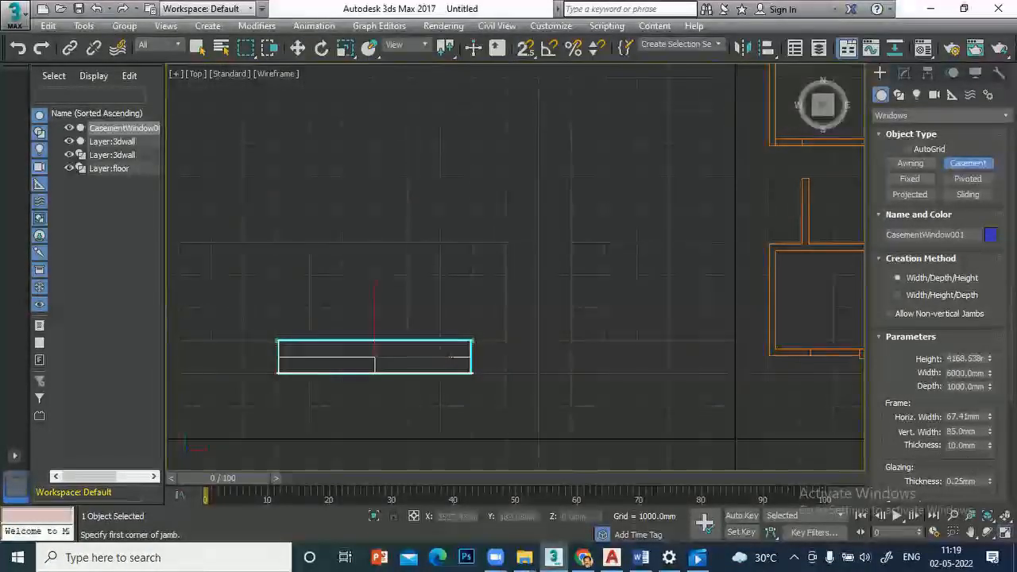
left_click(1004, 532)
scroll(775, 413, "down", 4)
middle_click_drag(624, 376, 626, 306)
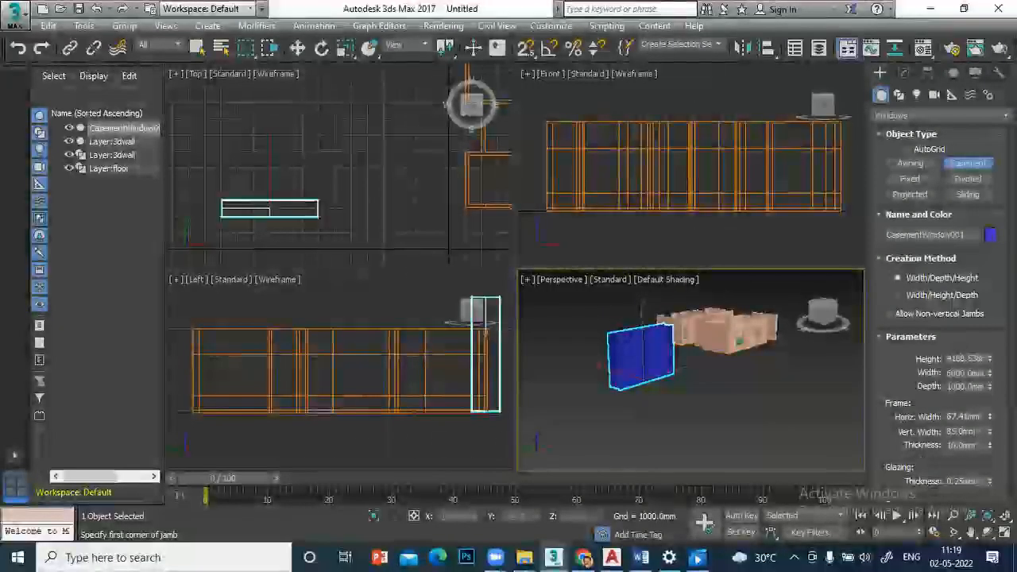
key("alt+w")
middle_click_drag(403, 232, 389, 276)
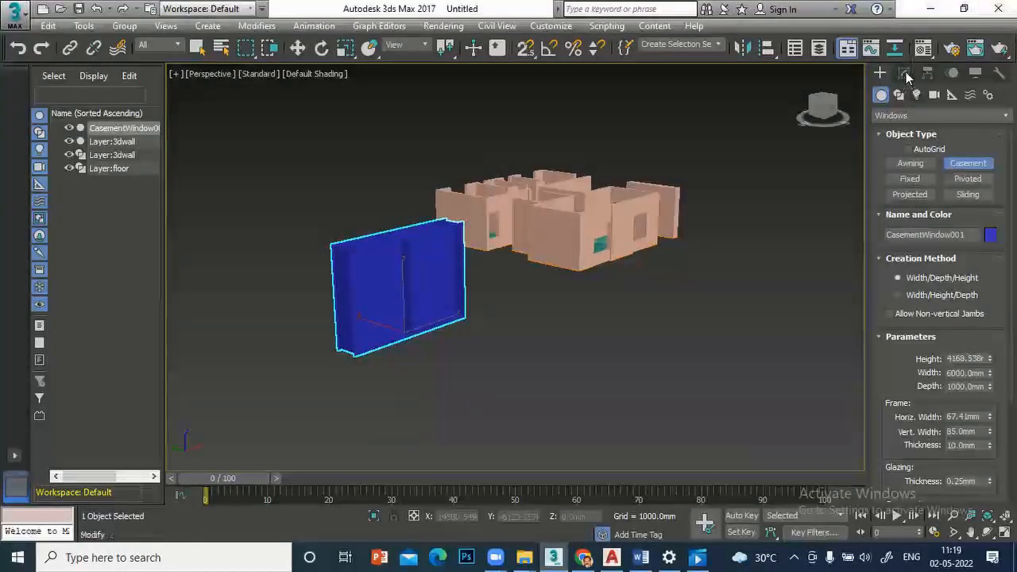
left_click(904, 73)
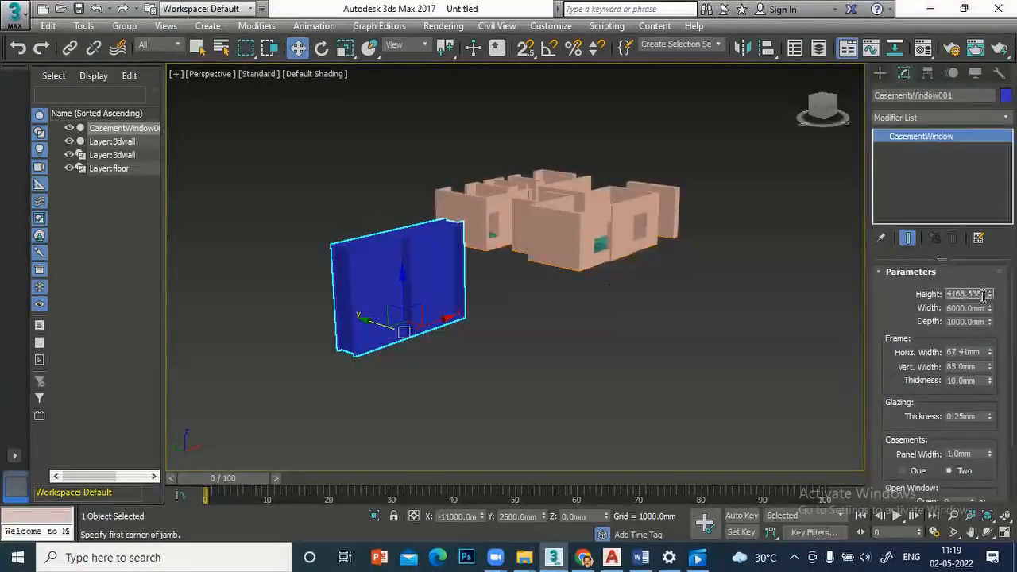
left_click_drag(983, 295, 860, 286)
type("1500")
key("Return")
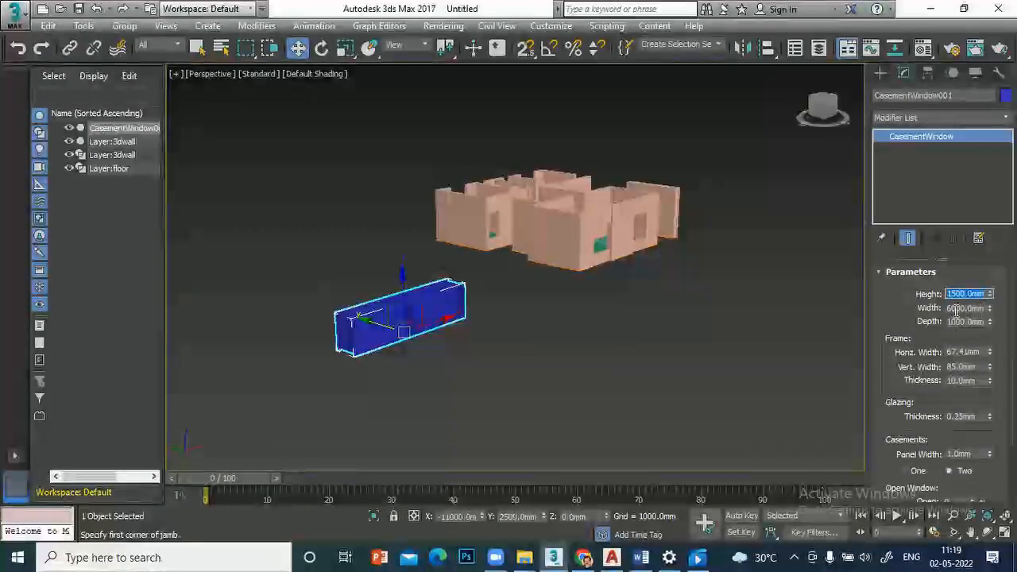
Set the casement window's width to 1500 mm and its depth to 100 mm.
key("Tab")
type("150")
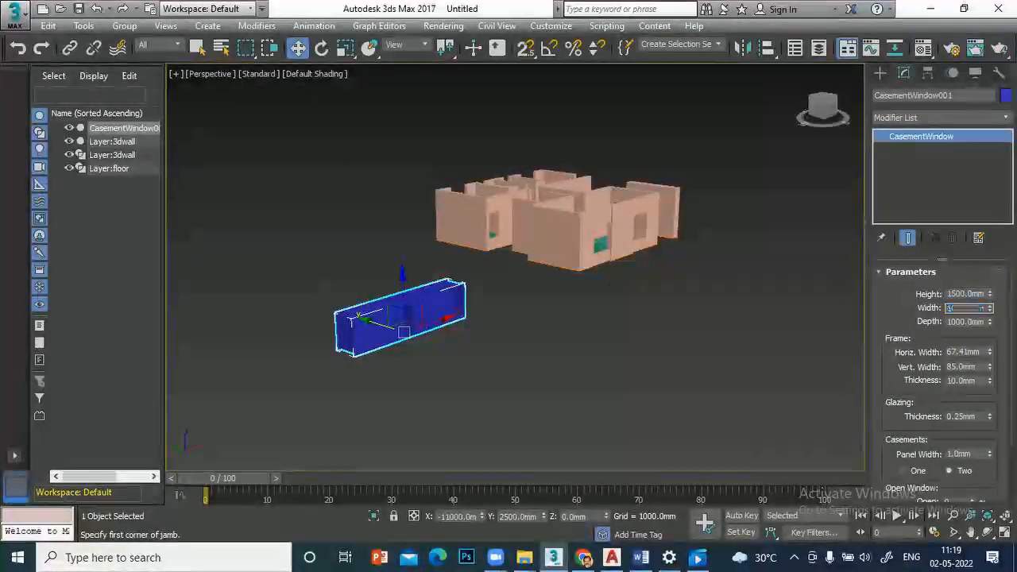
type("0")
key("Return")
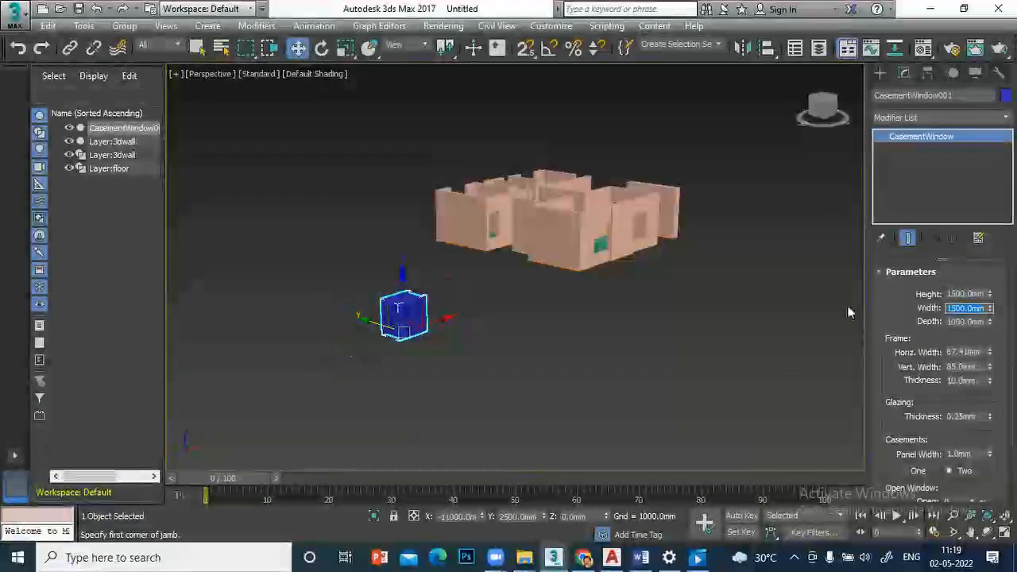
left_click(972, 321)
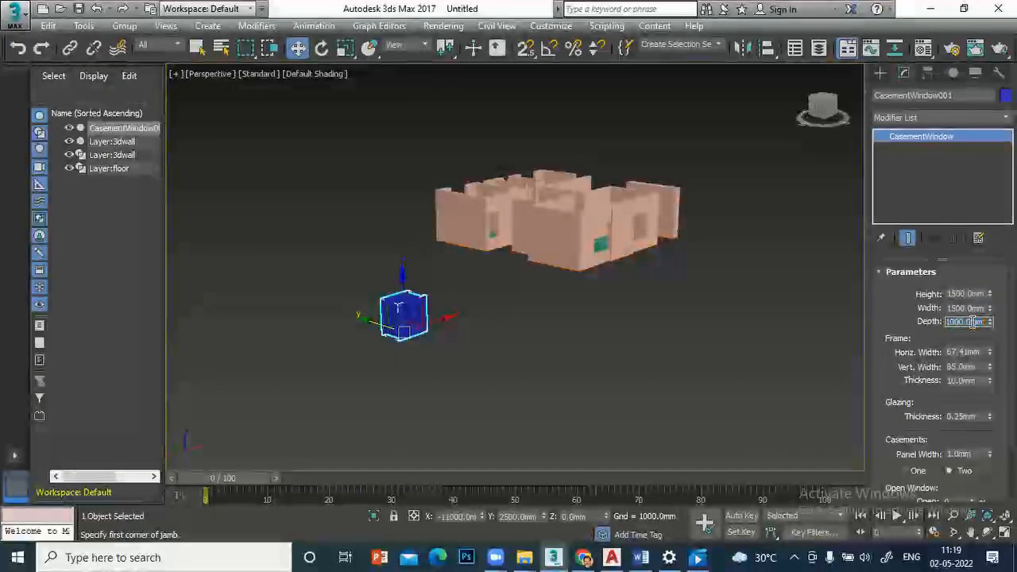
left_click_drag(983, 322, 904, 321)
type("1")
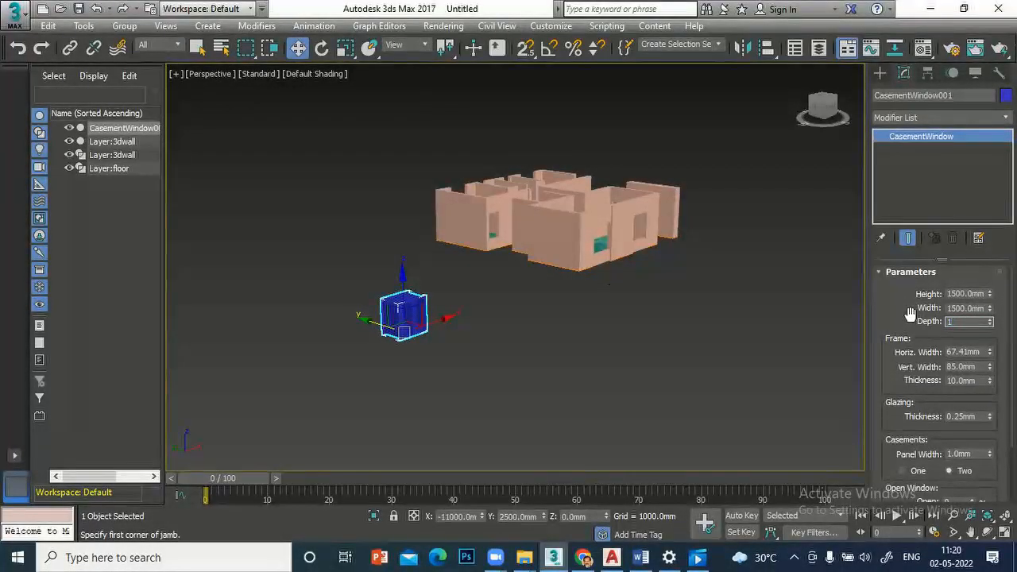
type("00")
key("Return")
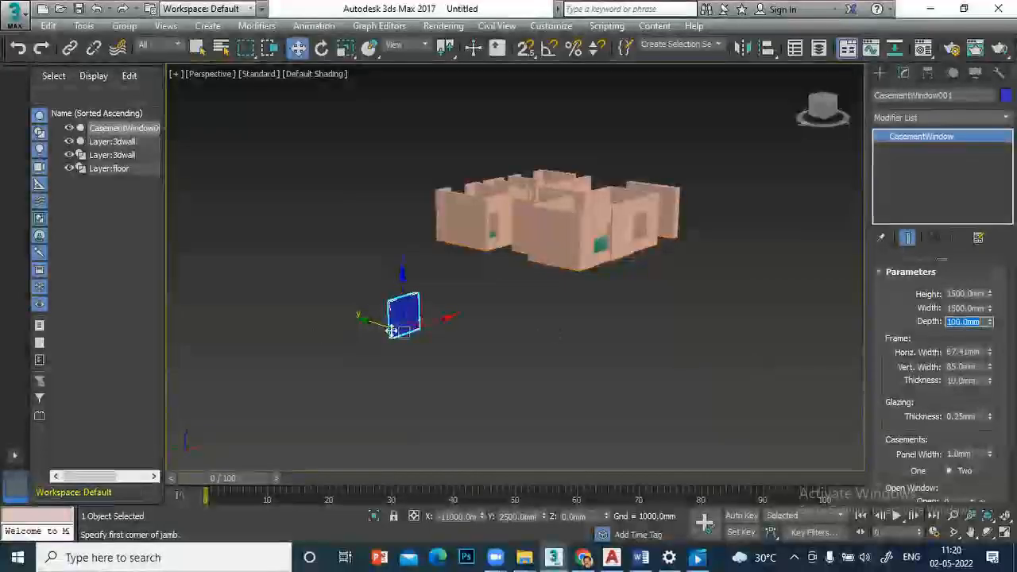
Set both the horizontal and vertical frame widths of the casement window to 100 mm.
scroll(400, 331, "up", 5)
scroll(412, 331, "down", 2)
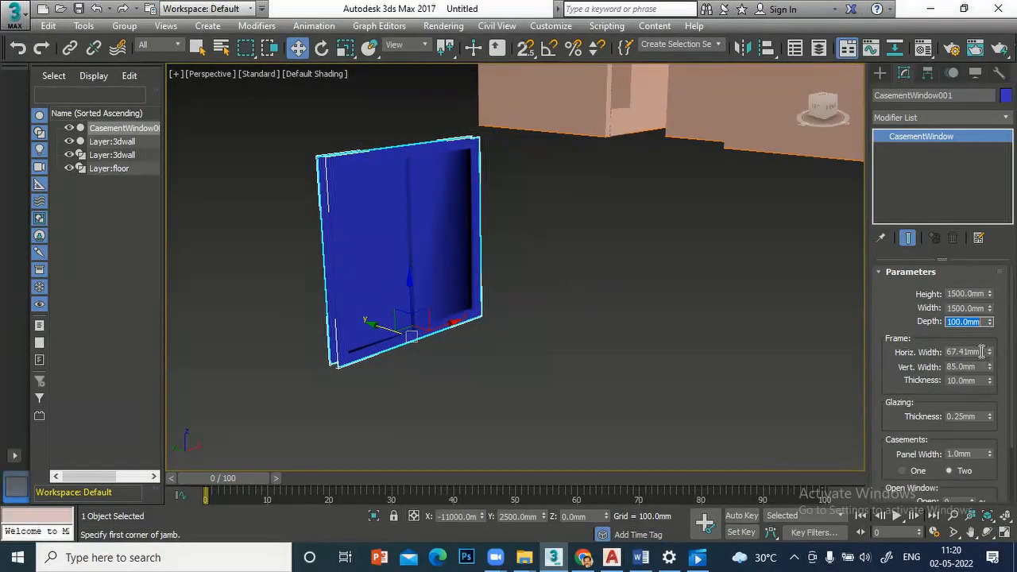
type("100")
key("Return")
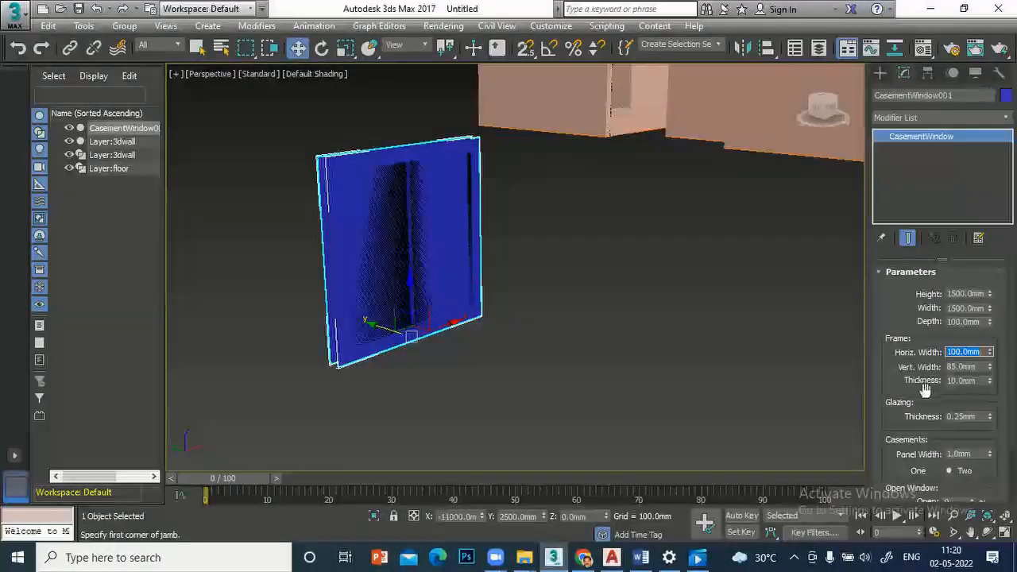
key("Tab")
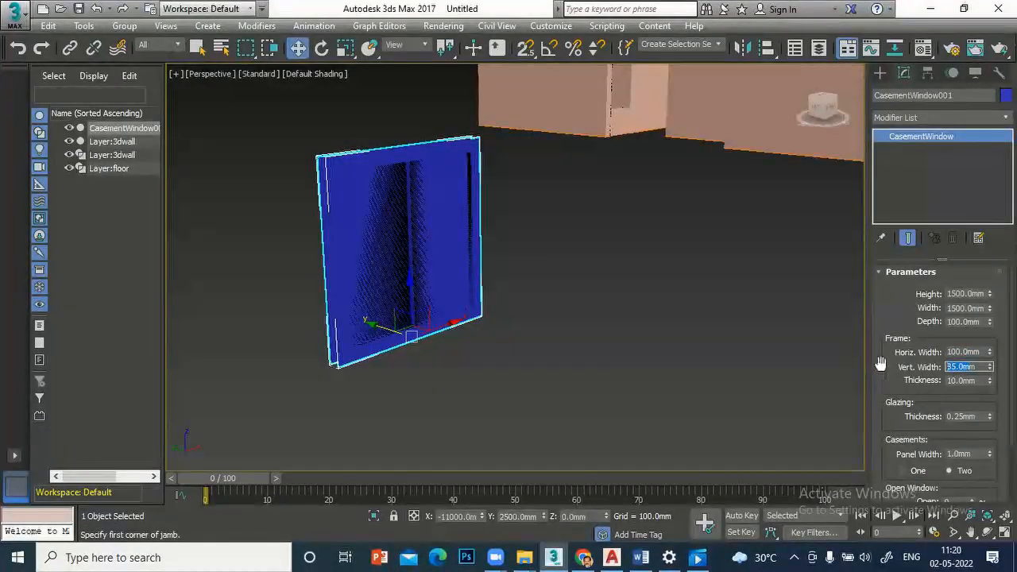
type("10000")
key("Return")
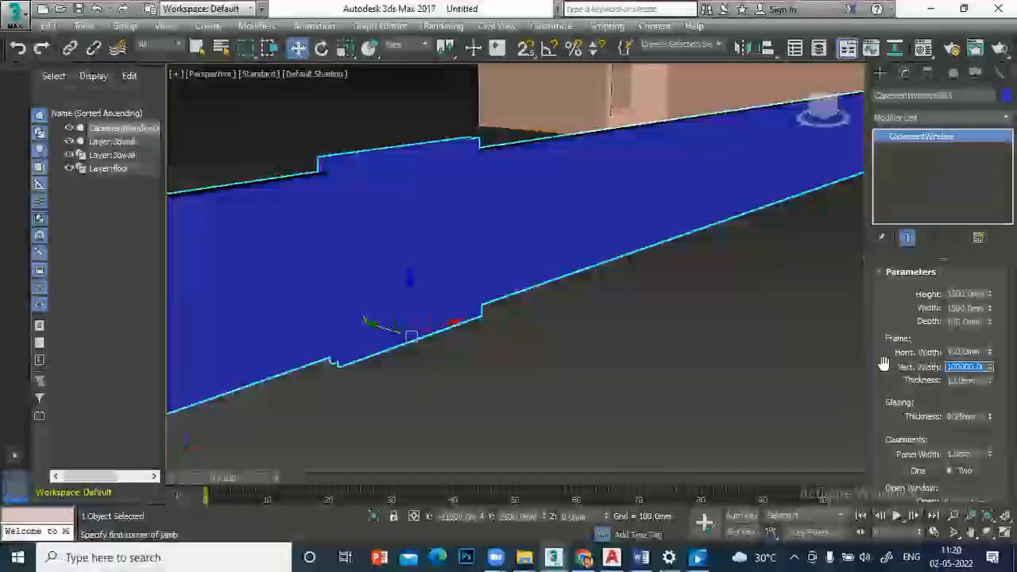
type("1")
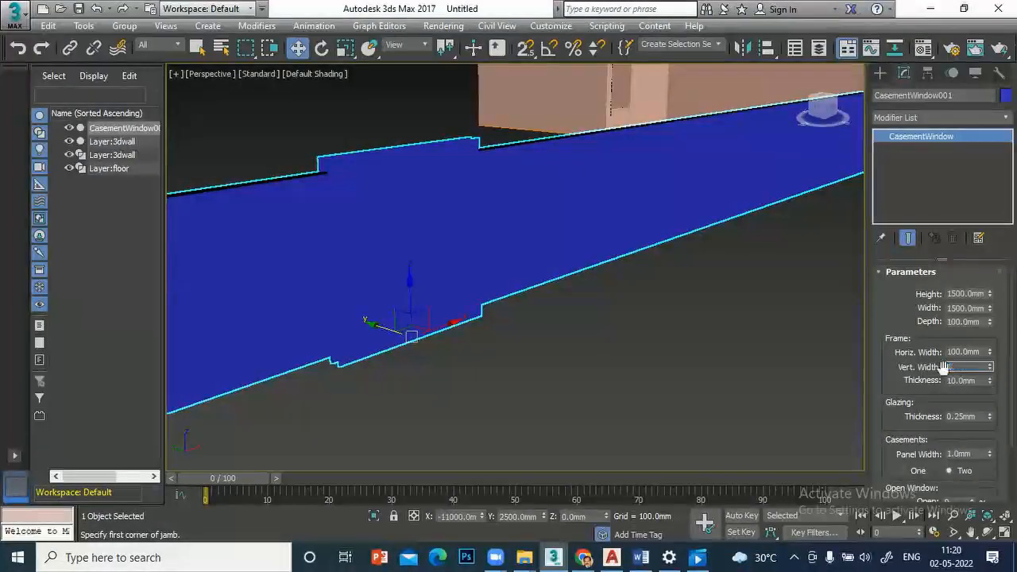
type("00")
key("Return")
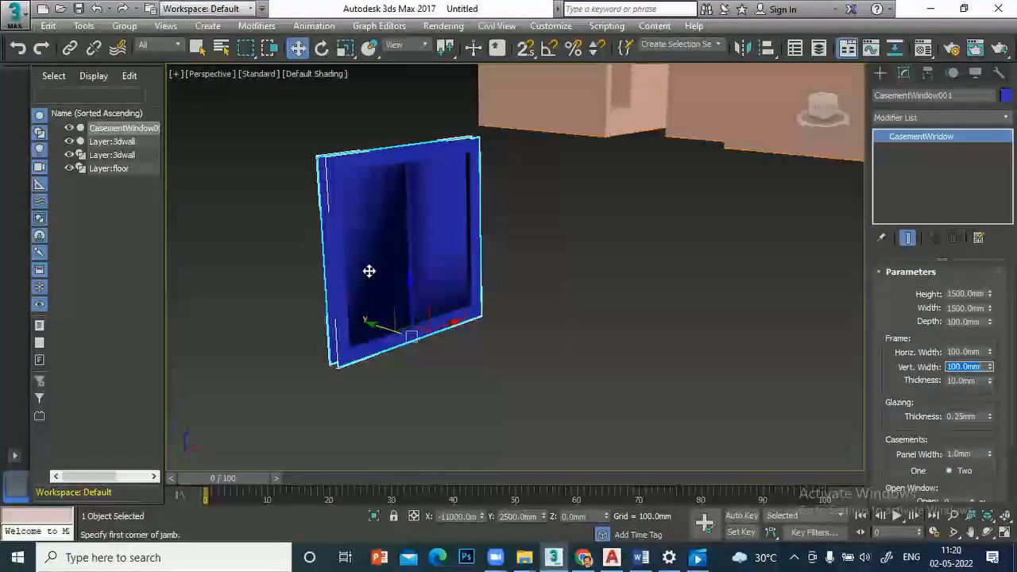
Try adjusting the casement window's frame thickness, casement panel width and open percentage.
mouse_move(989, 382)
left_mouse_down()
mouse_move(977, 358)
mouse_move(985, 381)
left_mouse_up()
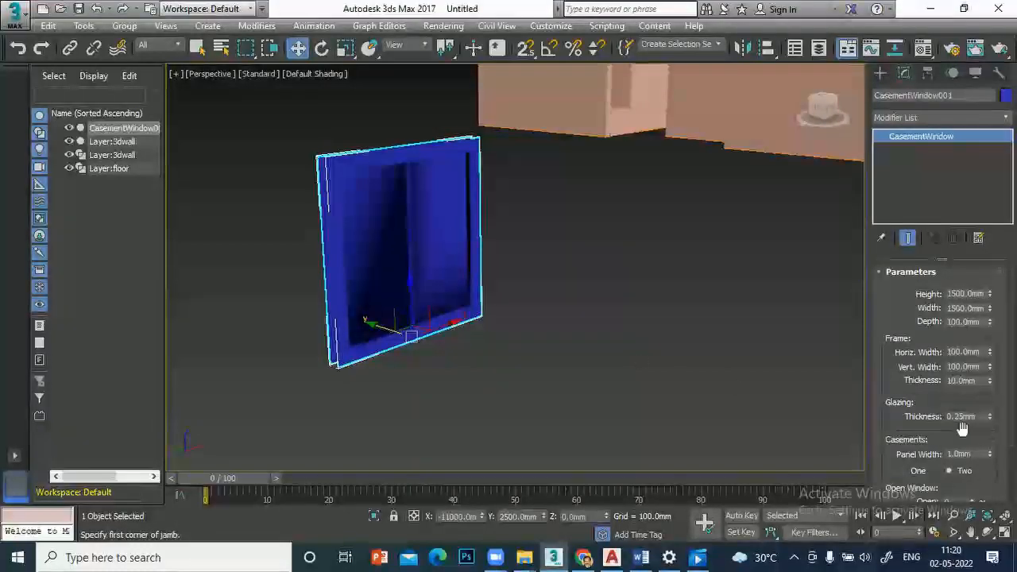
scroll(883, 453, "down", 3)
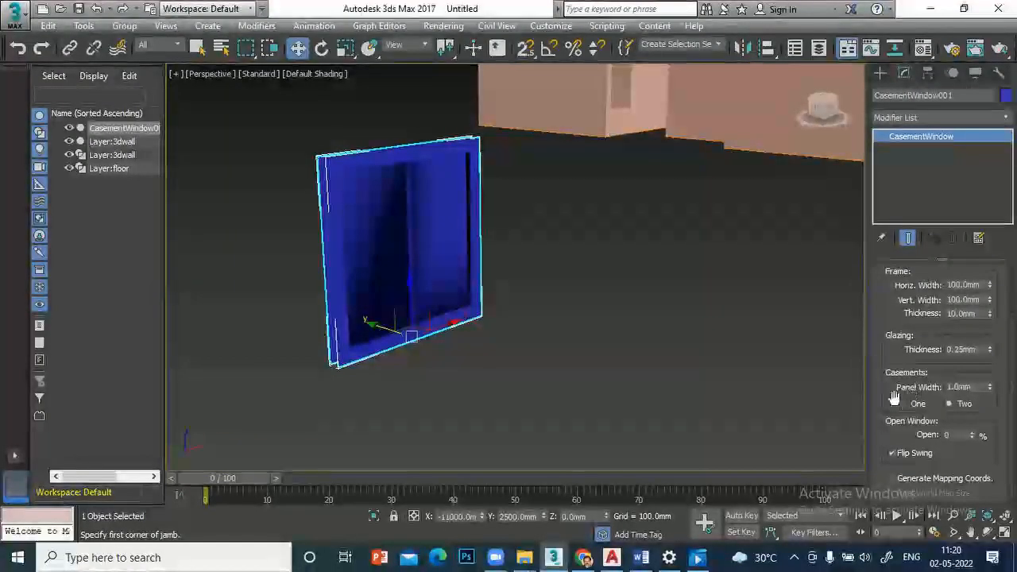
left_click_drag(989, 391, 993, 417)
right_click(993, 416)
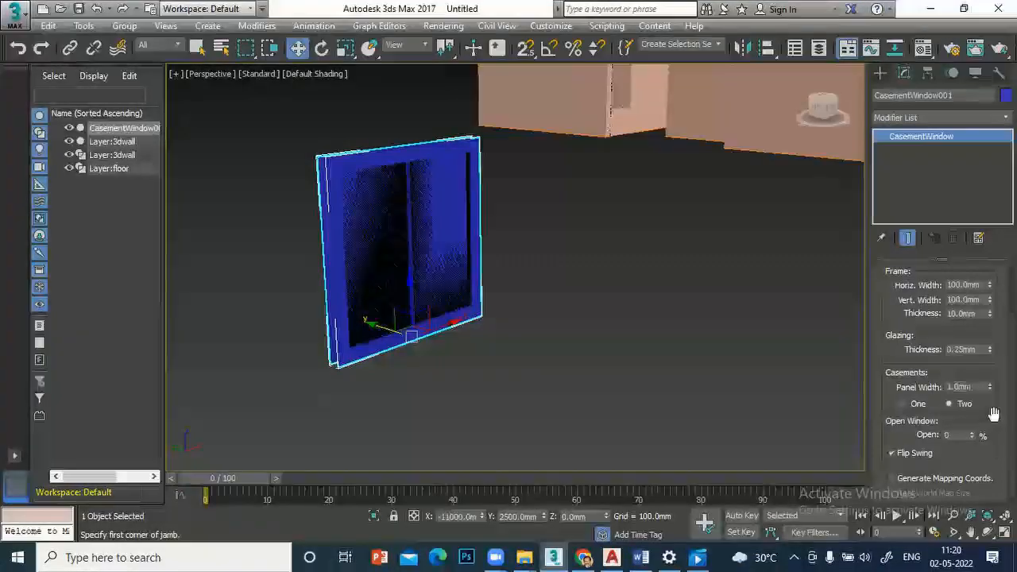
left_click_drag(971, 434, 925, 479)
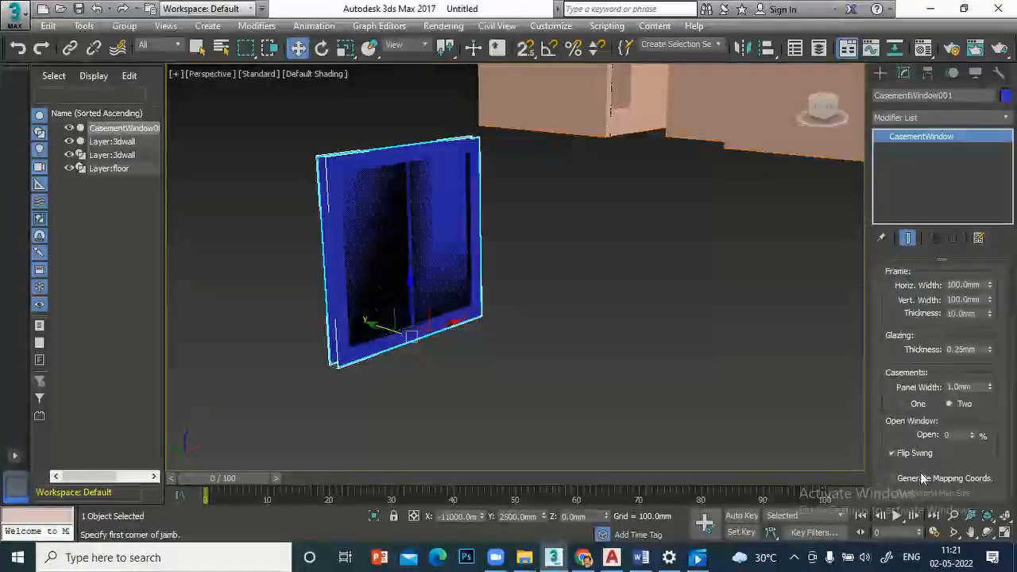
scroll(967, 477, "down", 1)
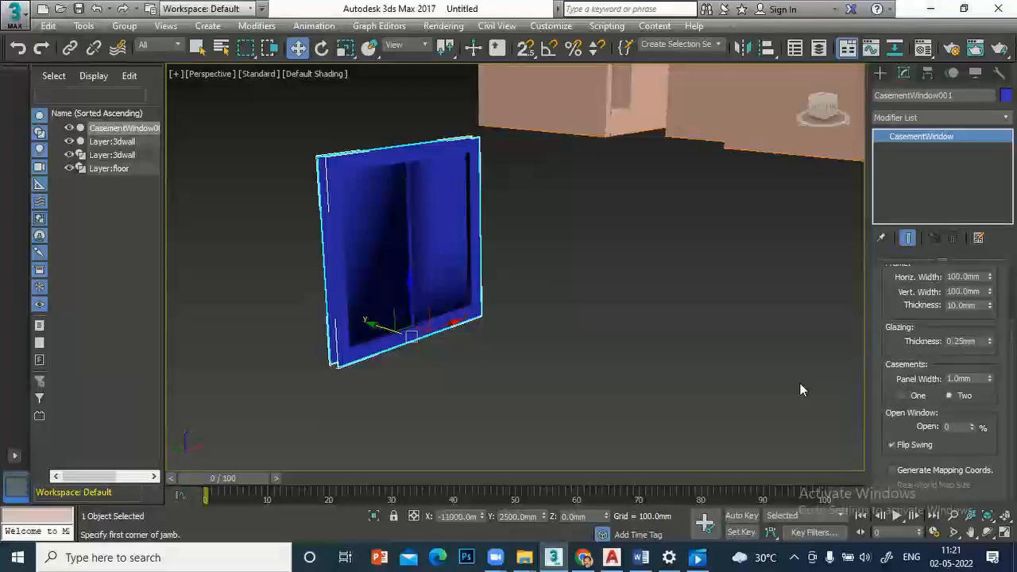
In the multi suboject material, change the ambient and diffuse color of sub-material 1 from the Material Editor to light red.
key("m")
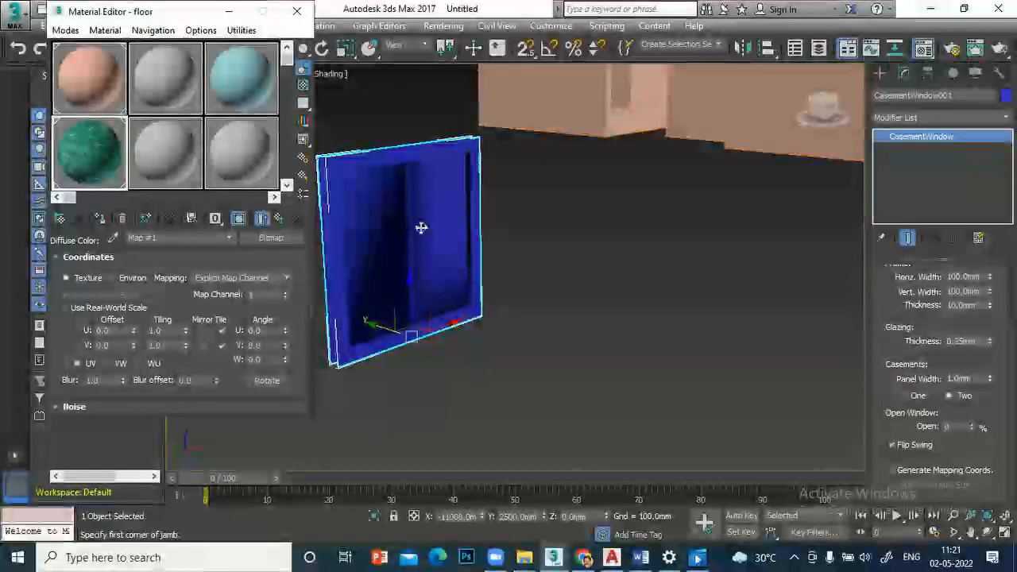
left_click(246, 73)
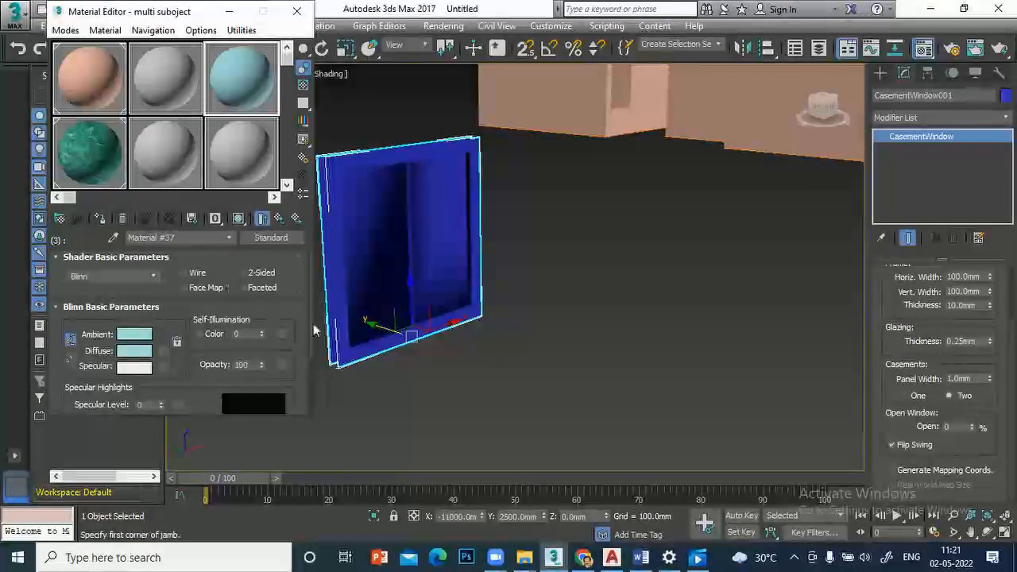
left_click(278, 218)
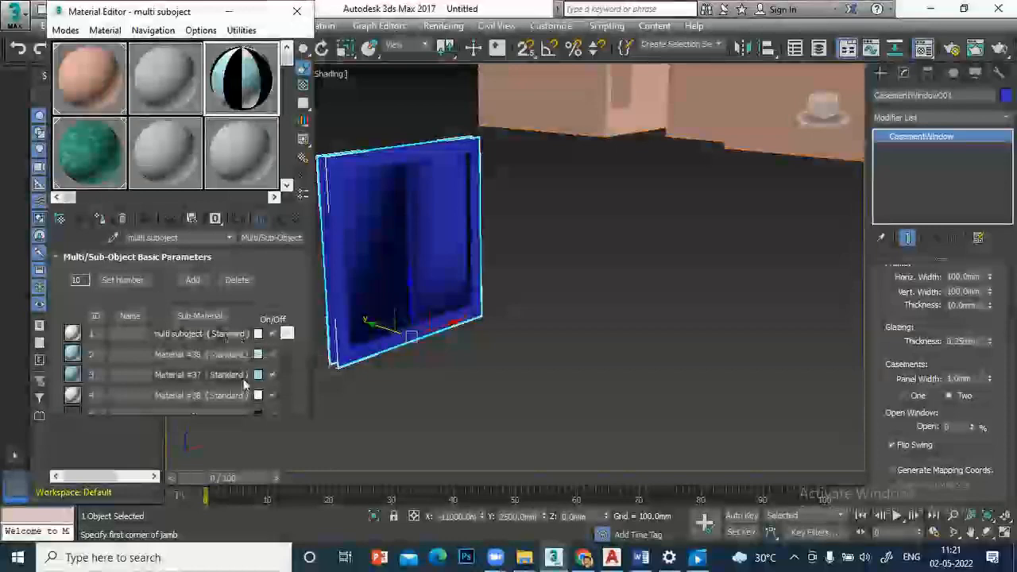
left_click(224, 335)
left_click(134, 333)
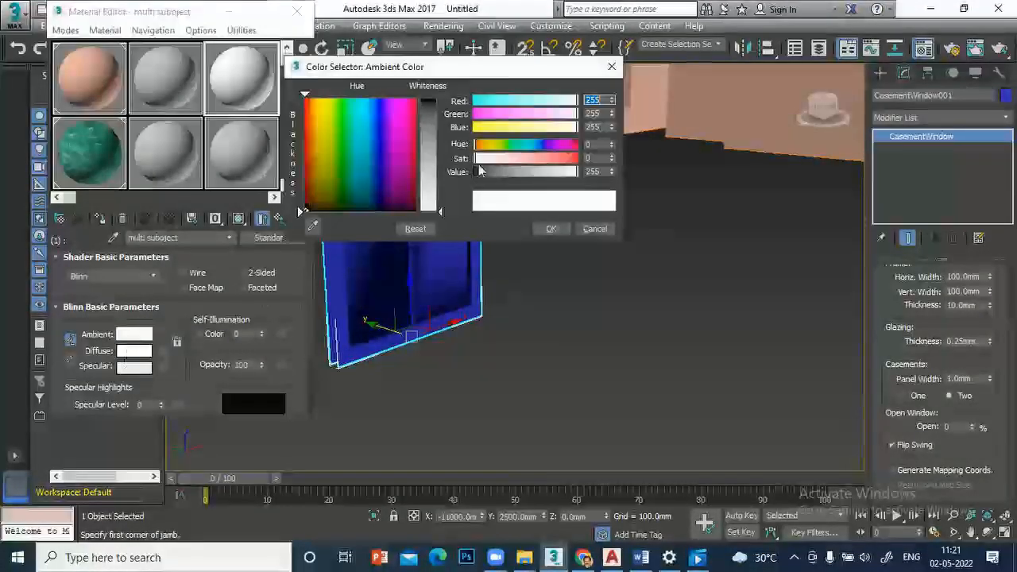
left_click(414, 116)
left_click_drag(443, 209, 442, 122)
left_click(551, 229)
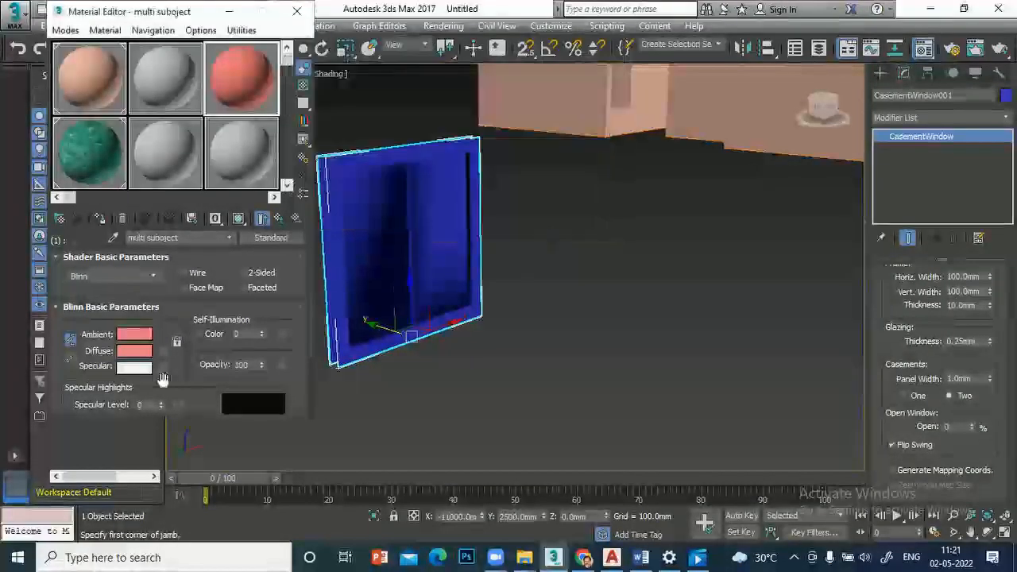
Set the ambient and diffuse color of sub-material 3 in the multi suboject material to yellow.
left_click(278, 220)
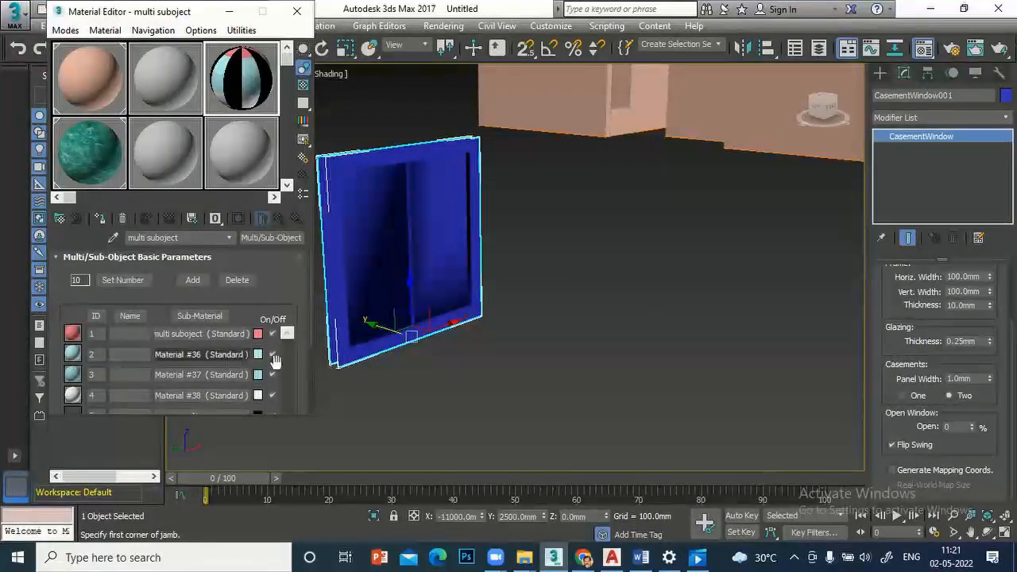
left_click(216, 375)
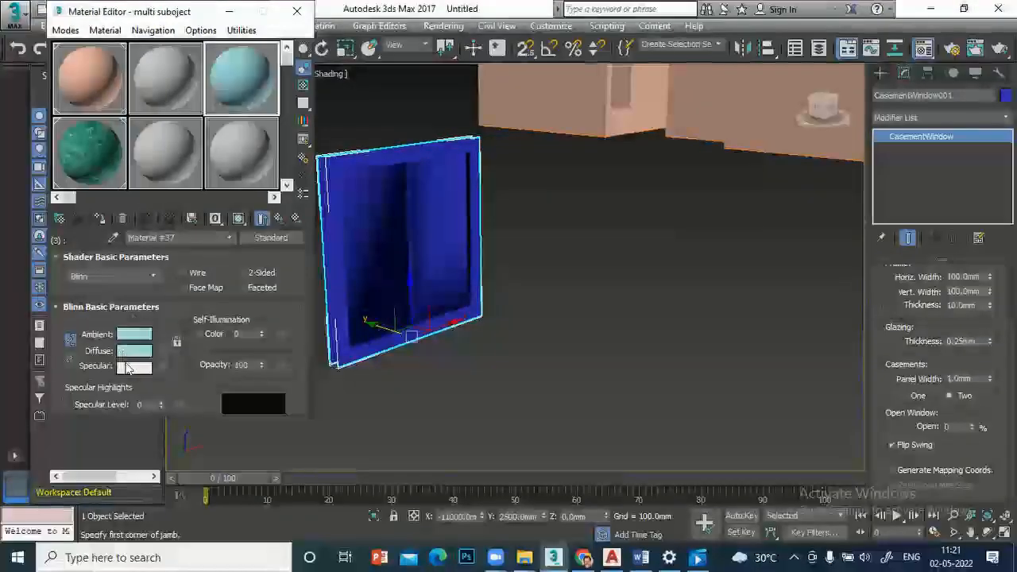
left_click(135, 352)
left_click(324, 136)
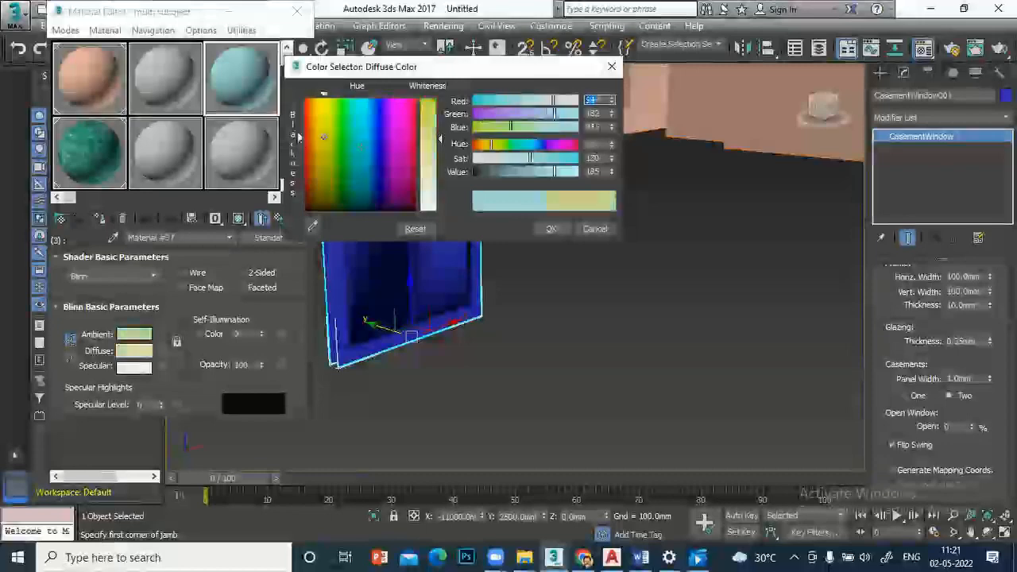
left_click_drag(441, 139, 439, 112)
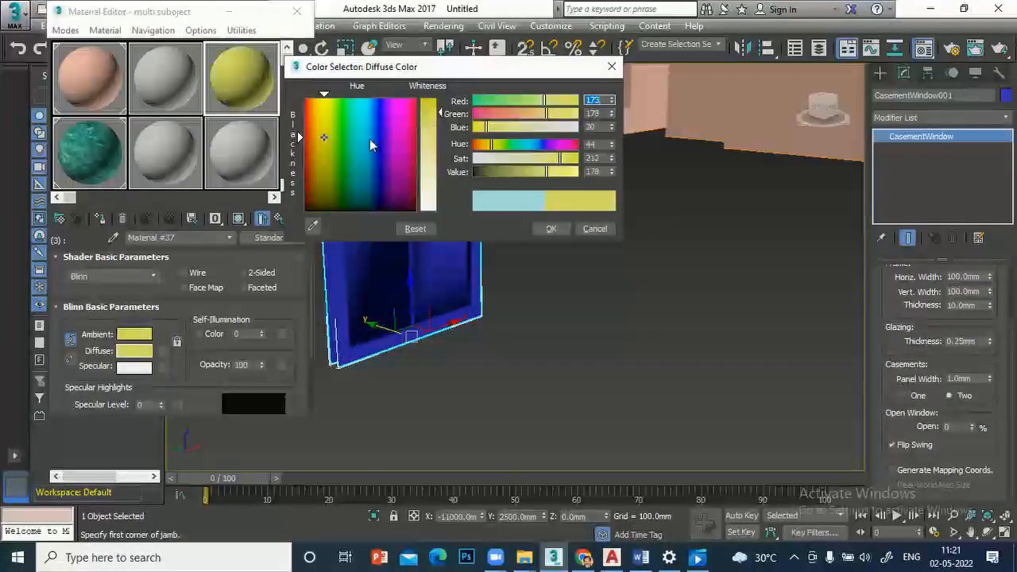
left_click_drag(314, 140, 320, 117)
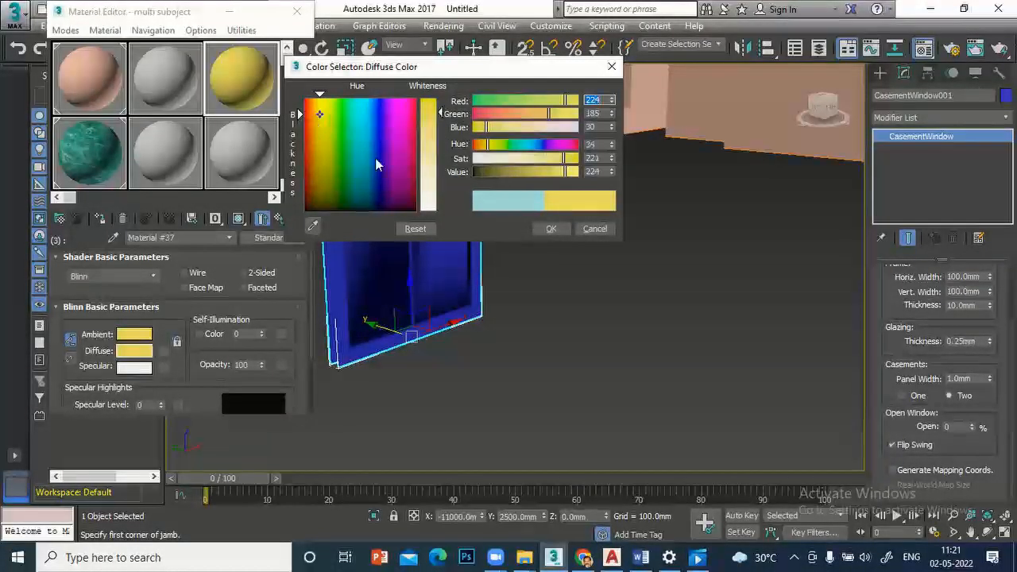
left_click(552, 229)
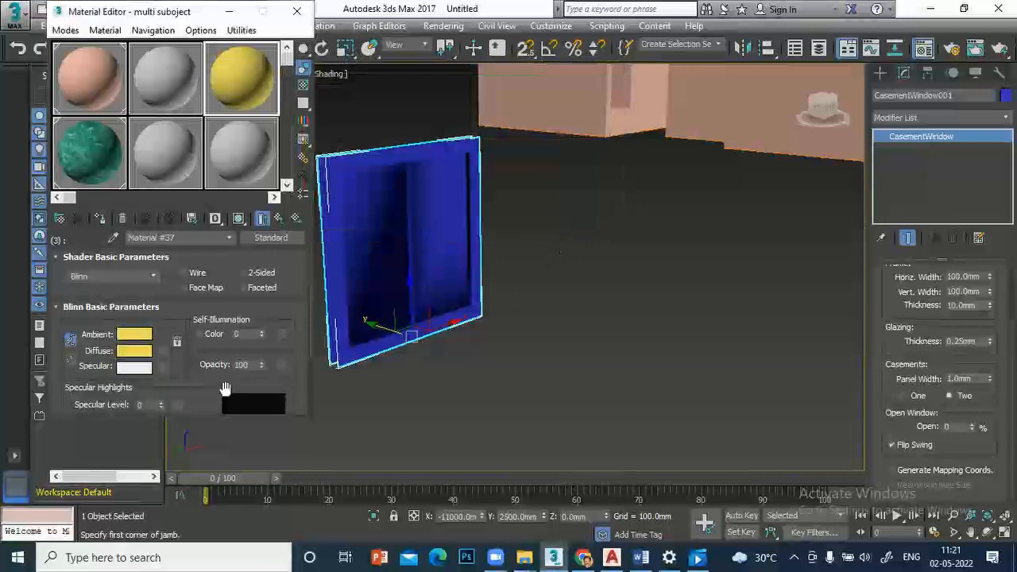
Set the ambient and diffuse color of sub-material 4 in the multi suboject material to magenta pink.
left_click(278, 220)
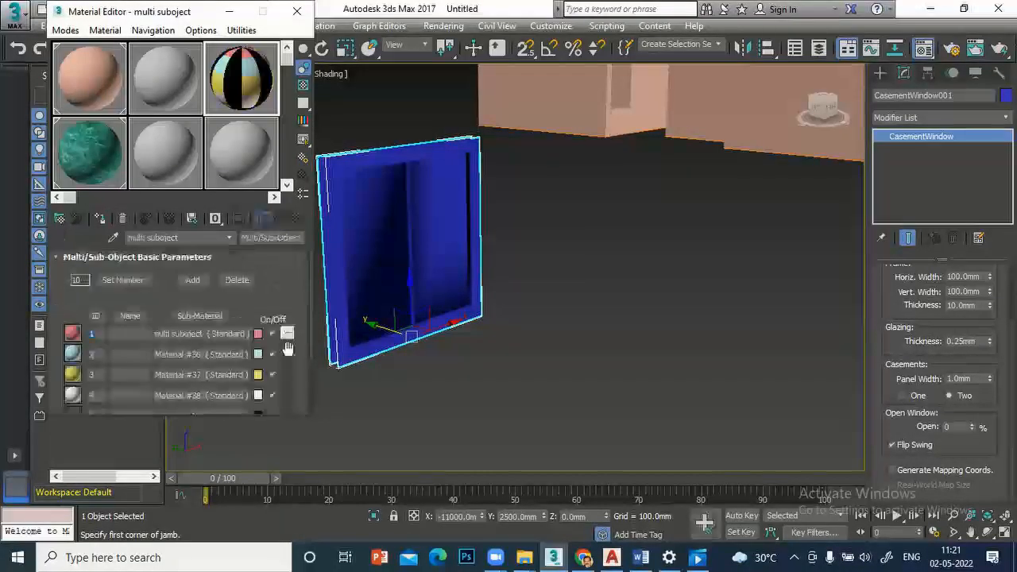
left_click(184, 398)
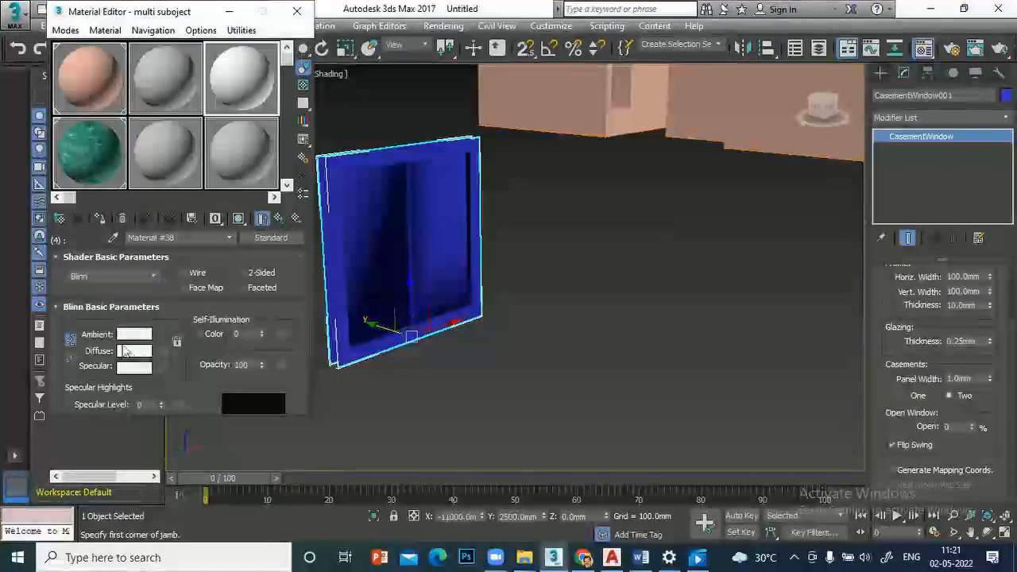
left_click(128, 351)
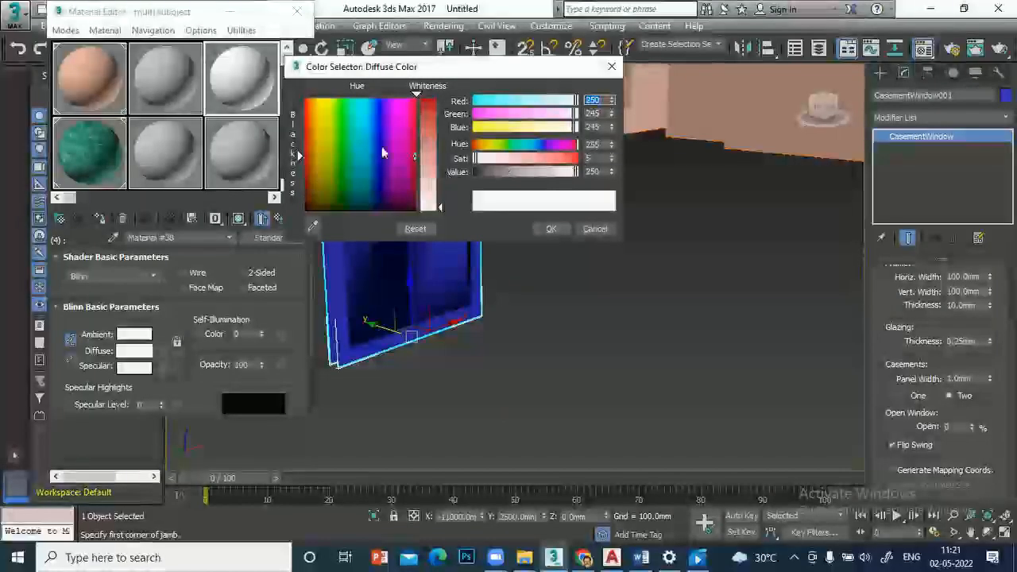
left_click(400, 125)
left_click_drag(442, 208, 443, 118)
left_click(559, 231)
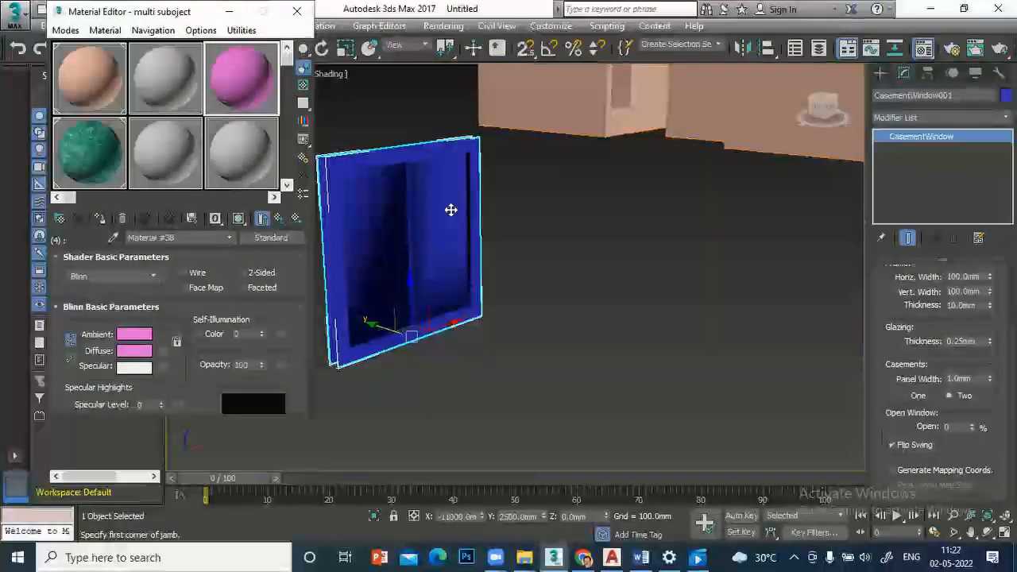
Assign the multi suboject material to the selected casement window and render the perspective view to check it.
left_click(99, 218)
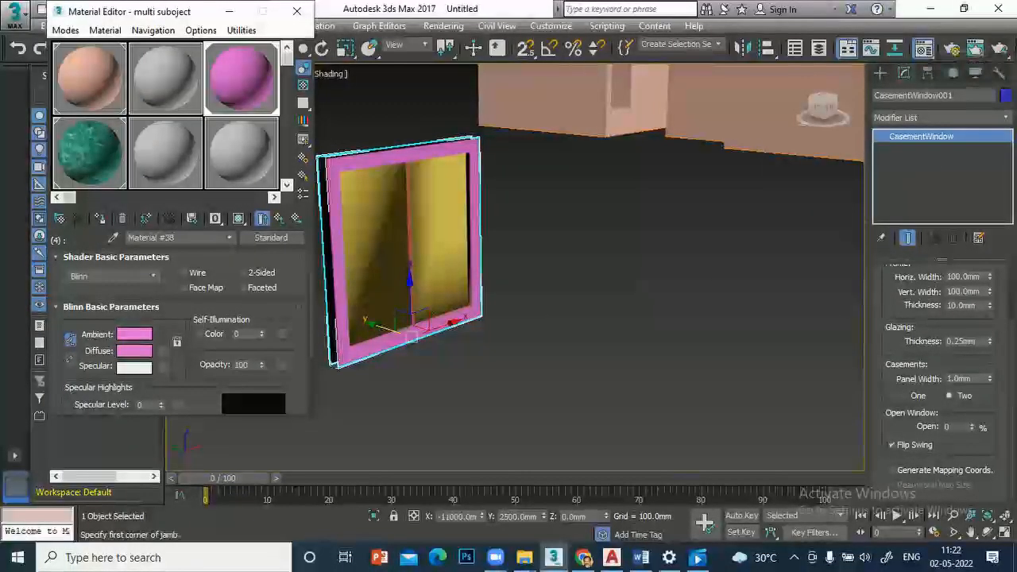
left_click(975, 48)
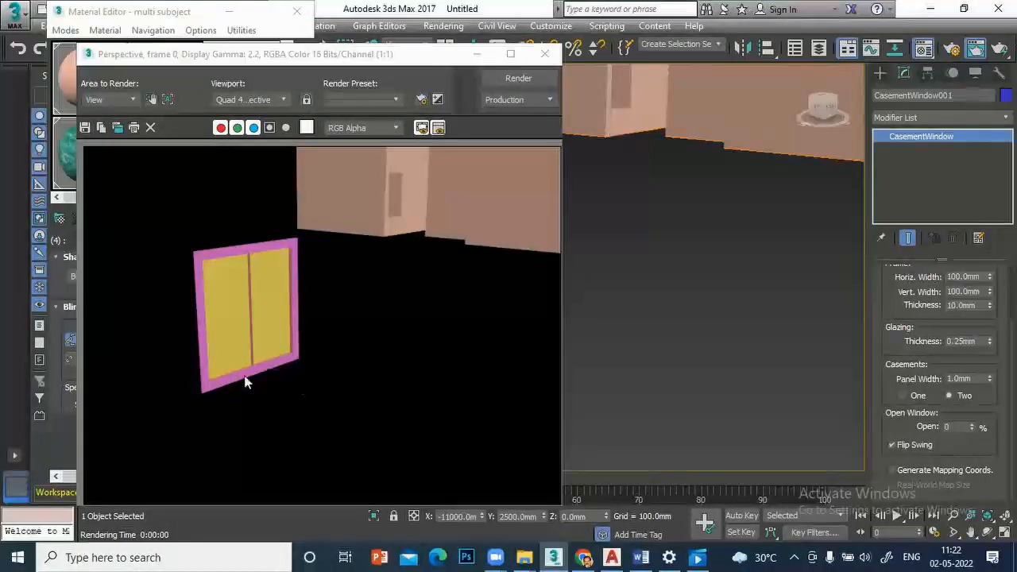
left_click(545, 53)
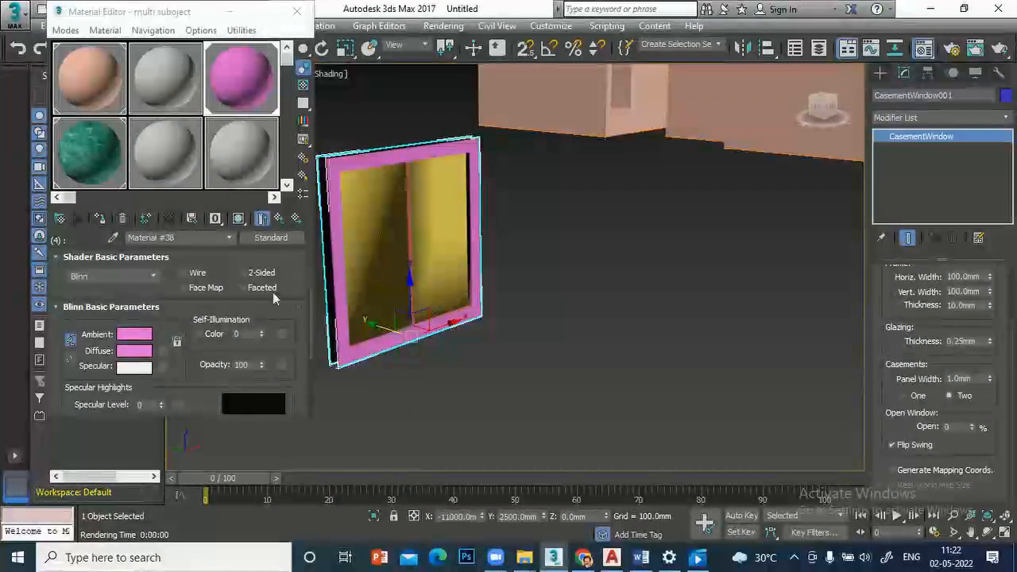
Change the color of sub-material 4 to white (255, 255, 255) and render the perspective view again.
left_click(271, 238)
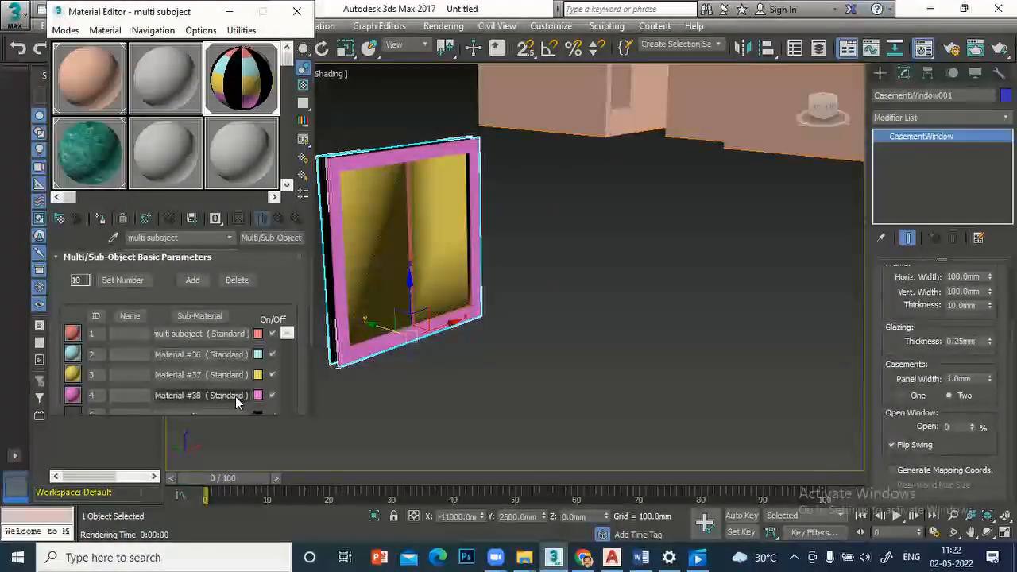
left_click(257, 396)
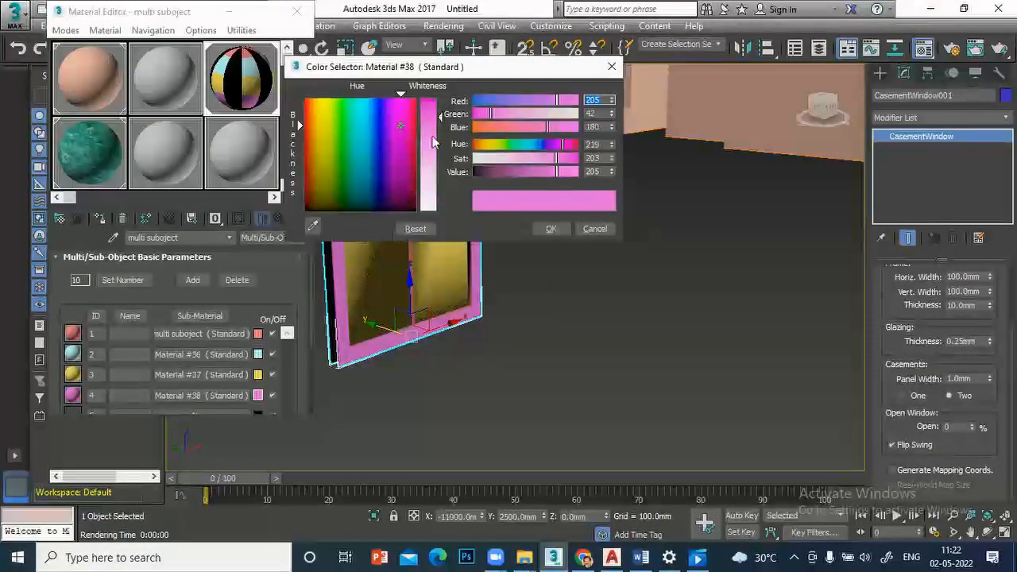
left_click_drag(443, 117, 441, 211)
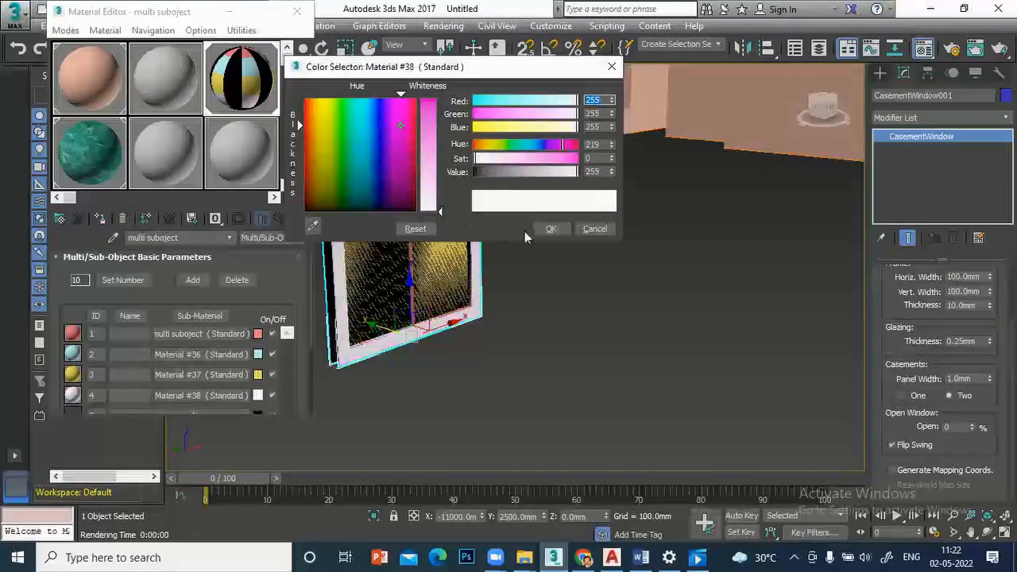
left_click(550, 228)
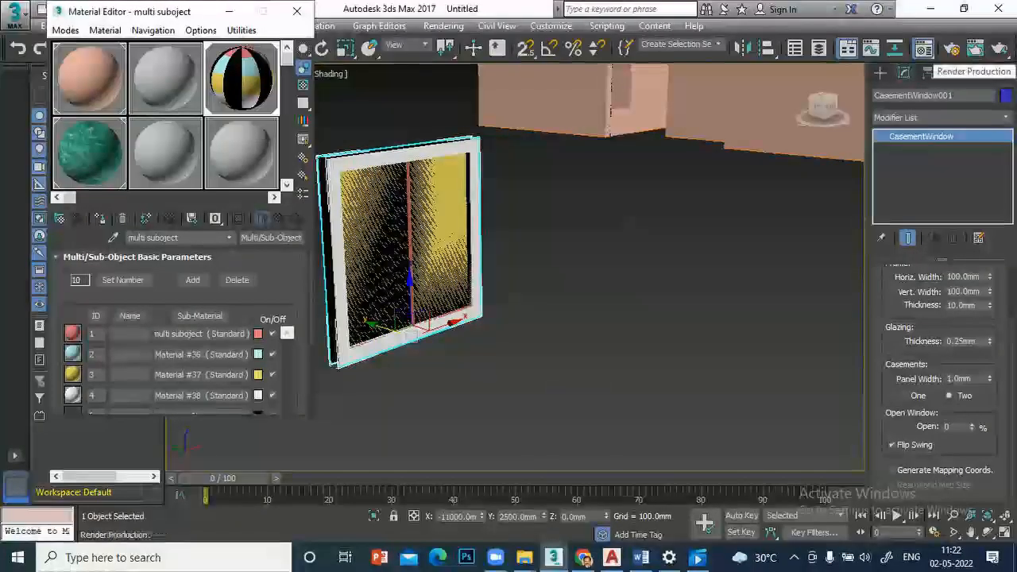
key("shift+q")
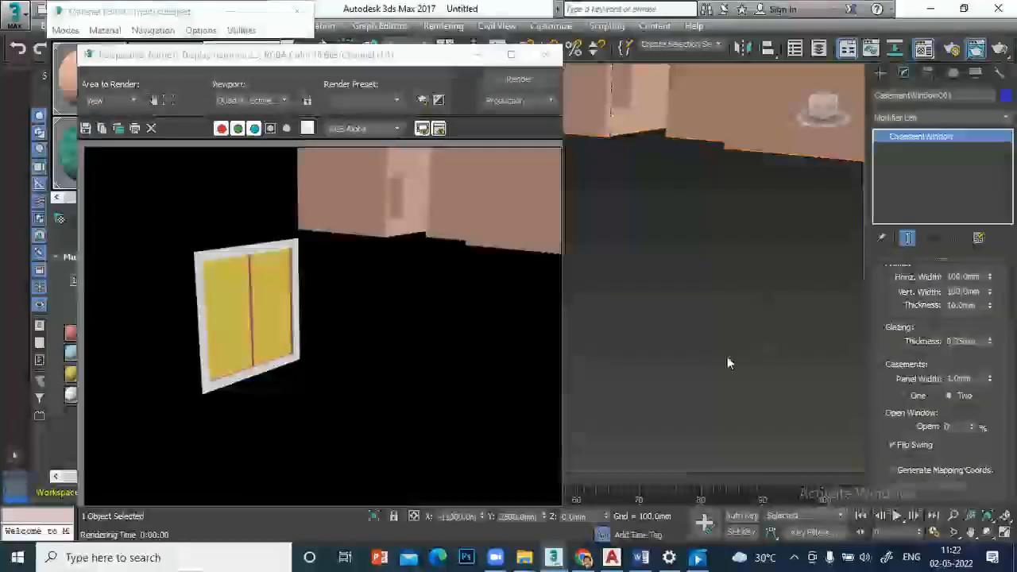
left_click(713, 360)
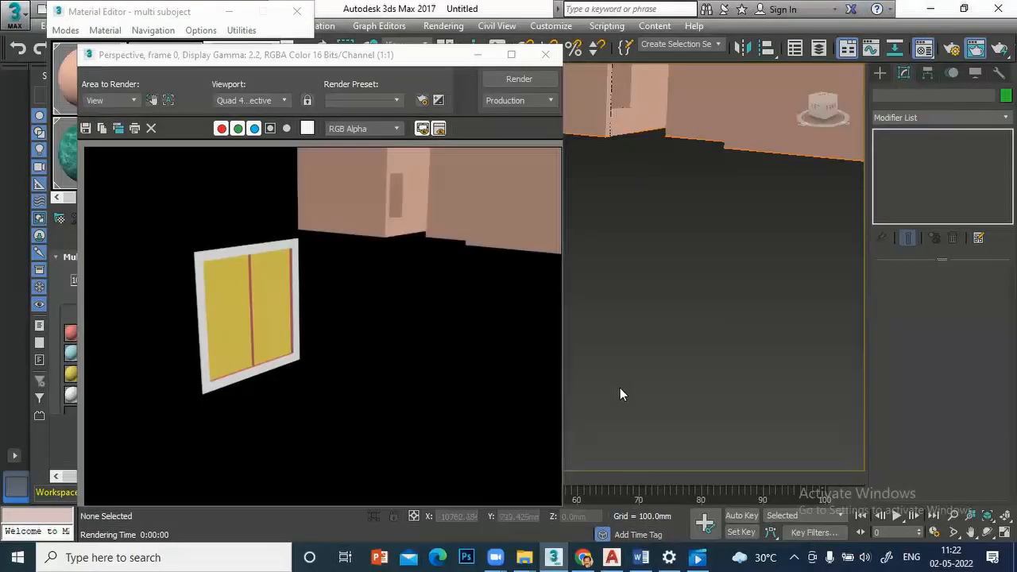
left_click(545, 55)
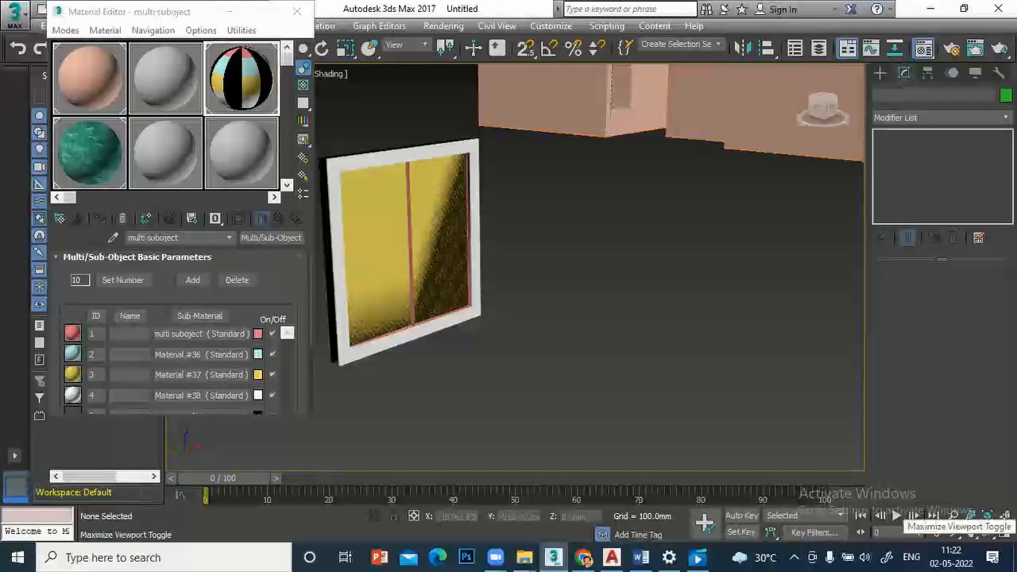
Close the Material Editor and, in the Top view, move the casement window along X to the house's lower outer wall.
key("alt+w")
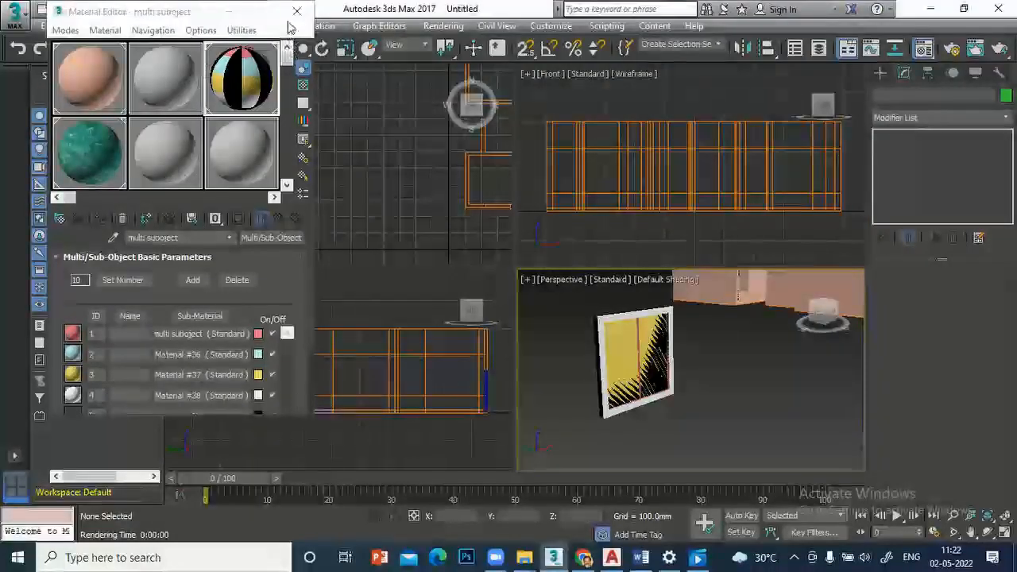
left_click(294, 12)
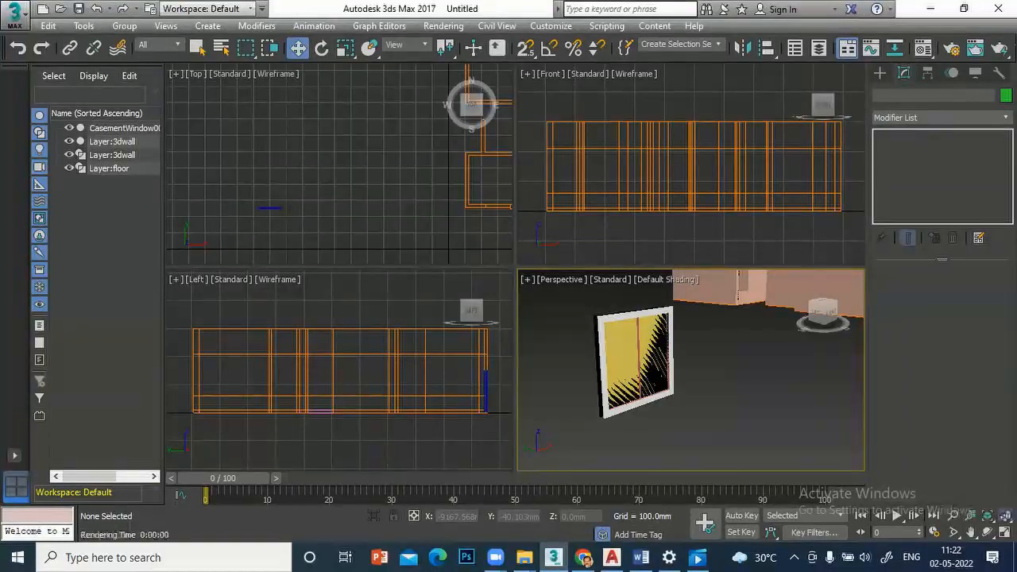
left_click(1004, 515)
scroll(481, 275, "down", 1)
scroll(429, 226, "up", 1)
scroll(427, 227, "down", 1)
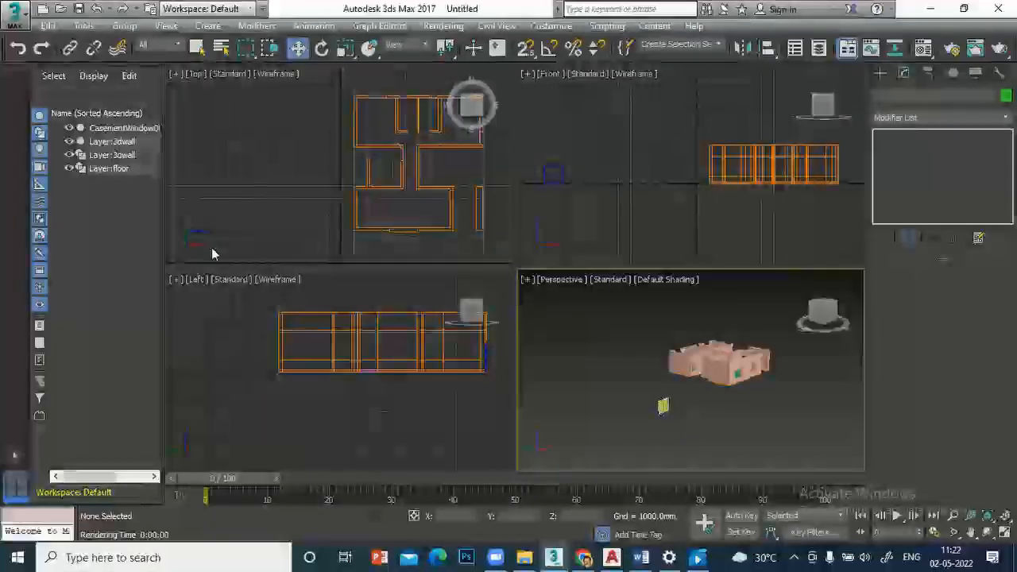
left_click(196, 232)
left_click_drag(235, 233, 416, 245)
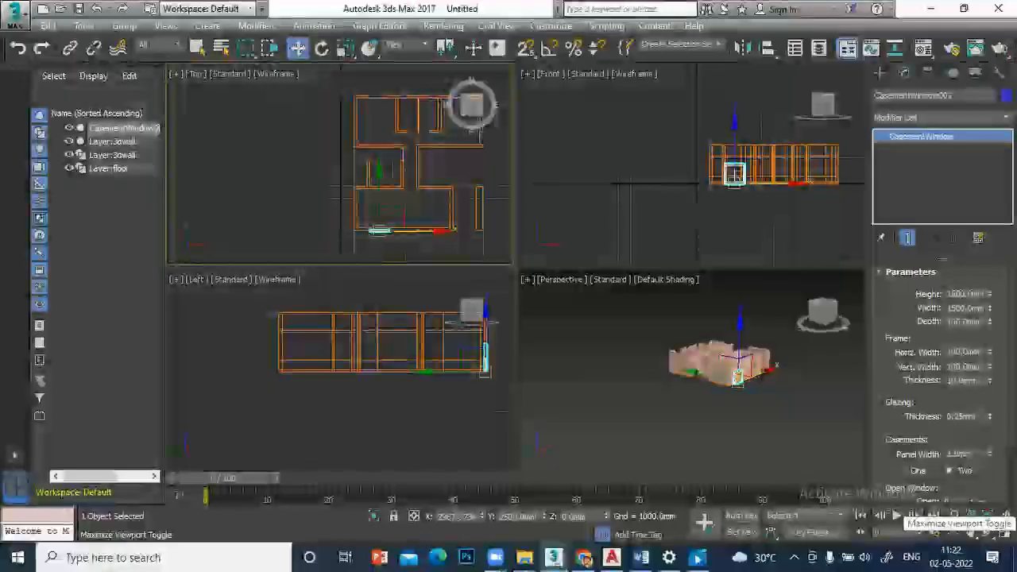
Align the casement window with the first opening in the lower wall, shifting it in X and Y to sit within the wall thickness.
key("alt+w")
scroll(596, 373, "up", 6)
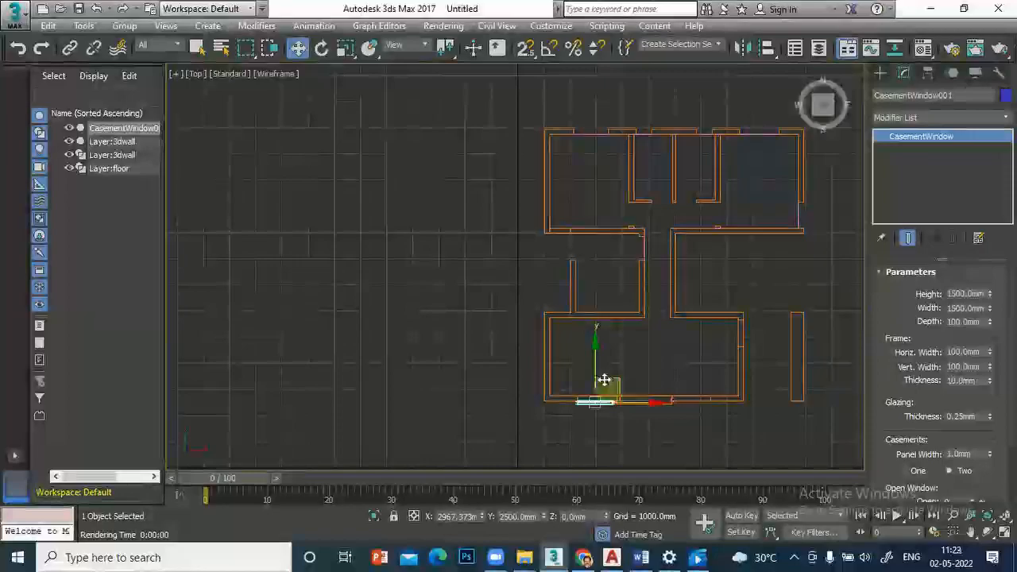
scroll(549, 259, "up", 5)
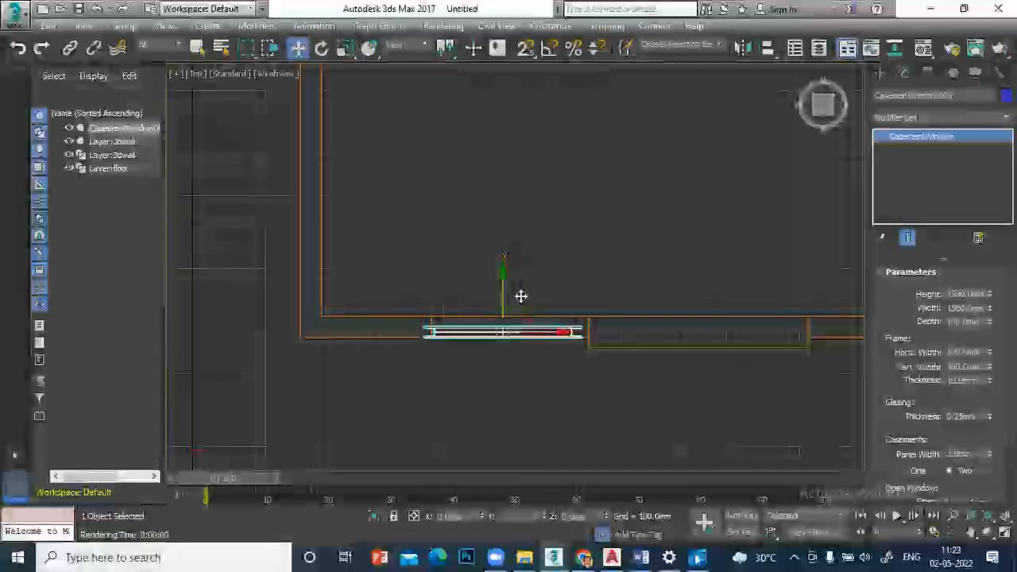
left_click_drag(549, 332, 545, 332)
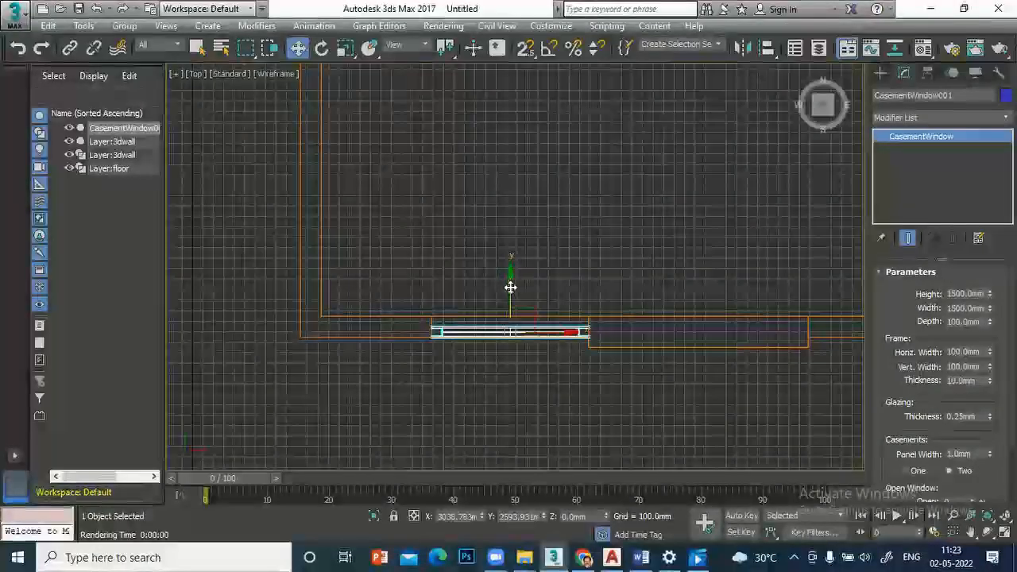
left_click_drag(513, 287, 508, 283)
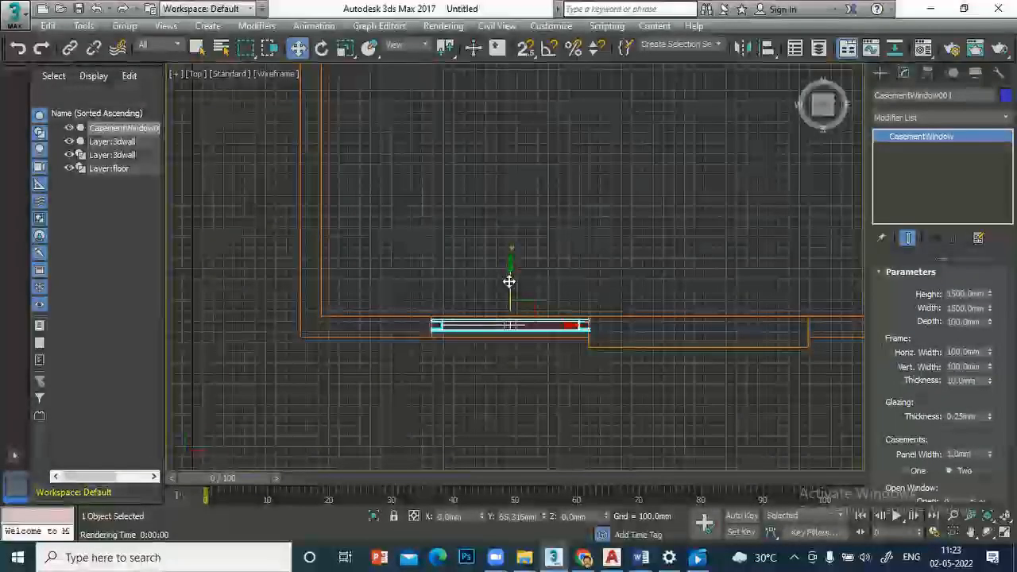
Clone the casement window about 3594 mm along X into the second opening of the lower wall.
middle_click_drag(620, 277, 303, 265)
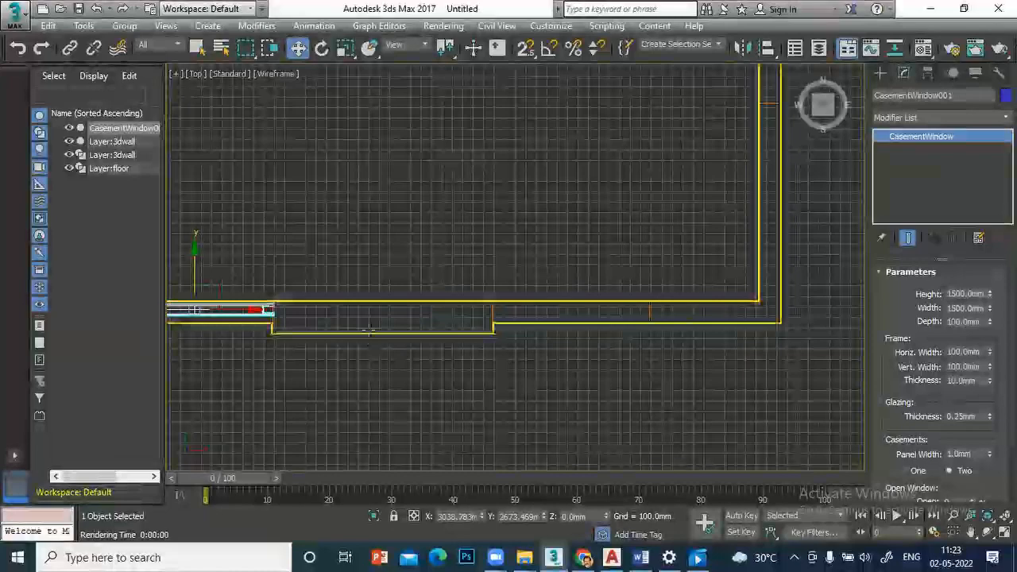
left_click_drag(251, 310, 636, 381)
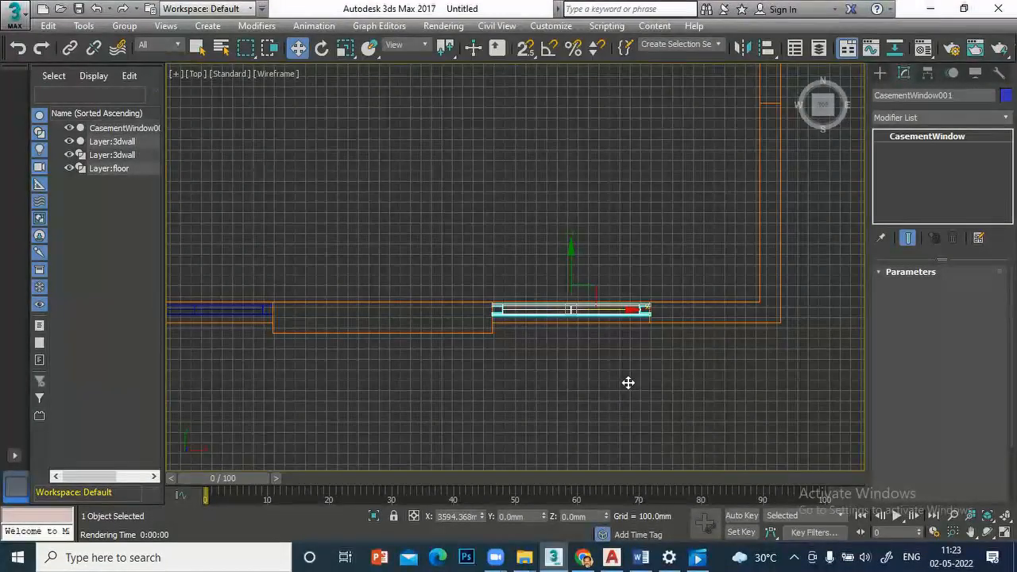
key("ctrl+v")
left_click(508, 343)
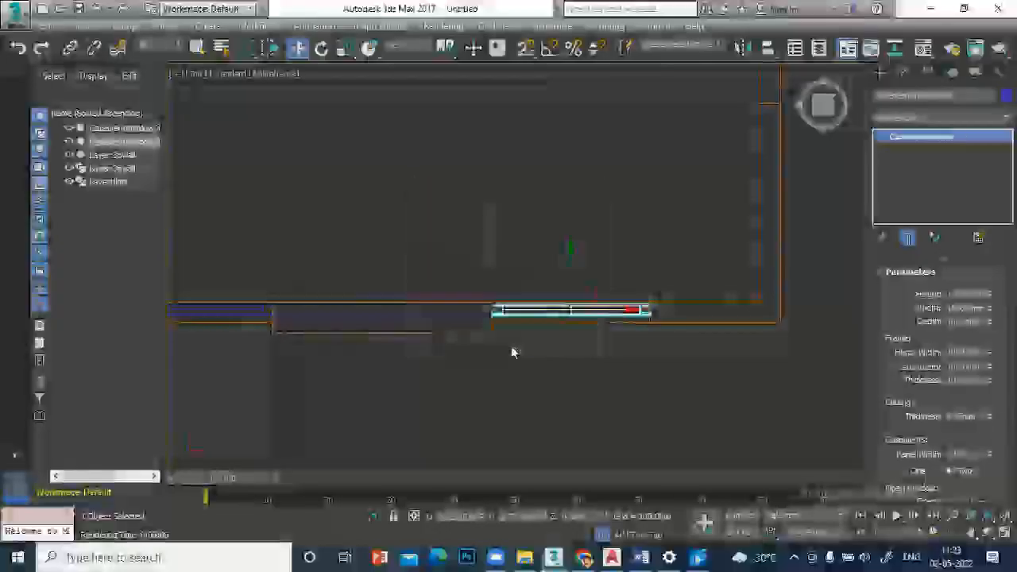
scroll(517, 356, "down", 3)
left_click(411, 318)
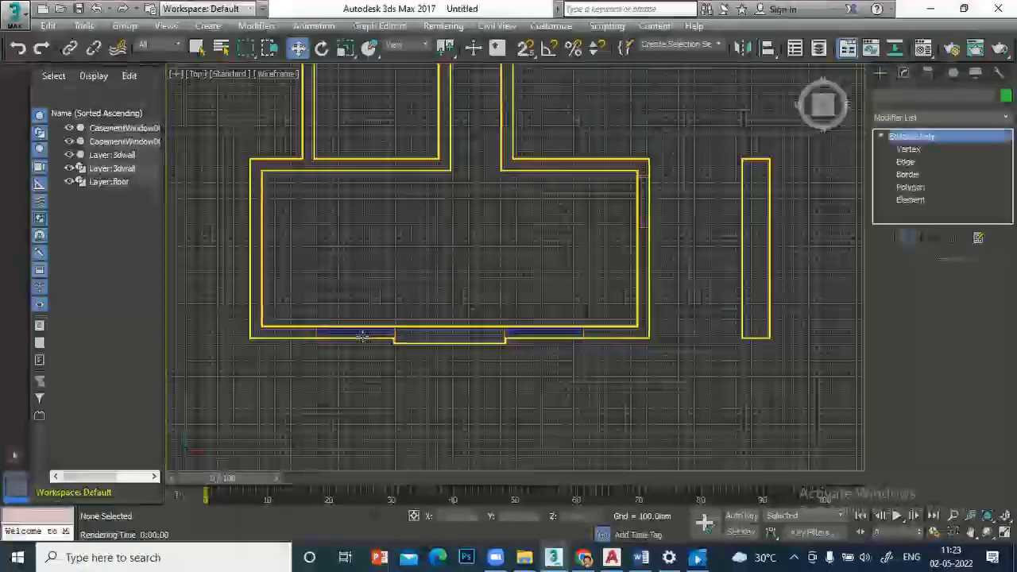
left_click(352, 334)
left_click(315, 252)
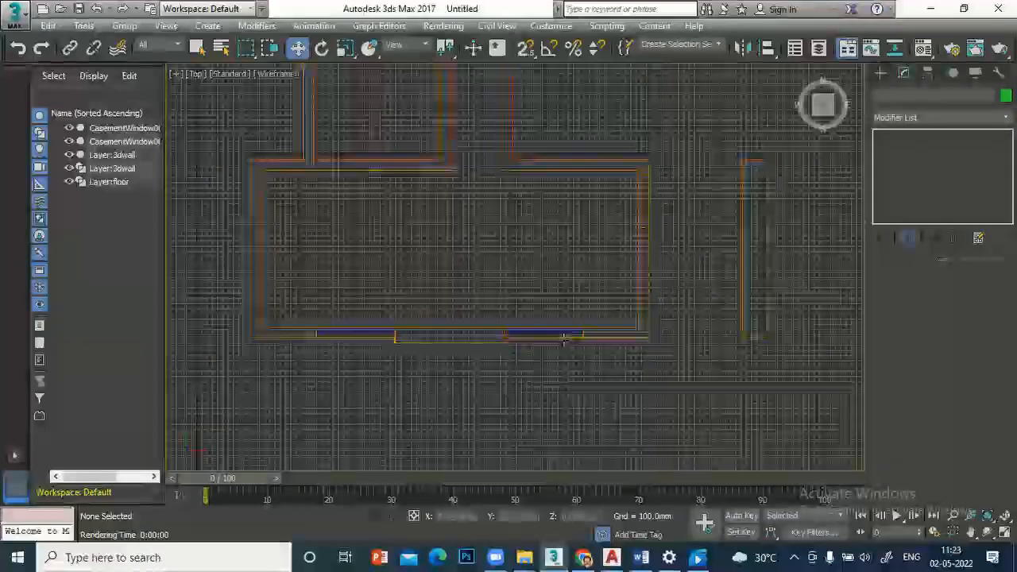
scroll(481, 274, "down", 2)
middle_click_drag(373, 144, 421, 251)
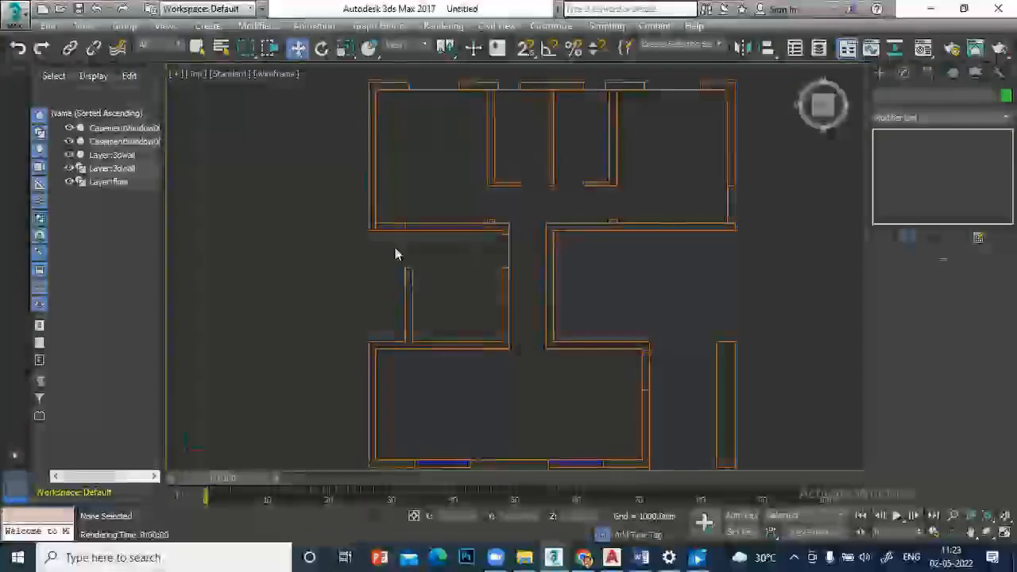
scroll(422, 278, "down", 2)
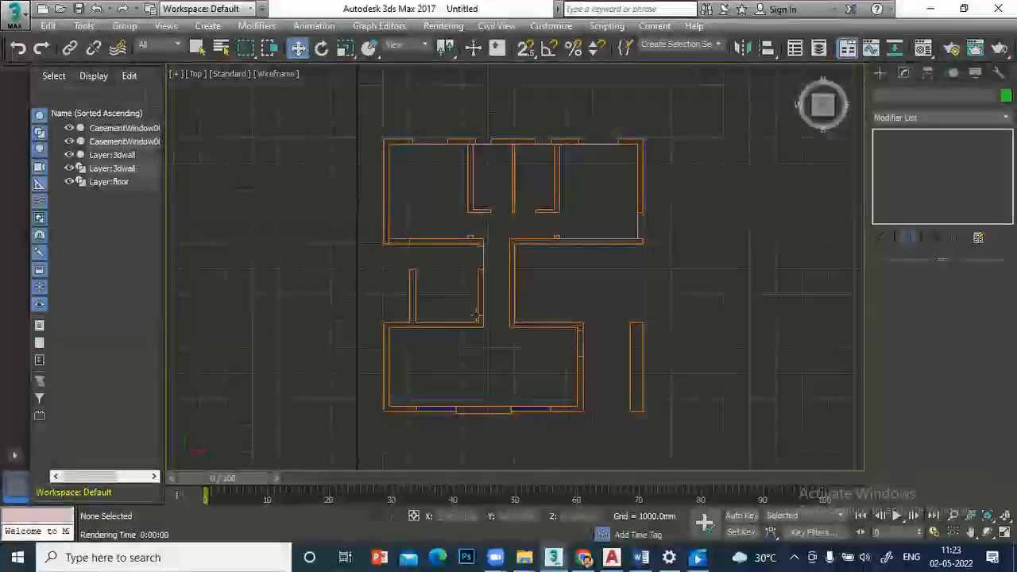
scroll(475, 314, "down", 1)
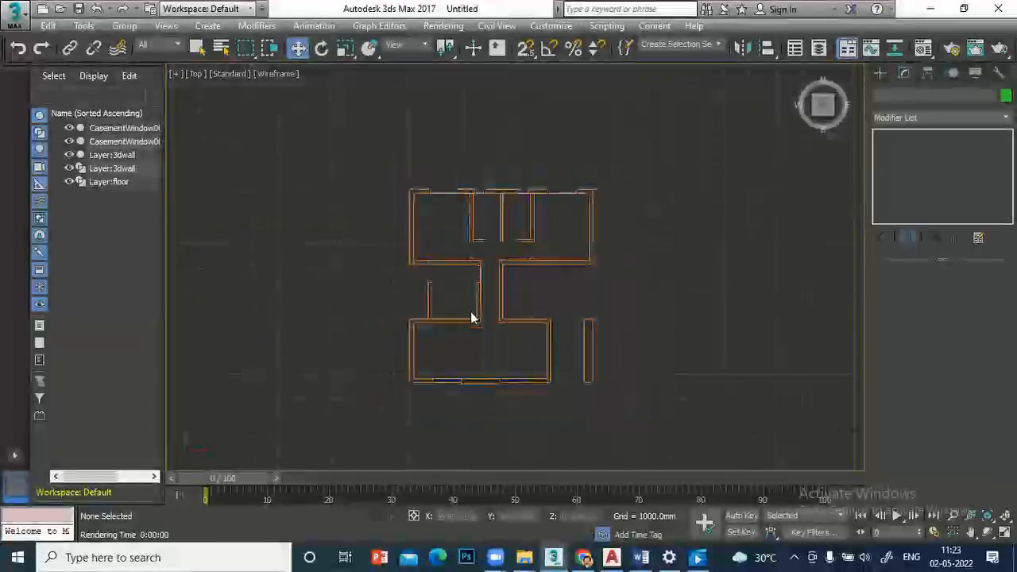
left_click(447, 381)
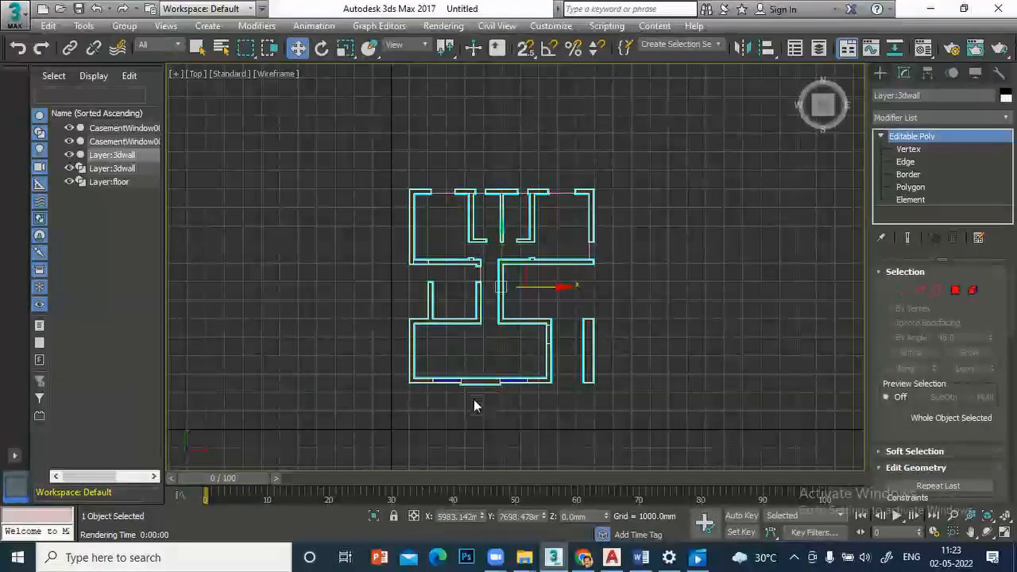
left_click(545, 400)
left_click(517, 380)
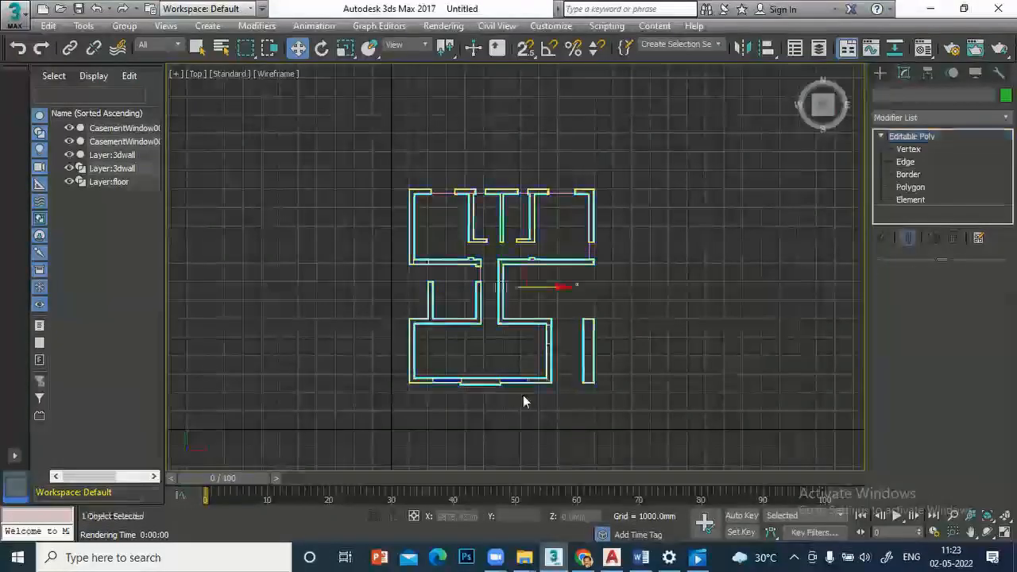
scroll(524, 397, "up", 5)
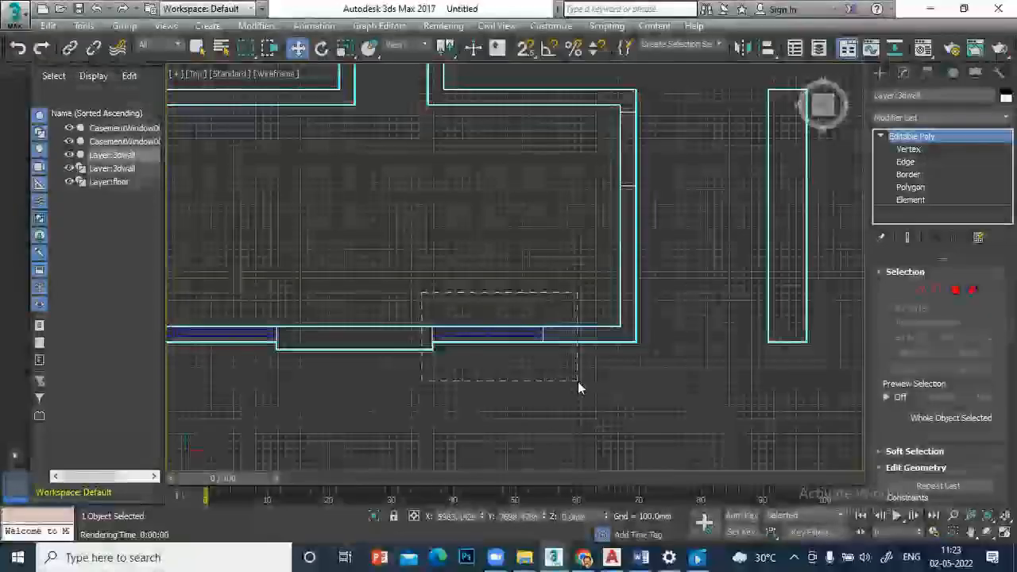
key("ctrl+a")
scroll(567, 383, "down", 6)
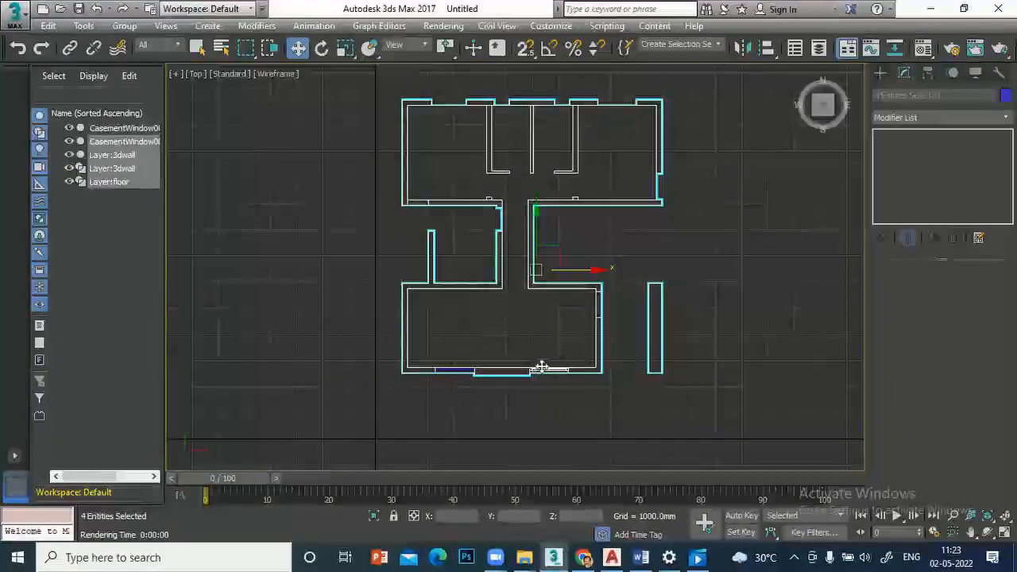
left_click_drag(554, 368, 551, 366, "shift")
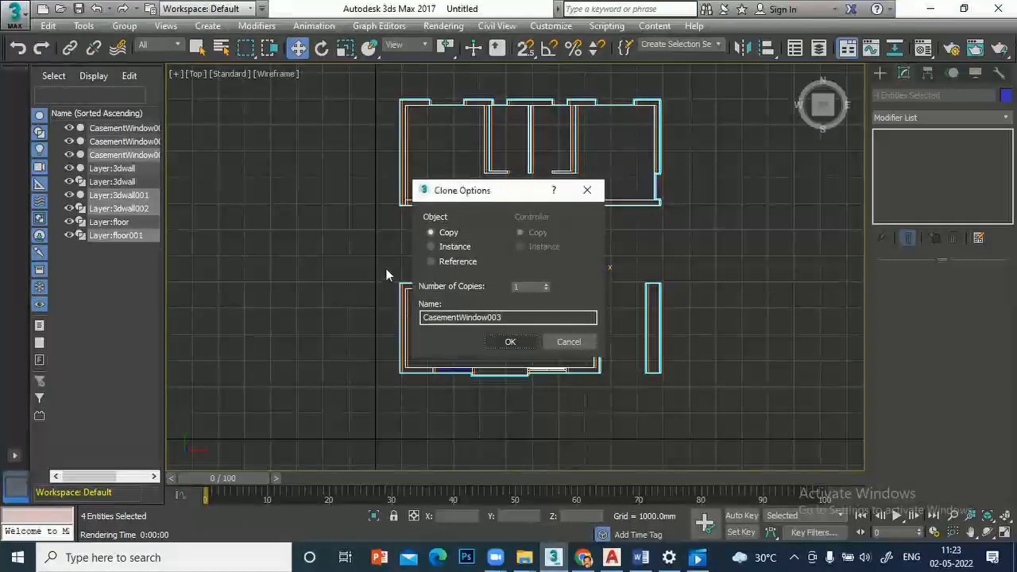
left_click(559, 341)
left_click(112, 155)
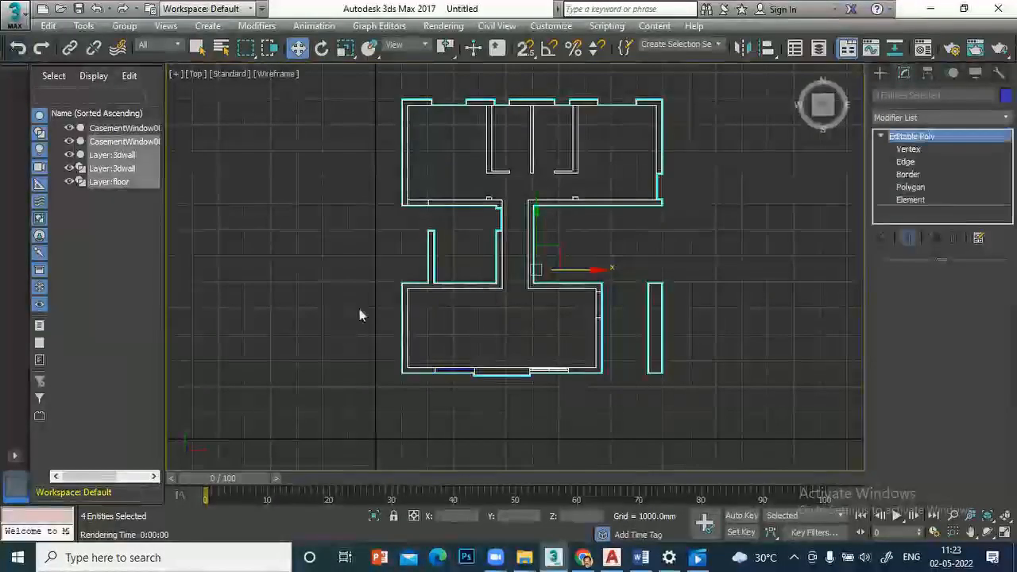
left_click(688, 365)
Clone the second lower-wall casement window as one copy and move it beside the short opening in the left middle wall.
scroll(568, 404, "up", 4)
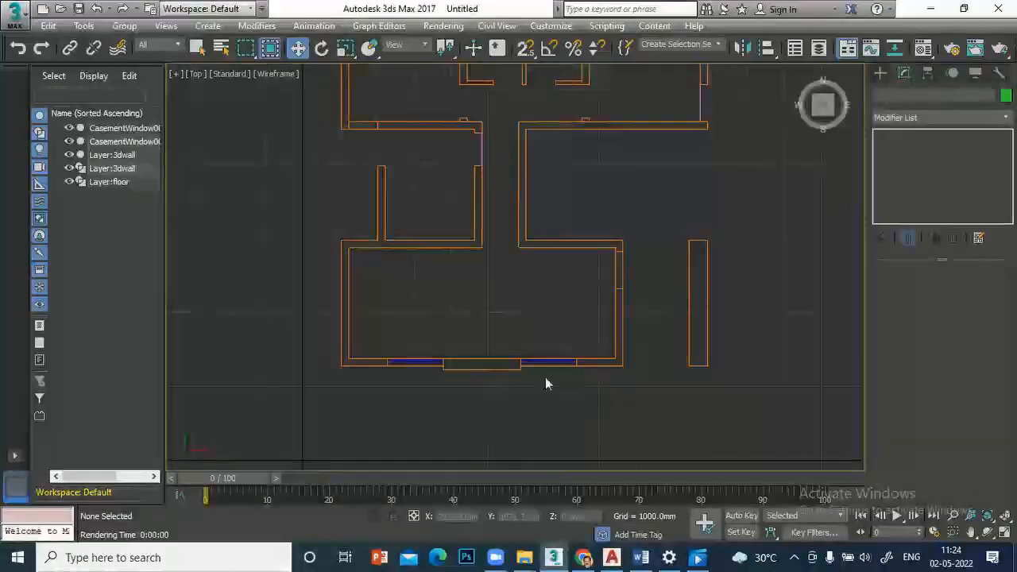
left_click_drag(589, 386, 589, 373)
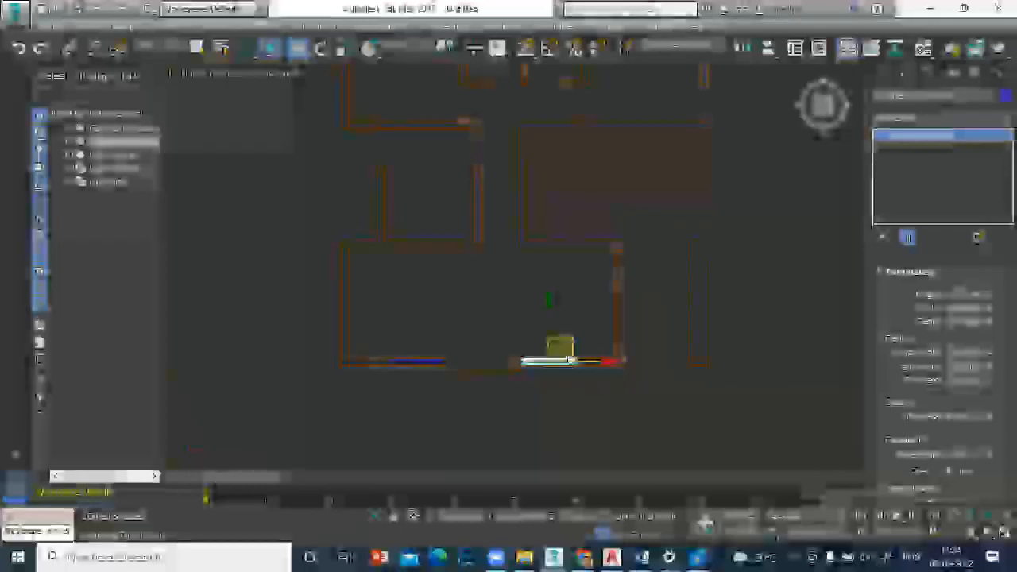
left_click_drag(552, 336, 552, 292)
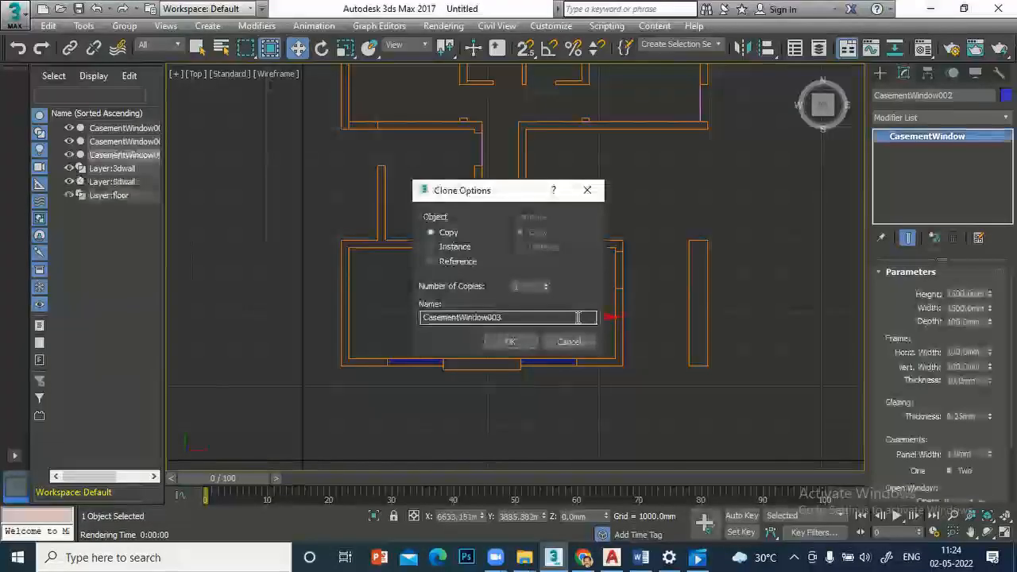
left_click(511, 342)
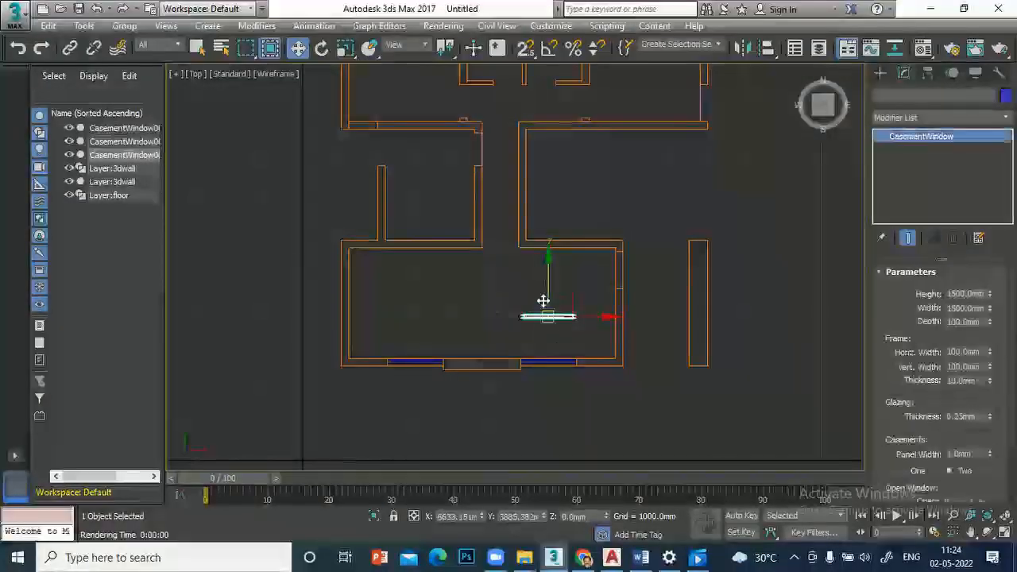
left_click_drag(574, 300, 394, 123)
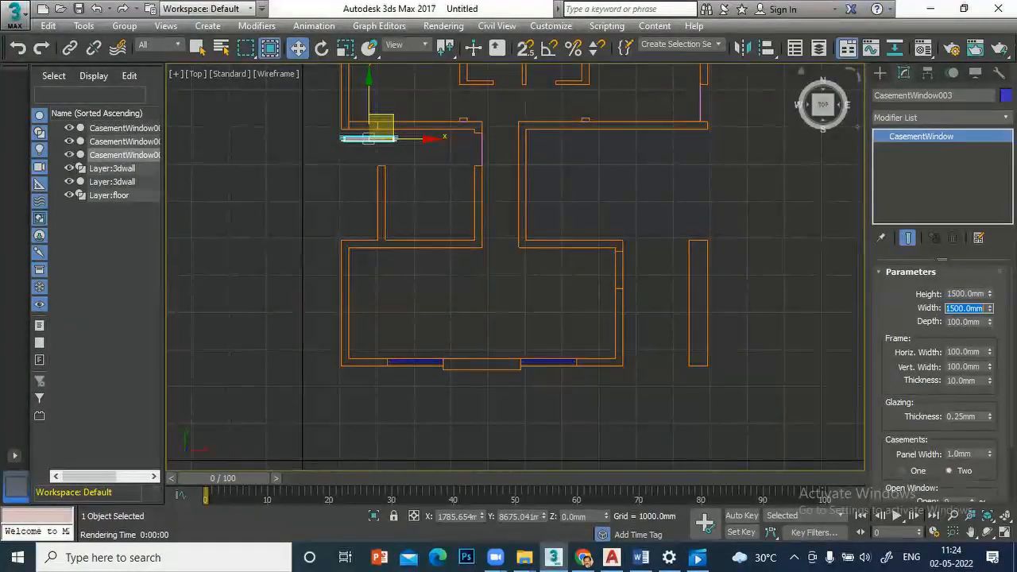
Set the copied window's width to 800 mm and align it in X and Y within the short opening of the left middle wall.
type("00")
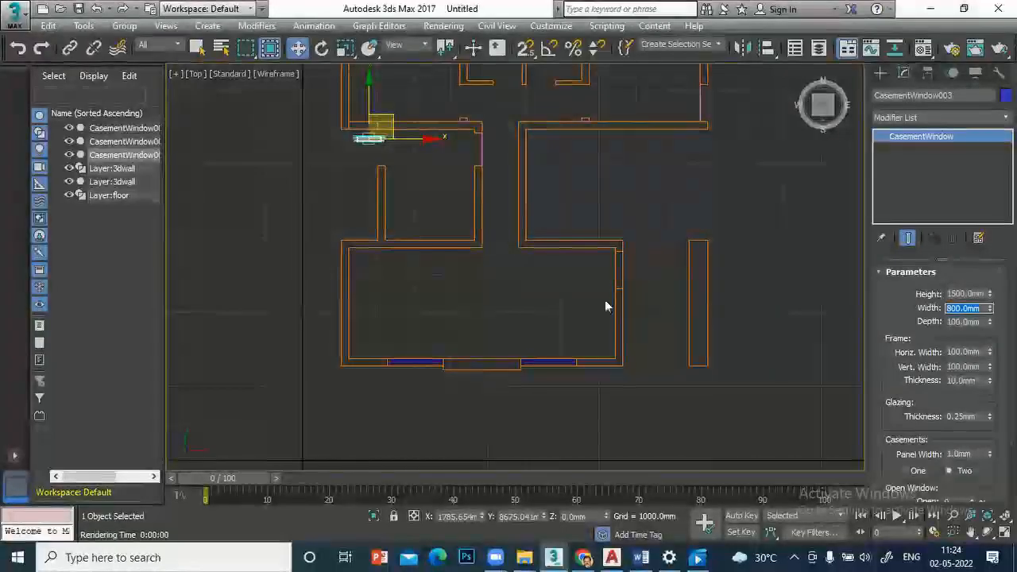
scroll(481, 204, "up", 8)
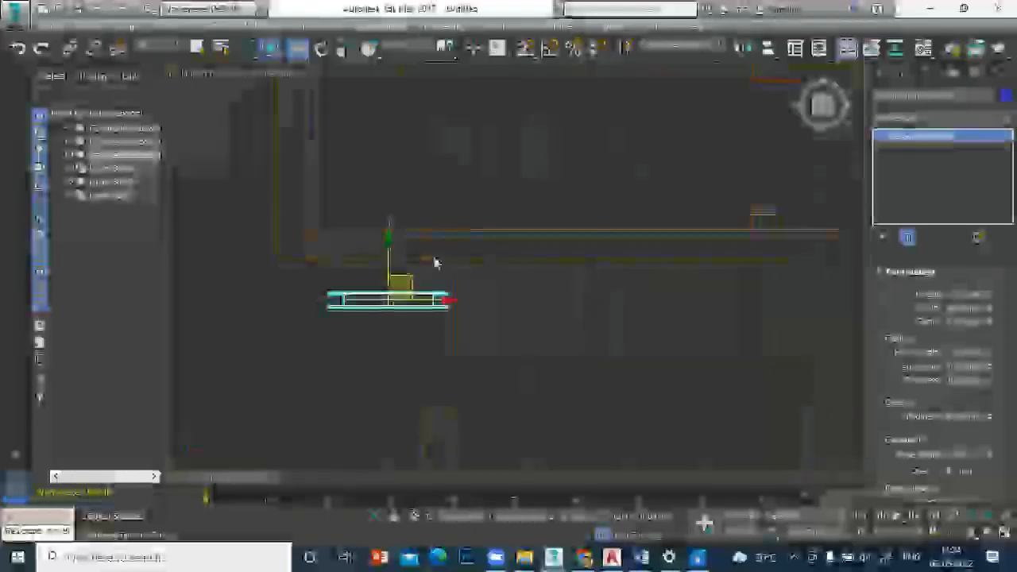
left_click_drag(392, 276, 354, 219)
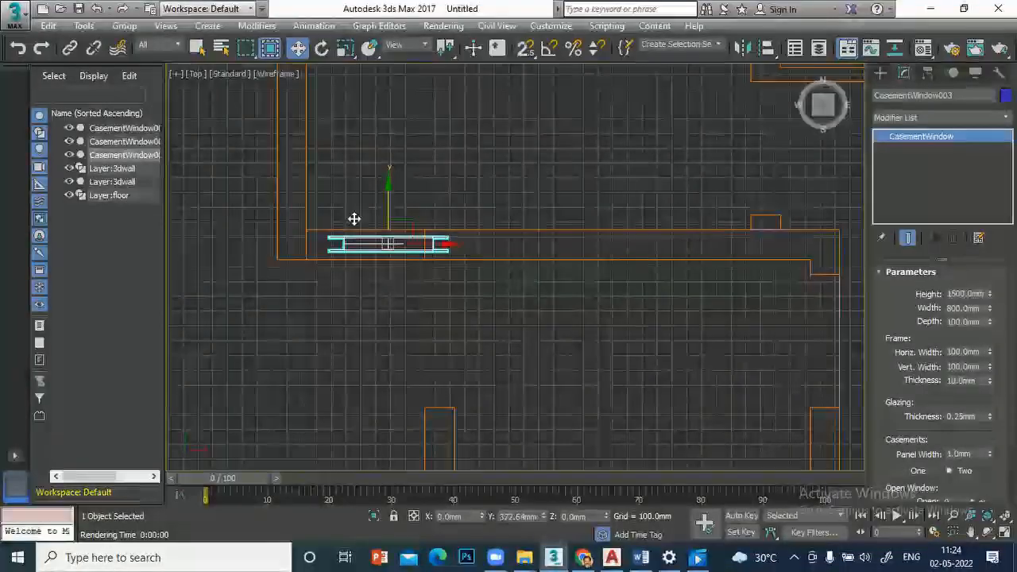
left_click_drag(411, 243, 390, 243)
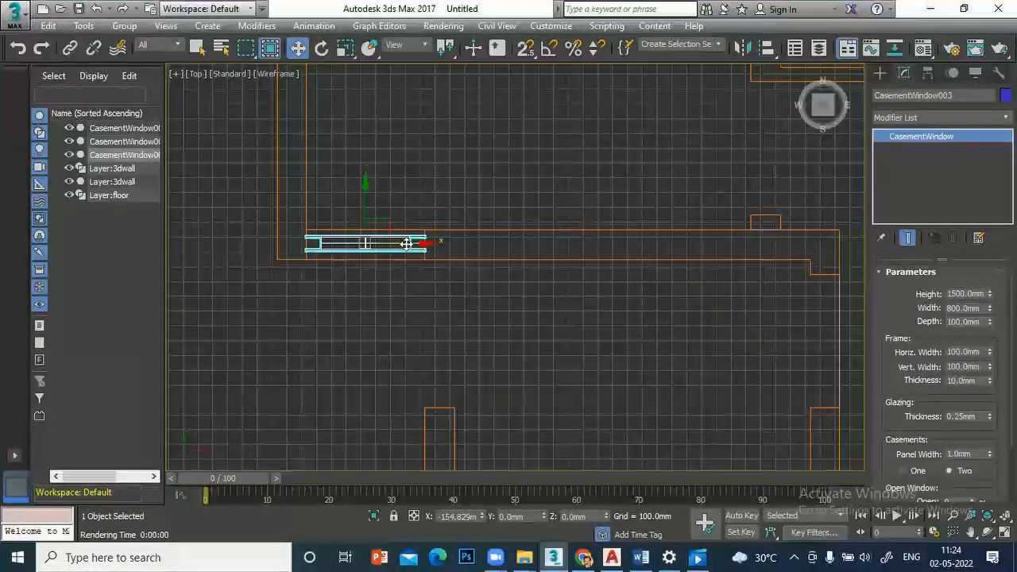
left_click_drag(363, 184, 363, 181)
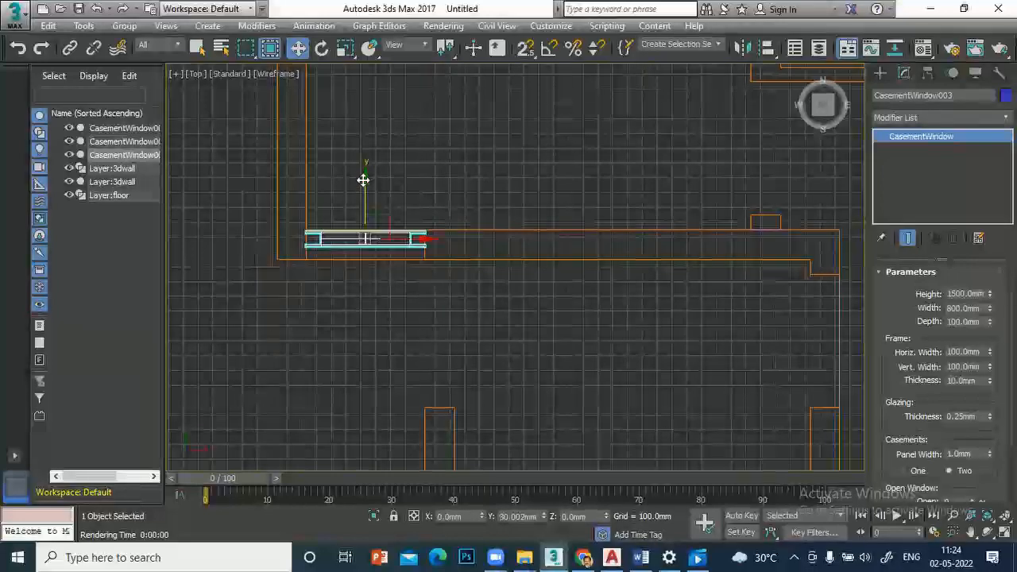
Show all four viewports and raise the first lower-wall casement window to an absolute Z of 600 mm.
left_click(1004, 532)
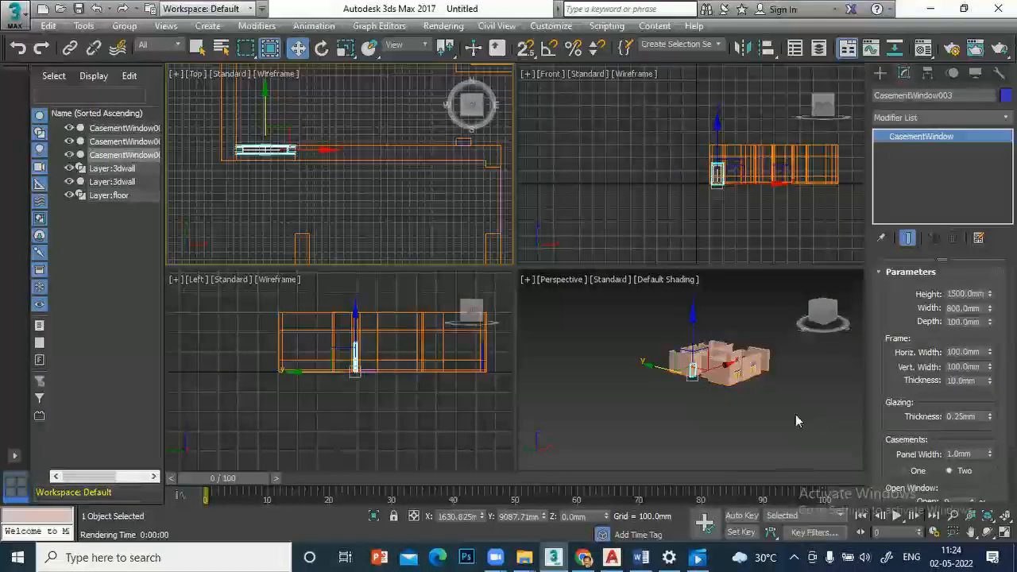
scroll(775, 390, "up", 6)
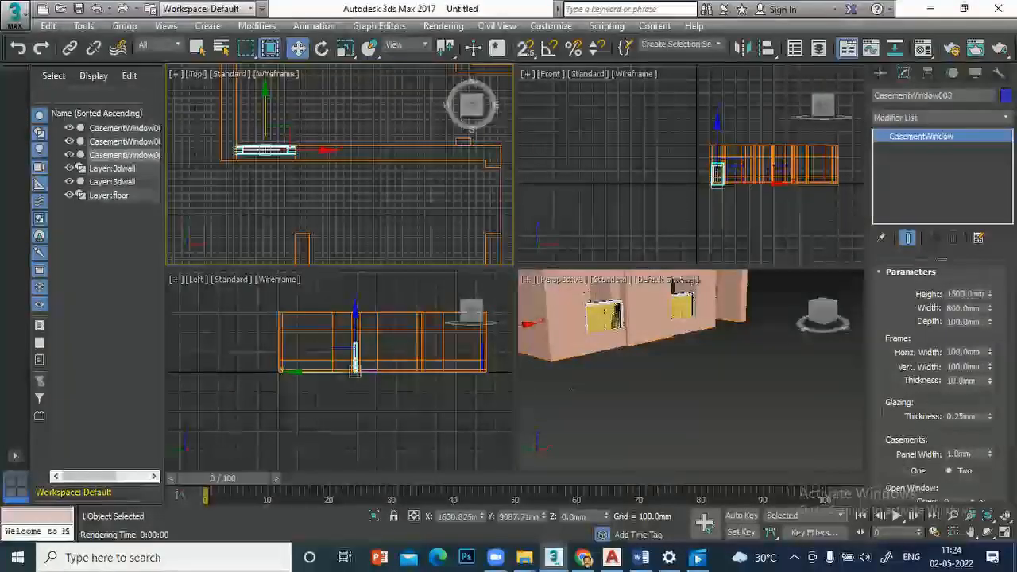
scroll(749, 224, "up", 2)
scroll(754, 226, "up", 3)
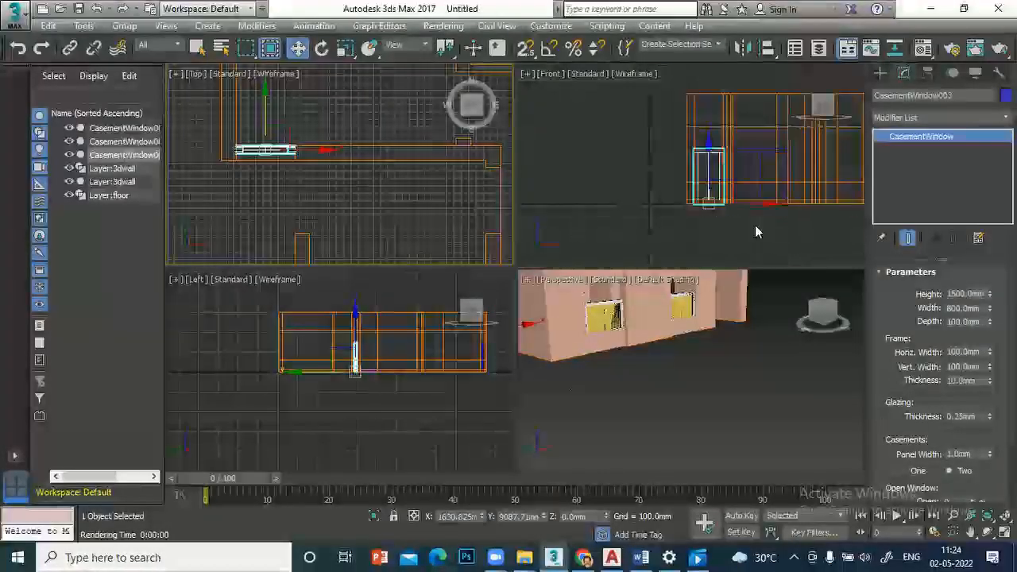
left_click(586, 198)
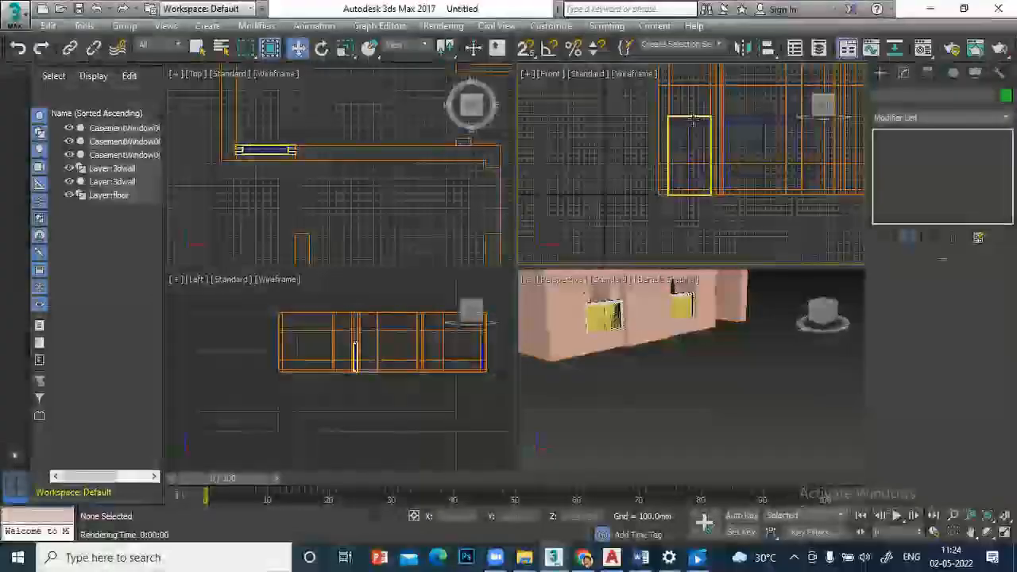
left_click(761, 122)
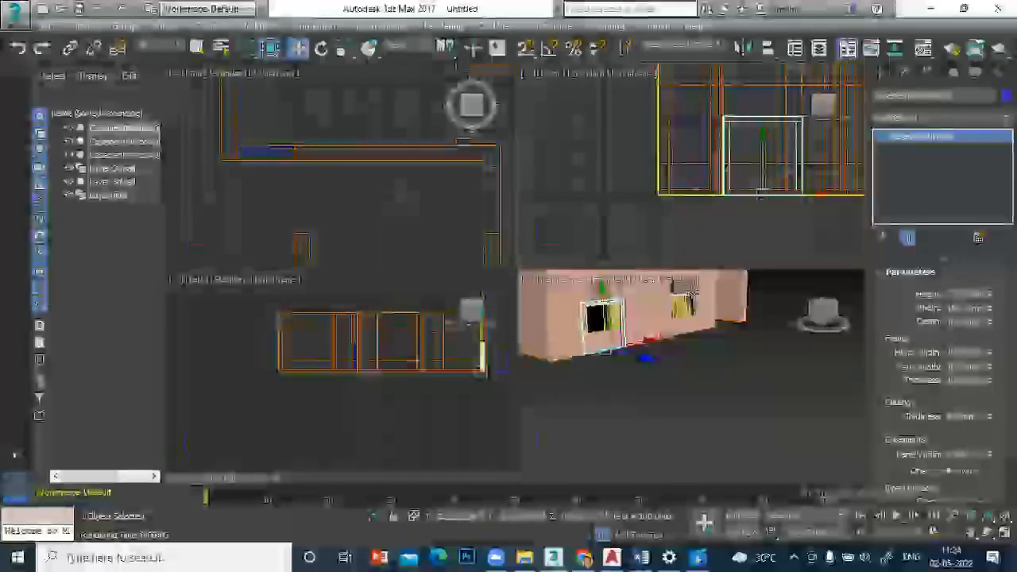
right_click(299, 49)
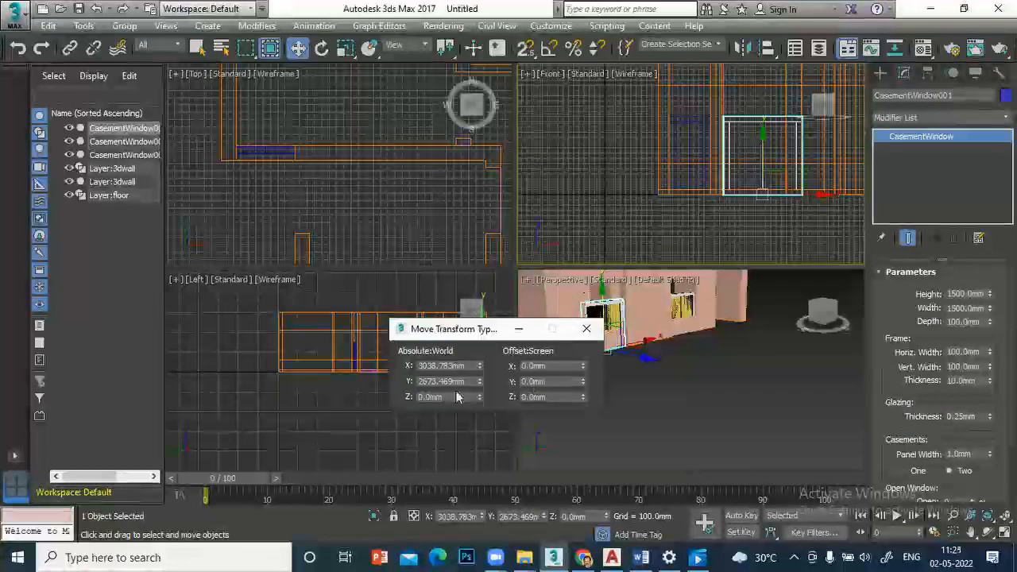
type("600")
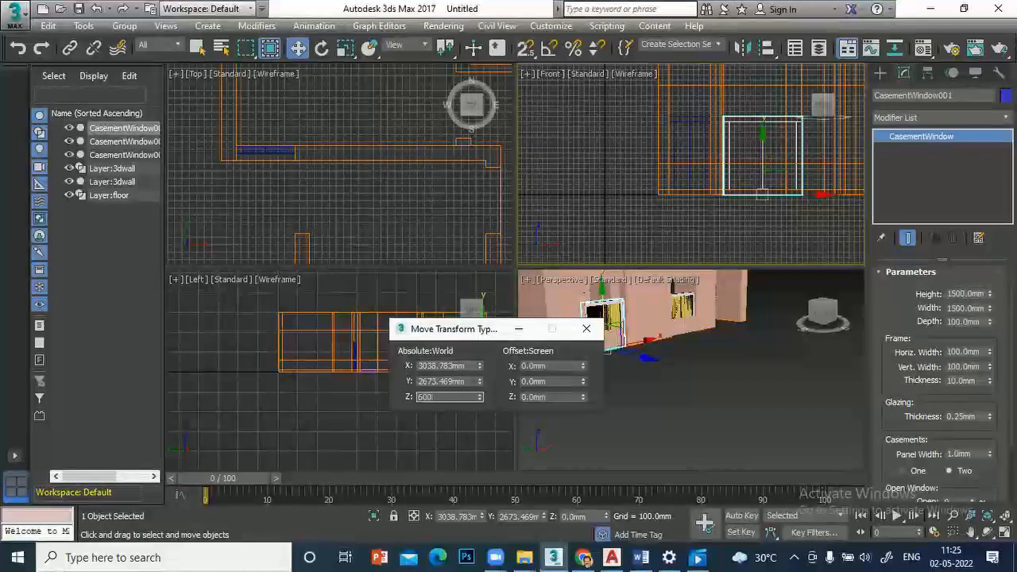
key("Return")
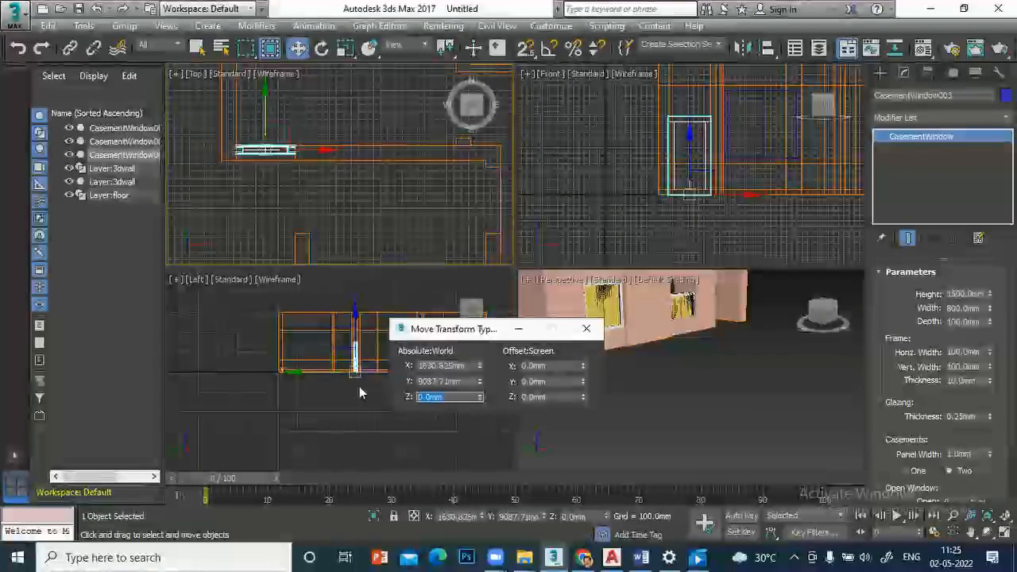
Set the 800 mm wide window's absolute Z to 600 mm and render the perspective view.
type("600")
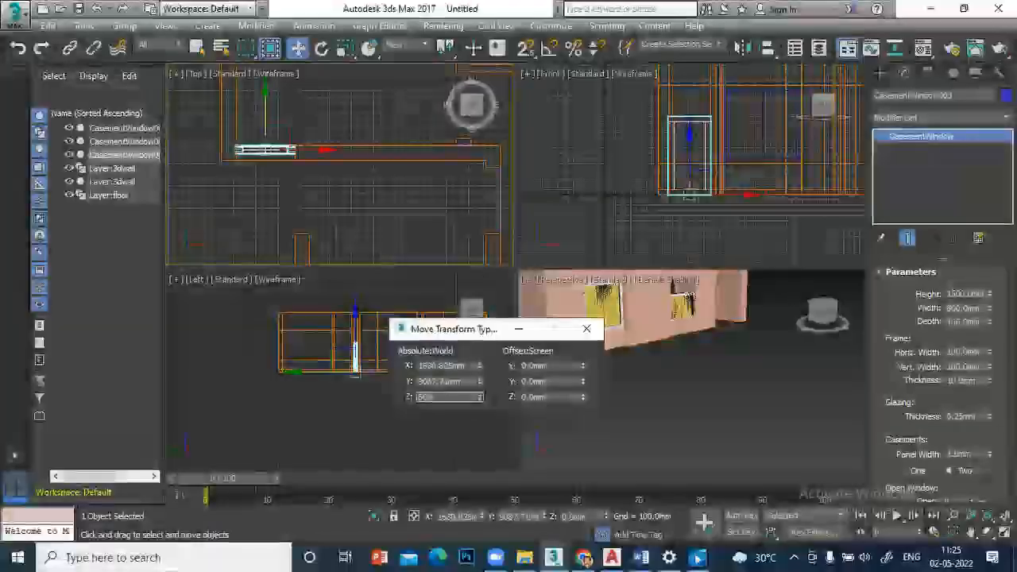
key("Return")
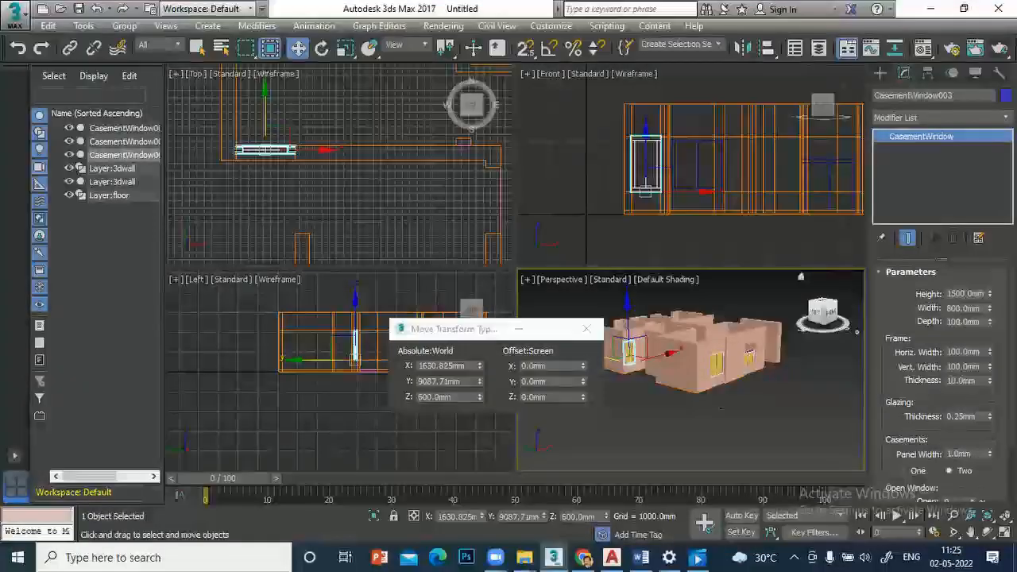
key("shift+q")
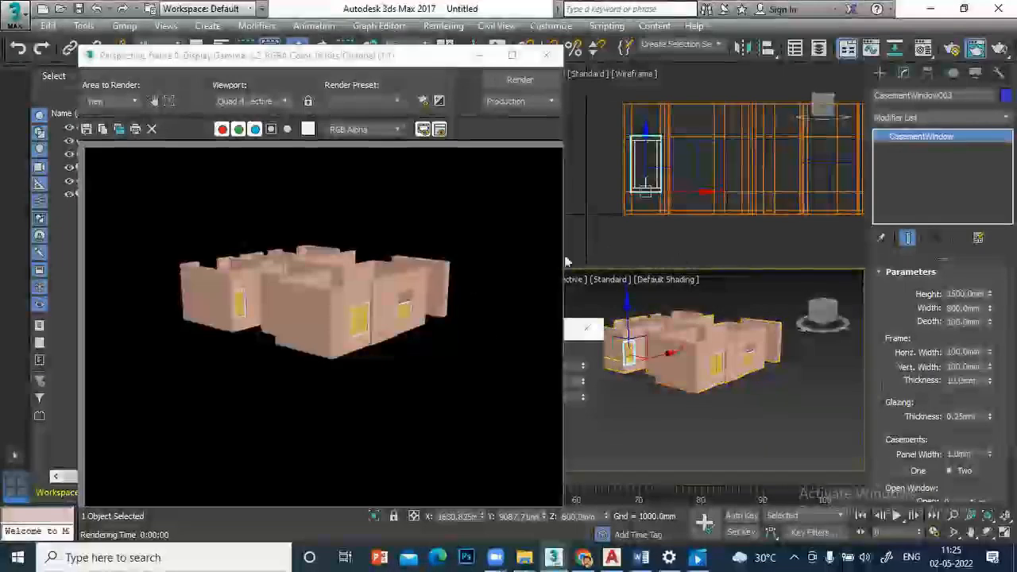
Select the second lower-wall casement window in the Front view, set its absolute Z to 600 mm, and deselect it.
middle_click_drag(687, 225, 561, 243)
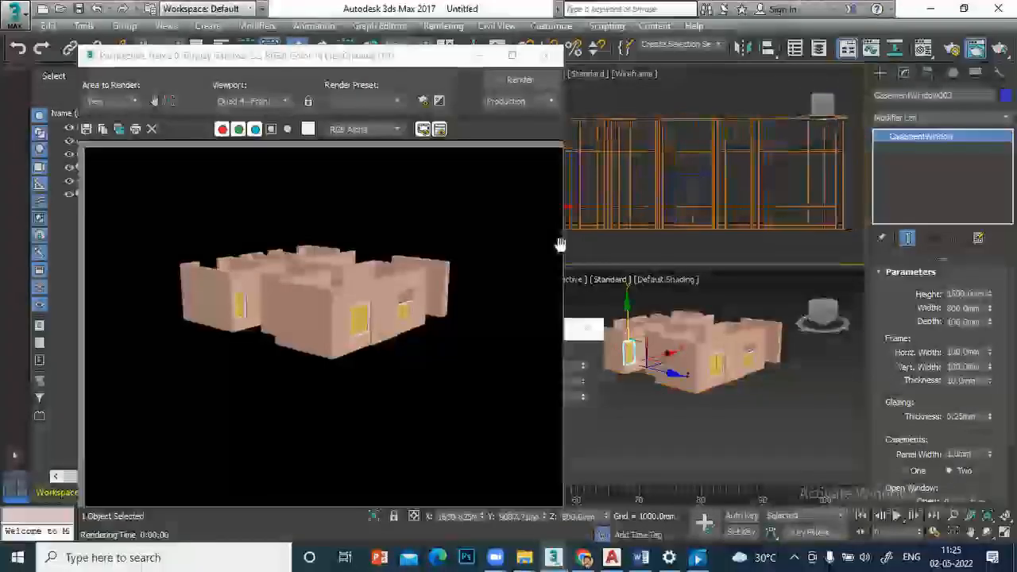
left_click(679, 193)
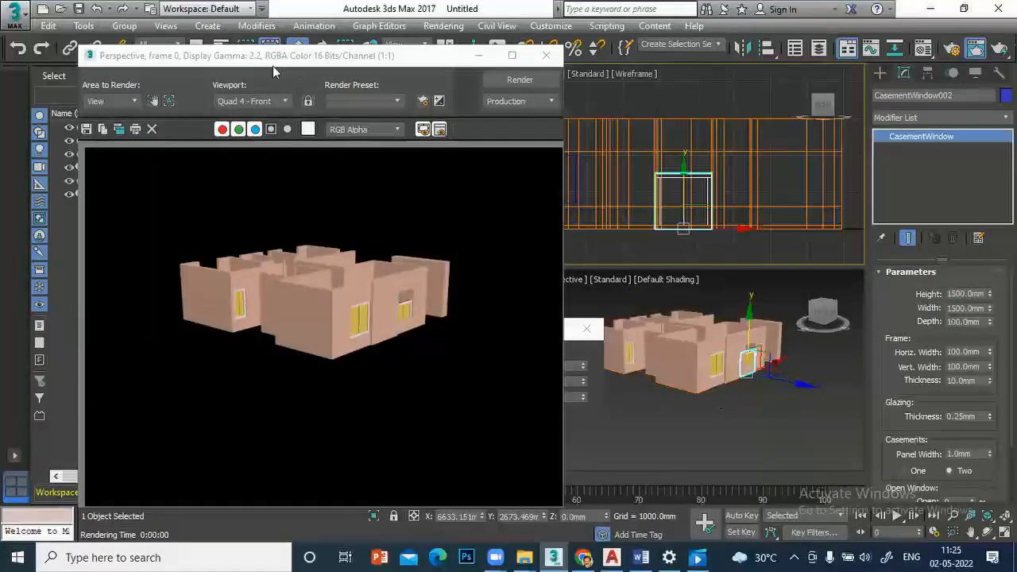
left_click_drag(334, 50, 334, 155)
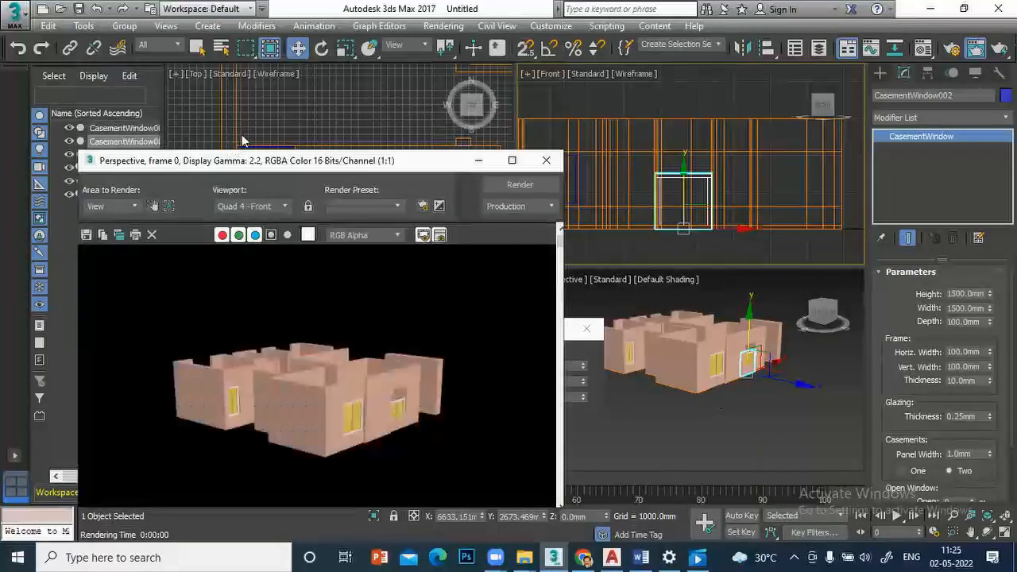
right_click(298, 51)
left_click(446, 397)
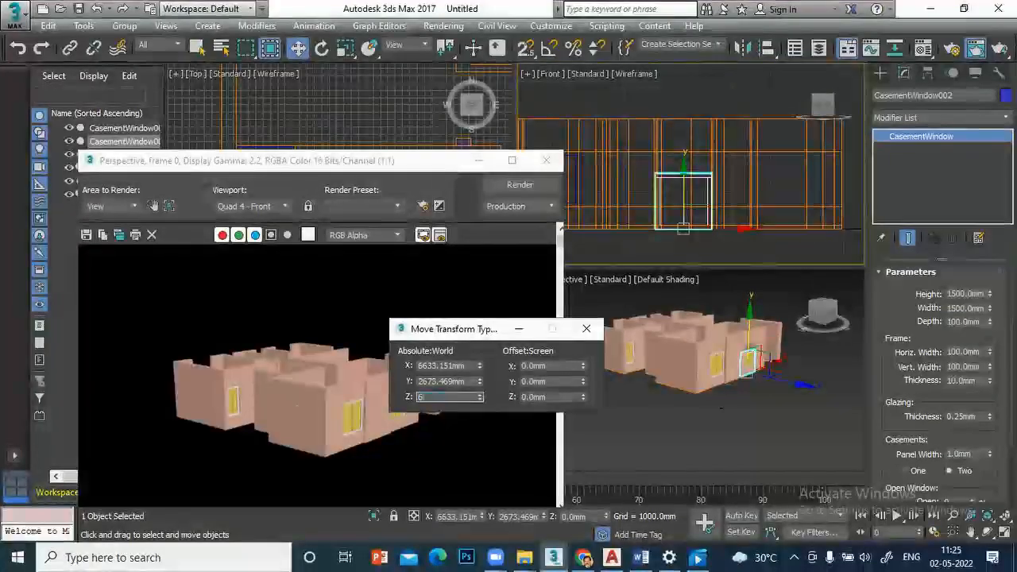
type("600")
key("Return")
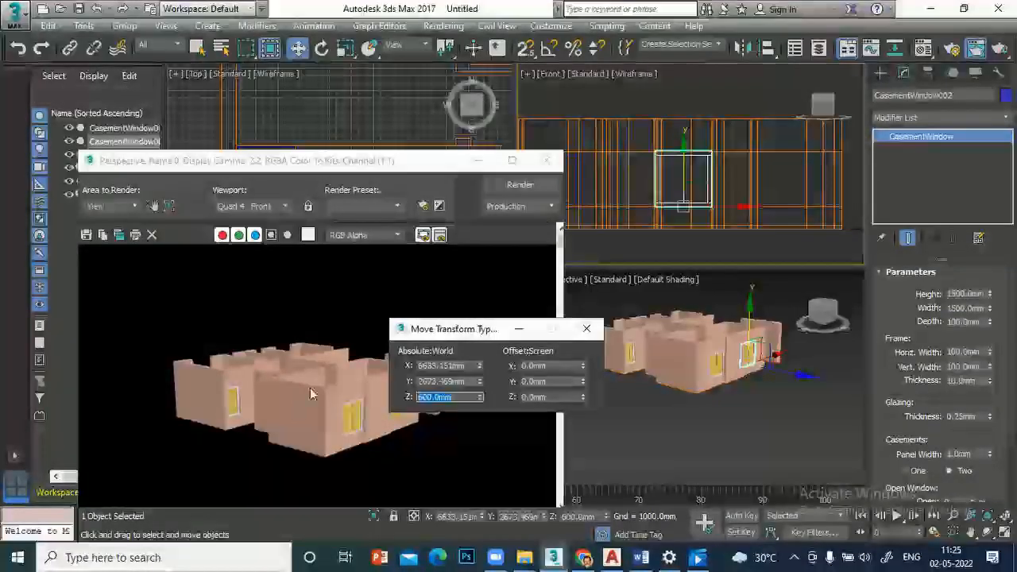
left_click(678, 89)
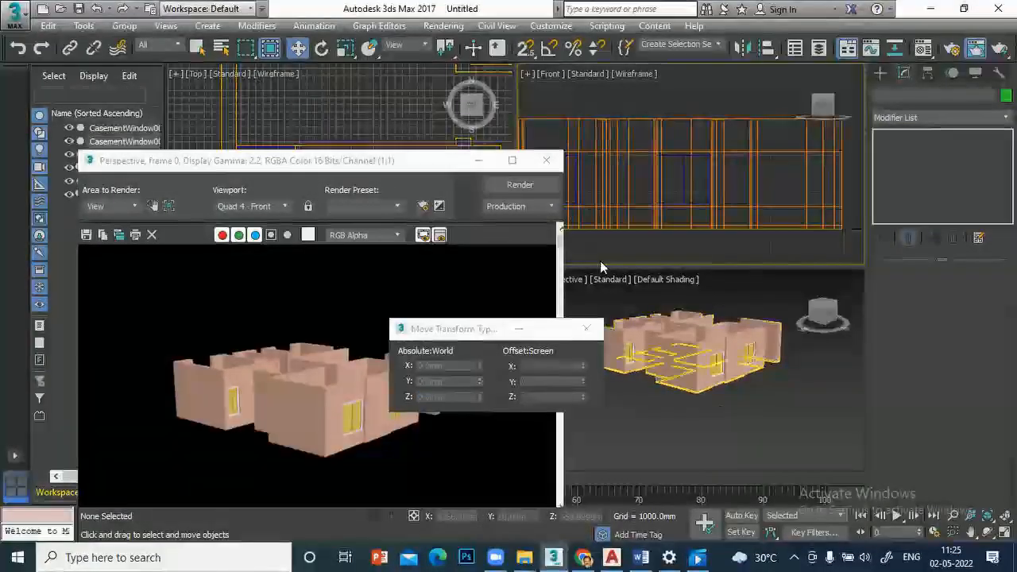
scroll(753, 398, "up", 3)
scroll(727, 393, "down", 3)
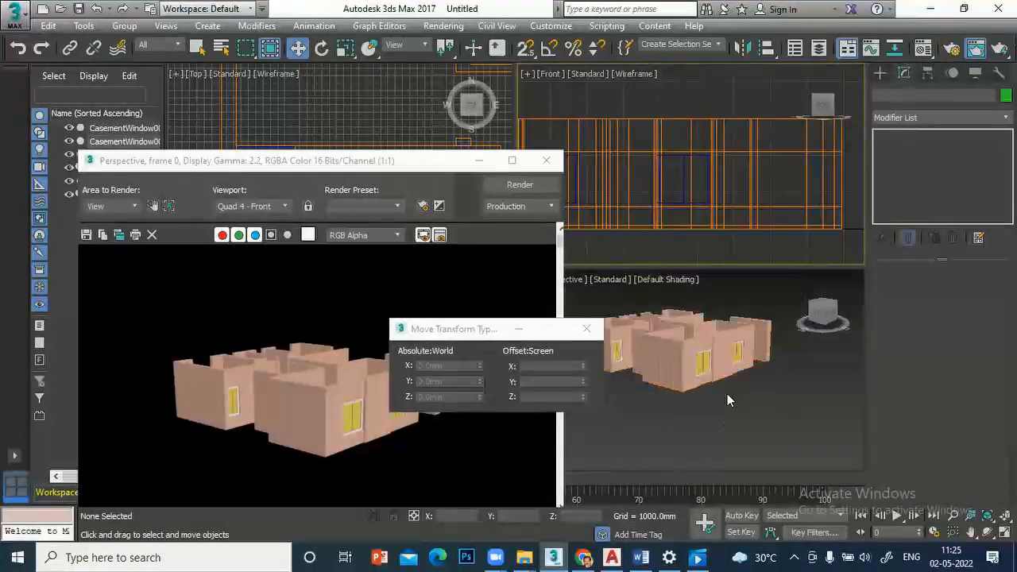
Render the Perspective view and zoom in on the render to examine the placed casement windows, closing the render window when done.
left_click(975, 48)
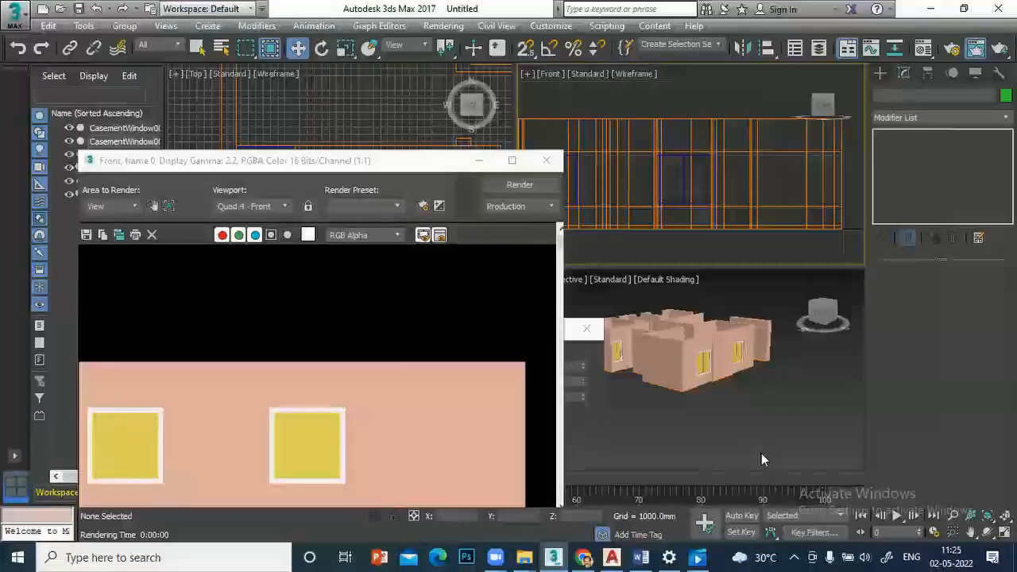
left_click(761, 455)
left_click(998, 49)
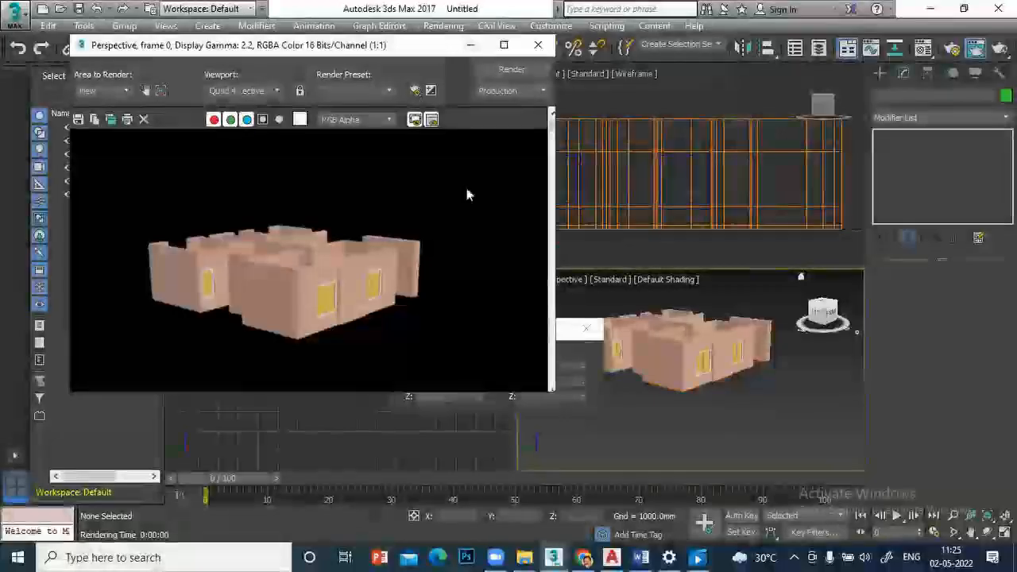
scroll(374, 300, "up", 2)
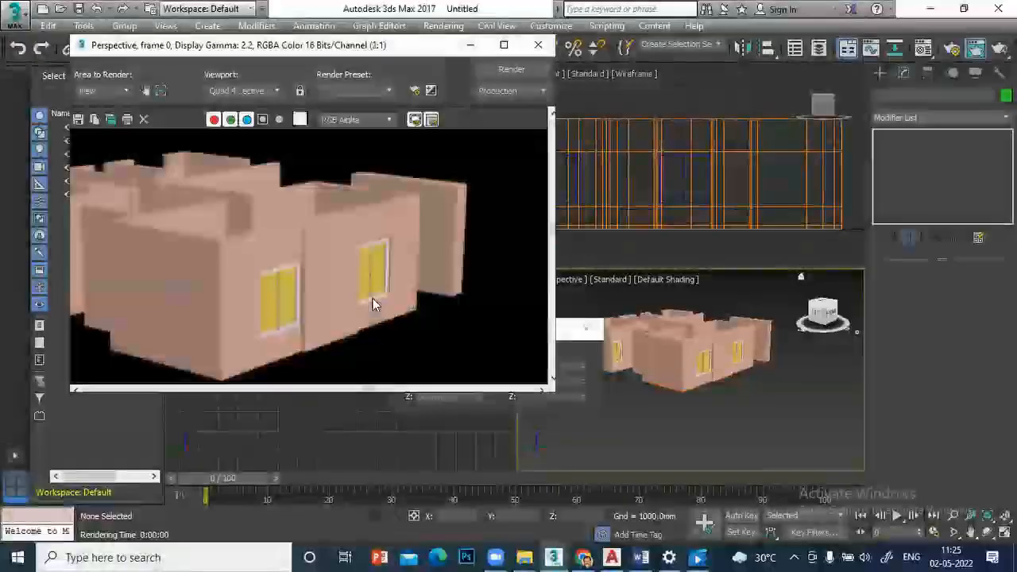
scroll(375, 304, "down", 1)
scroll(377, 305, "down", 1)
scroll(376, 302, "up", 1)
scroll(377, 301, "down", 1)
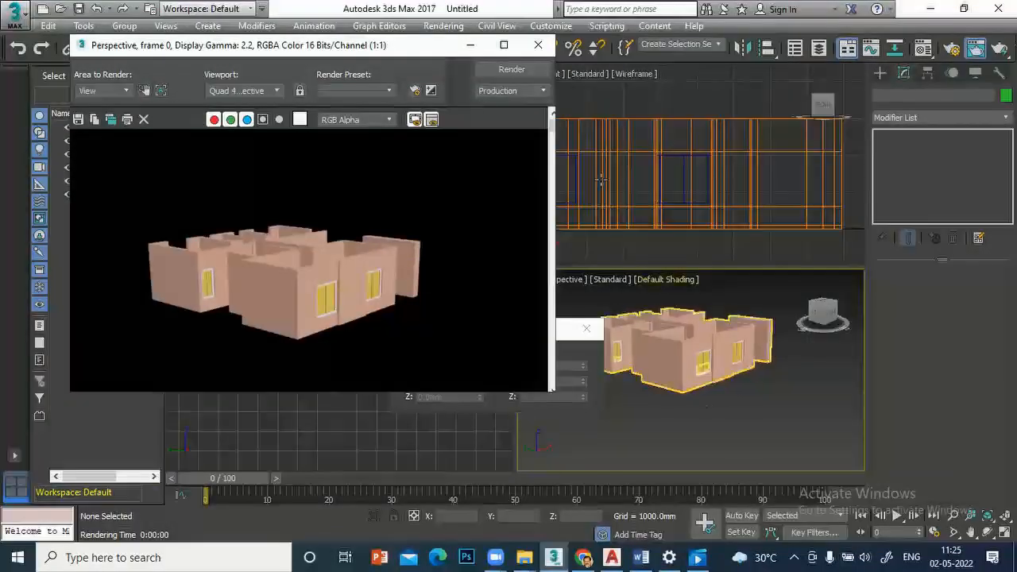
left_click(539, 46)
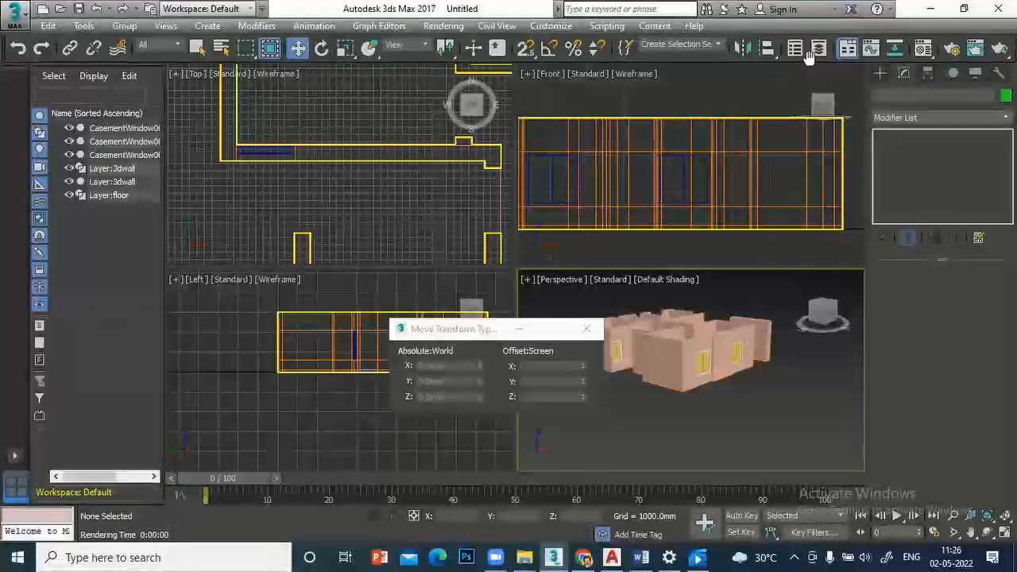
With snapping on, draw a pivot door about 900 mm wide, 100 mm deep and 933 mm high in empty space in the Top view.
left_click(879, 73)
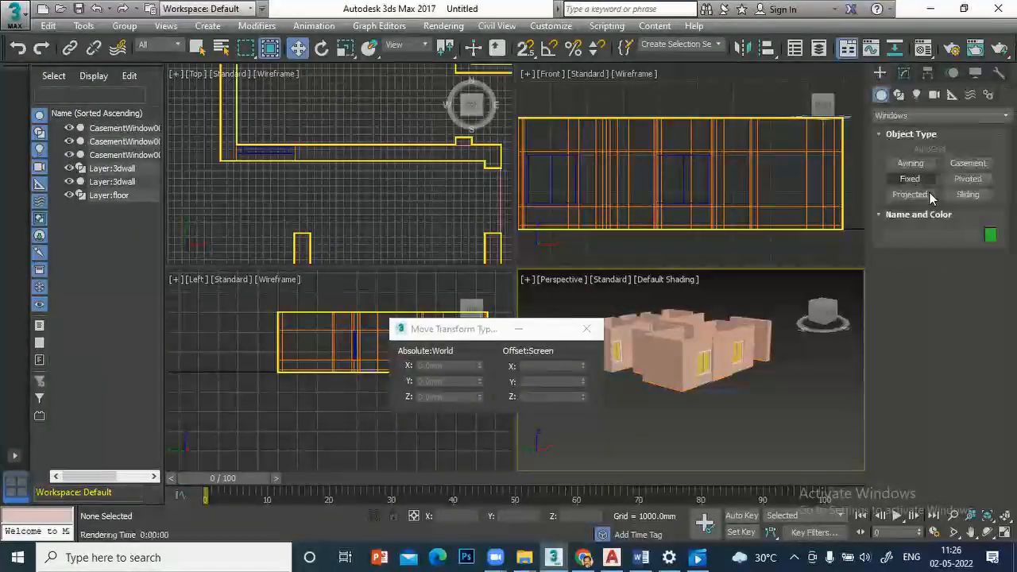
left_click(911, 112)
left_click(889, 211)
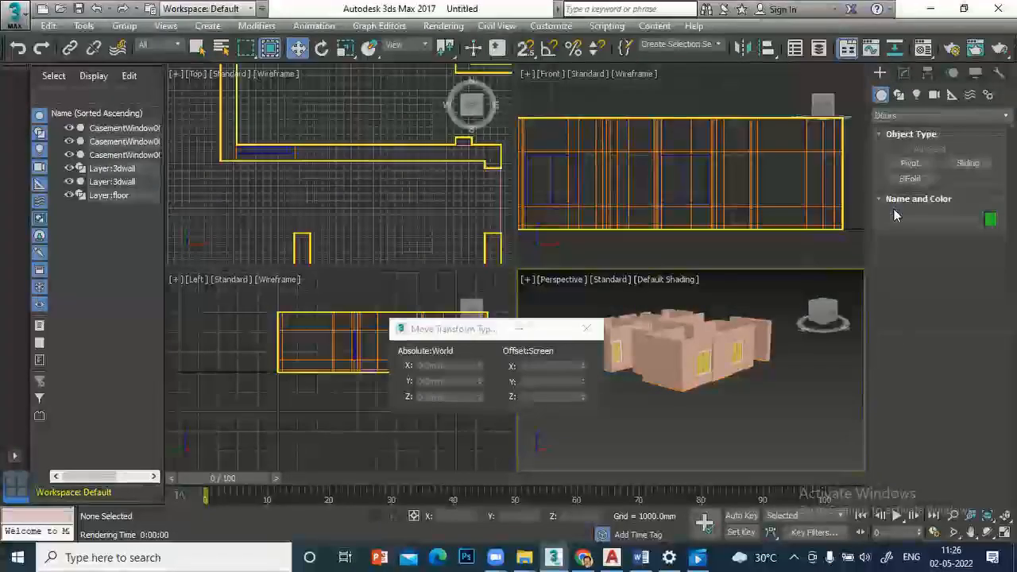
left_click(526, 48)
left_click(298, 224)
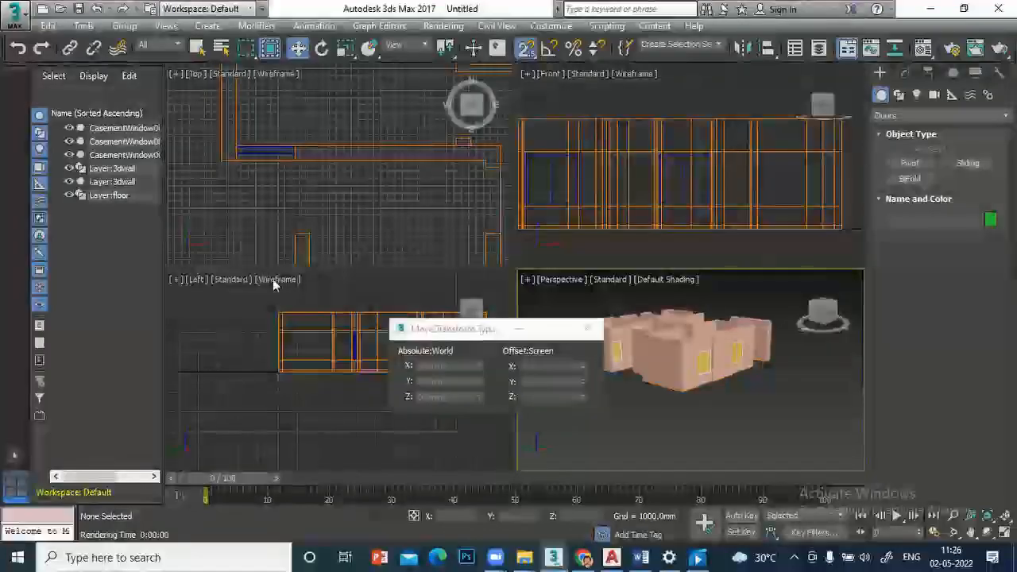
middle_click_drag(298, 219, 588, 230)
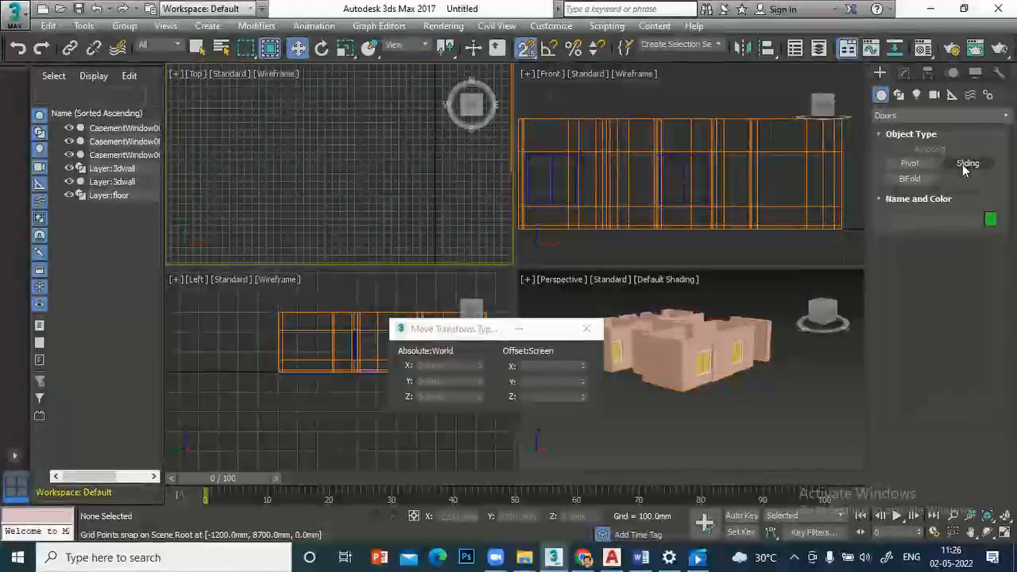
left_click(913, 164)
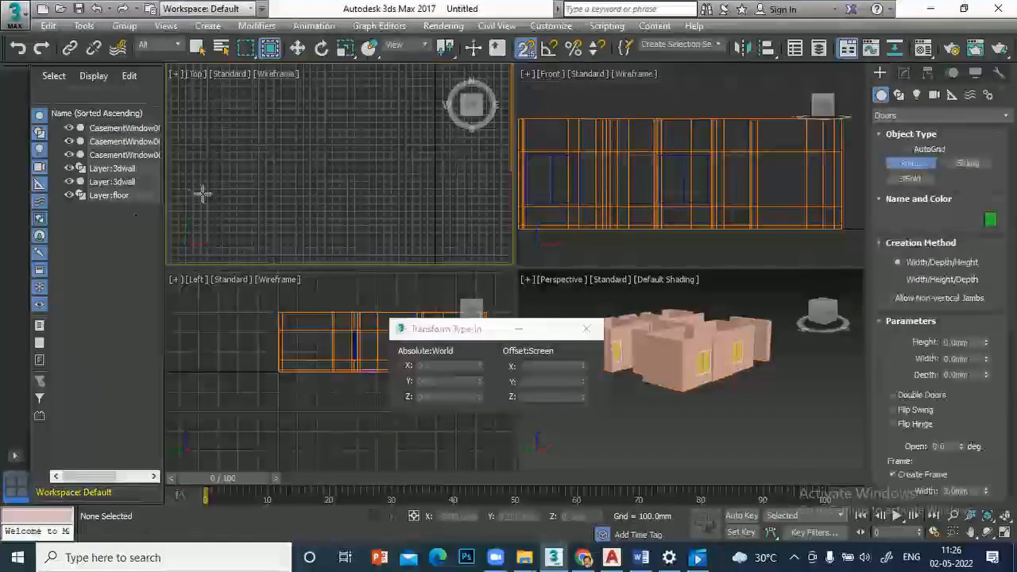
scroll(236, 181, "up", 2)
left_click_drag(236, 182, 315, 183)
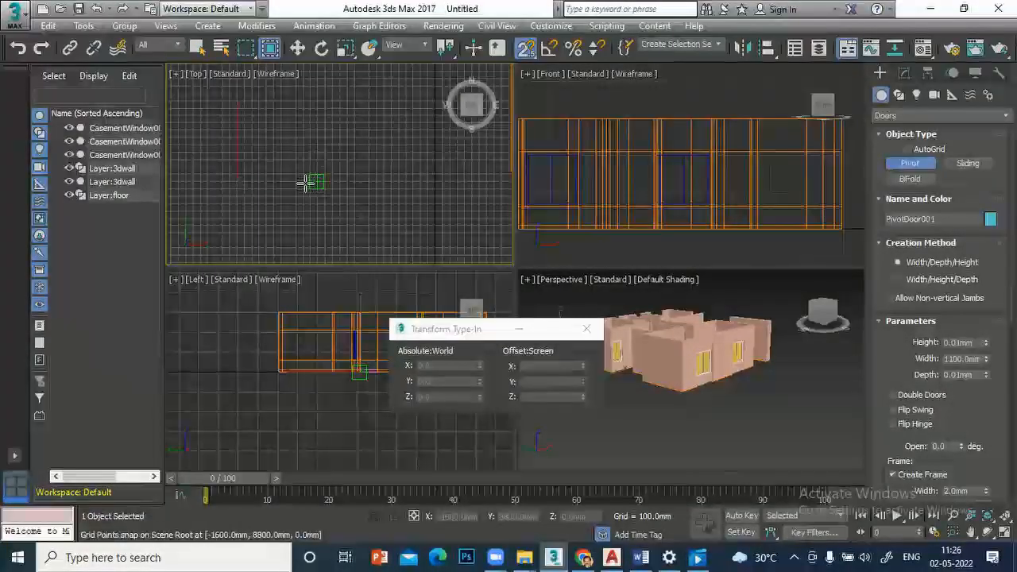
left_click_drag(259, 186, 303, 181)
left_click(303, 174)
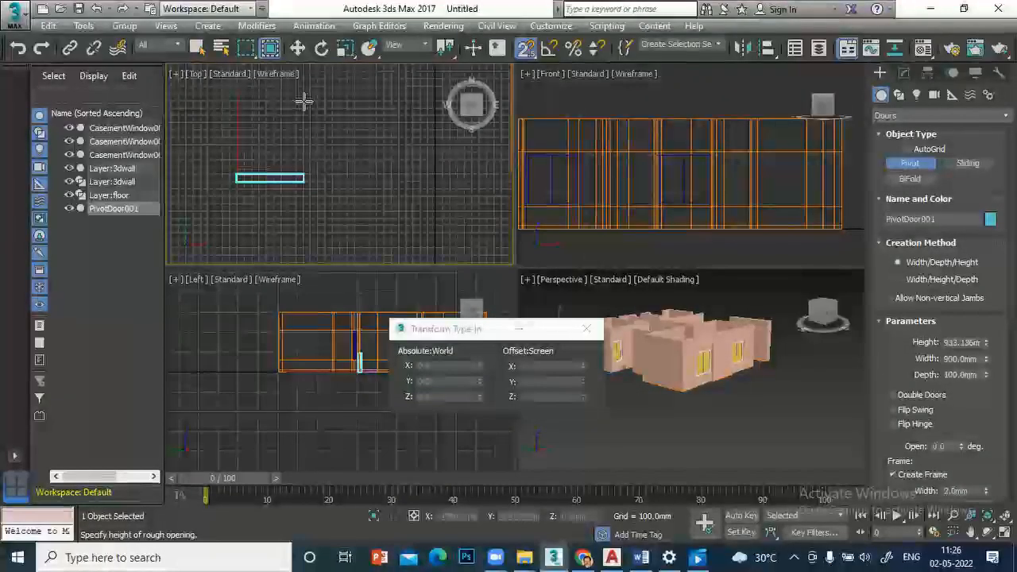
left_click(527, 48)
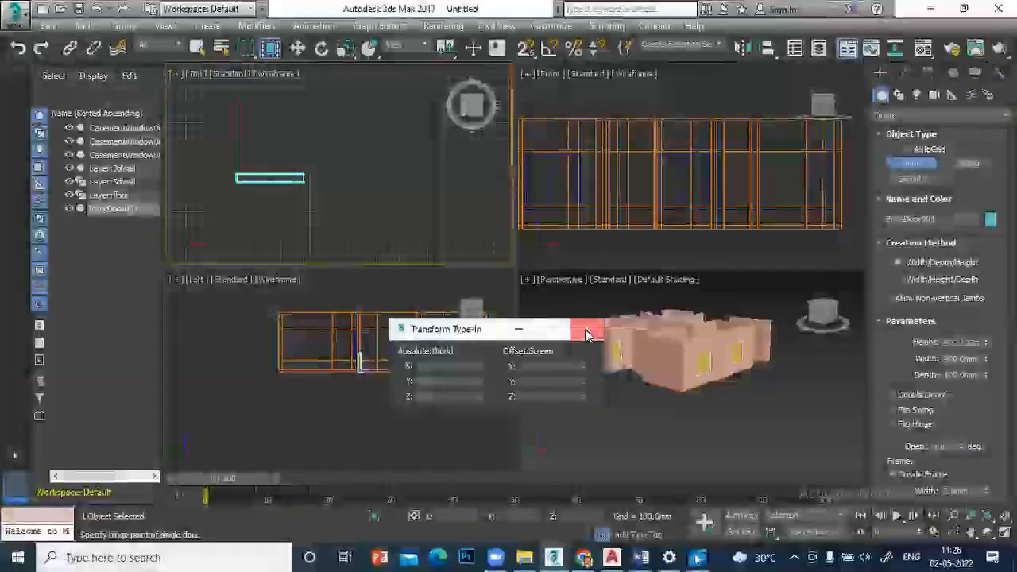
Try to set the new pivot door's height to 2100 mm and set its width to 1000 mm.
left_click(586, 328)
scroll(586, 368, "up", 5)
middle_click_drag(585, 368, 629, 347)
left_click(903, 73)
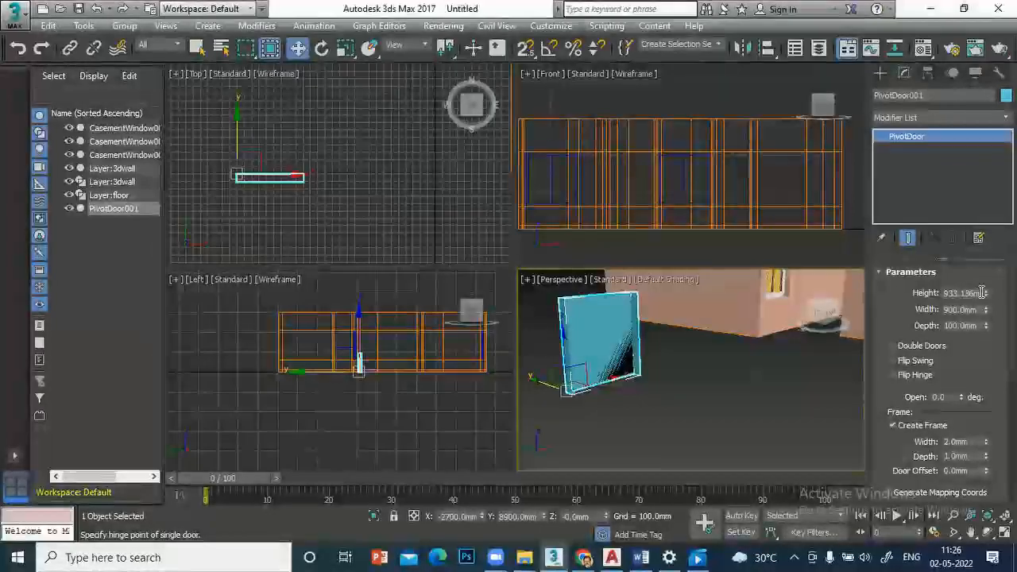
double_click(980, 292)
type("2100")
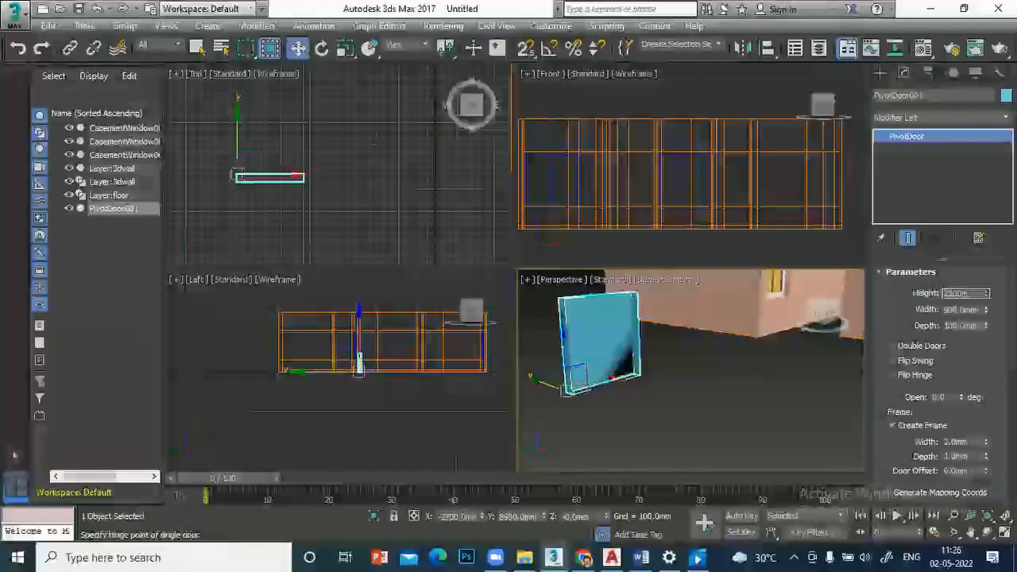
key("Return")
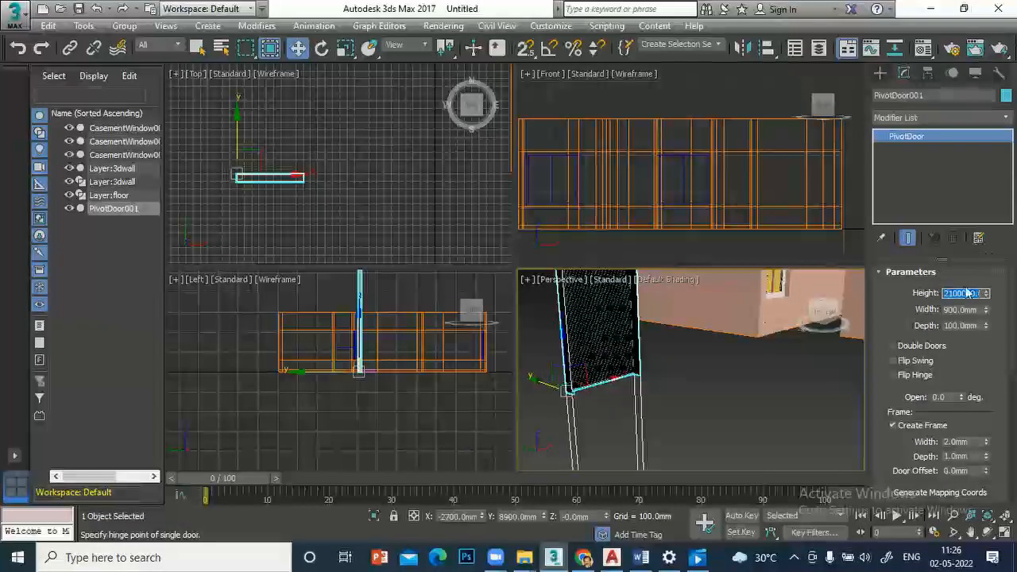
double_click(973, 309)
key("BackSpace")
type("1000")
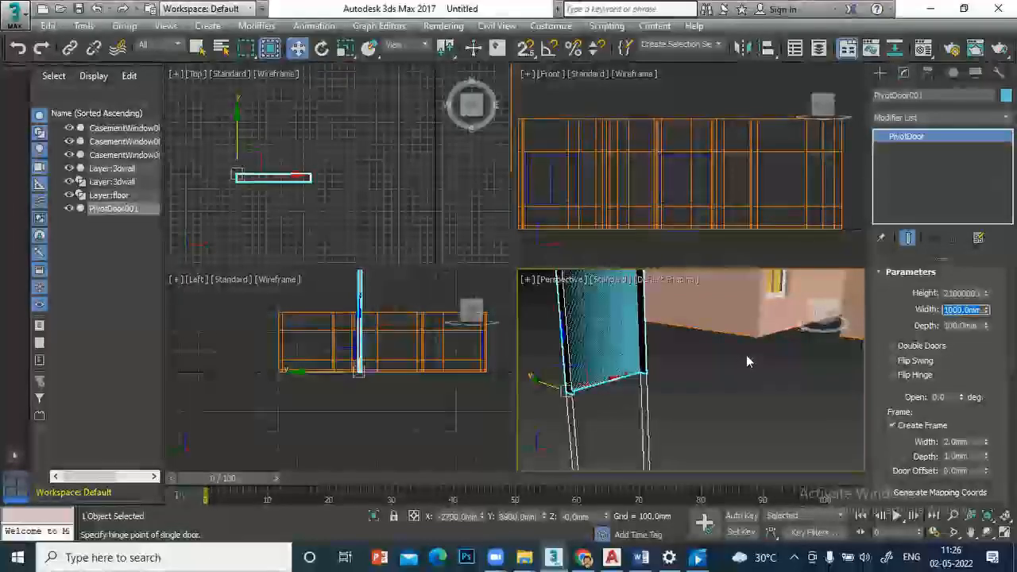
Correct the pivot door's height to 2100 mm.
scroll(669, 339, "down", 3)
scroll(658, 313, "down", 5)
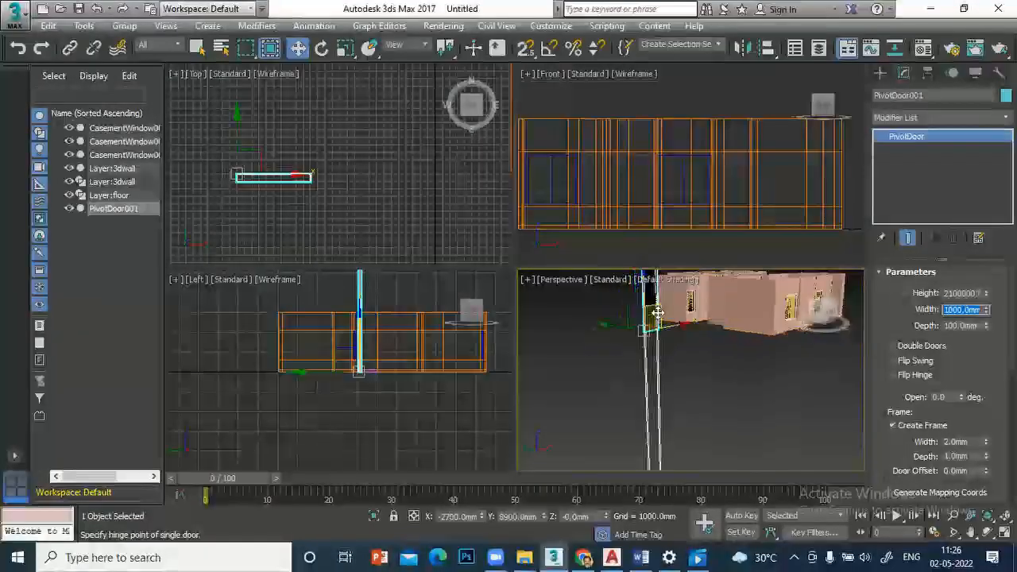
left_click(722, 361)
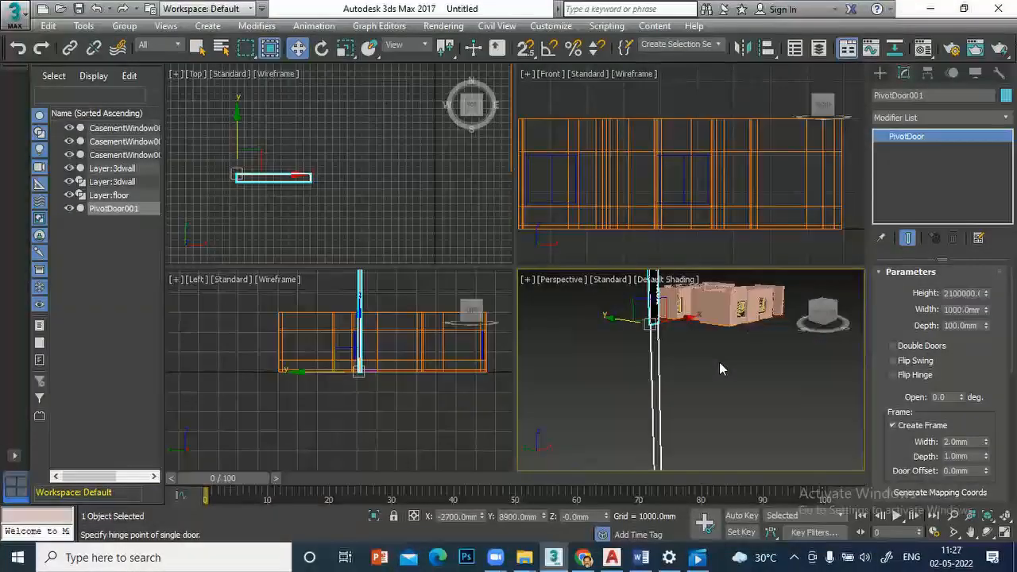
left_click(655, 305)
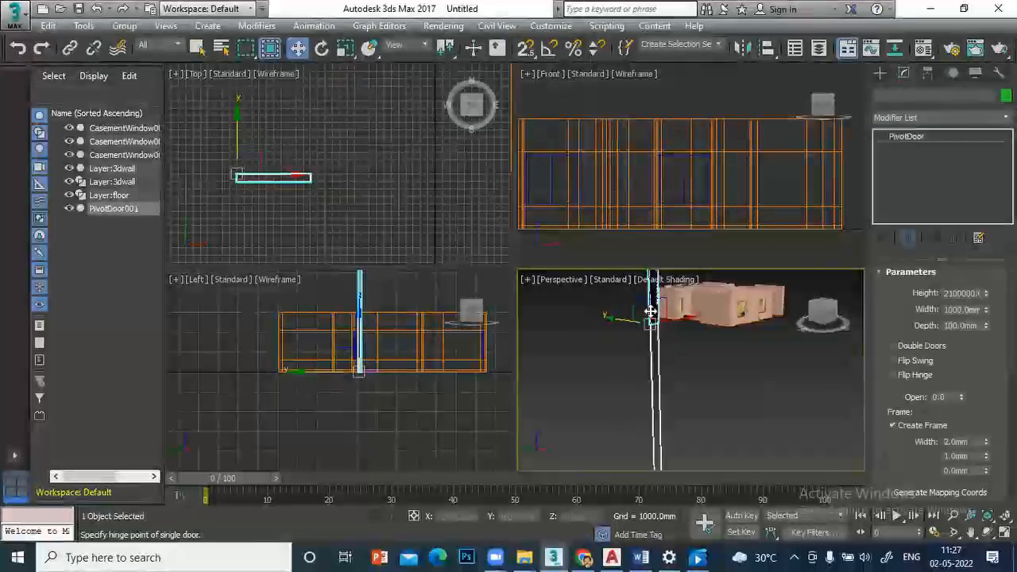
scroll(770, 369, "down", 2)
scroll(768, 370, "down", 3)
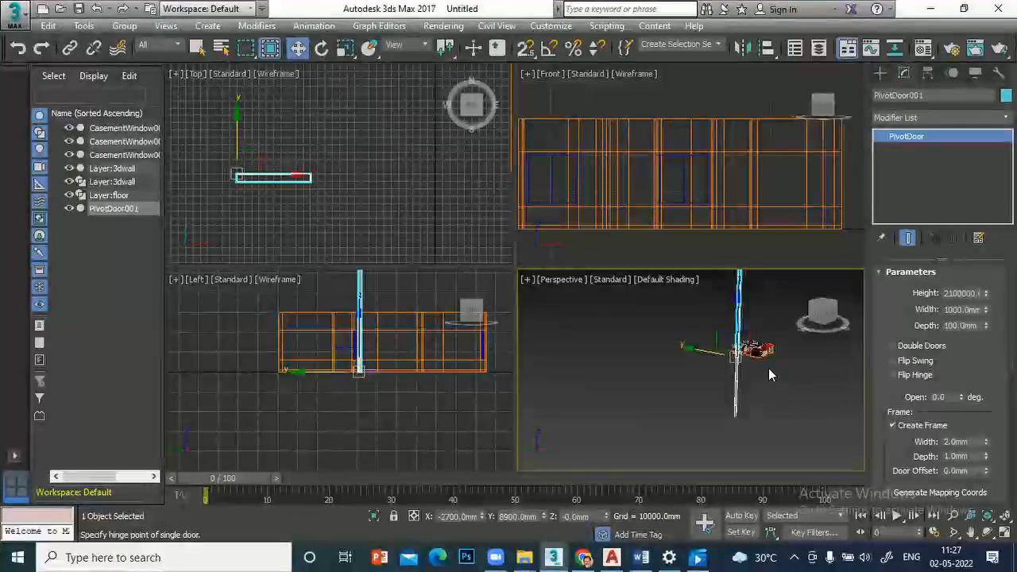
double_click(964, 292)
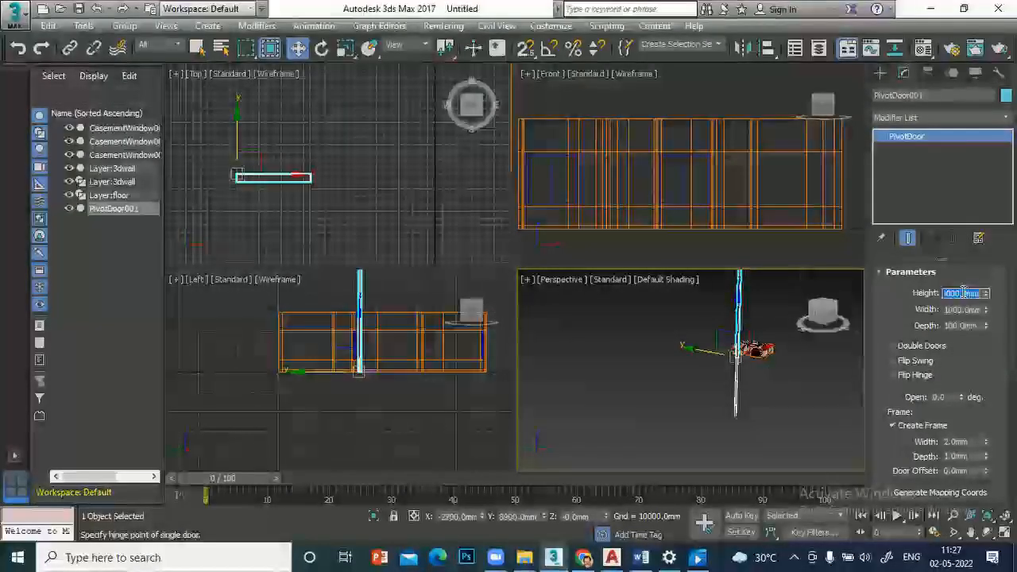
double_click(977, 291)
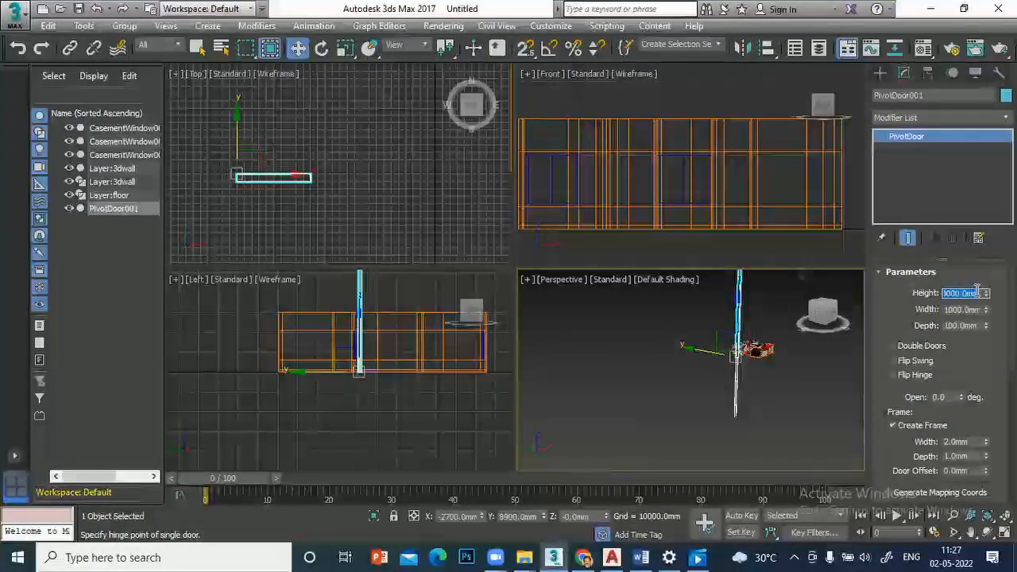
type("2100")
key("Return")
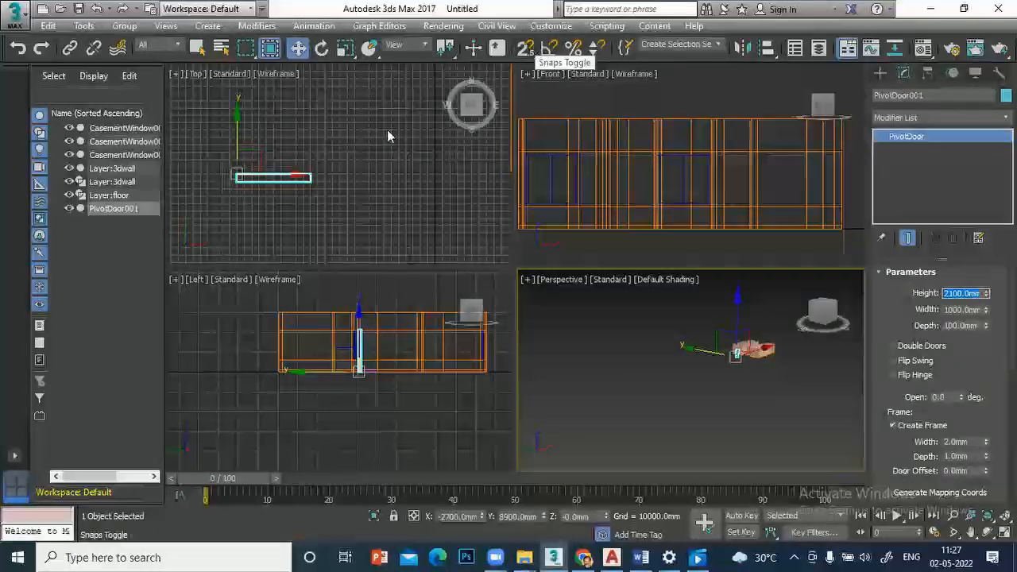
Show the whole model in all viewports and move the pivot door in the Top view beside the opening in the lower room's right wall.
left_click_drag(290, 176, 432, 185)
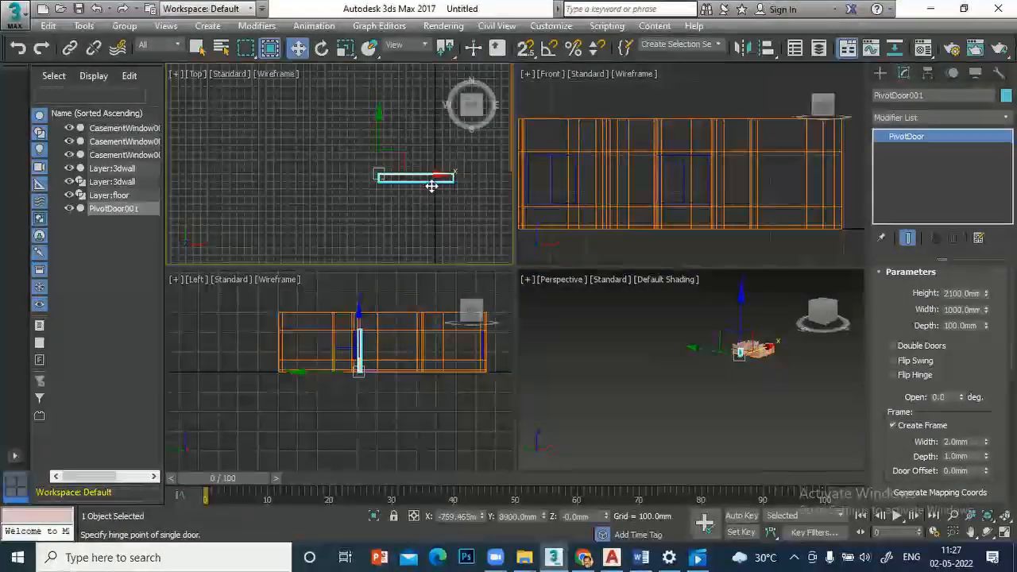
key("ctrl+shift+z")
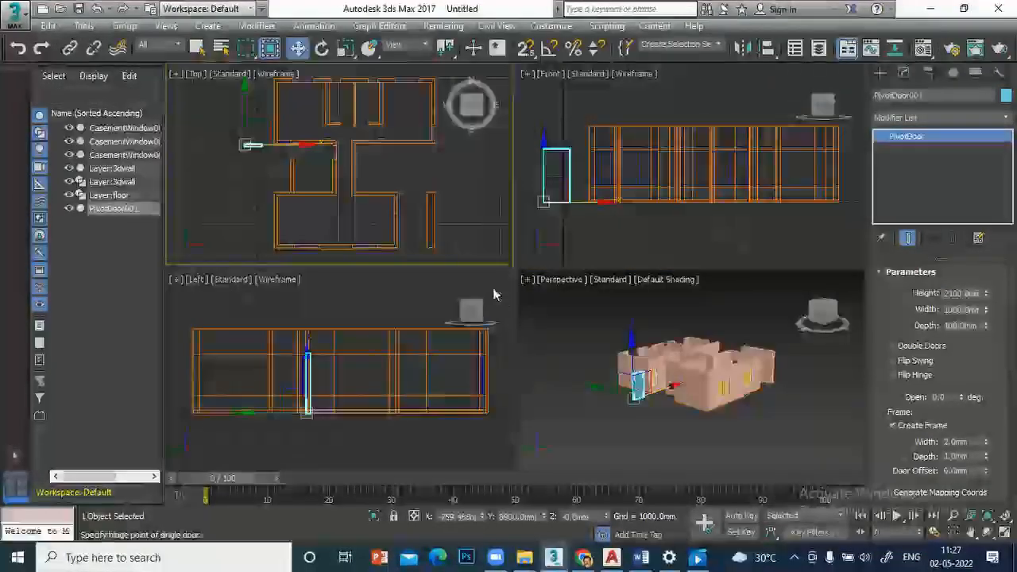
left_click_drag(280, 145, 411, 183)
left_click_drag(370, 109, 391, 215)
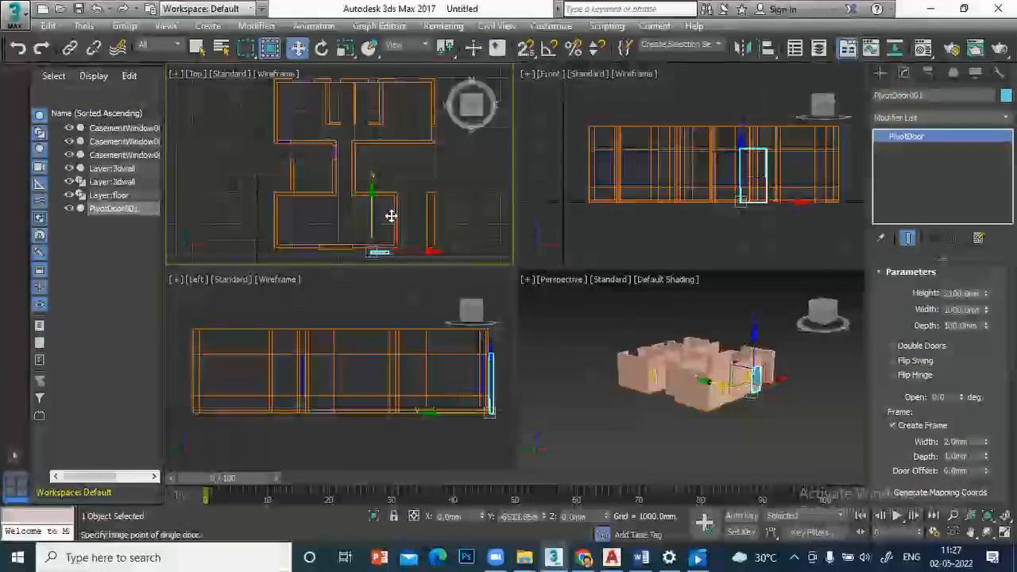
left_click_drag(397, 173, 403, 208)
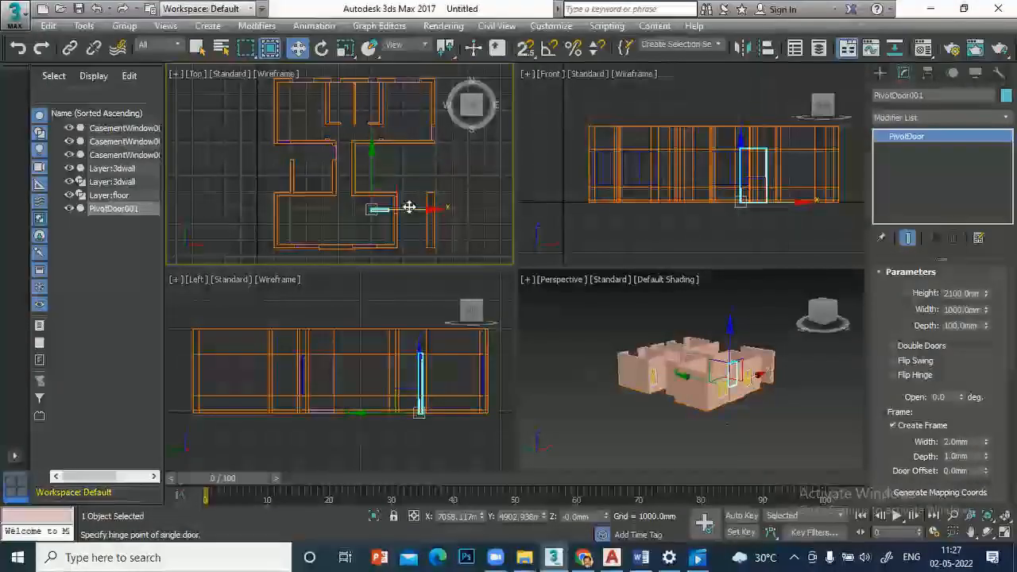
scroll(382, 212, "up", 4)
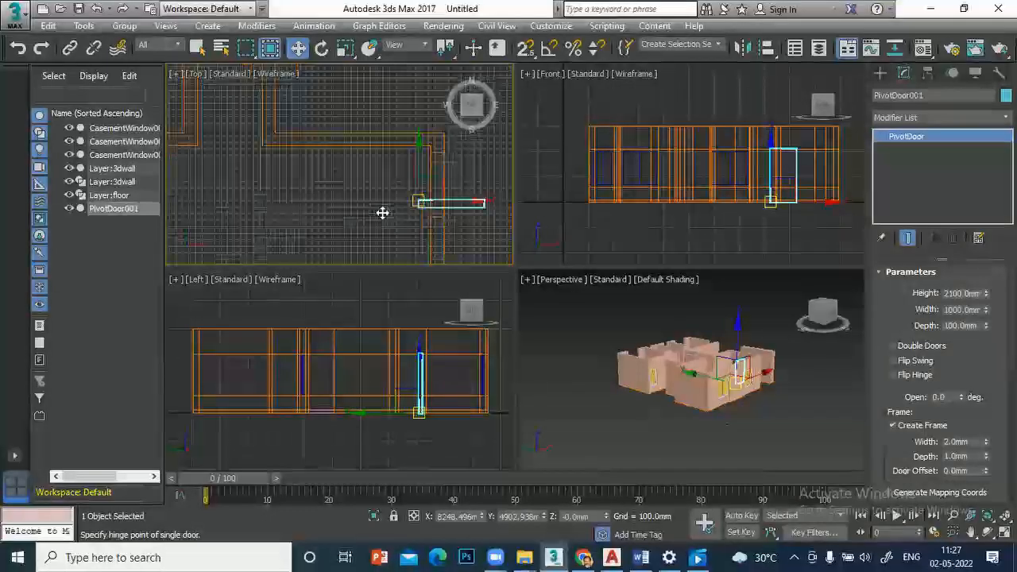
Rotate the pivot door 90 degrees about the Z axis and move it along X into line with the wall.
left_click(323, 50)
right_click(323, 49)
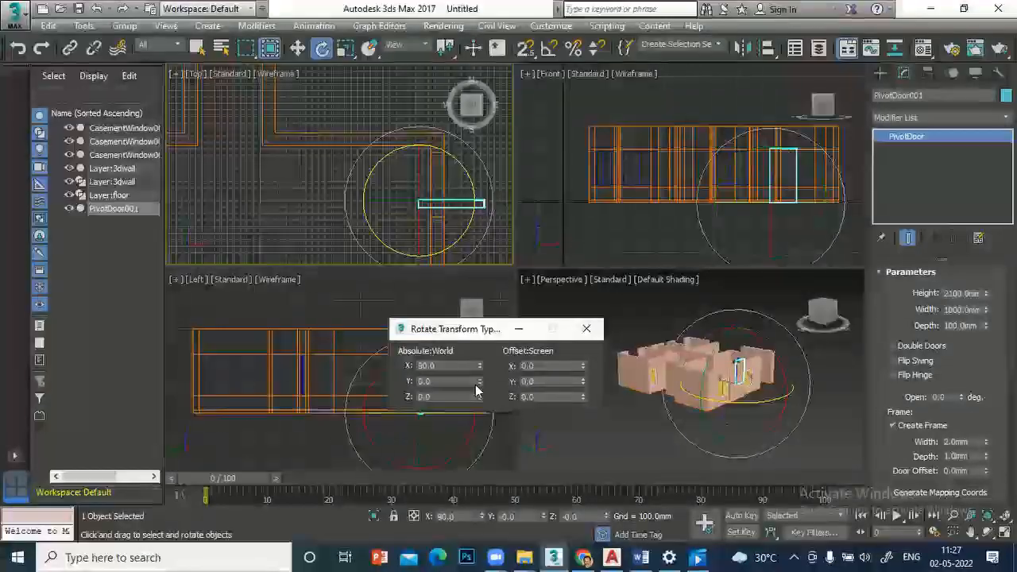
left_click_drag(481, 382, 479, 365)
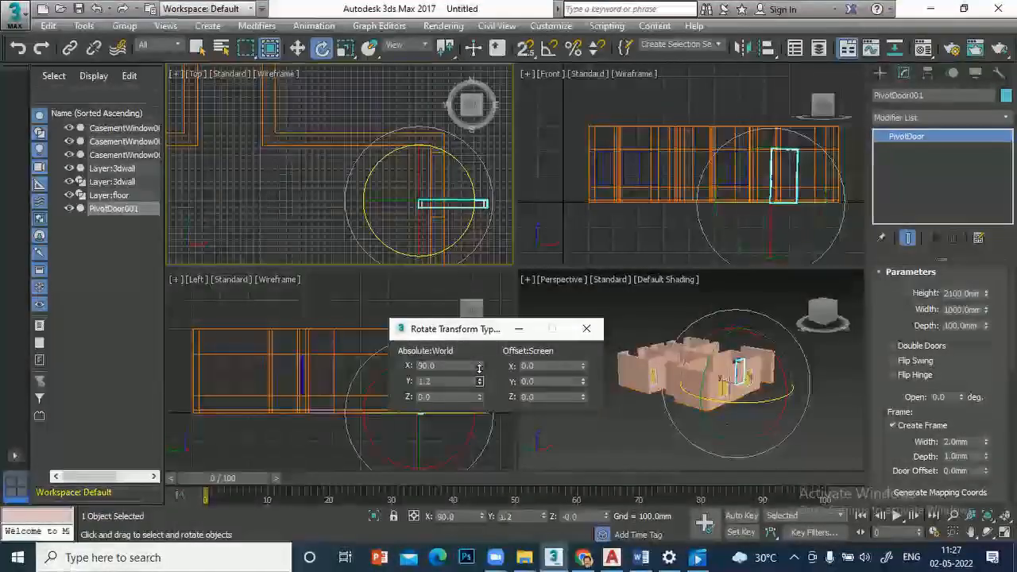
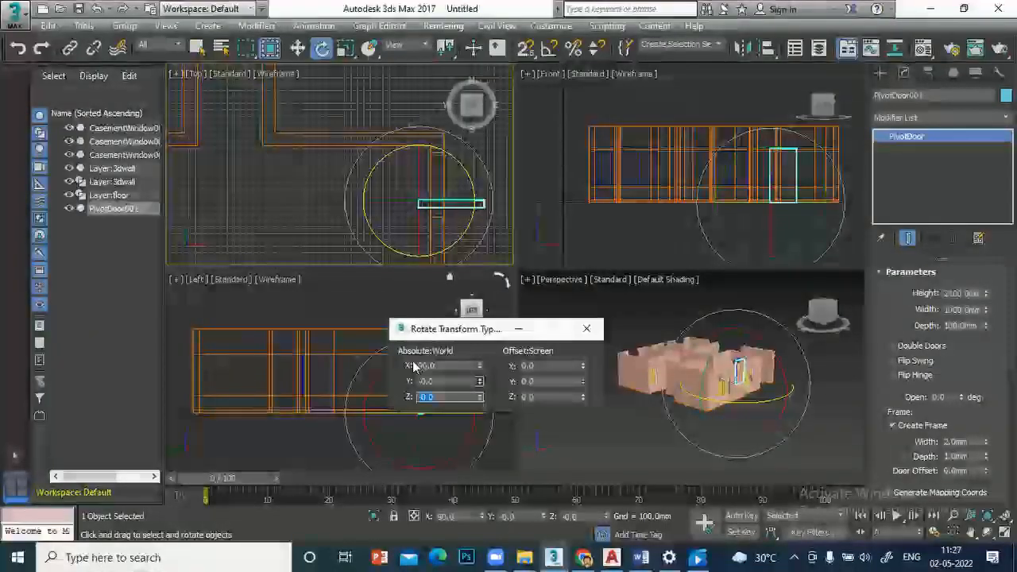
type("-90")
key("Return")
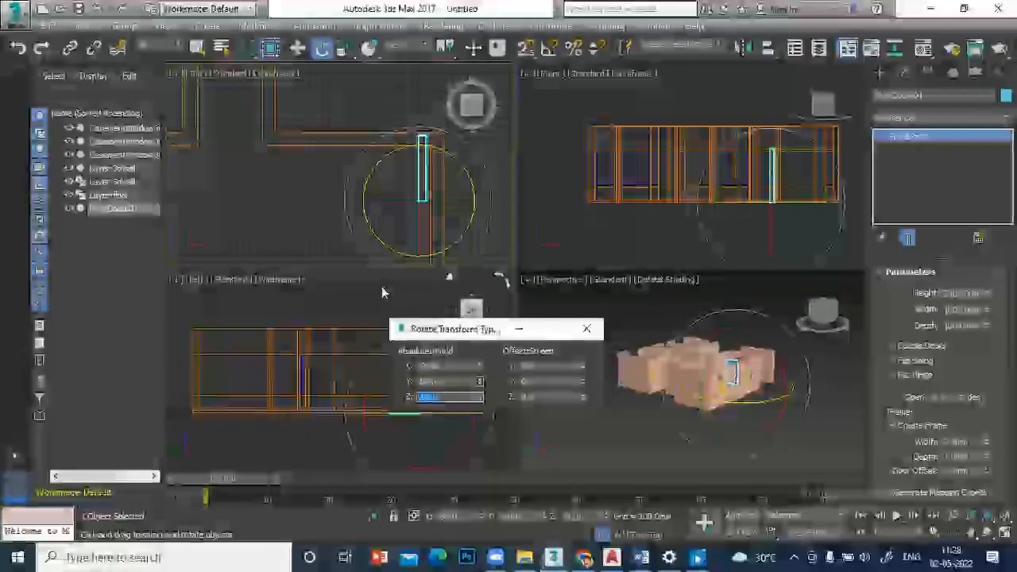
left_click(299, 48)
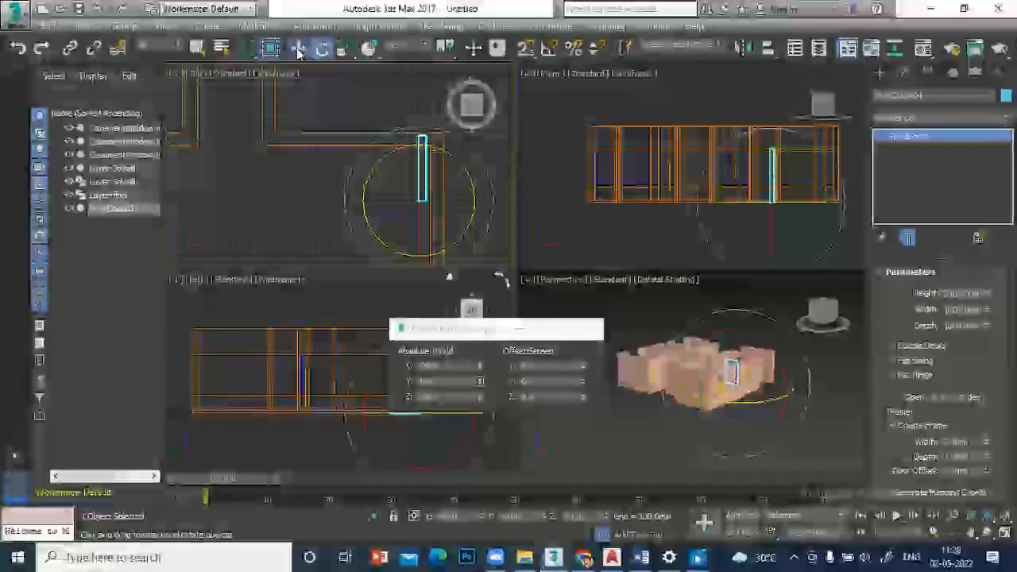
left_click_drag(447, 199, 463, 218)
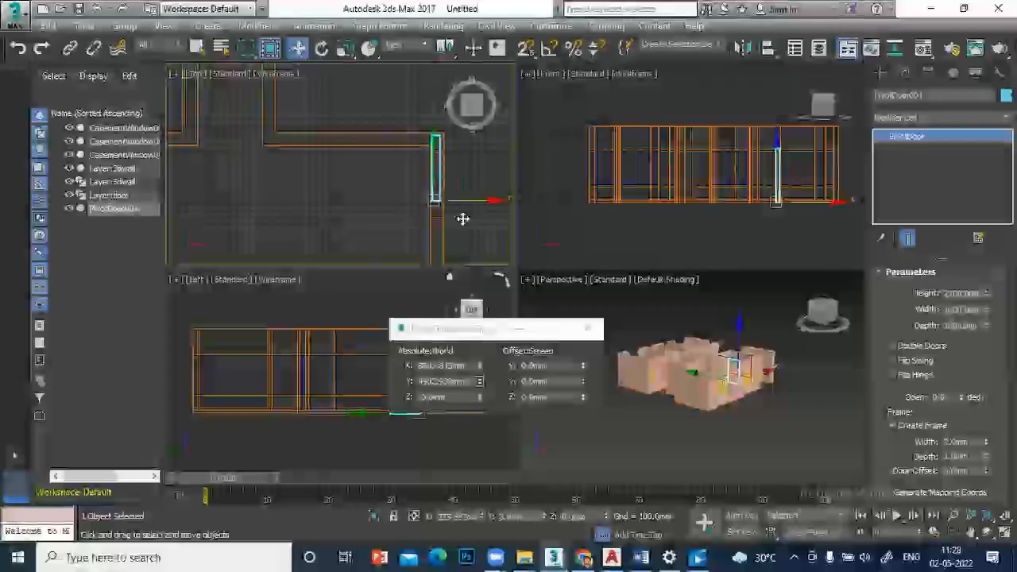
Move the pivot door along Y and X in the Top view to fit it into the opening in the lower room's right wall.
left_click_drag(437, 129, 454, 199)
scroll(451, 199, "up", 2)
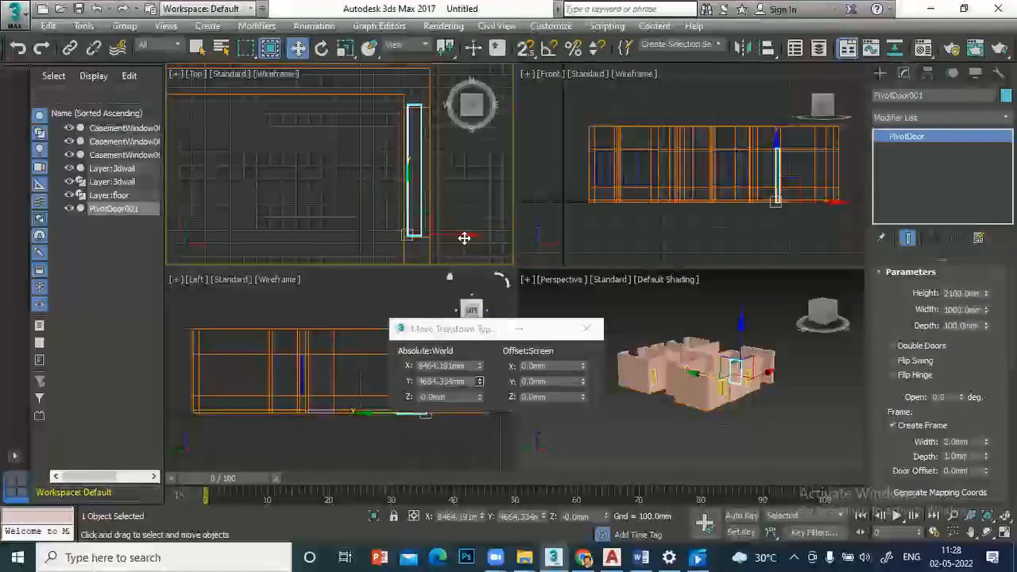
left_click_drag(410, 170, 411, 179)
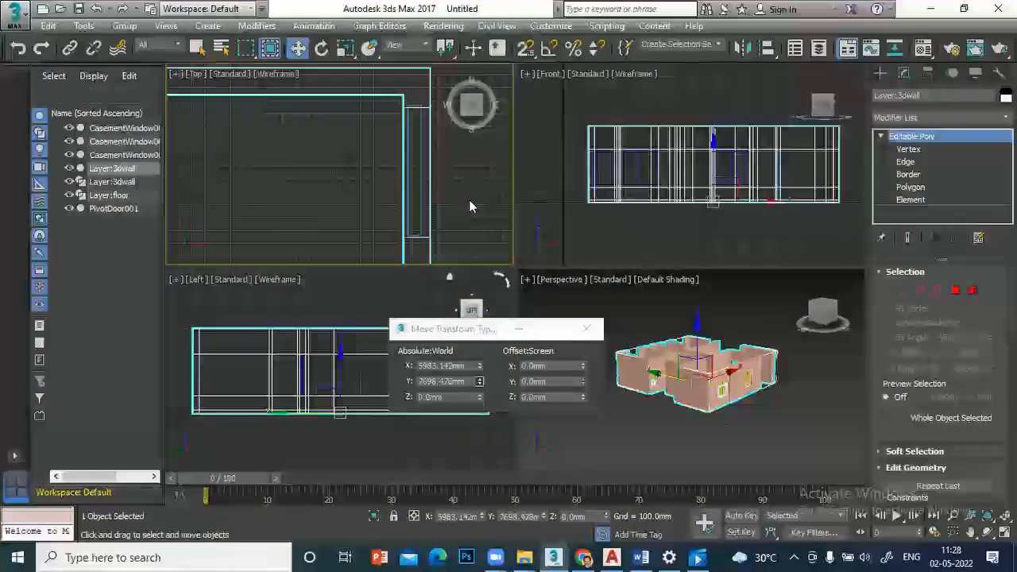
left_click(422, 187)
left_click(418, 187)
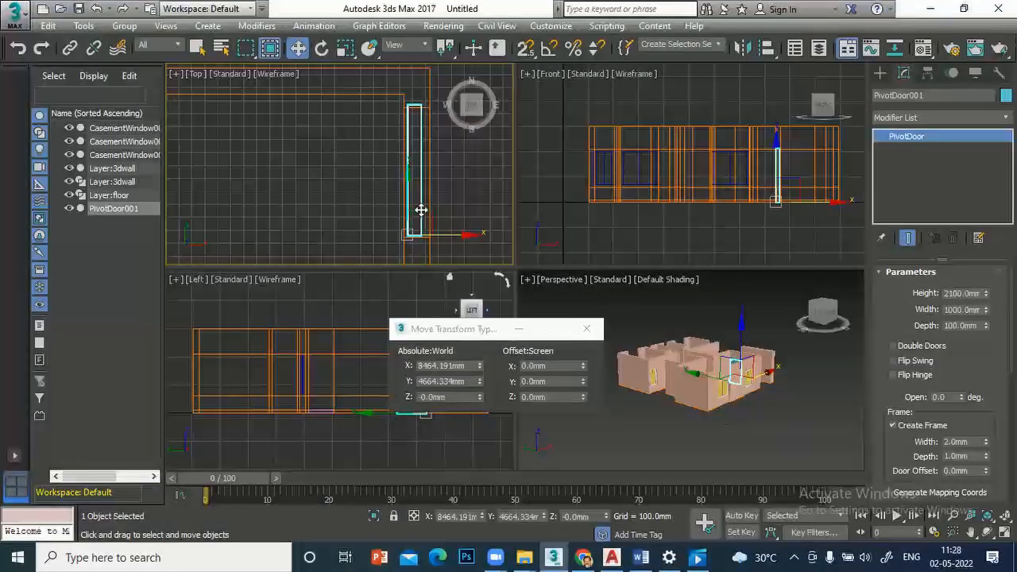
left_click_drag(409, 171, 406, 175)
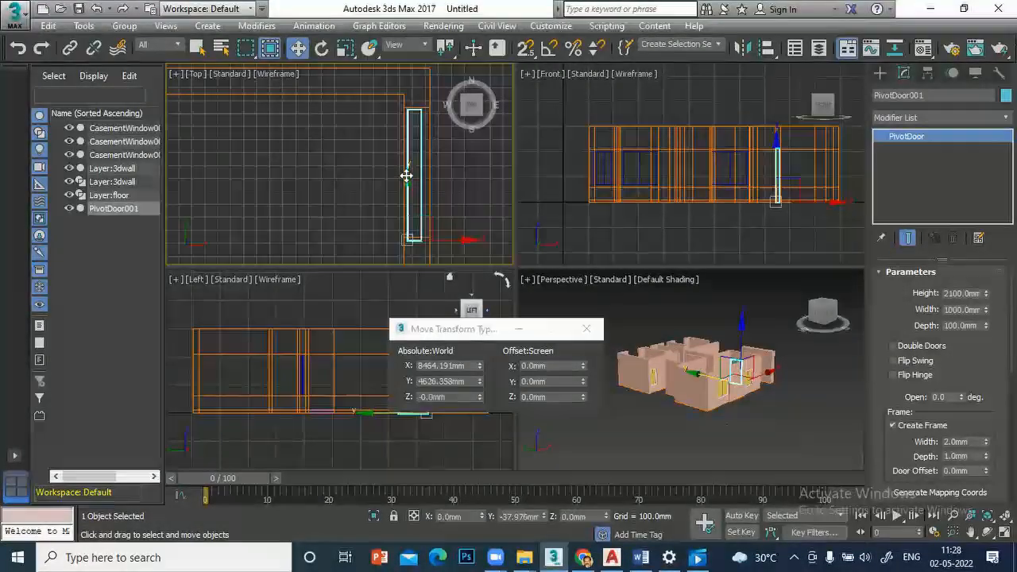
left_click_drag(463, 239, 467, 238)
Enlarge the Perspective view, turn it toward the pivot door and assign the multi suboject material to the door.
left_click(732, 306)
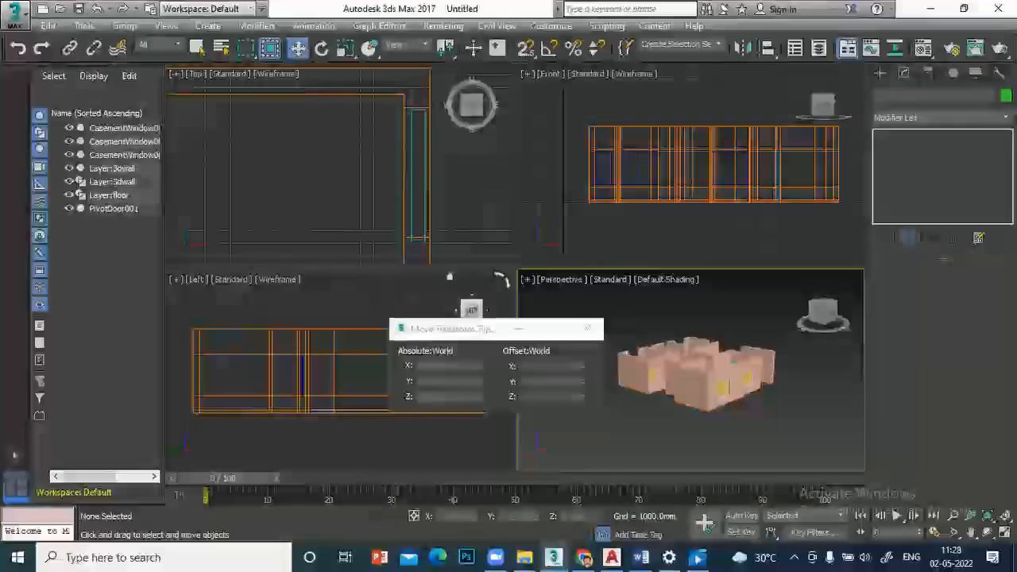
right_click(769, 396)
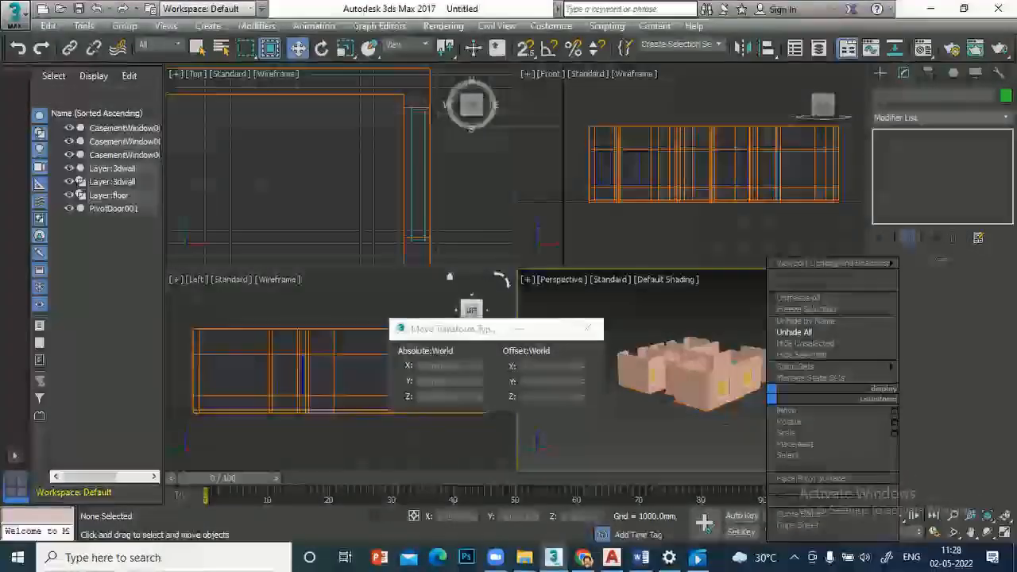
key("Escape")
left_click(987, 530)
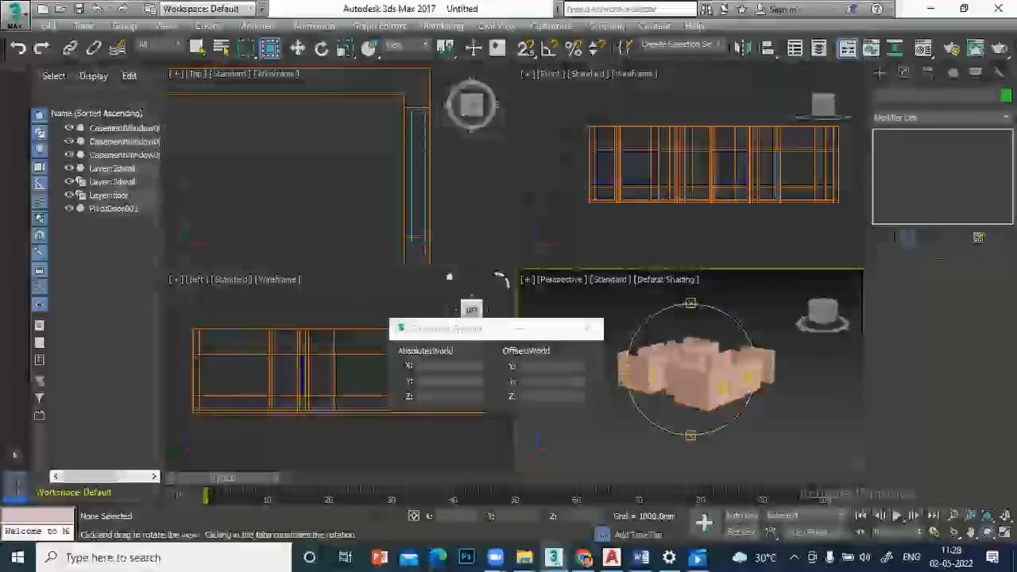
left_click(1004, 532)
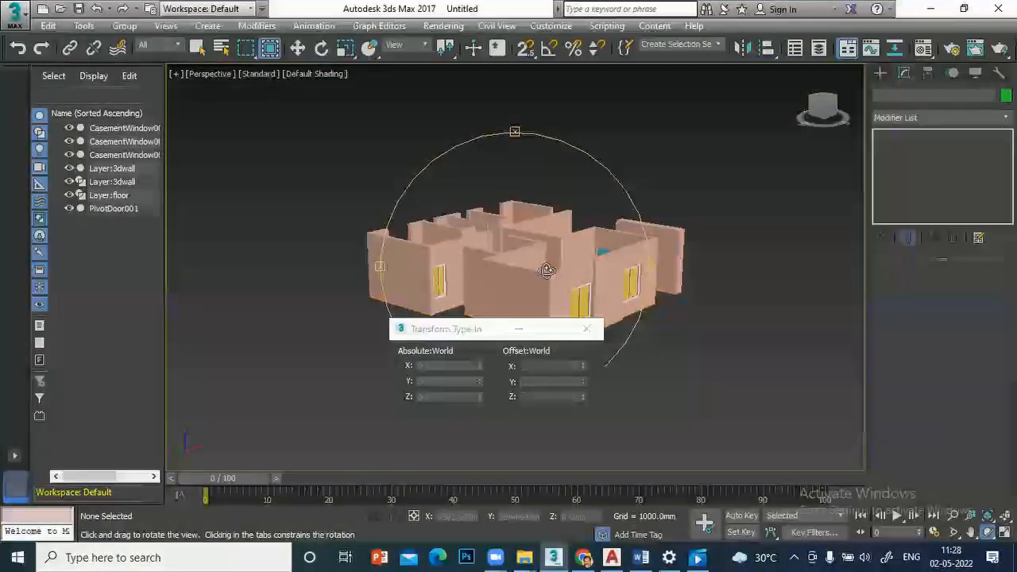
left_click_drag(533, 266, 511, 283)
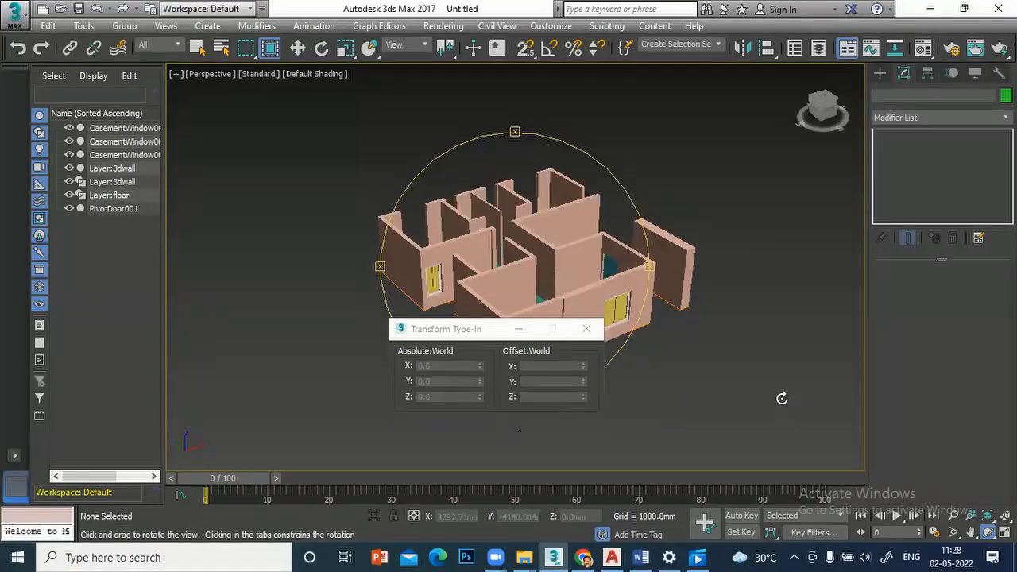
key("w")
key("m")
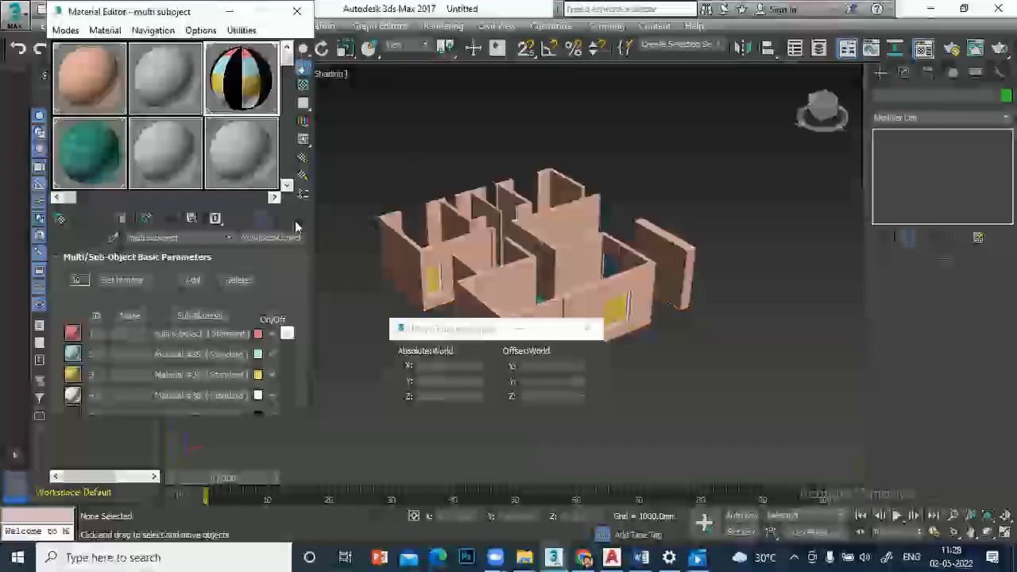
left_click_drag(267, 94, 608, 265)
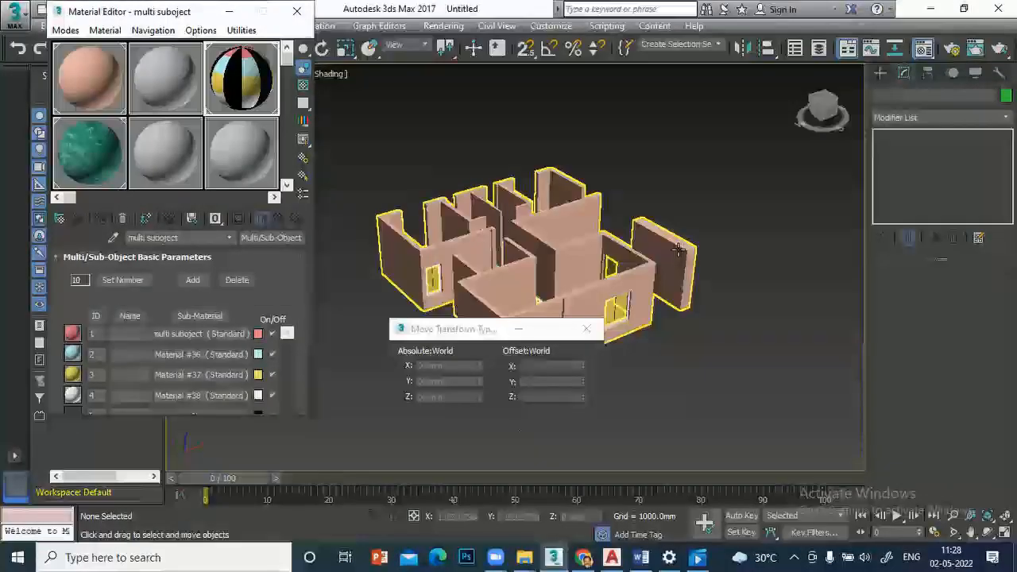
Change the diffuse colour of sub-material 3 in the multi suboject material to light green.
scroll(647, 263, "up", 6)
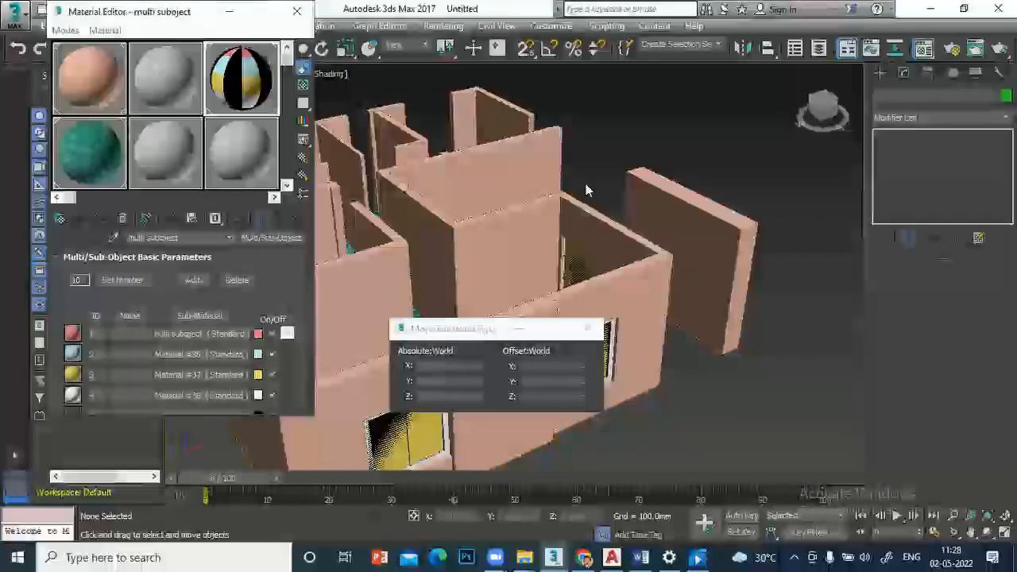
scroll(591, 294, "down", 4)
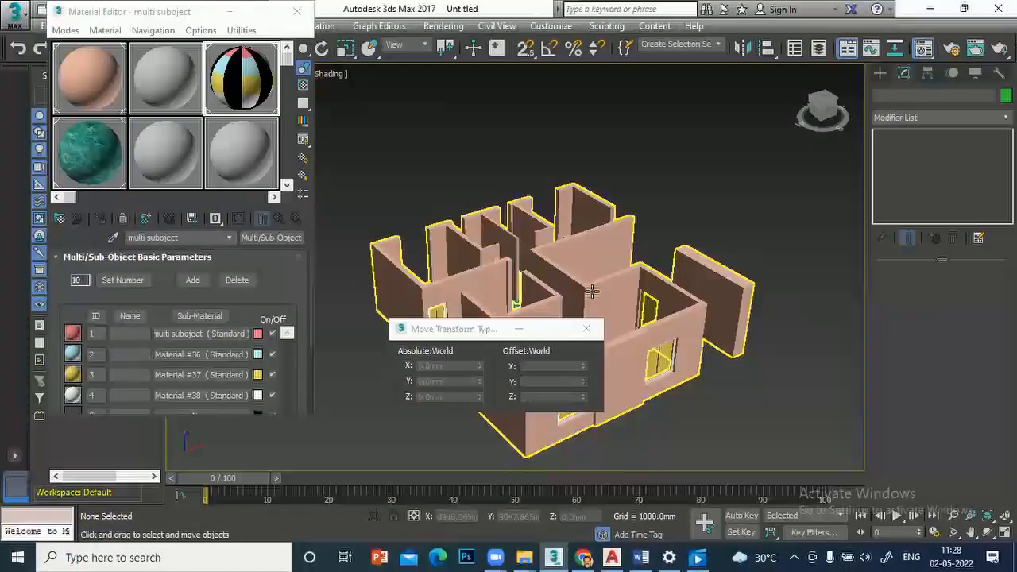
middle_click_drag(590, 293, 627, 234)
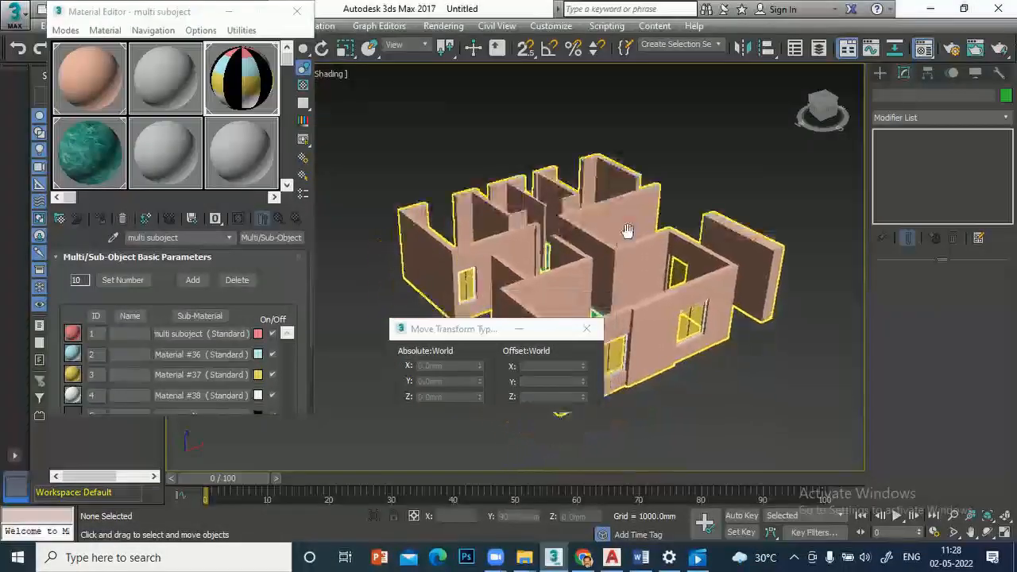
left_click(987, 532)
left_click_drag(529, 258, 553, 271)
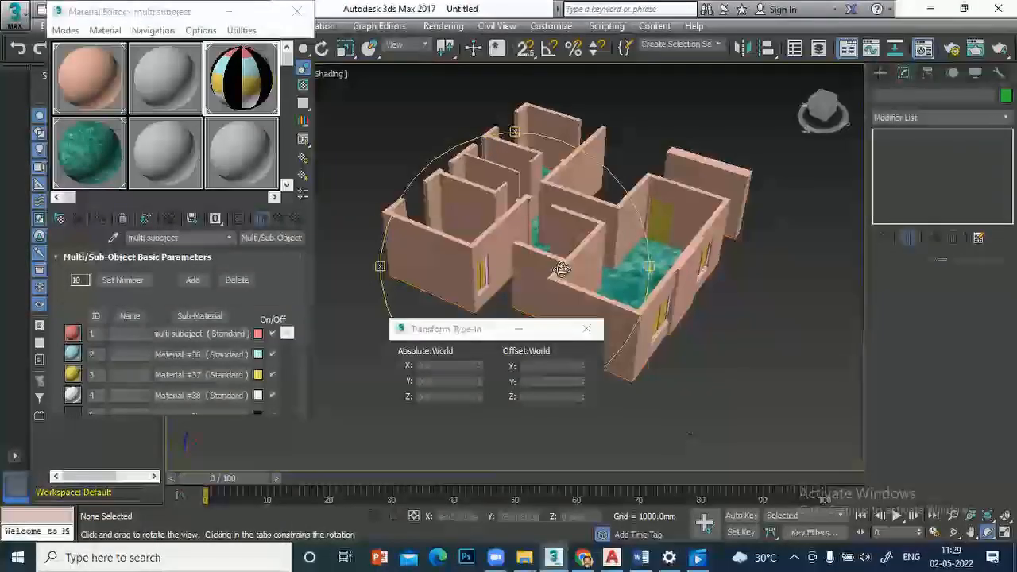
left_click_drag(553, 271, 548, 267)
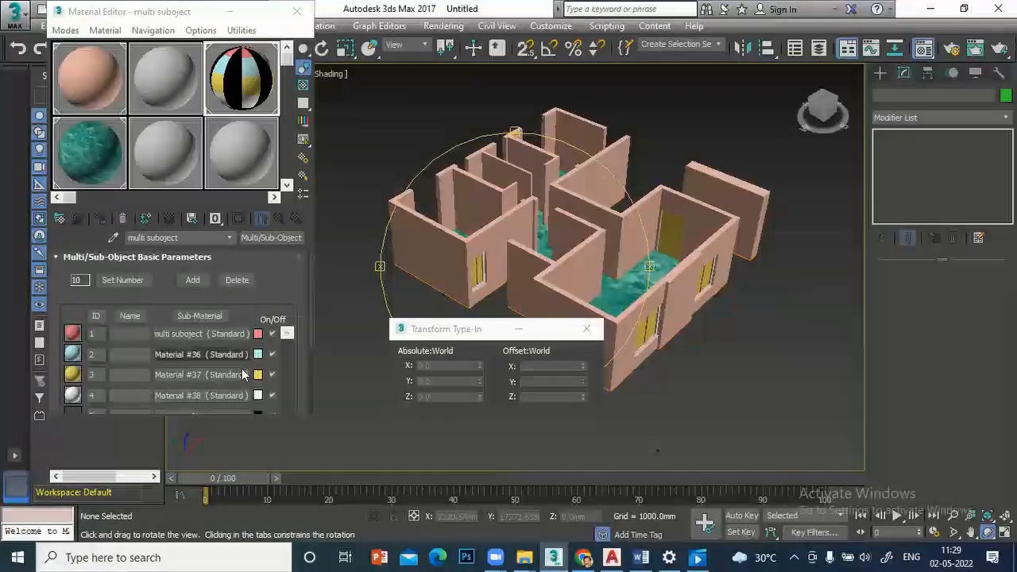
left_click(210, 374)
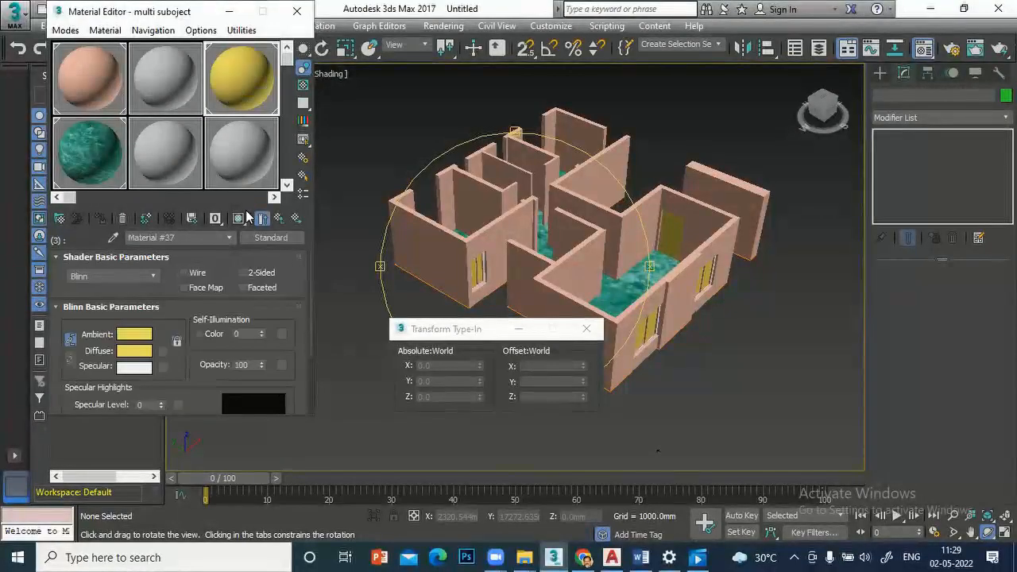
left_click(135, 350)
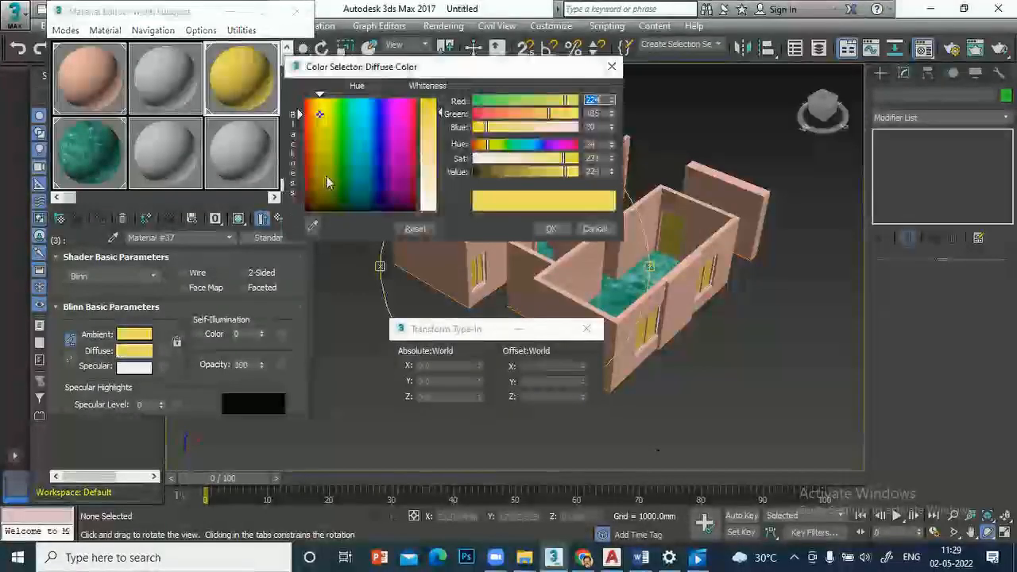
left_click(343, 137)
left_click_drag(441, 121, 440, 124)
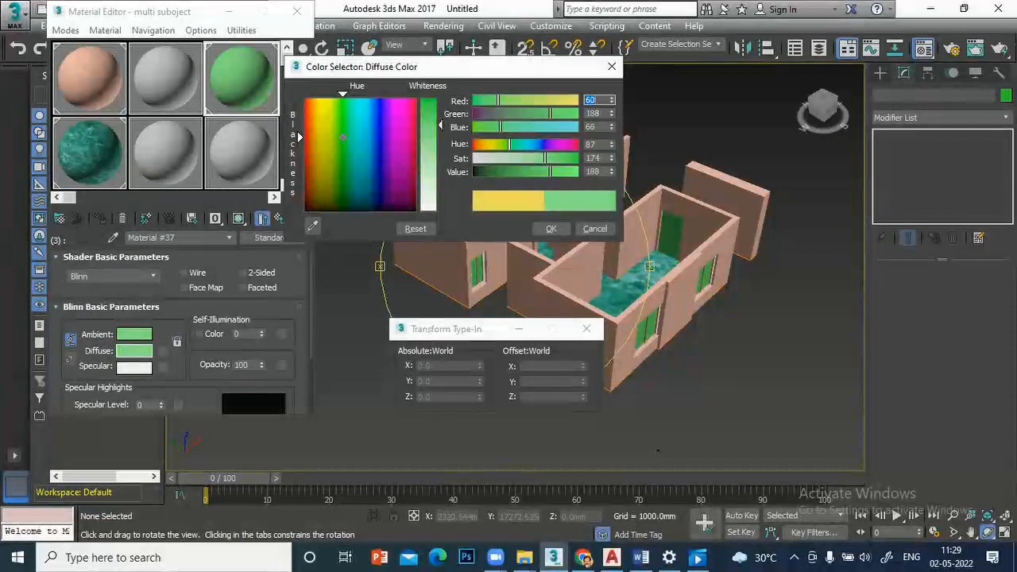
left_click(550, 228)
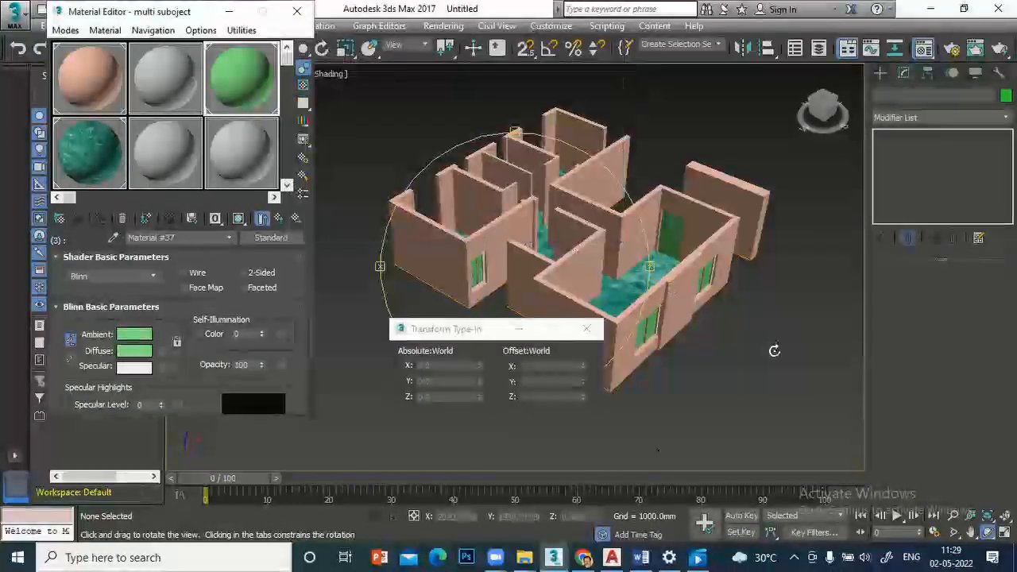
Restore the four viewports, frame the whole house and render the Perspective view, closing the render and the material editor when done.
left_click(1004, 531)
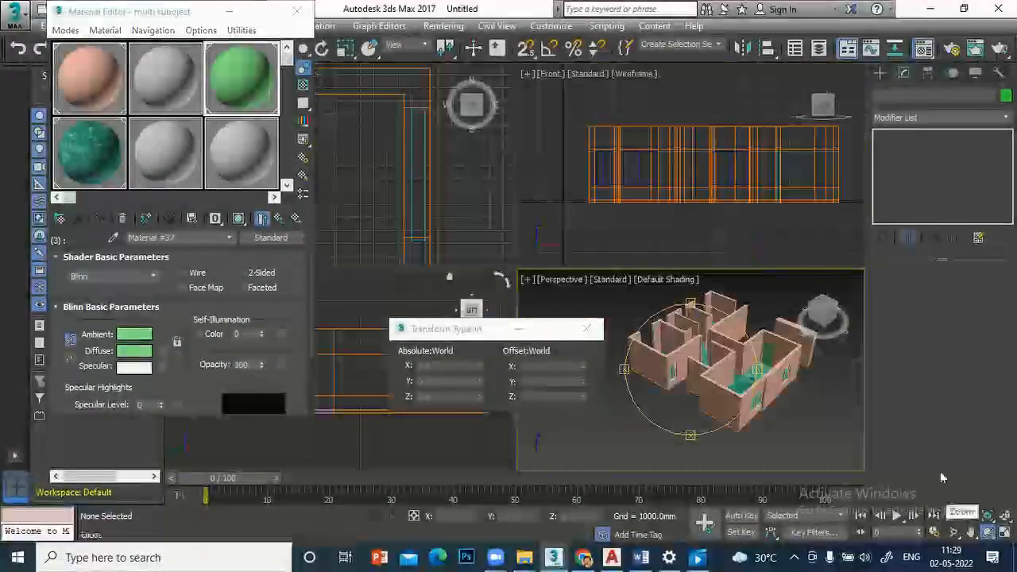
right_click(808, 416)
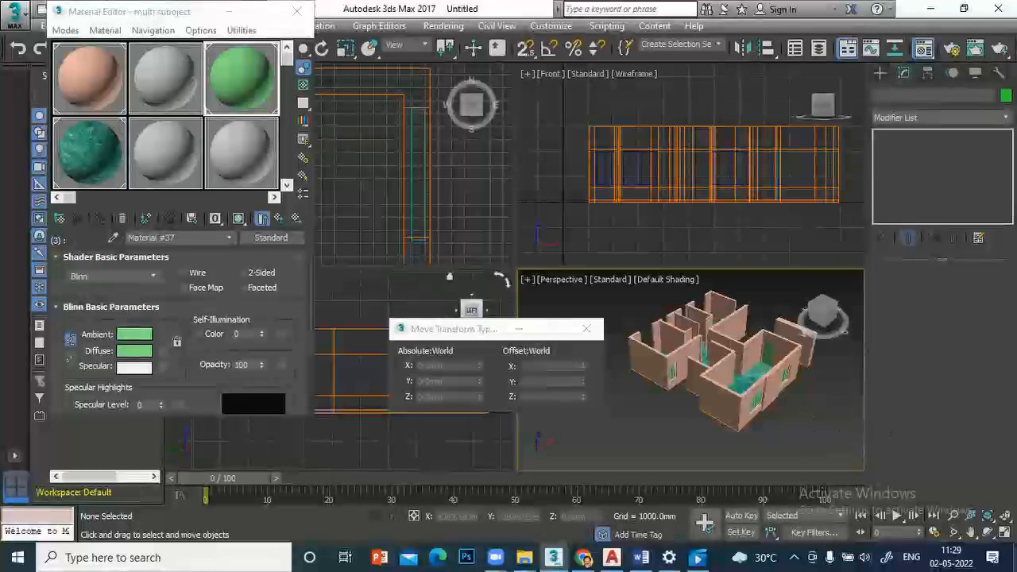
key("z")
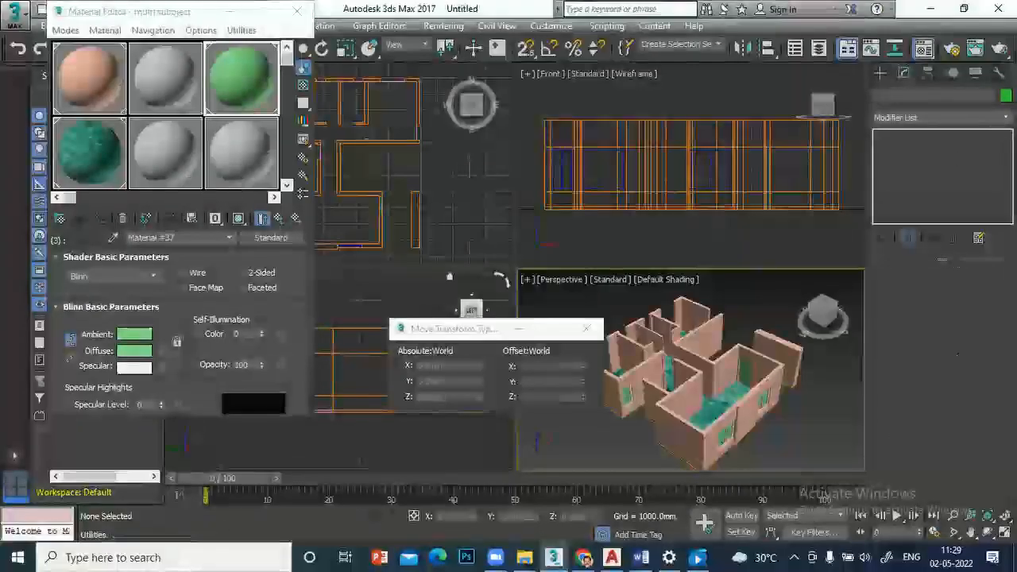
key("shift+q")
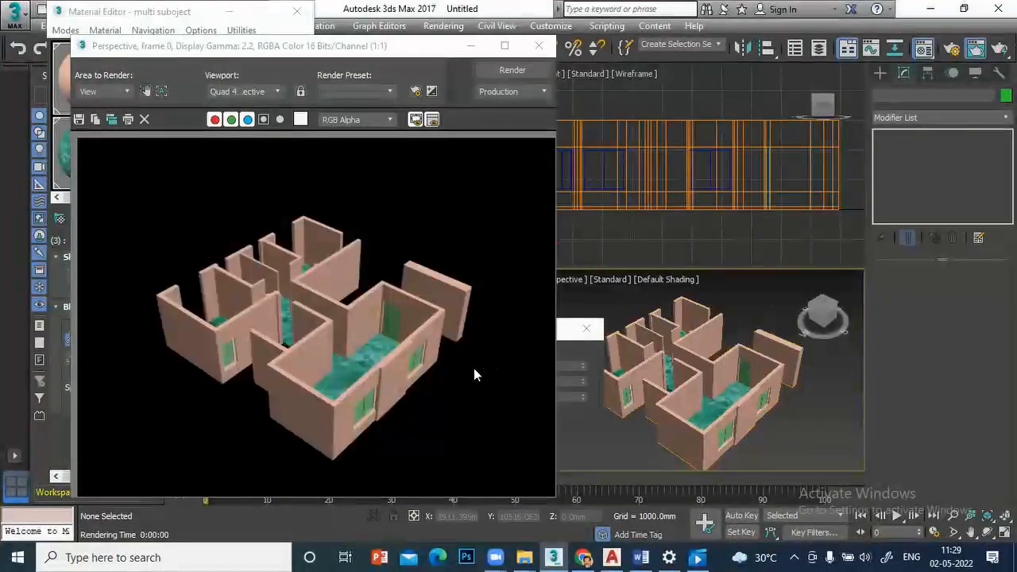
left_click(538, 50)
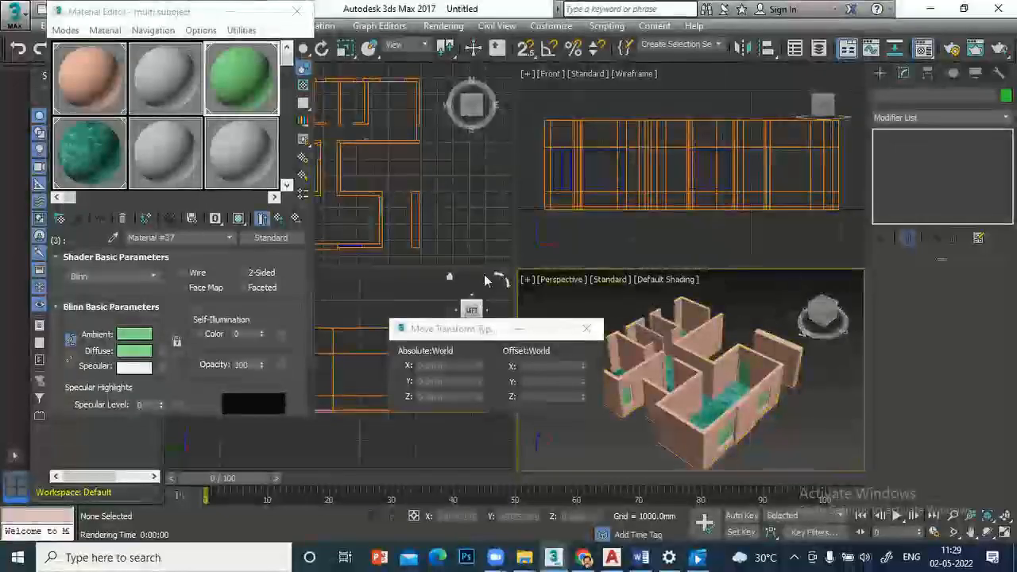
left_click(297, 11)
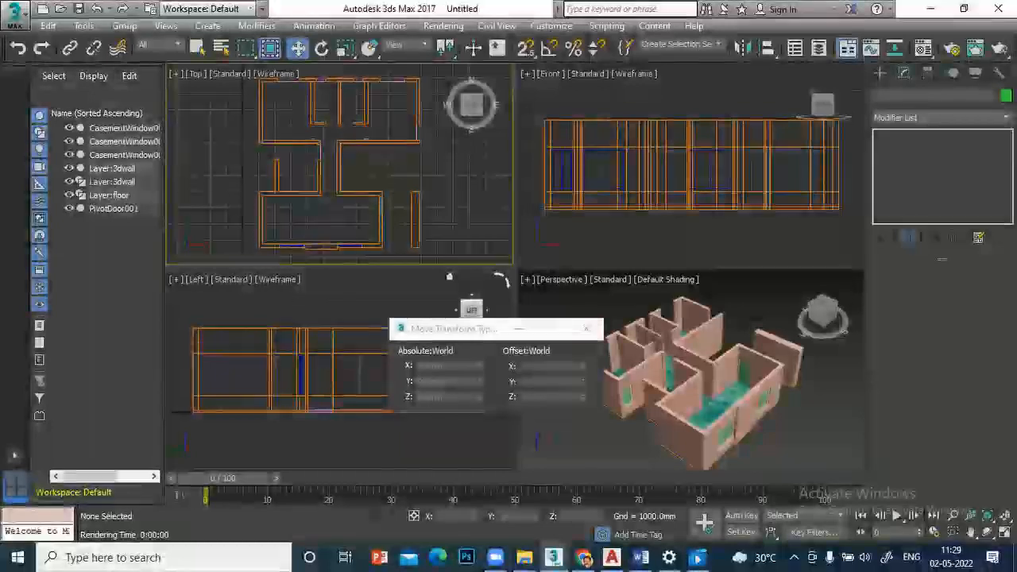
Draw a rectangle spline about 10489 mm long and 9942 mm wide around the house's outer walls in the maximized Top view.
key("alt+w")
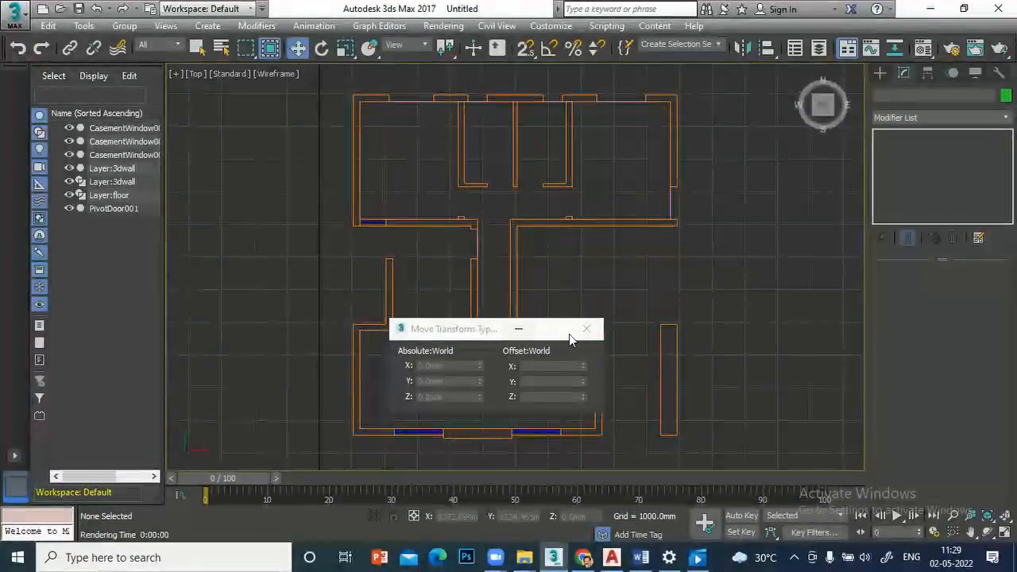
left_click(587, 329)
middle_click_drag(722, 285, 726, 259)
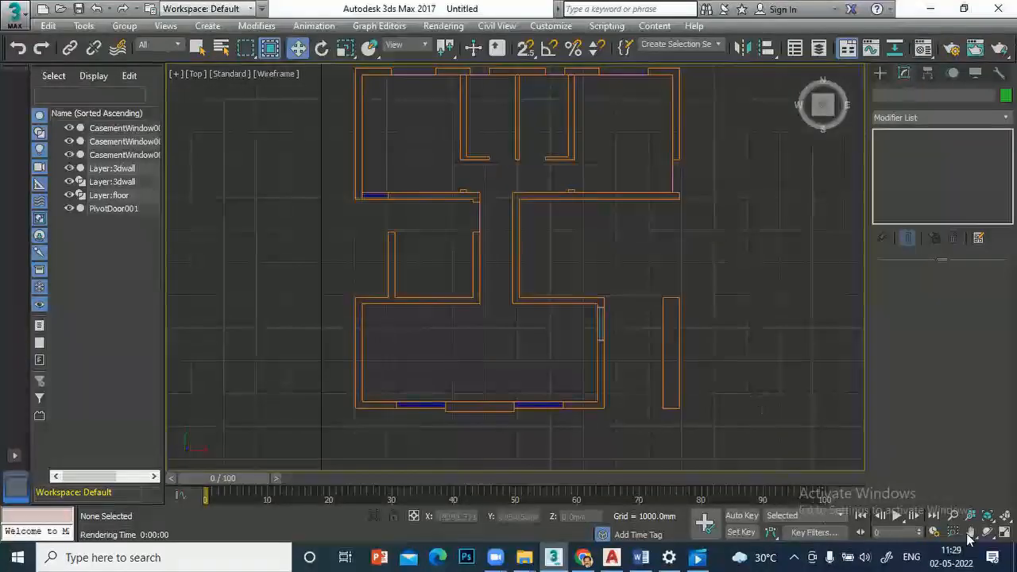
scroll(544, 290, "down", 2)
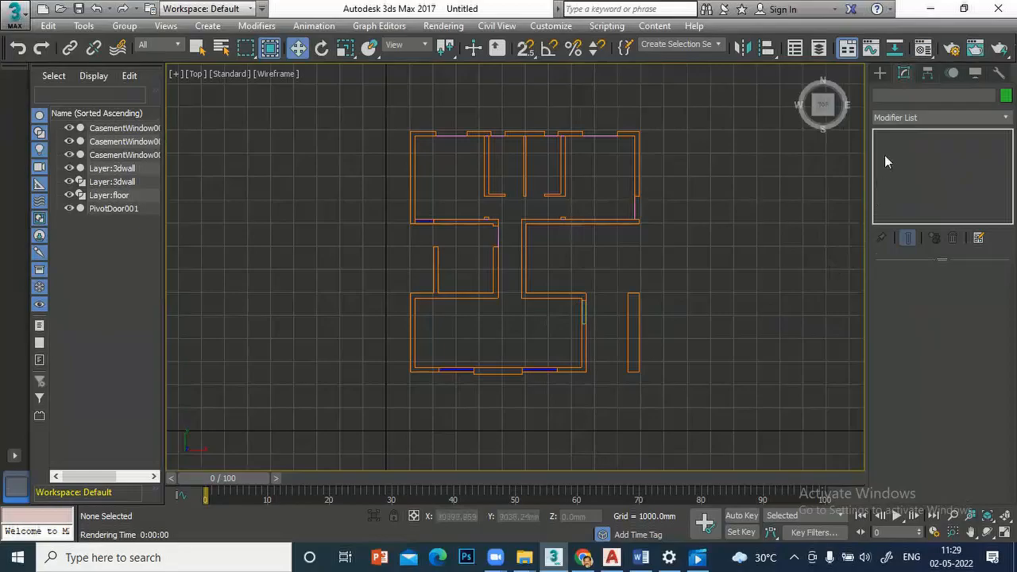
left_click(879, 72)
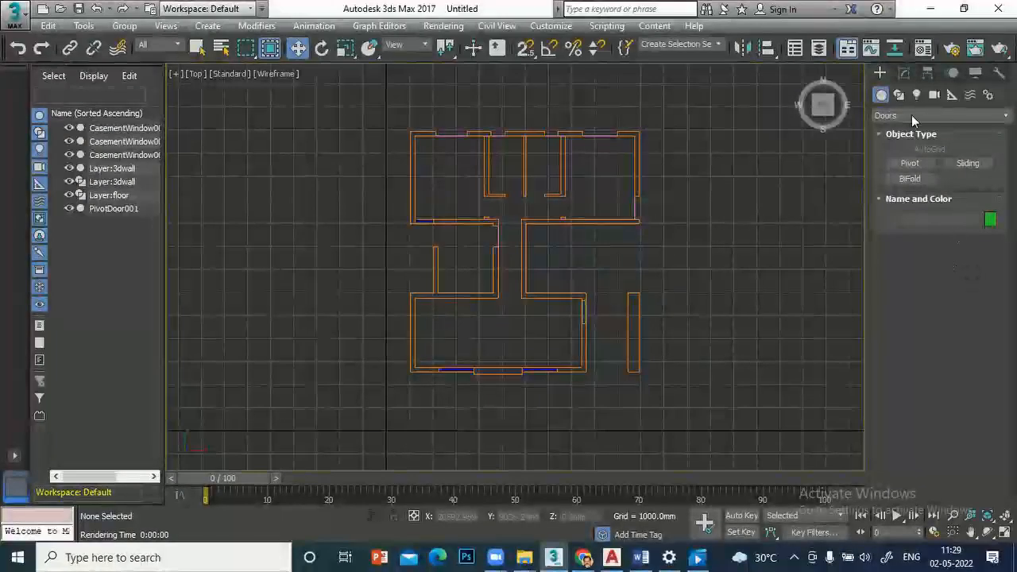
left_click(898, 94)
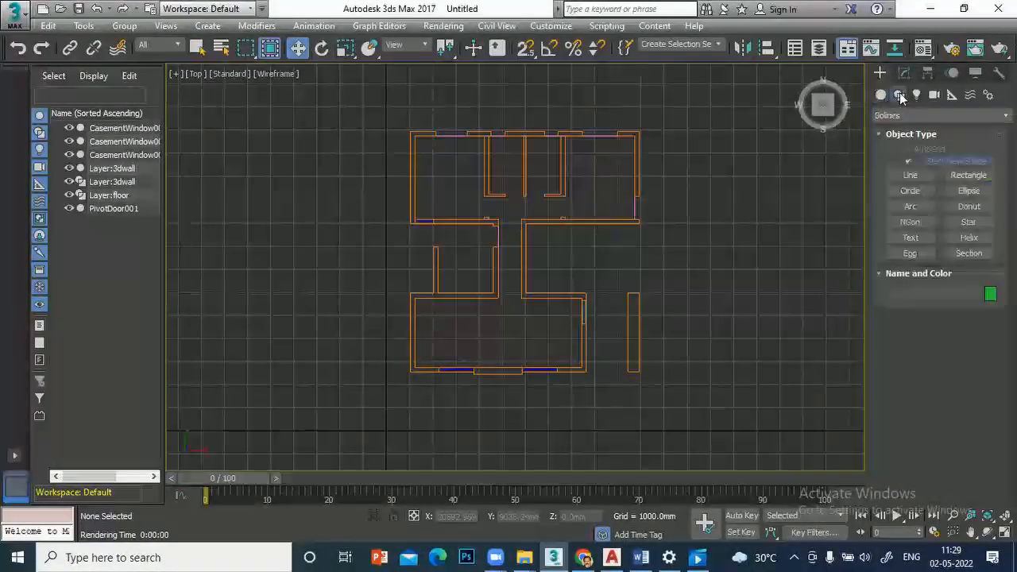
left_click(969, 174)
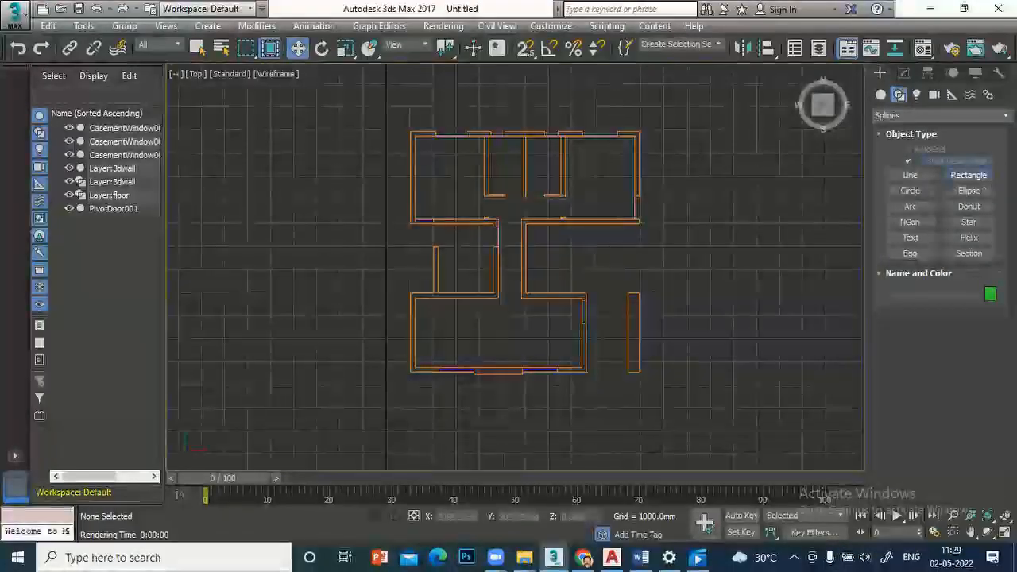
left_click_drag(410, 374, 642, 130)
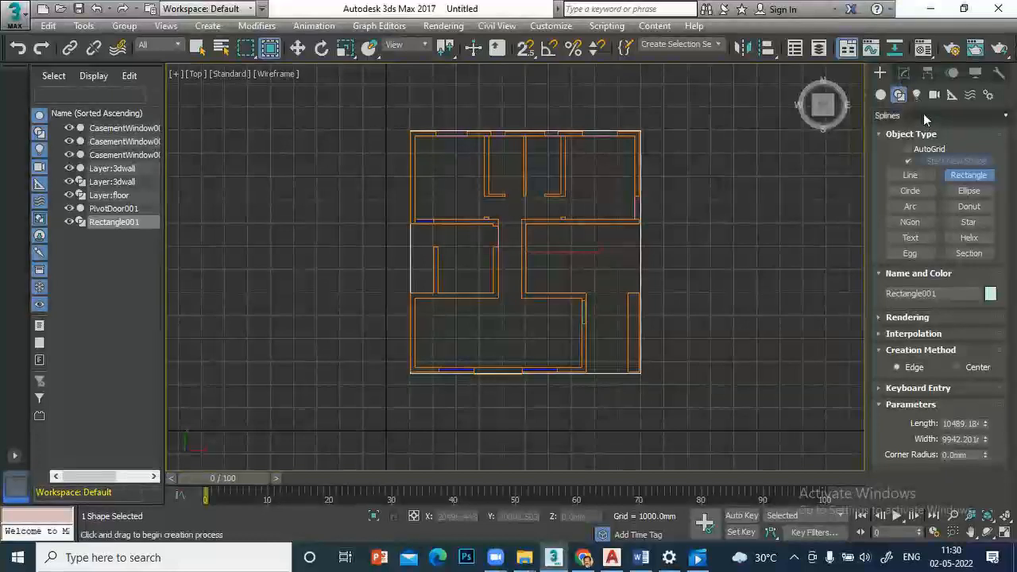
Add an Edit Spline modifier to the outline rectangle and select its spline at the Spline sub-object level.
left_click(923, 116)
left_click(902, 73)
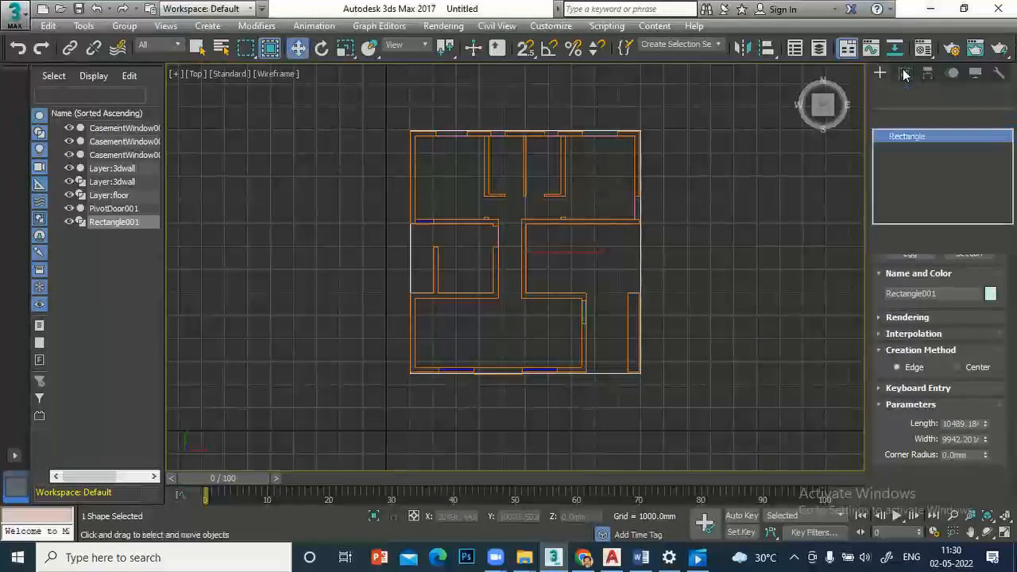
left_click(932, 118)
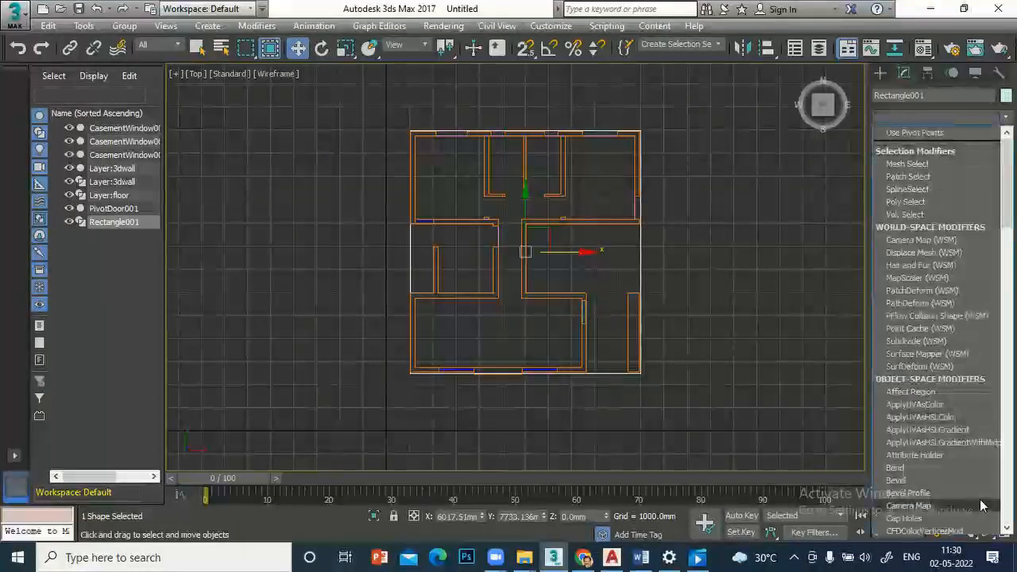
scroll(966, 475, "down", 5)
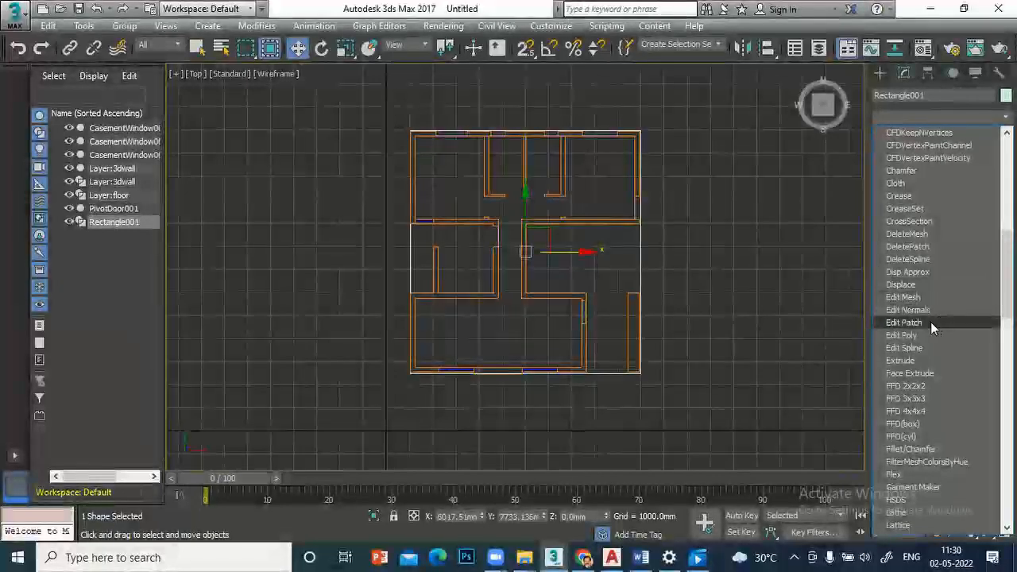
left_click(927, 349)
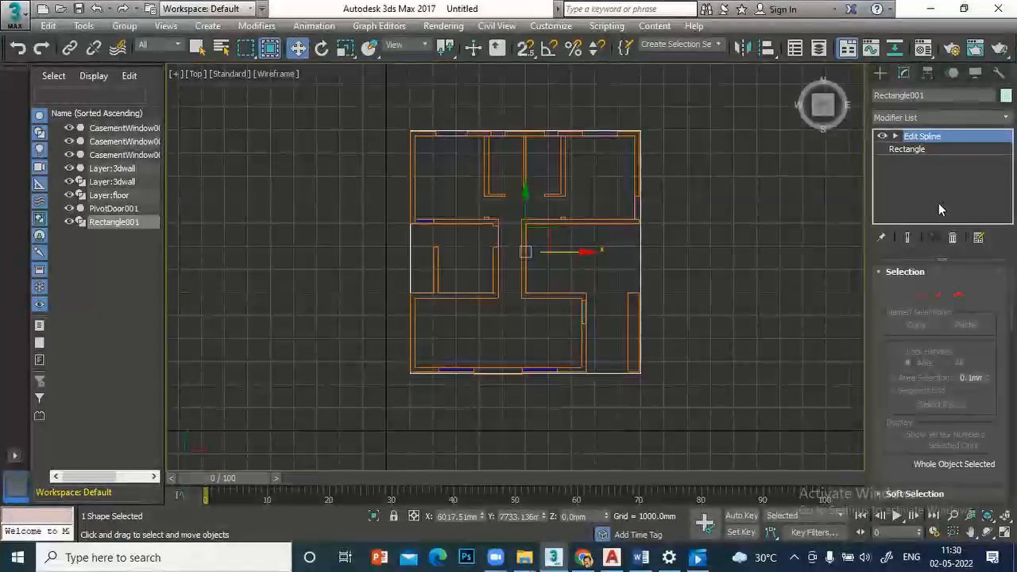
left_click(895, 136)
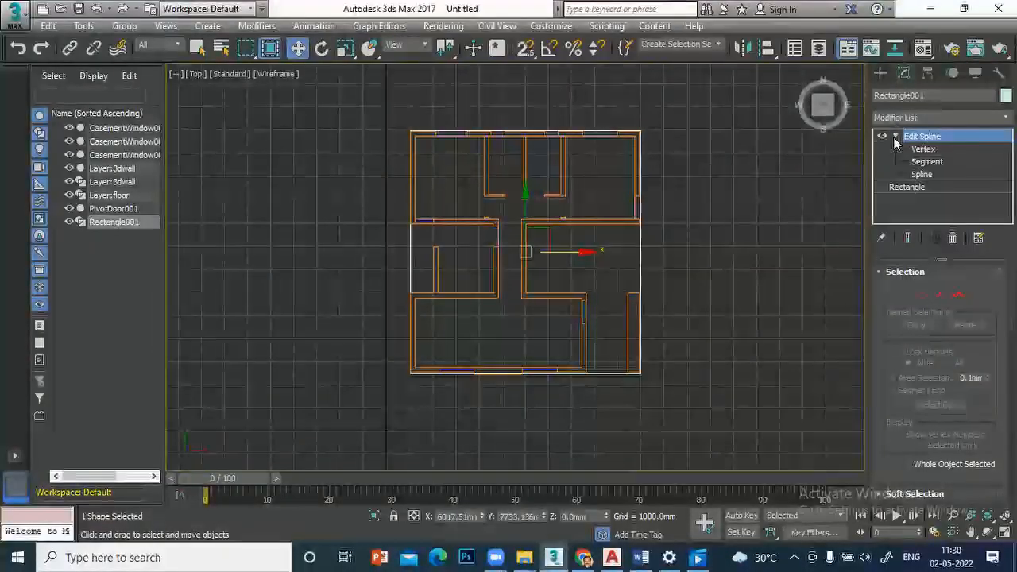
left_click(922, 174)
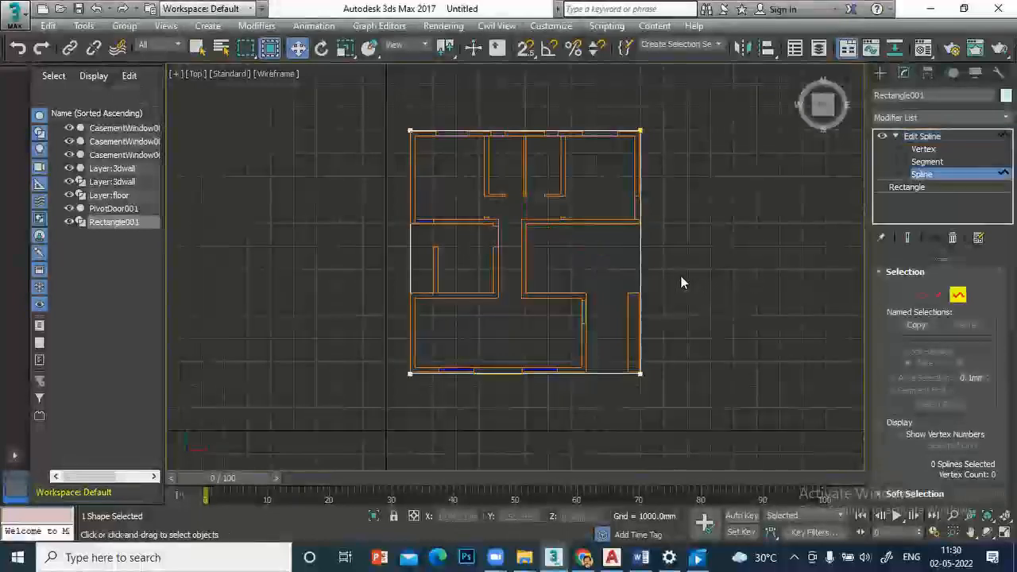
left_click(639, 258)
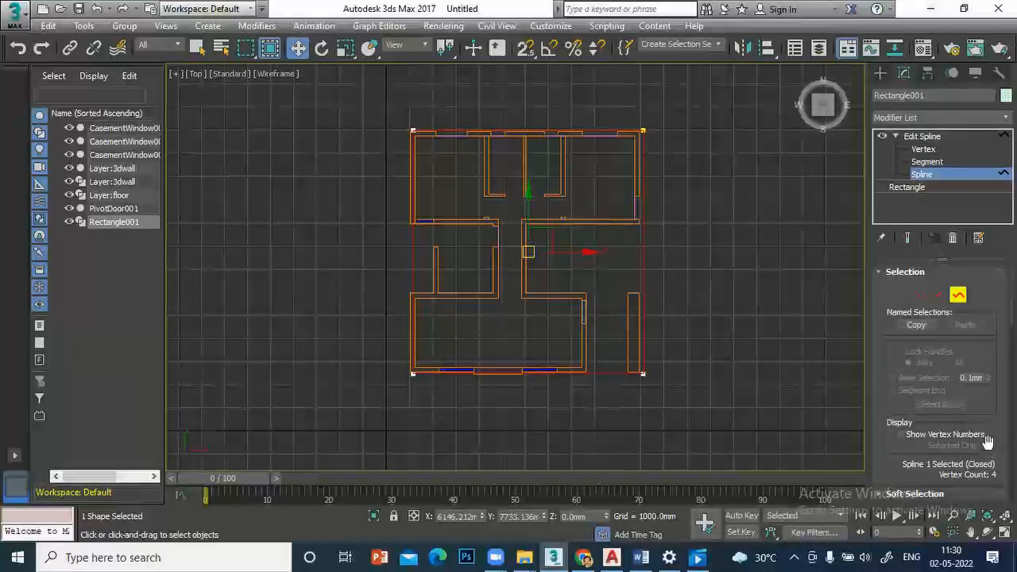
Try a 500 mm outline on the selected rectangle spline and undo it.
scroll(992, 381, "down", 3)
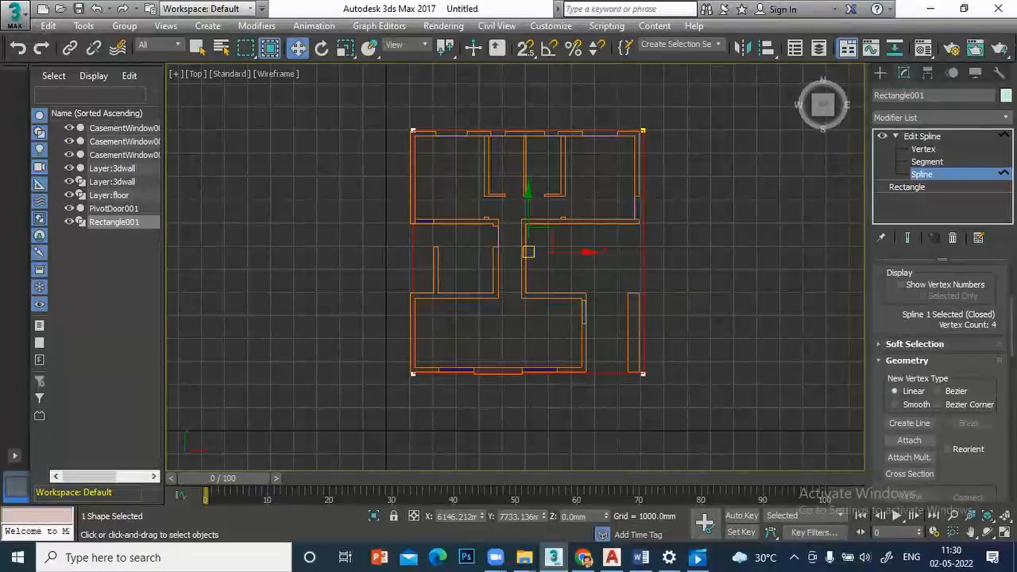
scroll(942, 381, "down", 5)
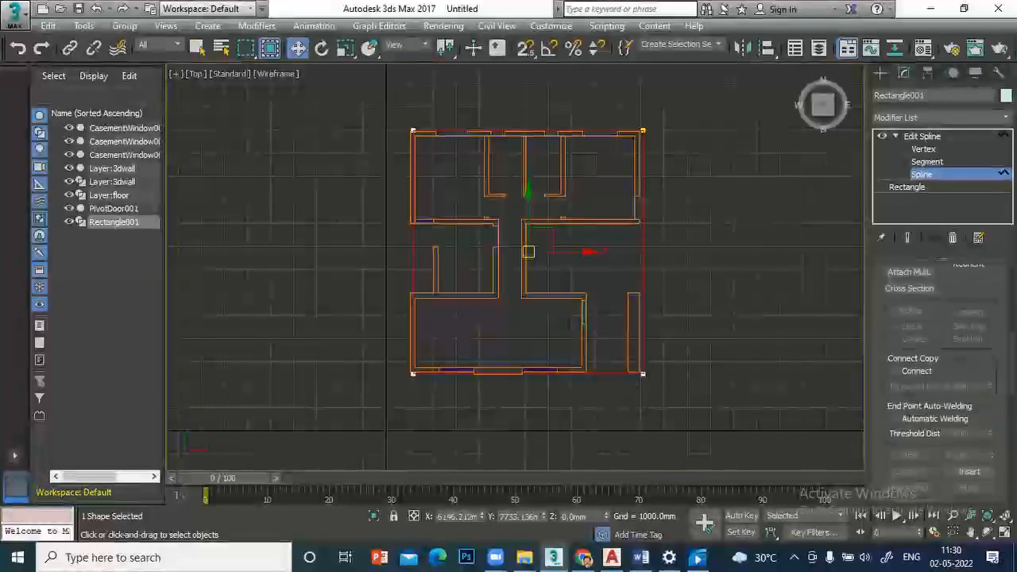
scroll(942, 381, "up", 8)
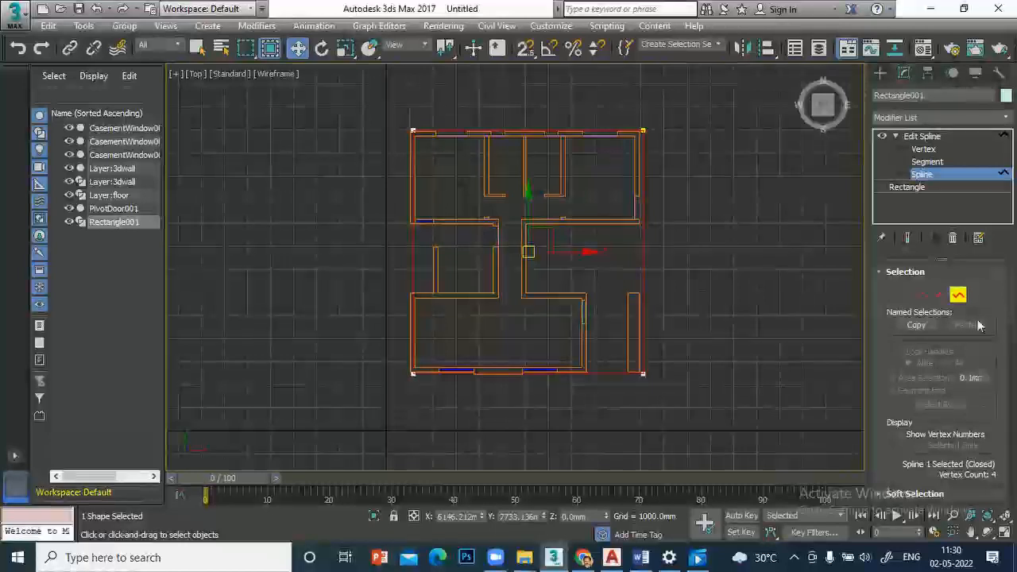
scroll(988, 371, "down", 6)
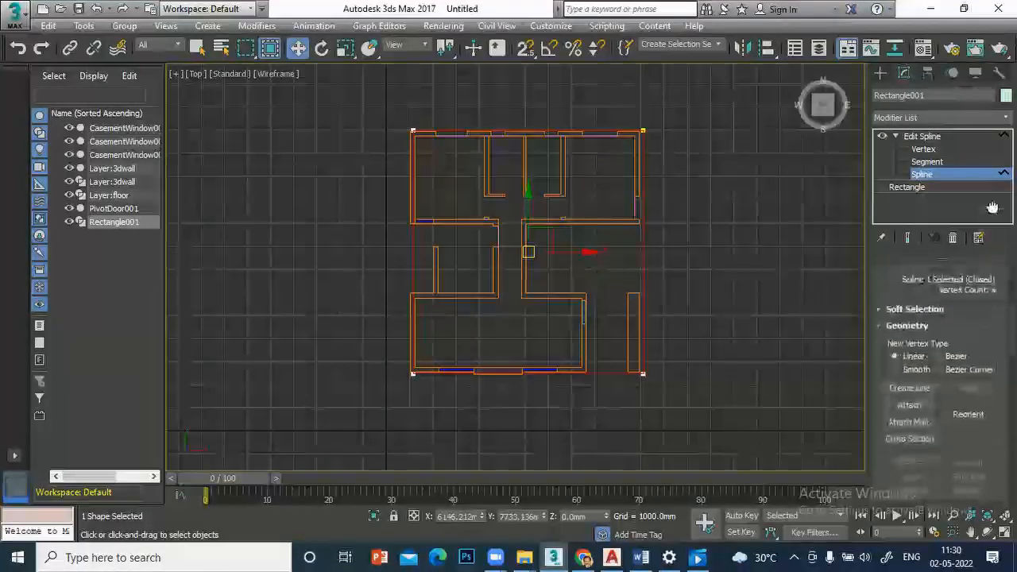
scroll(942, 373, "down", 5)
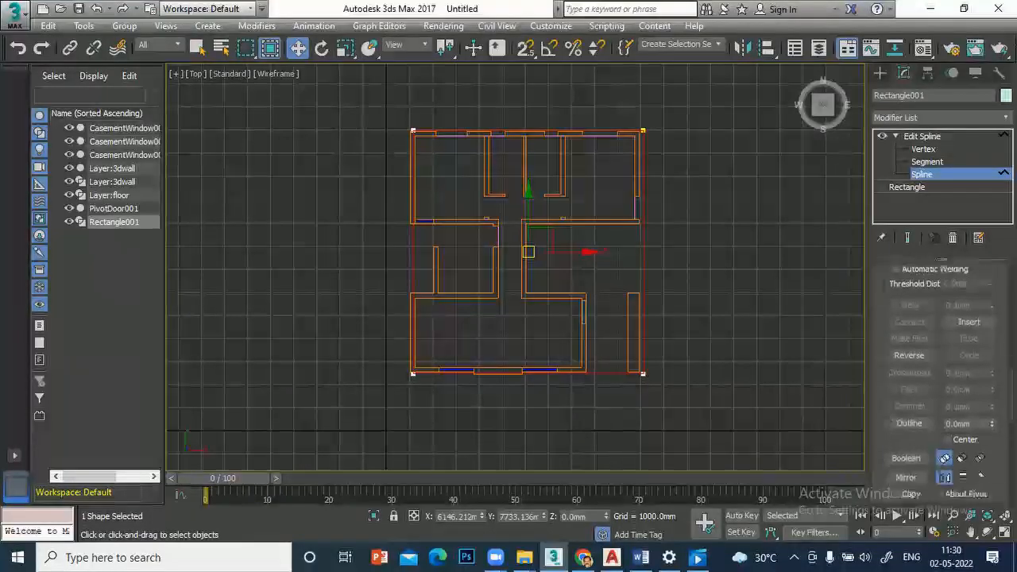
scroll(979, 399, "down", 1)
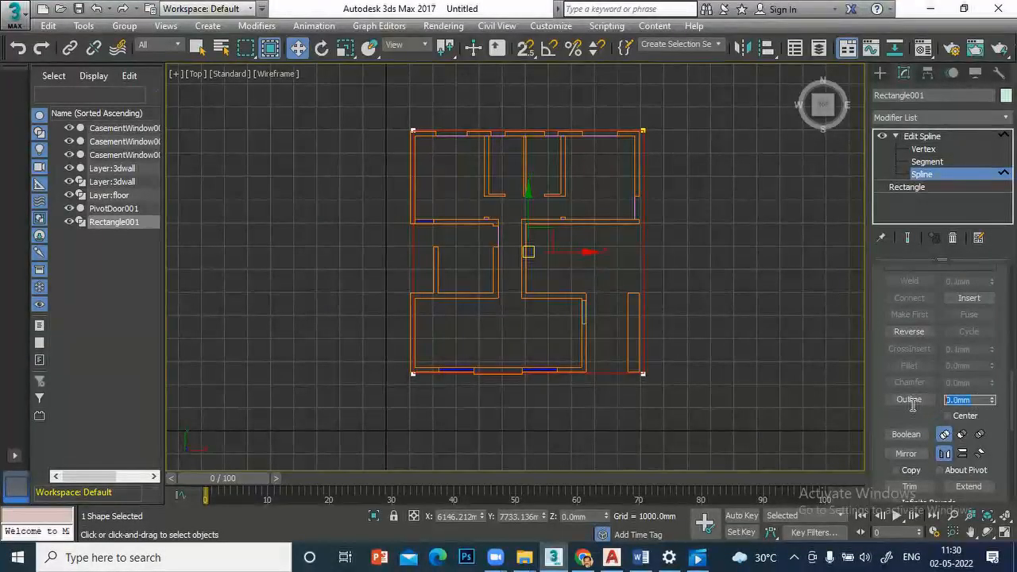
type("5")
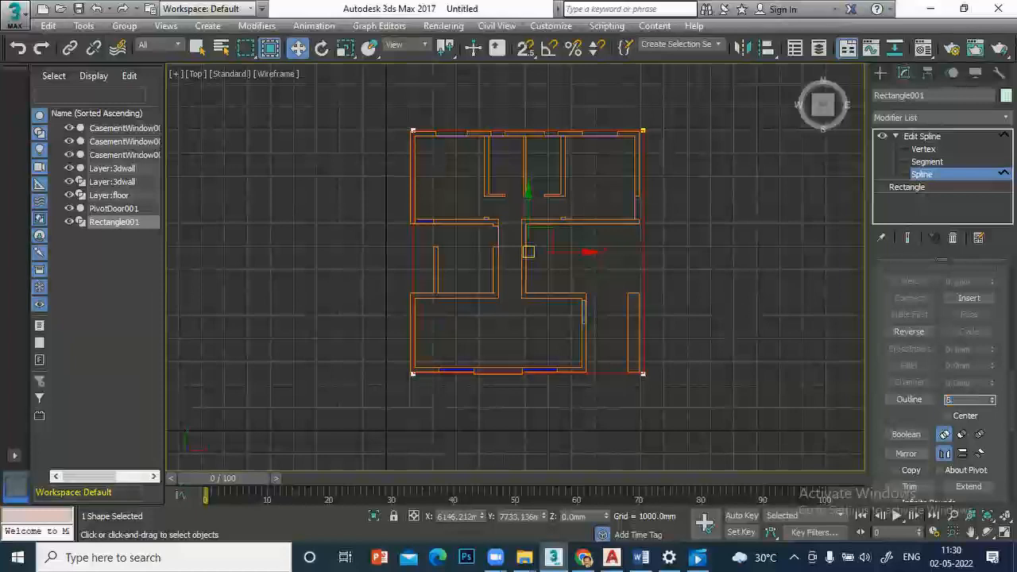
type("00")
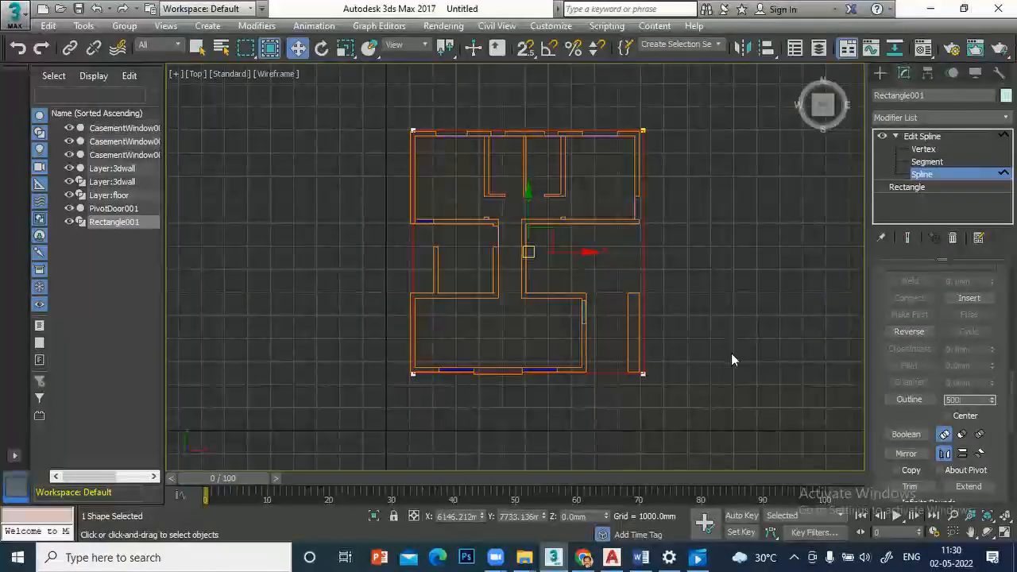
left_click(903, 402)
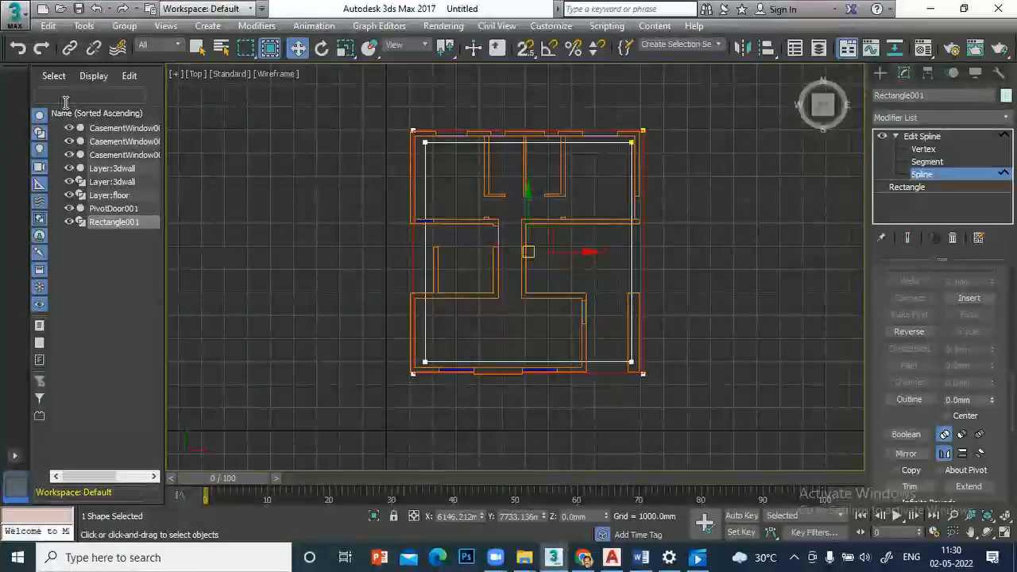
left_click(20, 49)
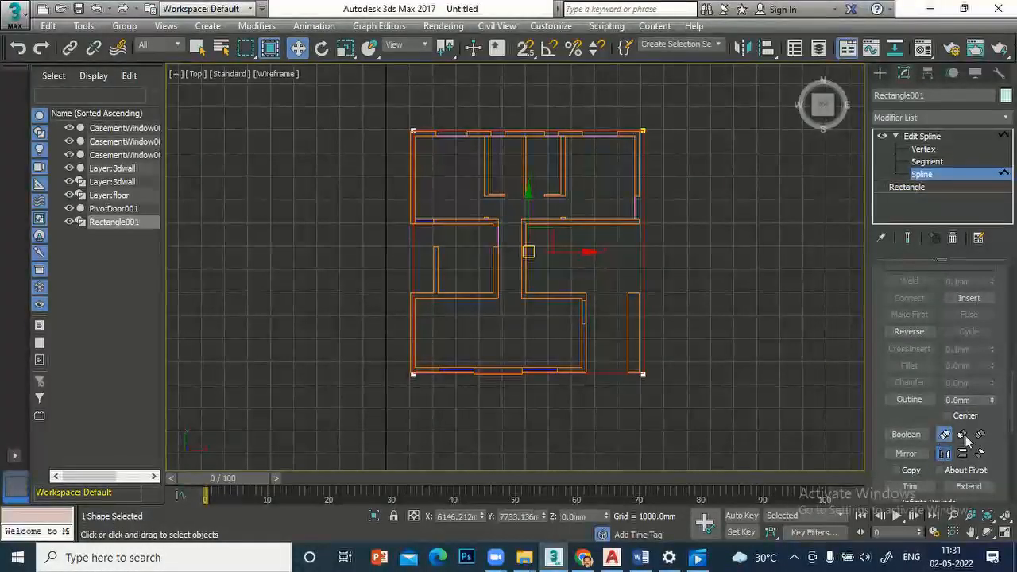
Try the same 500 mm outline once more and undo it again.
left_click_drag(974, 400, 863, 406)
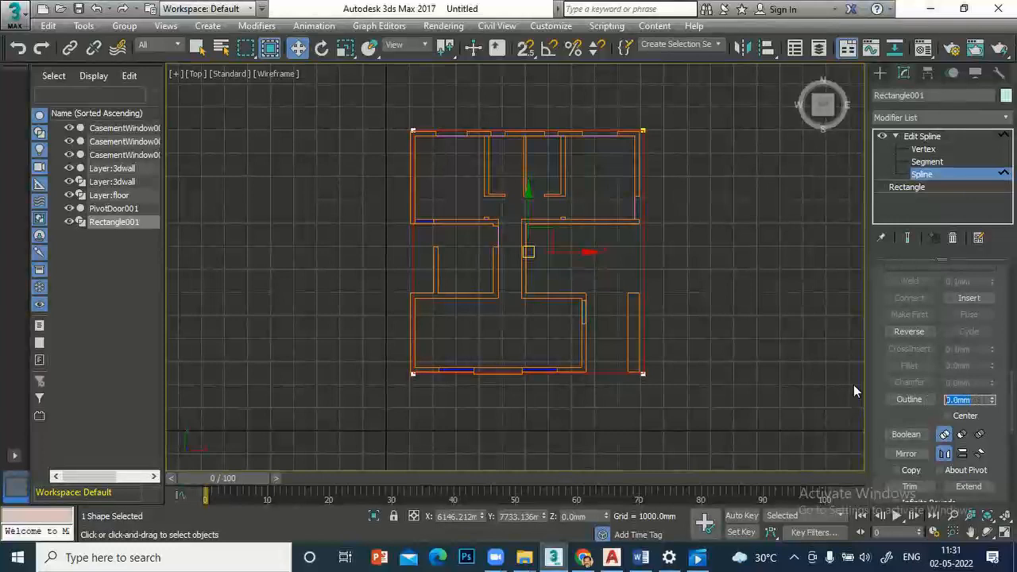
type("500")
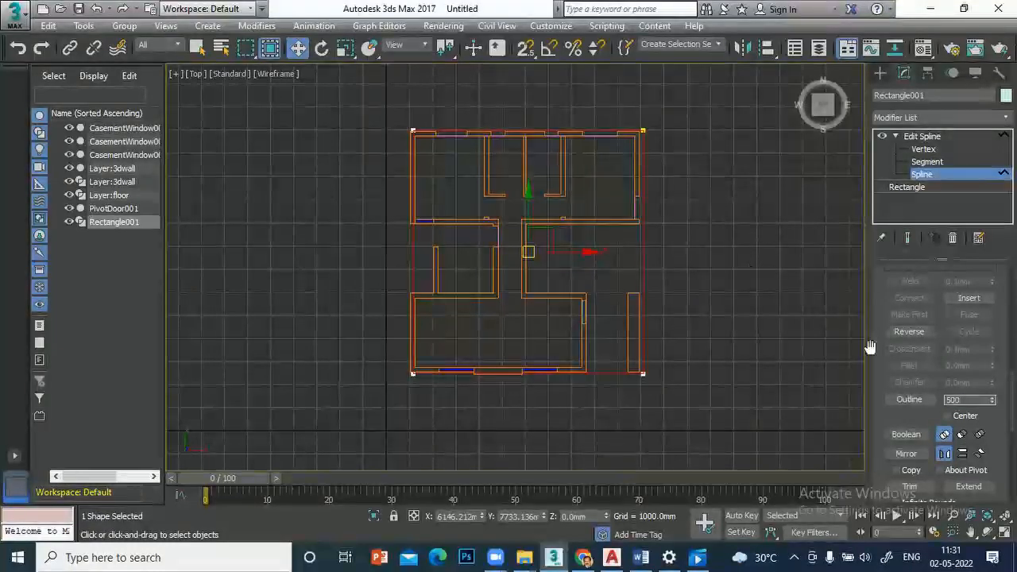
left_click(908, 399)
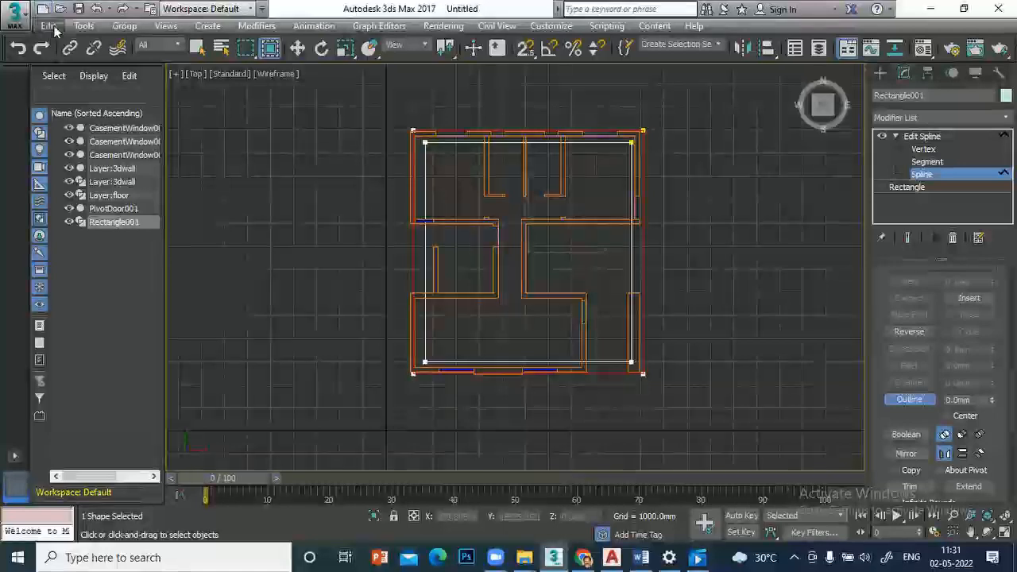
left_click(17, 48)
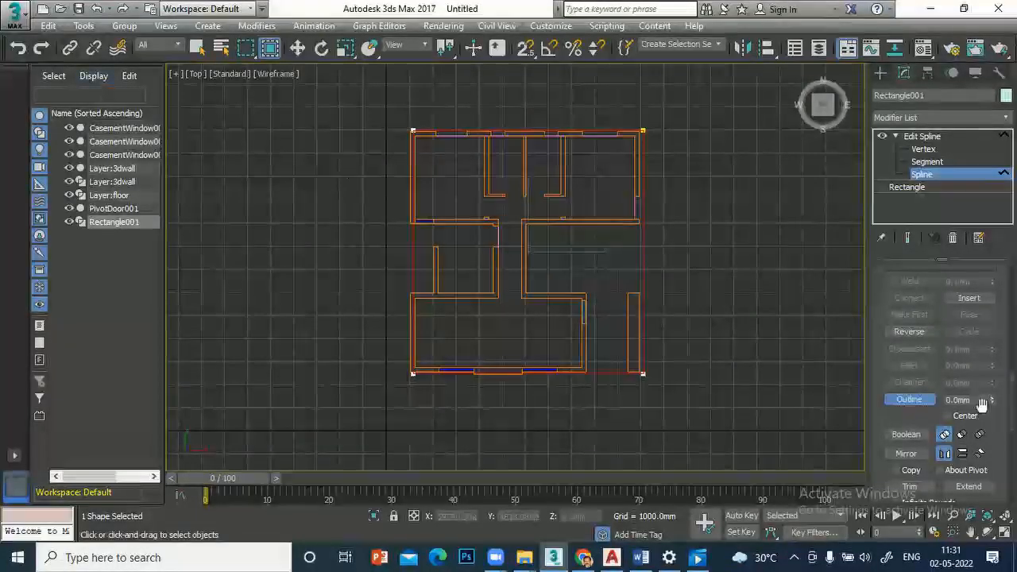
Outline the rectangle spline by -500 mm and detach the selected inner spline as a shape named parapet.
type("-500")
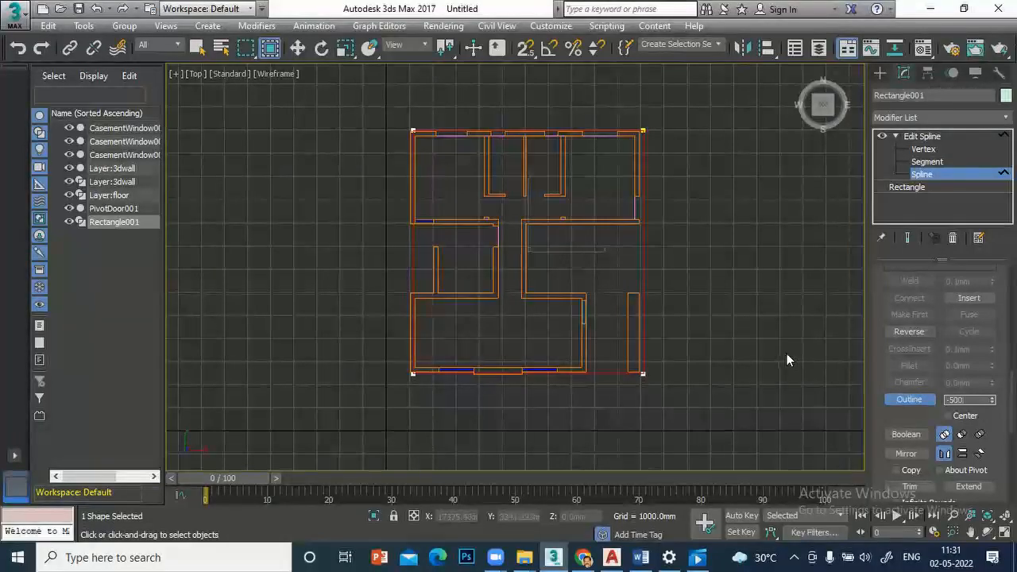
left_click(909, 401)
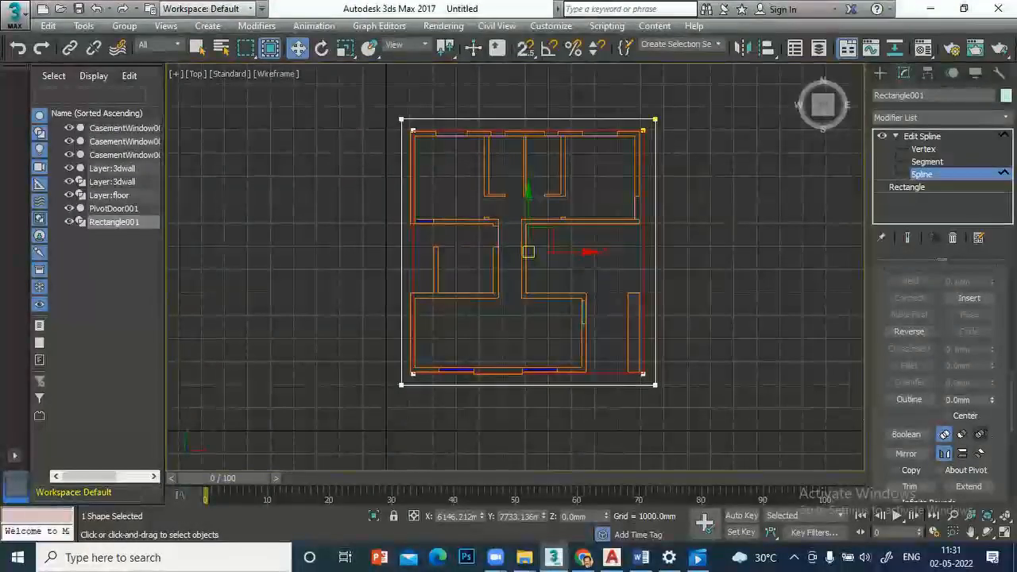
scroll(942, 358, "down", 3)
scroll(916, 376, "down", 3)
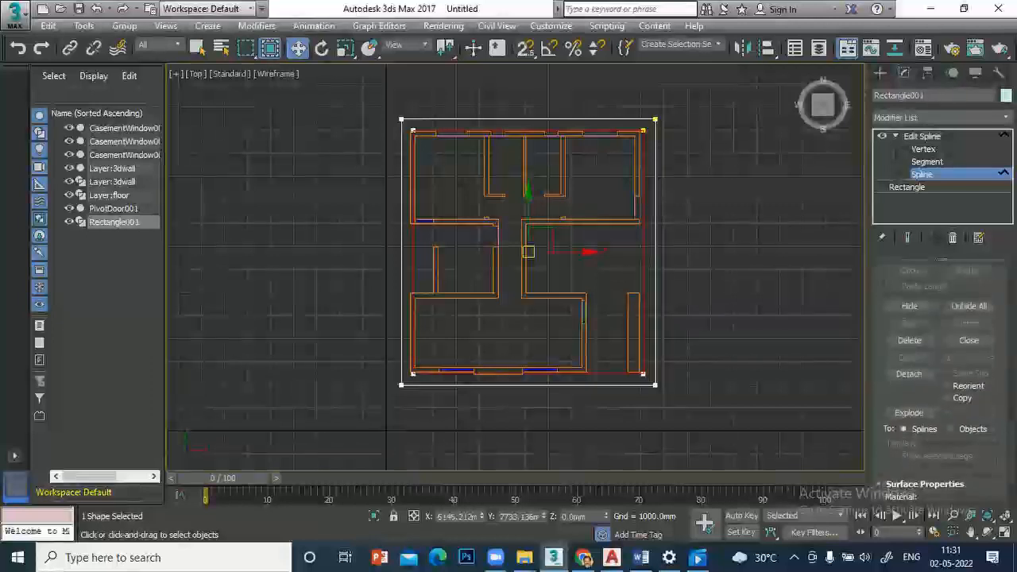
left_click(910, 375)
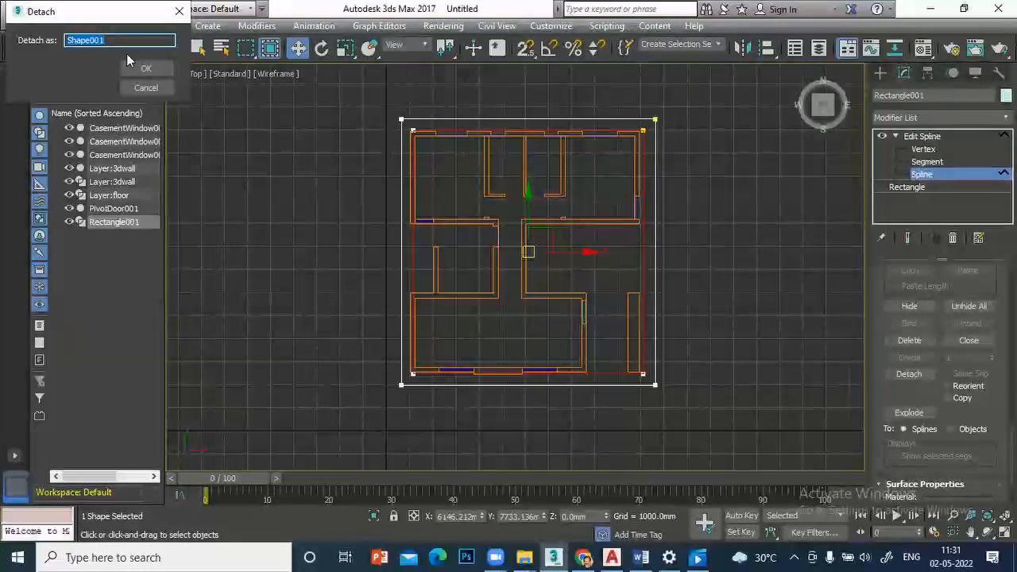
type("parapwet")
key("Return")
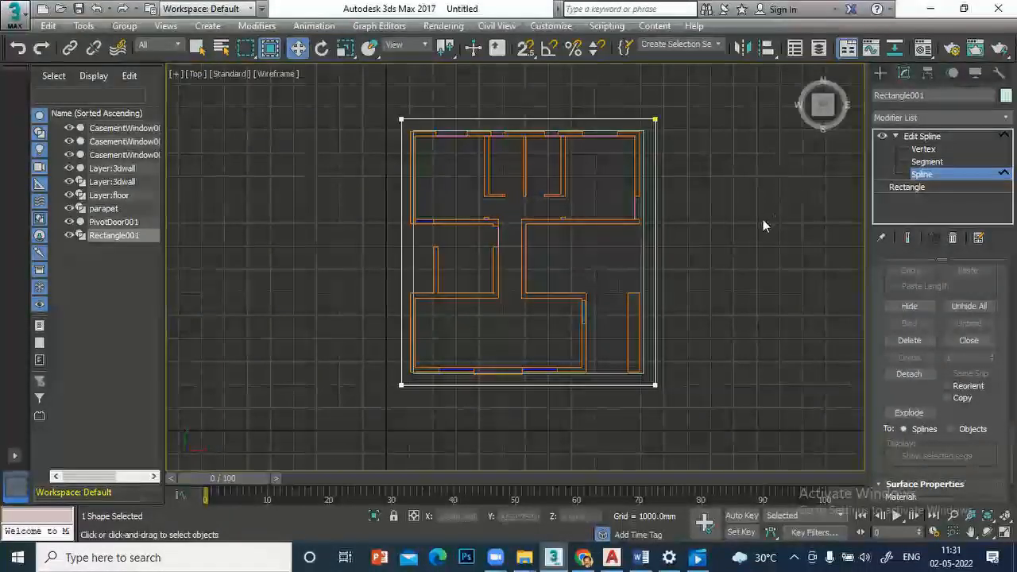
Leave spline editing and delete the detached parapet shape around the outer walls.
left_click(909, 136)
left_click(710, 275)
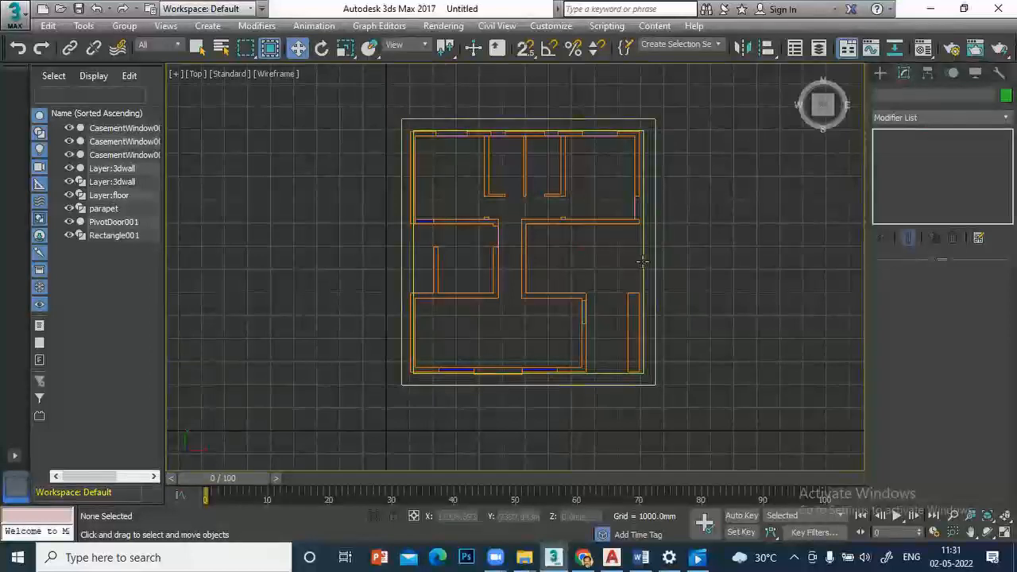
left_click(644, 260)
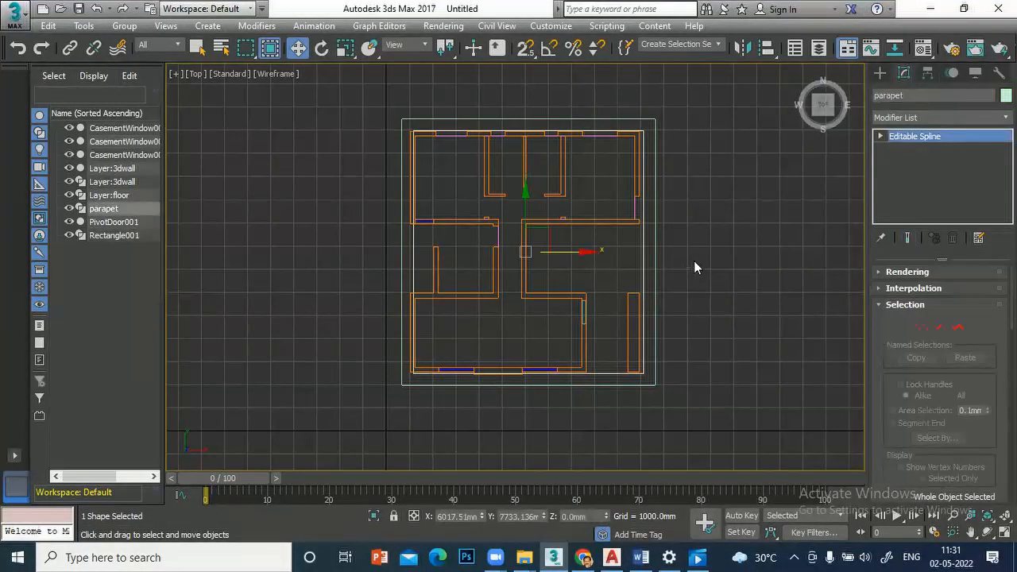
key("Delete")
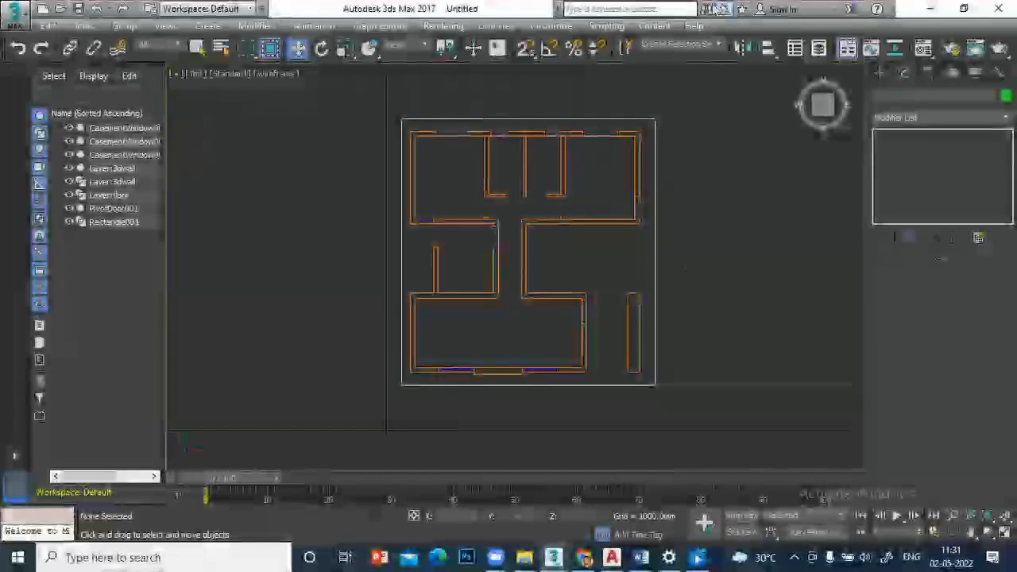
Convert the remaining outer rectangle to an Editable Spline.
left_click(654, 138)
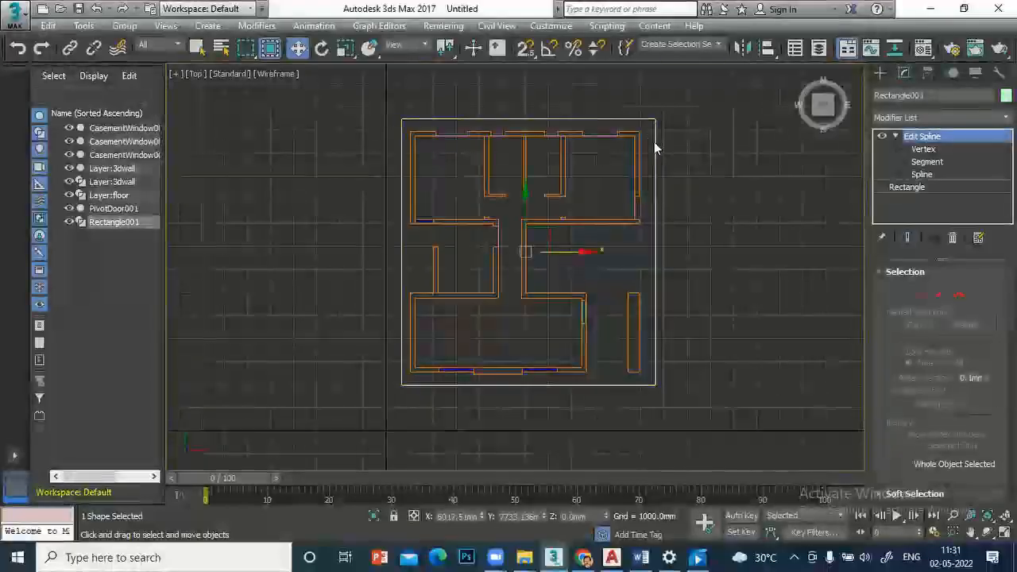
right_click(651, 137)
mouse_move(723, 292)
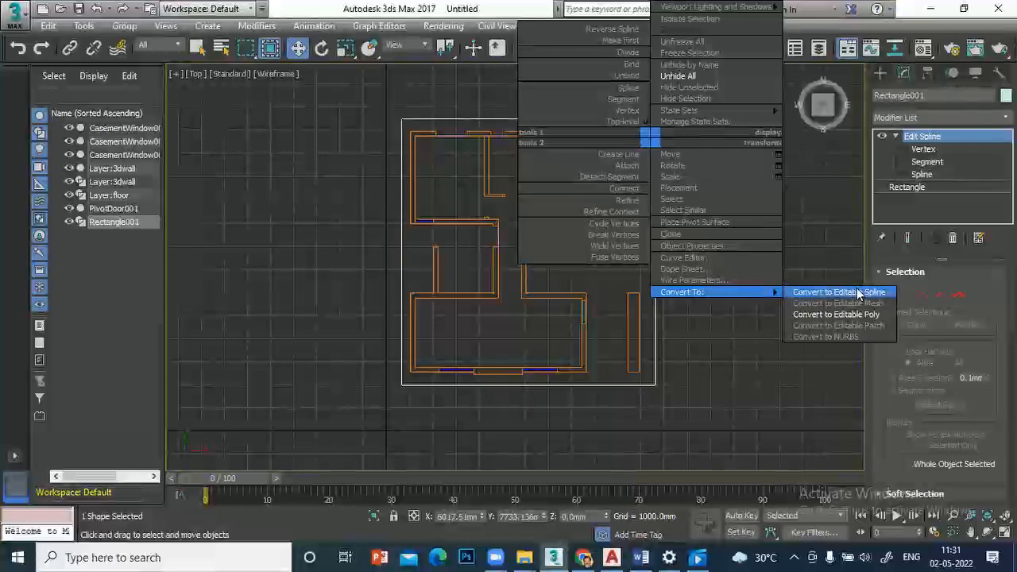
left_click(812, 291)
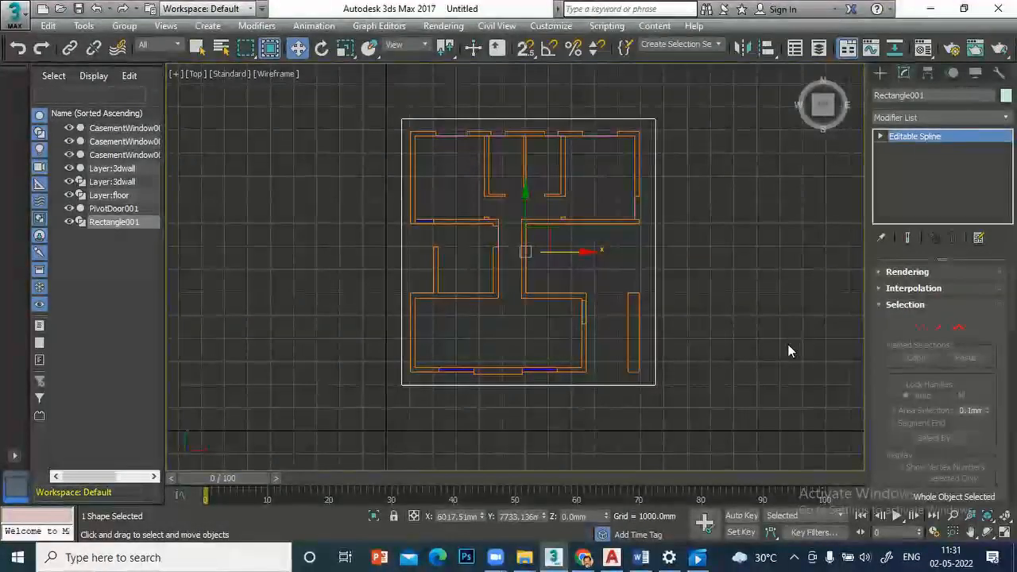
Outline the outer rectangle's spline inward by 200 mm to form a closed double outline around the house.
scroll(963, 392, "down", 5)
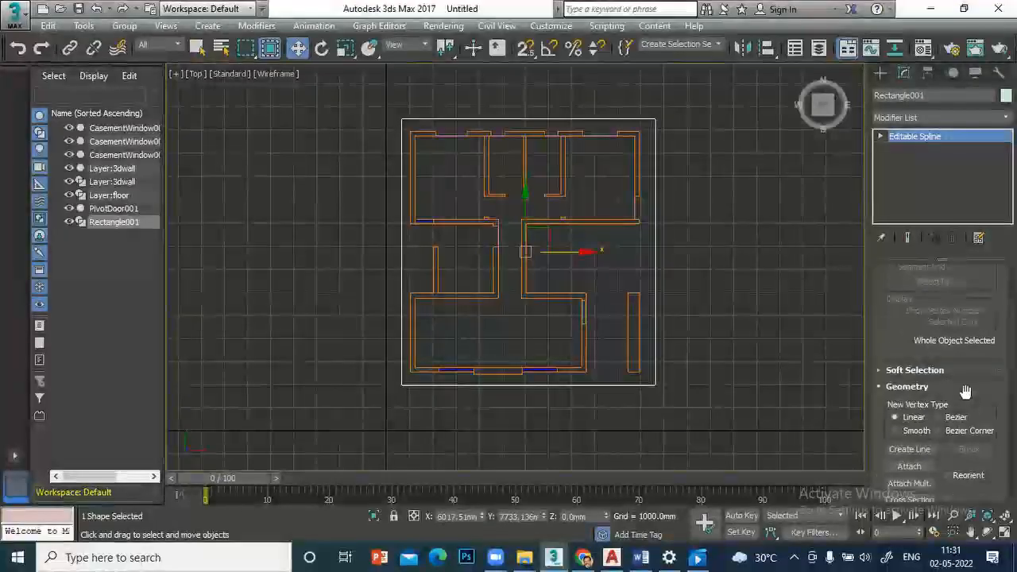
left_click(881, 136)
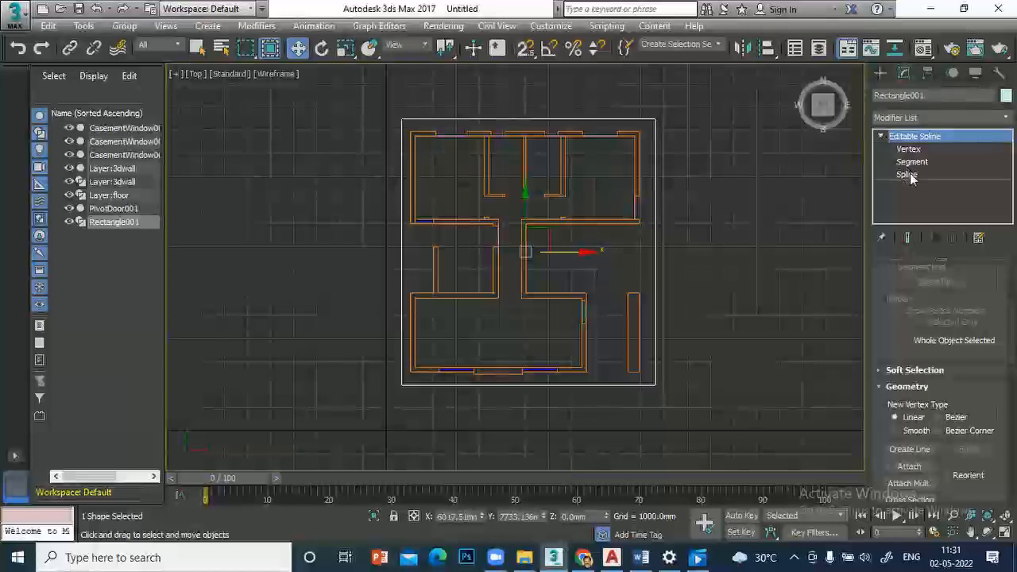
left_click(908, 175)
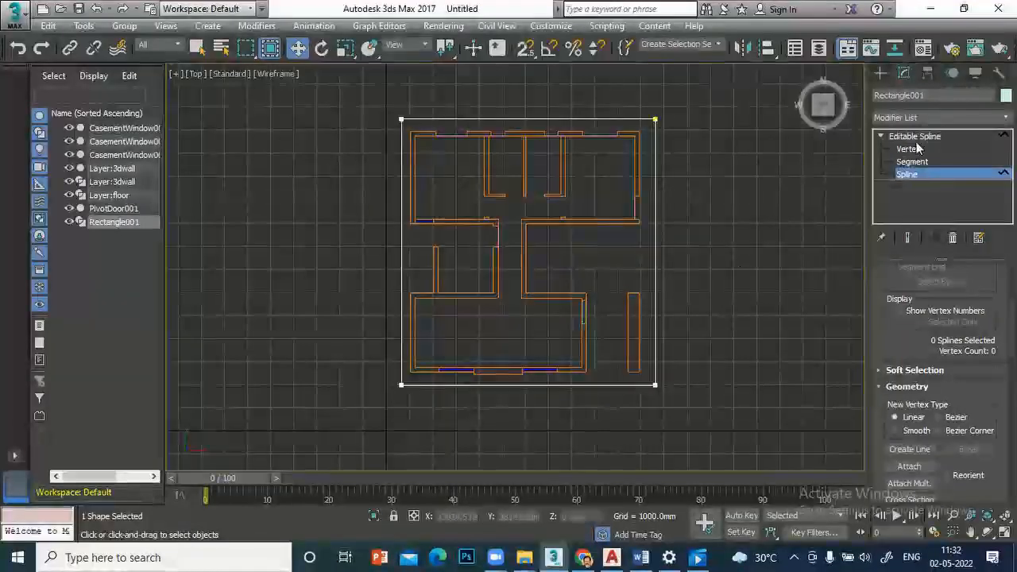
left_click(656, 243)
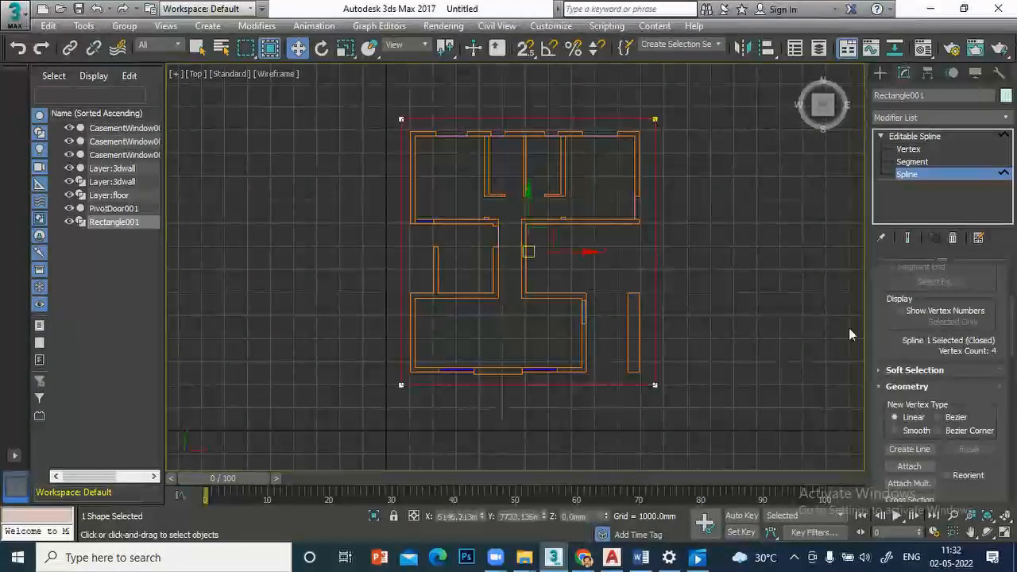
scroll(968, 385, "down", 3)
scroll(965, 373, "down", 5)
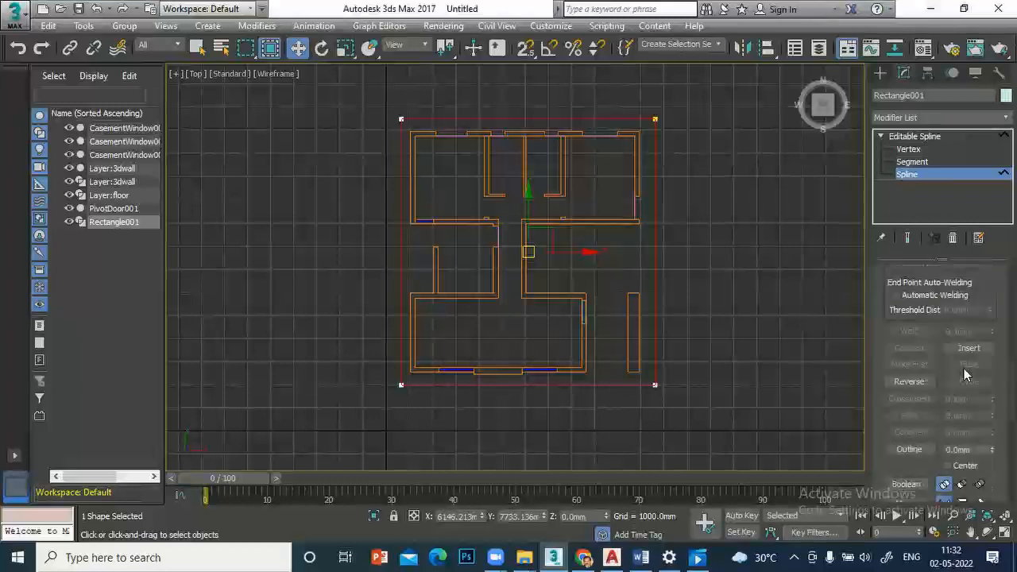
scroll(963, 364, "down", 2)
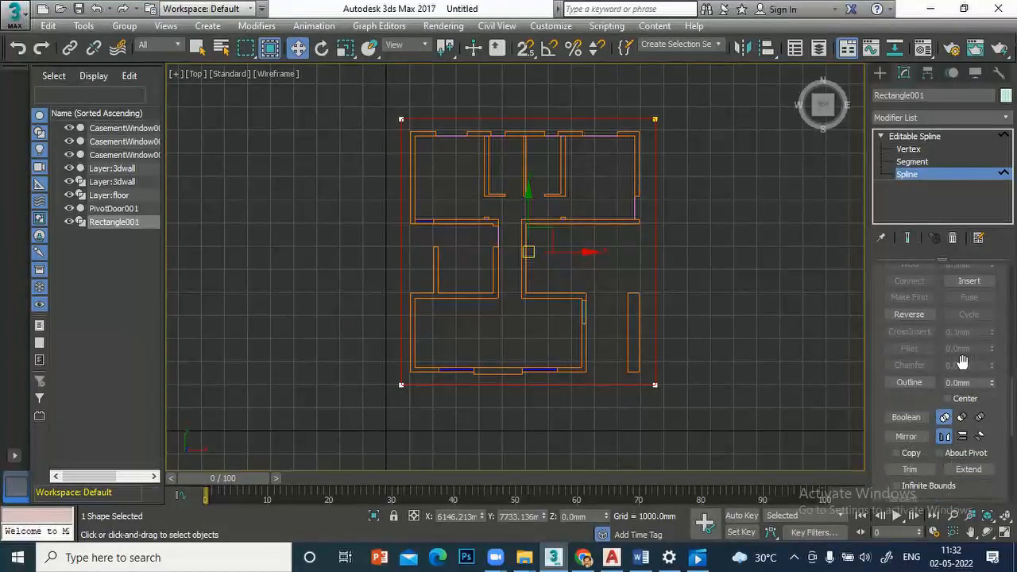
scroll(934, 345, "down", 5)
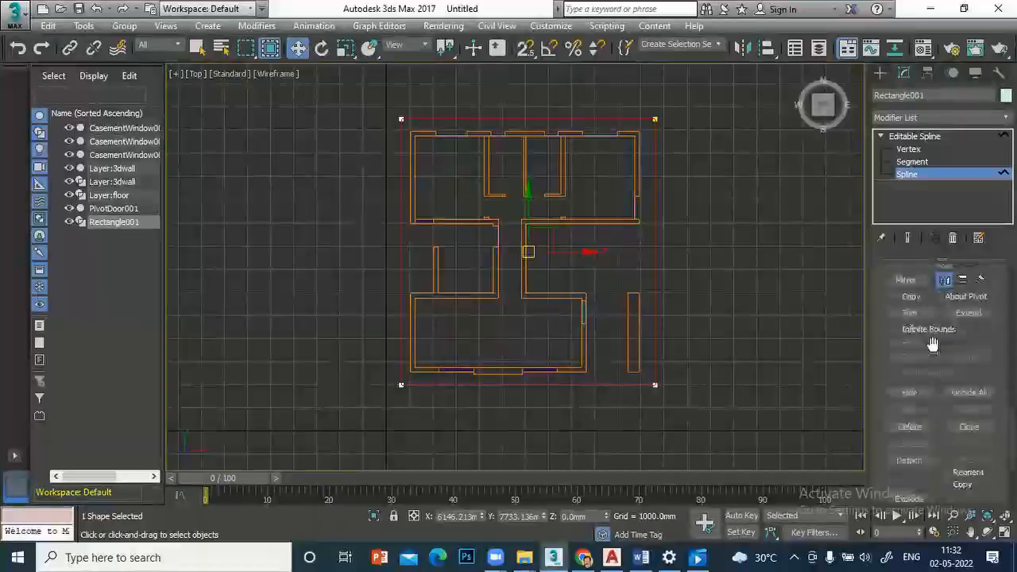
scroll(934, 340, "up", 1)
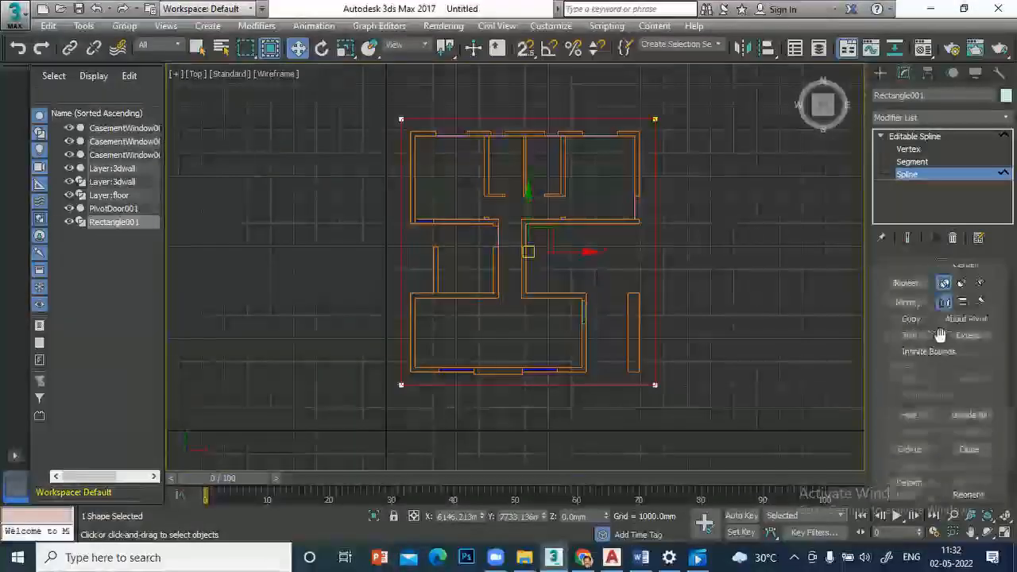
scroll(942, 337, "up", 3)
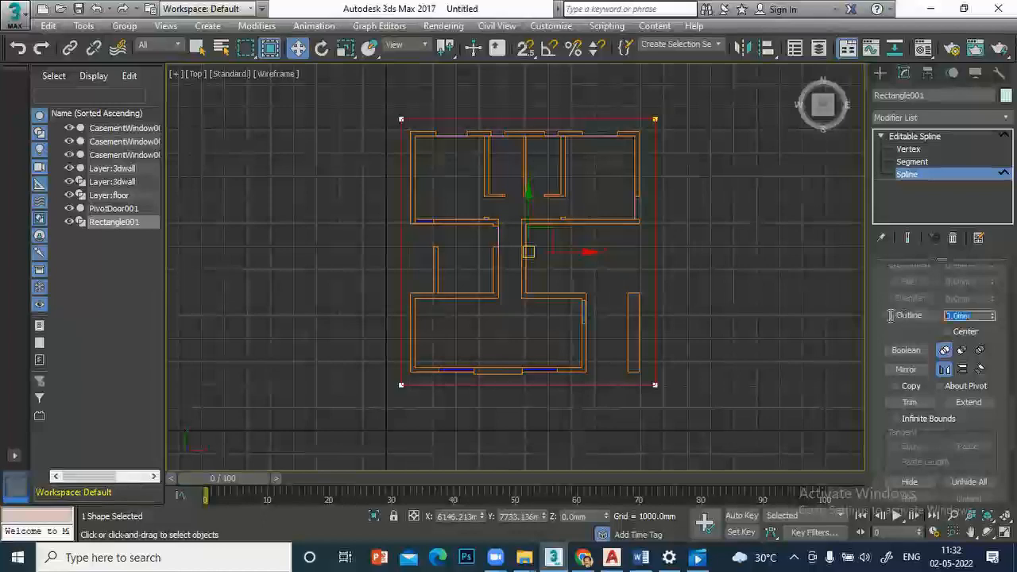
type("200")
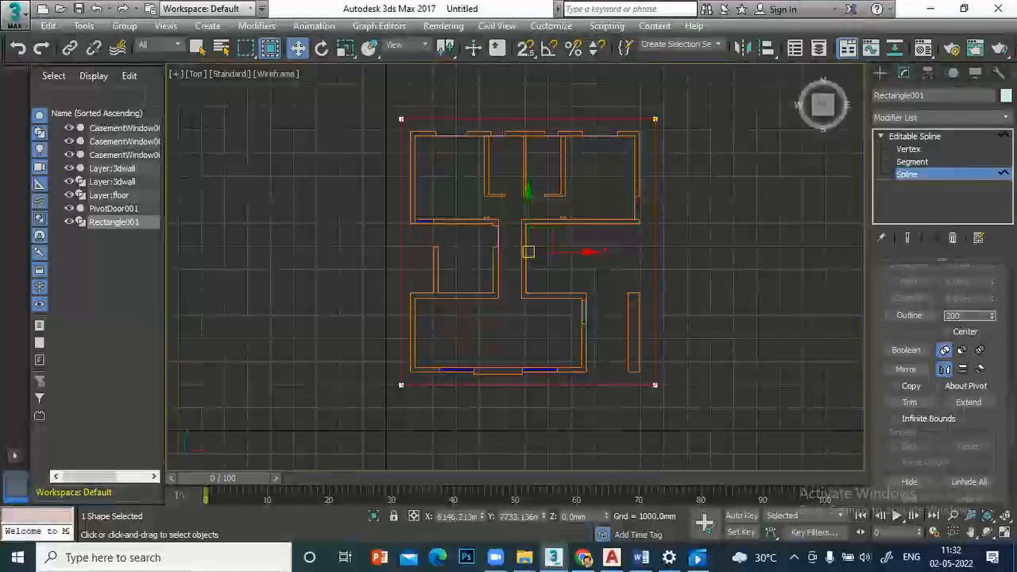
left_click(904, 315)
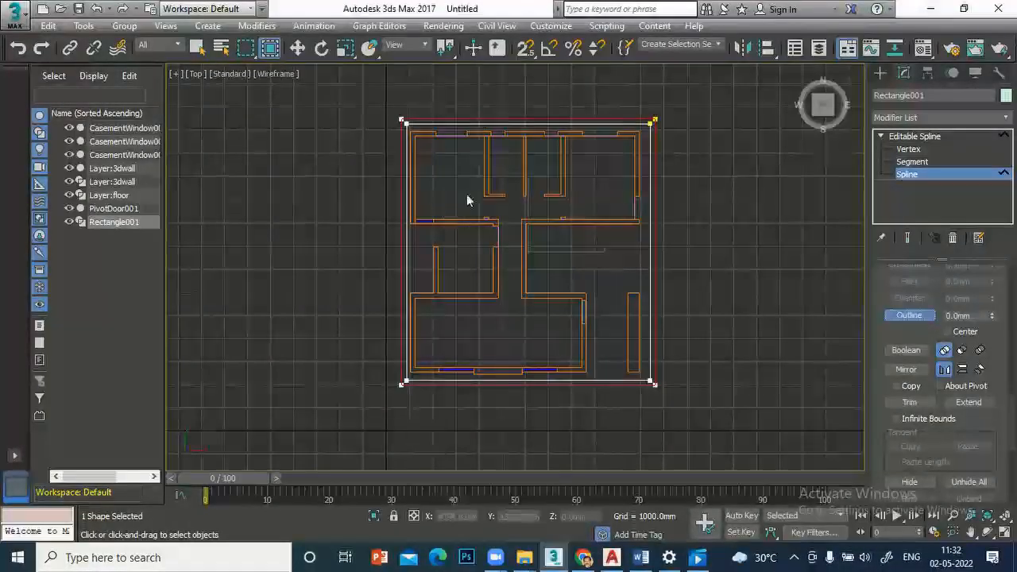
left_click(735, 185)
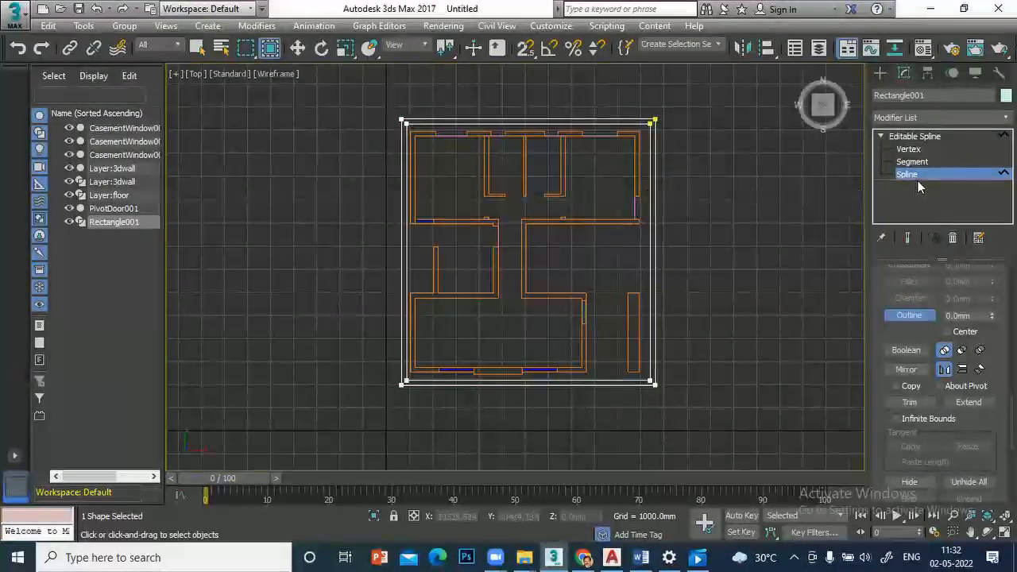
Apply an Extrude modifier to the double rectangle outline with an amount of 500 mm.
left_click(906, 117)
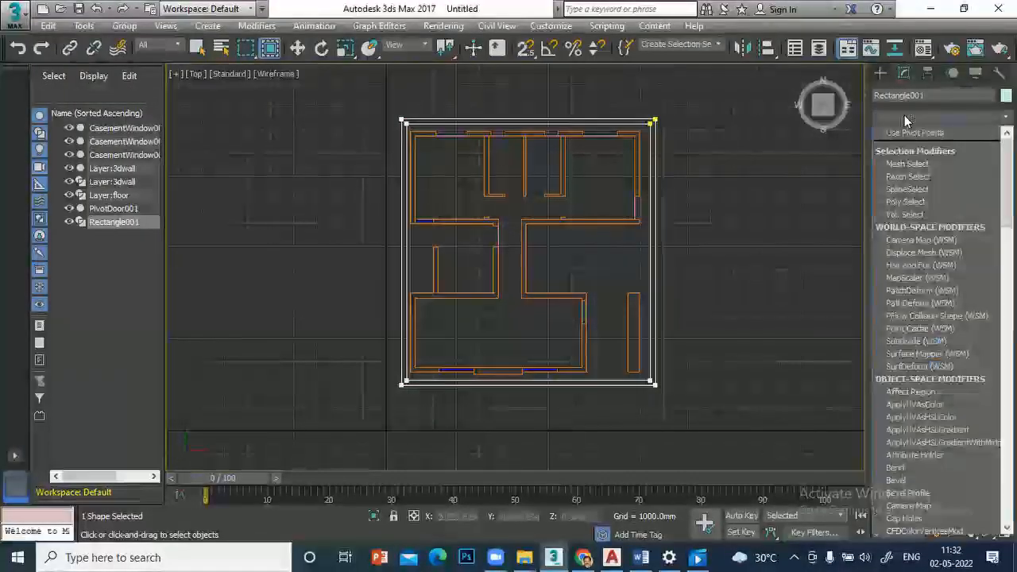
scroll(926, 451, "down", 5)
scroll(927, 444, "down", 6)
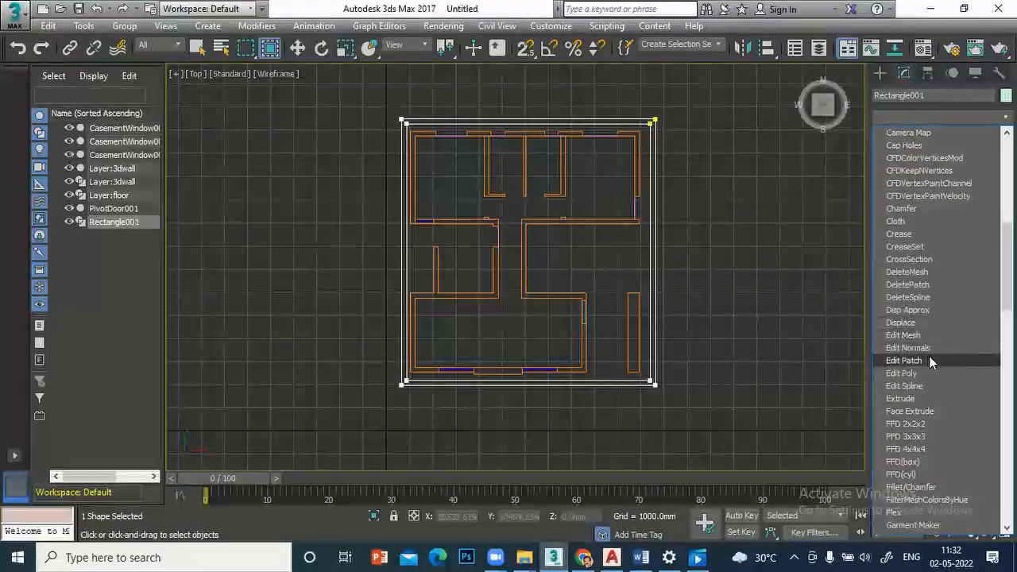
left_click(910, 399)
key("w")
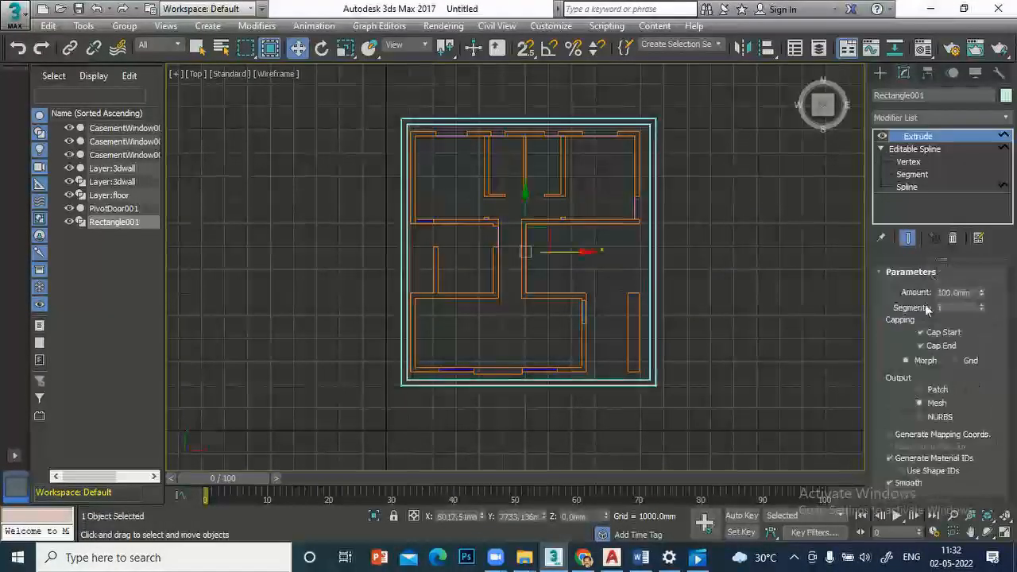
left_click_drag(974, 293, 835, 302)
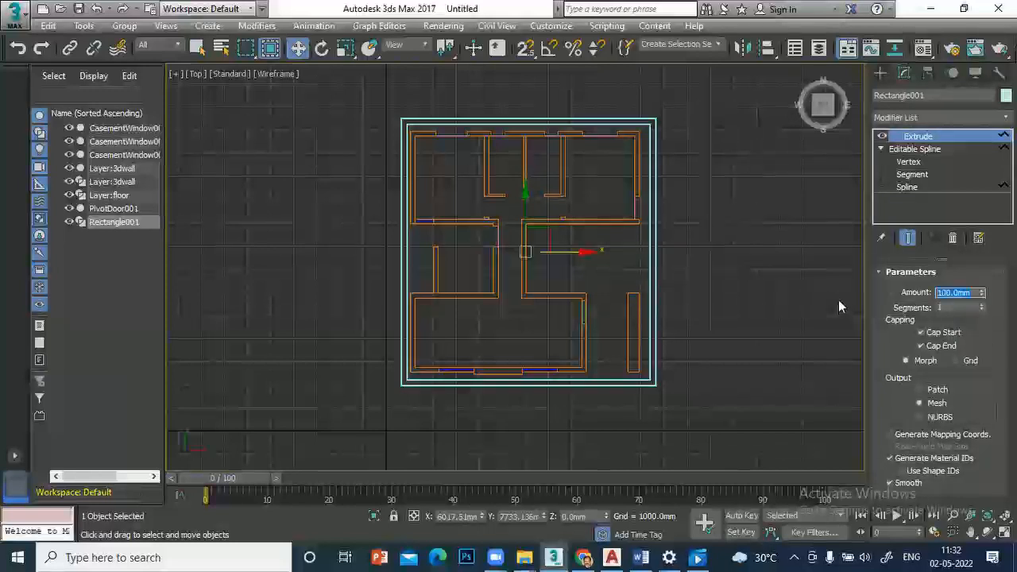
type("500")
key("Return")
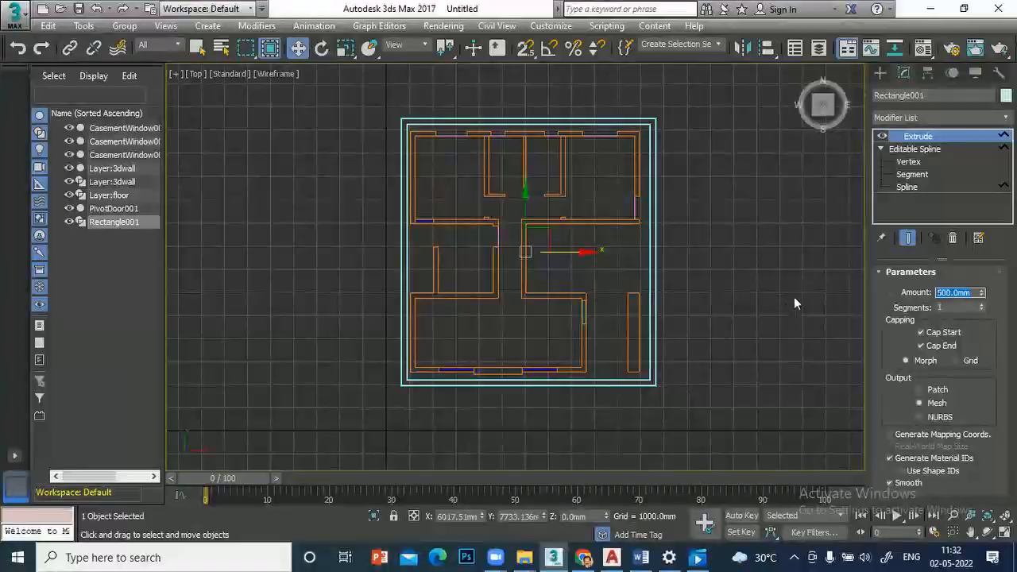
Rename the extruded outline object as parapet.
left_click(933, 95)
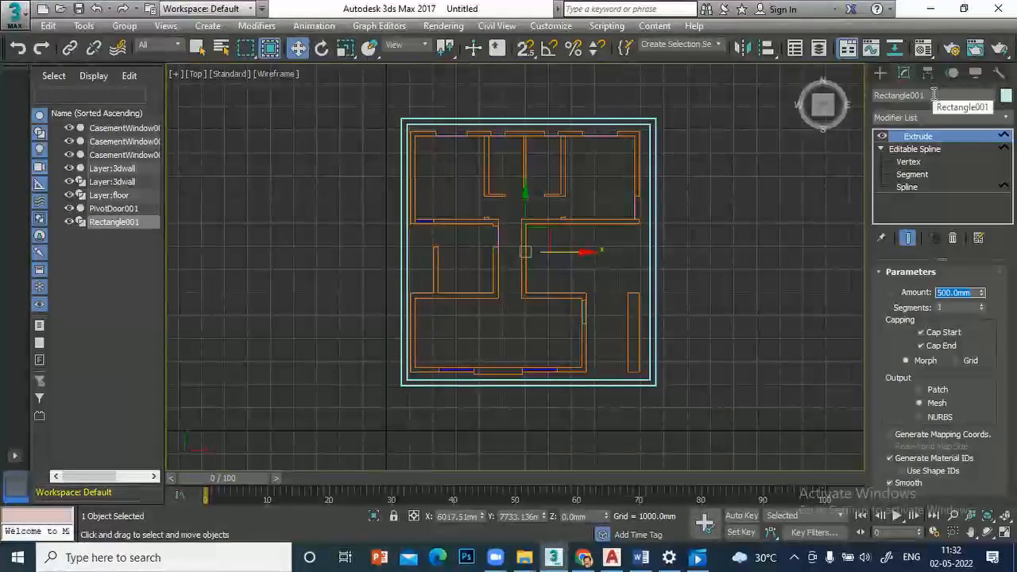
type("pa")
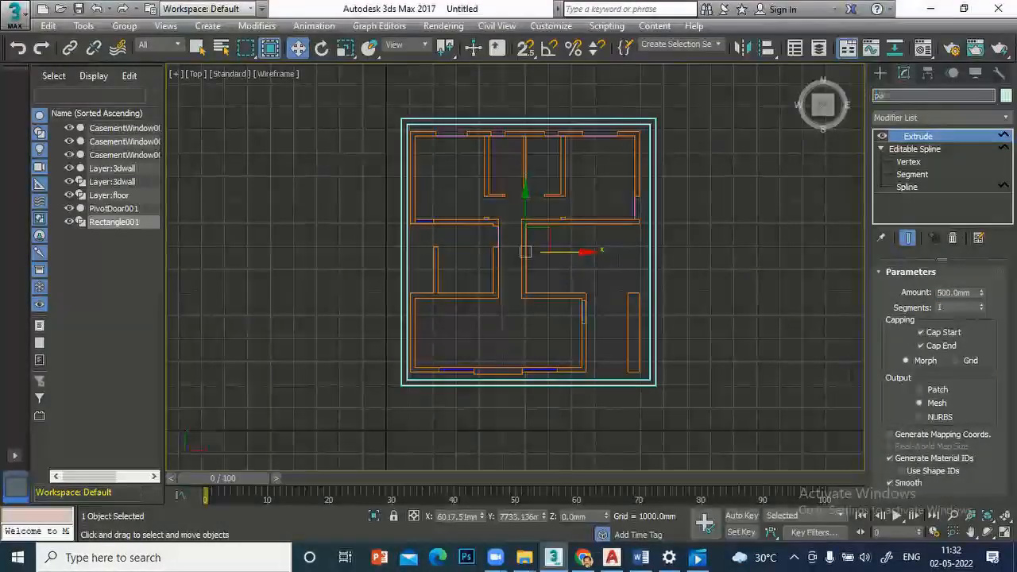
type("radil")
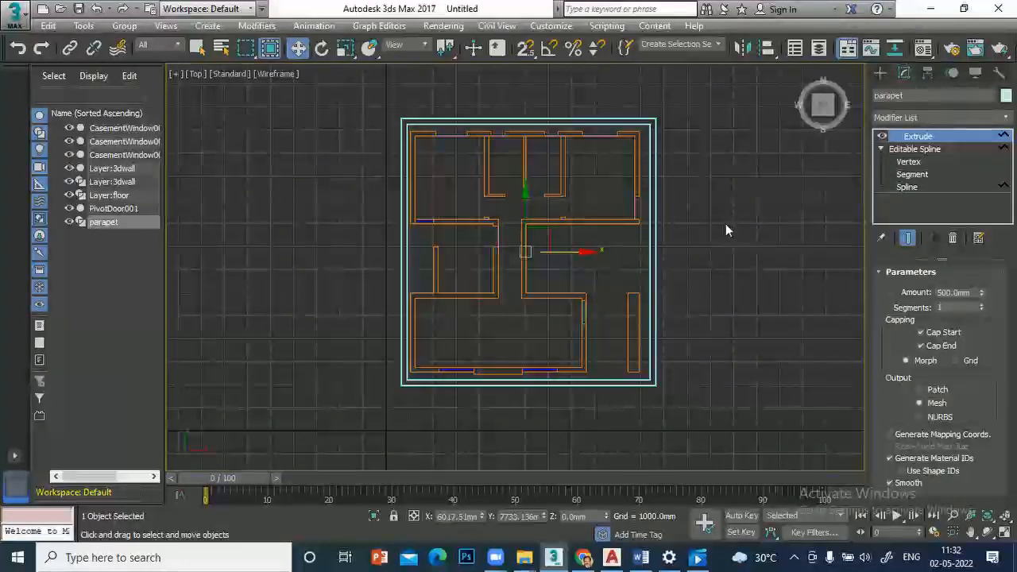
Try a rectangle spline about 11326 mm by 10747 mm over the parapet outline and undo it.
left_click(880, 73)
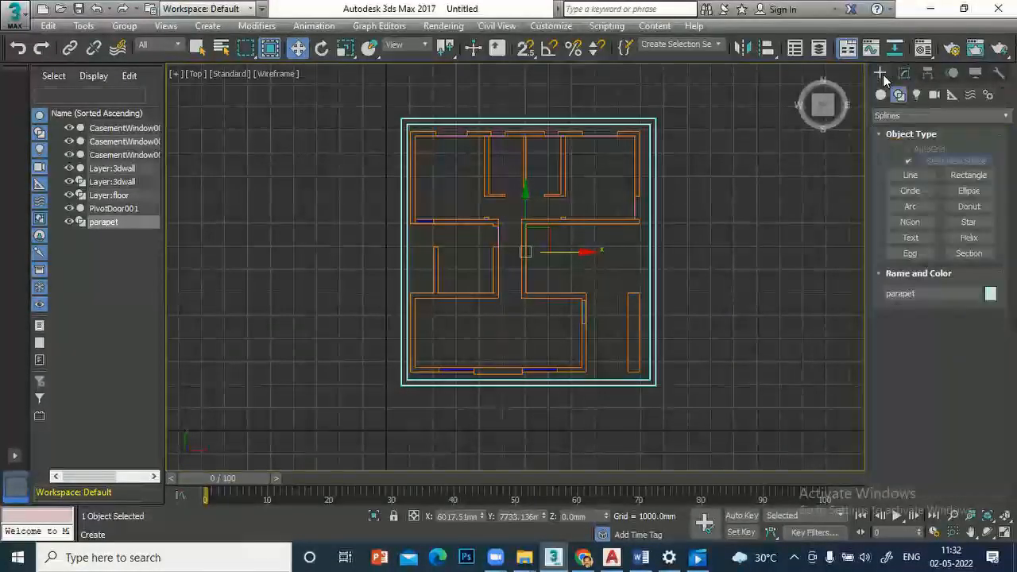
left_click(969, 175)
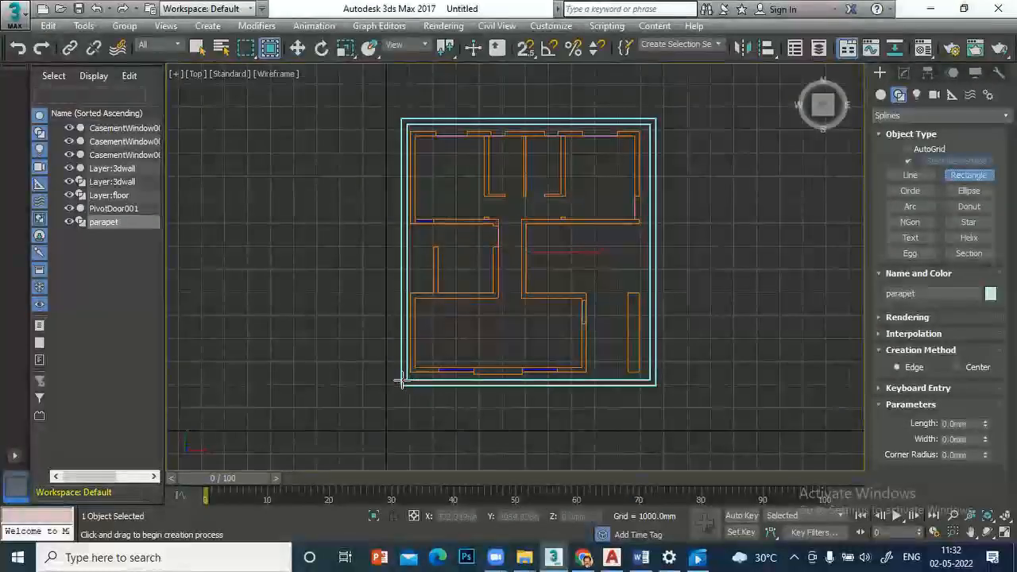
left_click_drag(404, 384, 651, 122)
key("g")
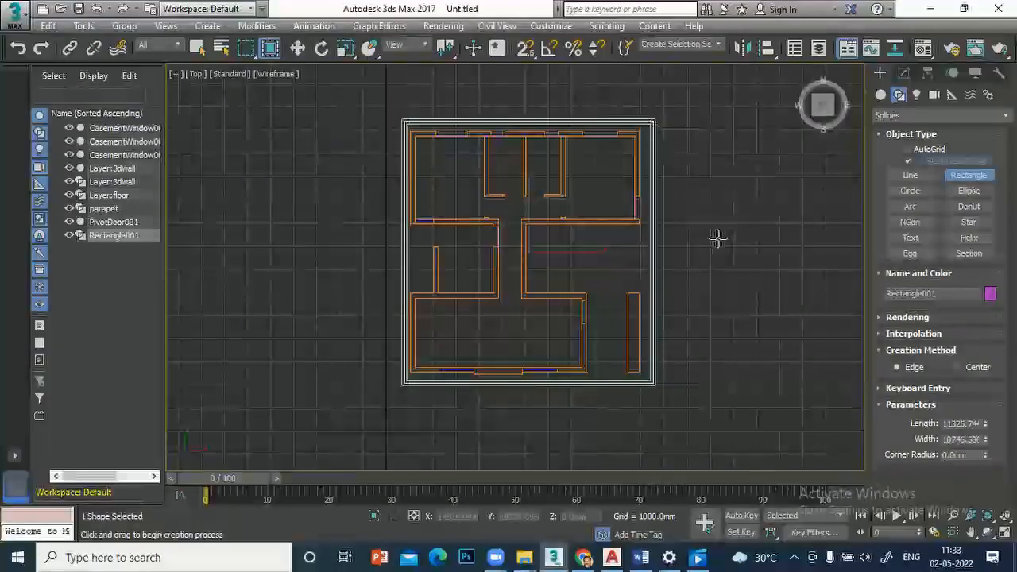
left_click(17, 49)
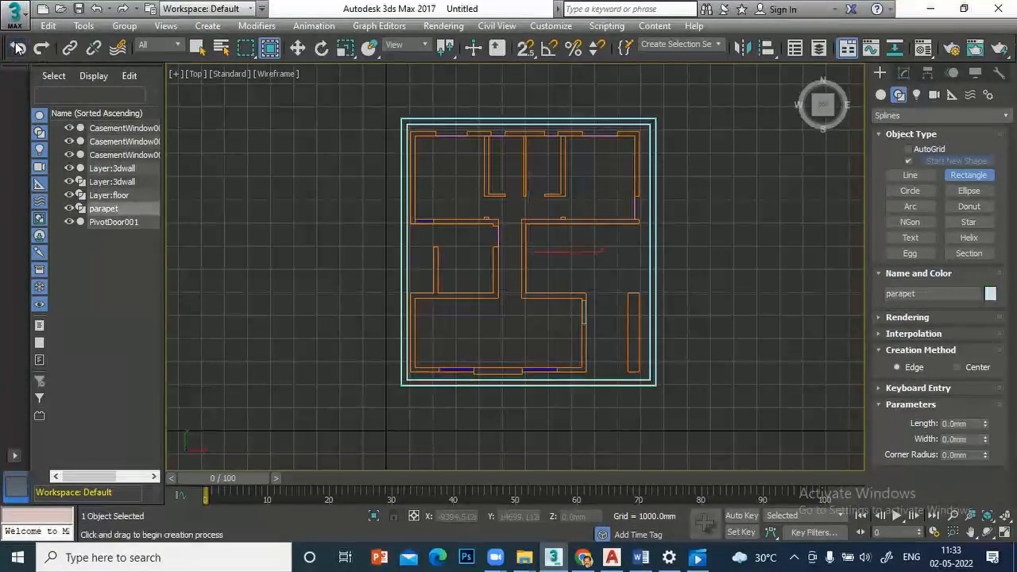
Create a standard box about 11229 mm by 10682 mm within the parapet's outer edges, with a height of 100 mm.
left_click(880, 96)
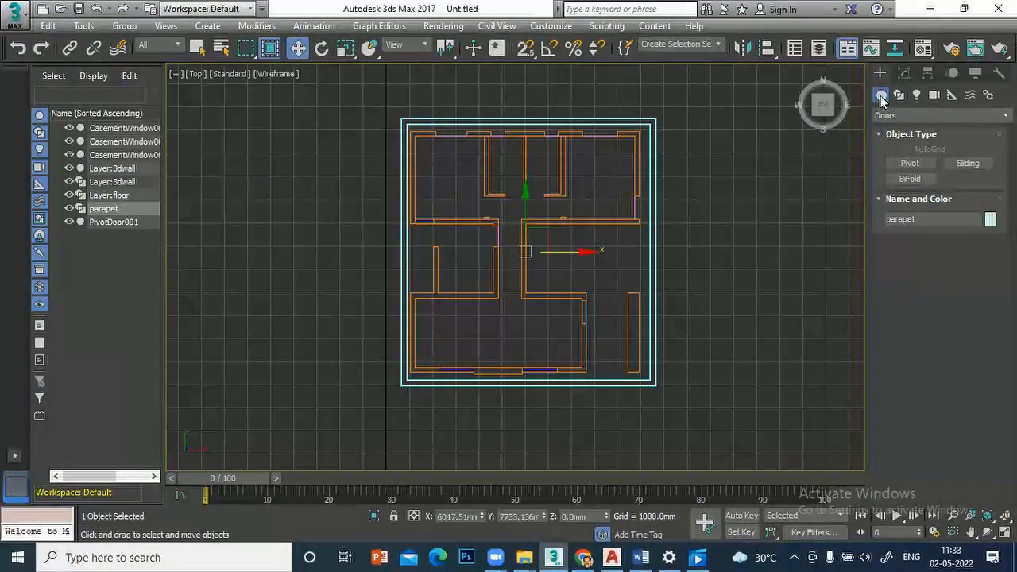
left_click(887, 116)
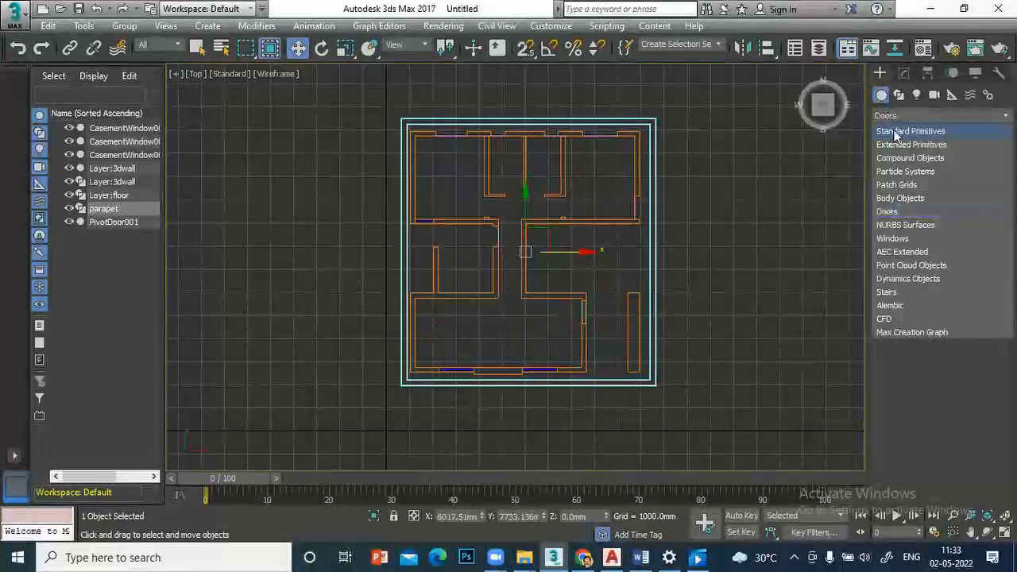
left_click(897, 129)
left_click(913, 164)
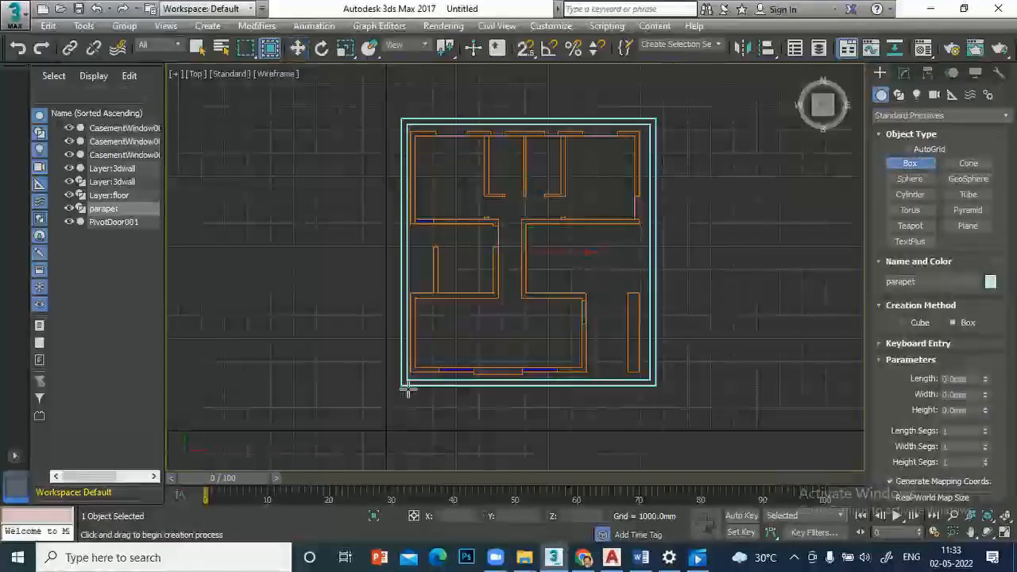
left_click_drag(402, 381, 651, 120)
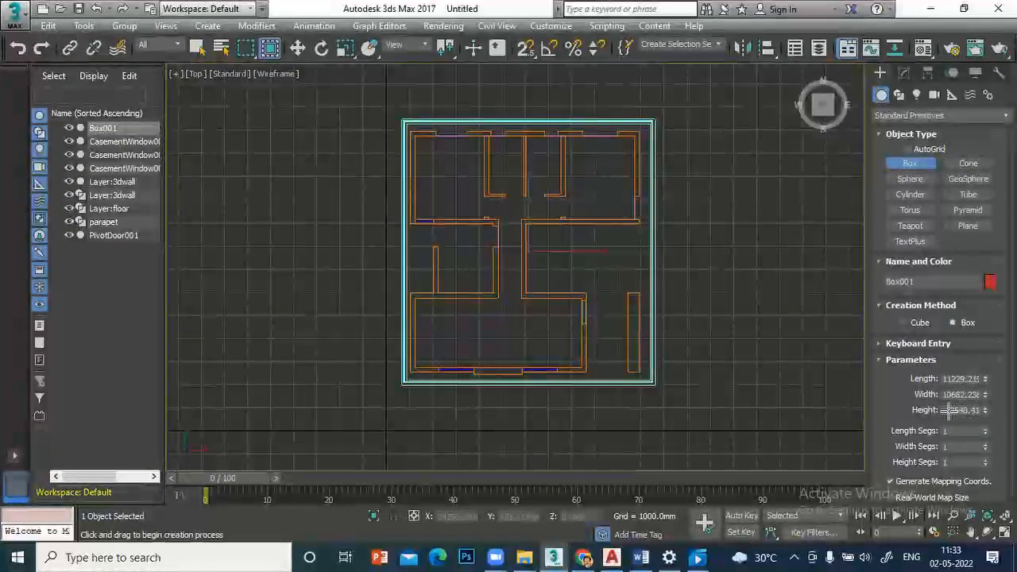
left_click(781, 335)
double_click(956, 410)
left_click(969, 411)
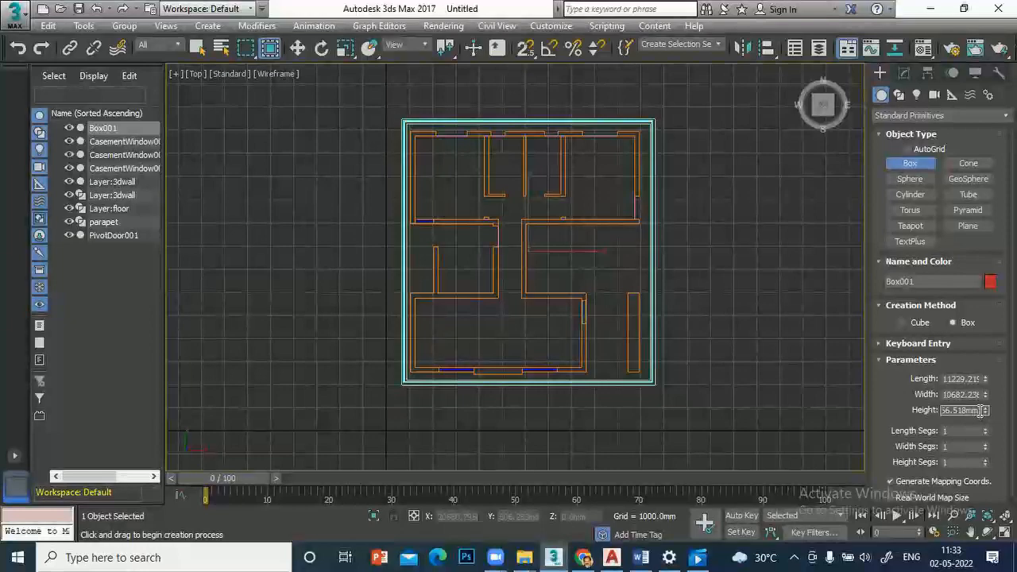
type("00.0mm")
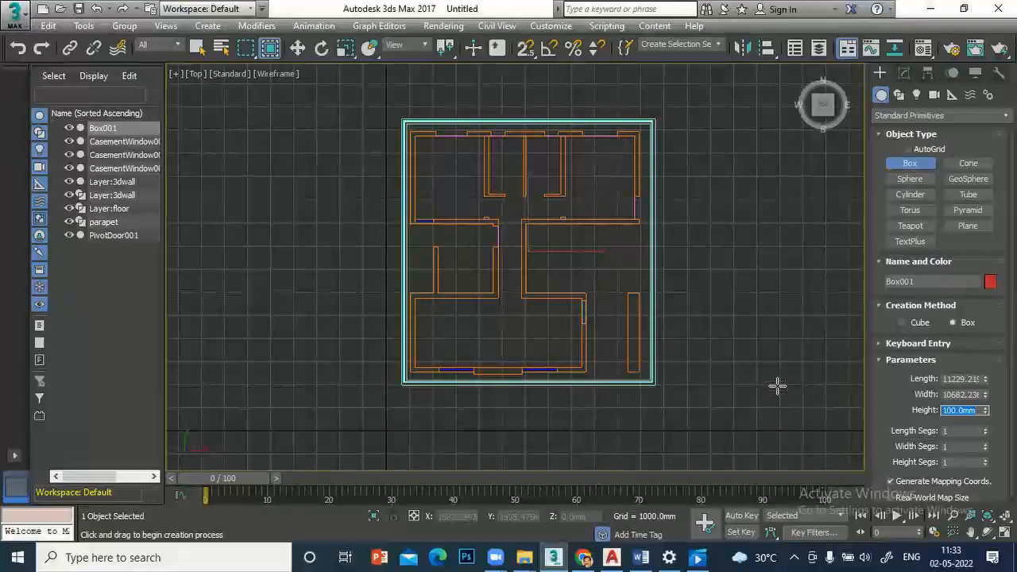
Raise the roof slab box and the parapet together in the Front view so they rest on top of the house walls.
key("alt+w")
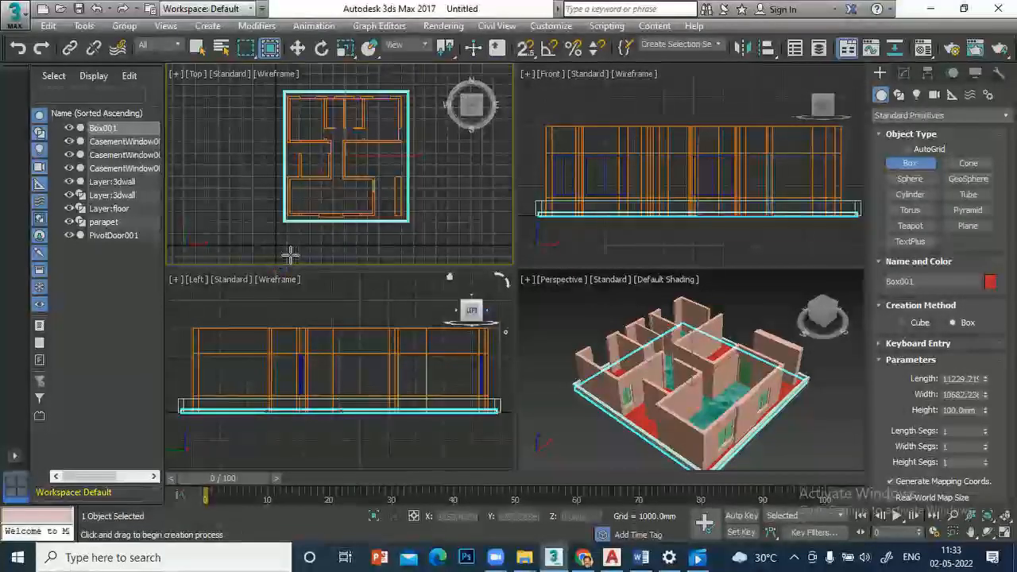
left_click(298, 48)
scroll(557, 237, "up", 3)
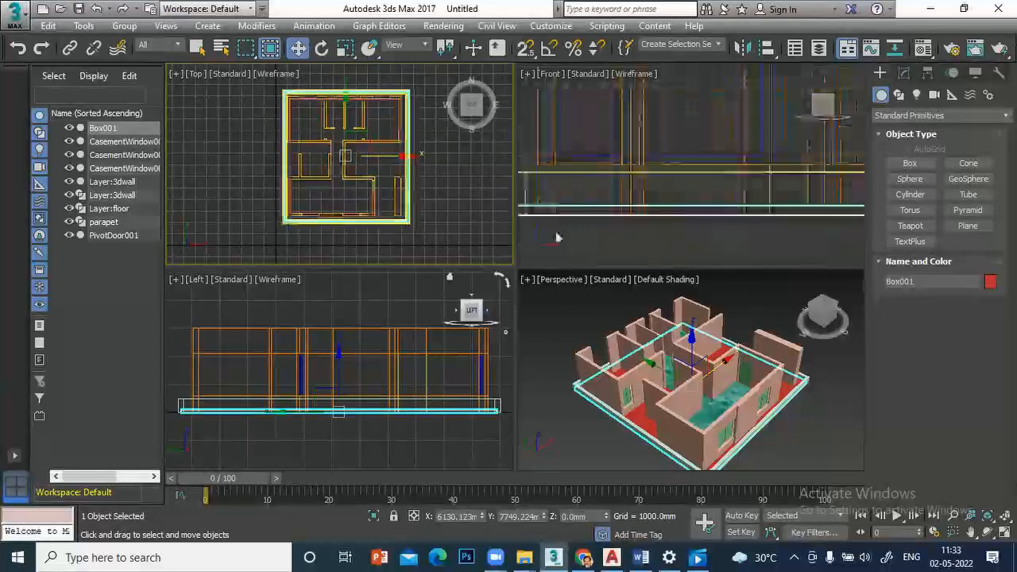
scroll(557, 237, "up", 3)
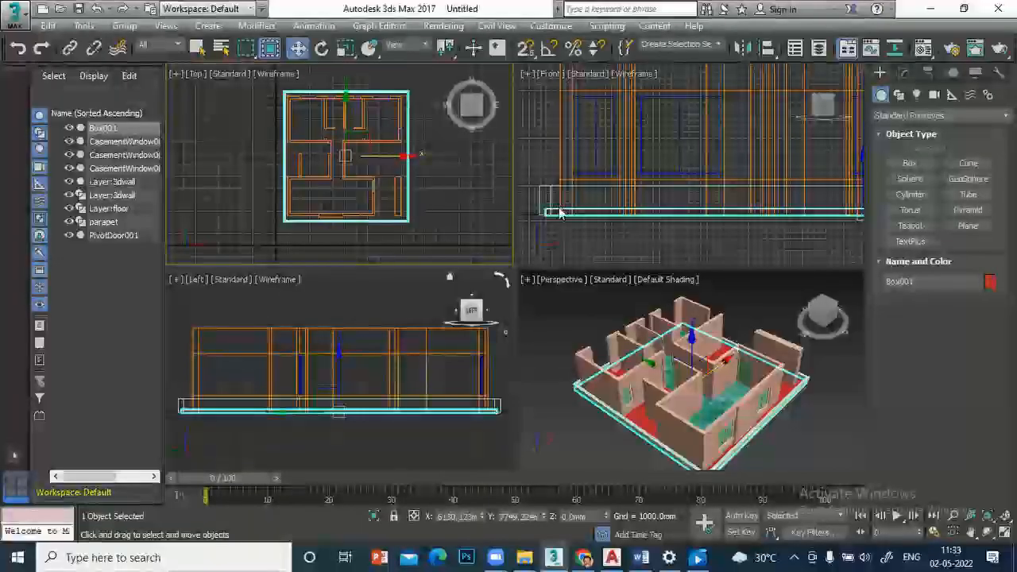
scroll(560, 213, "up", 2)
left_click(556, 212)
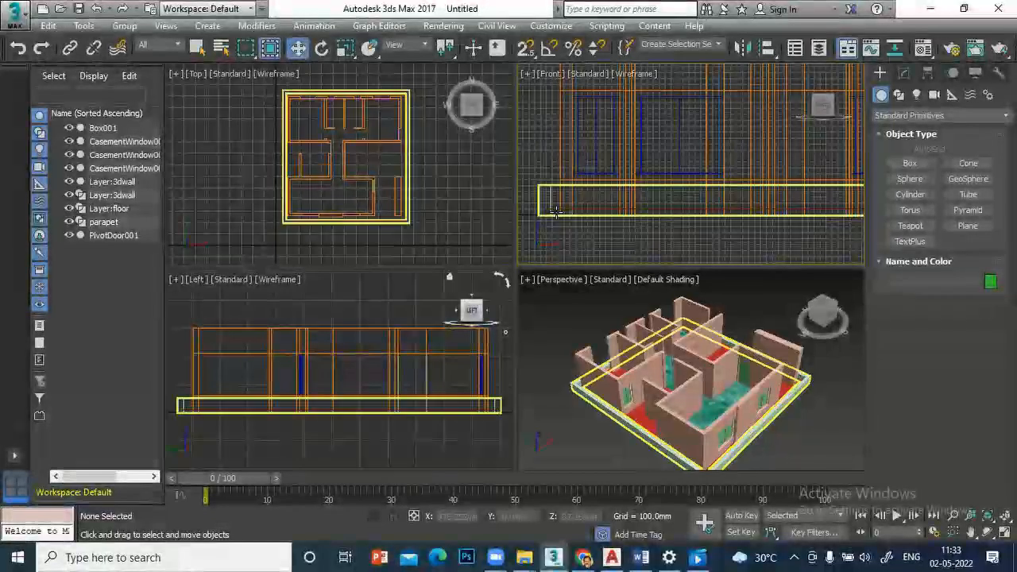
left_click(550, 211)
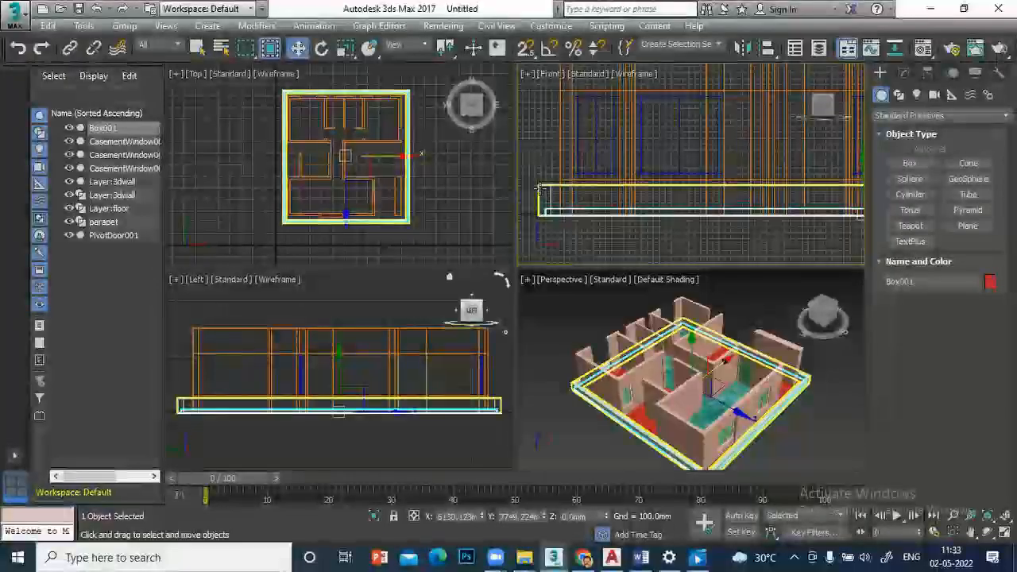
left_click(540, 188, "ctrl")
scroll(532, 229, "down", 1)
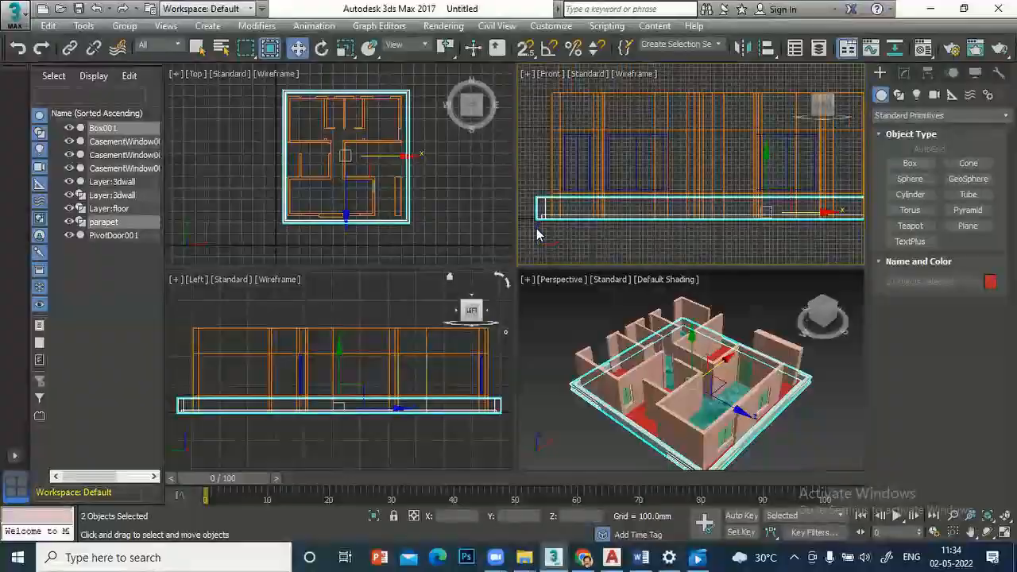
scroll(537, 232, "down", 2)
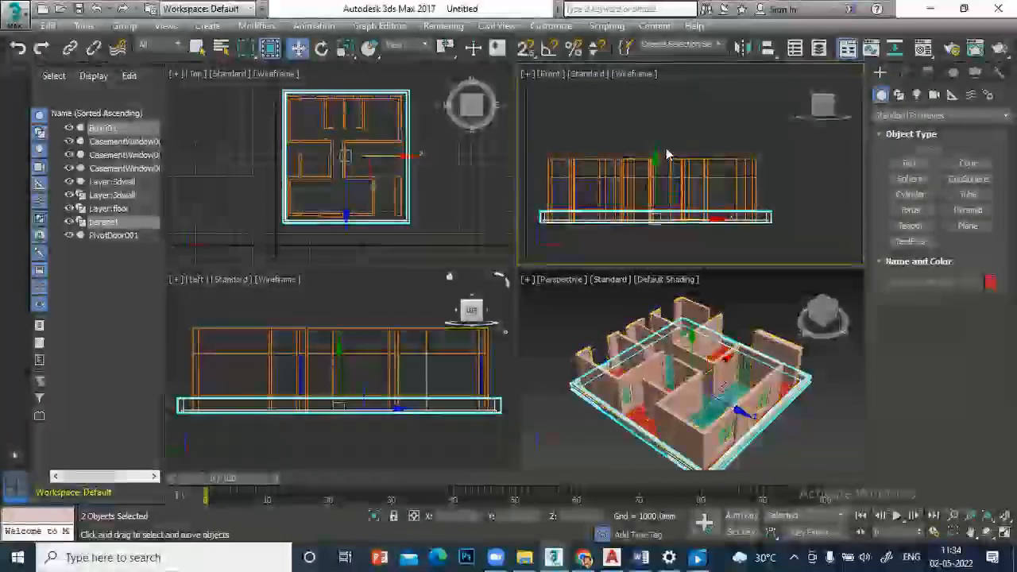
right_click(665, 144)
left_click(646, 142)
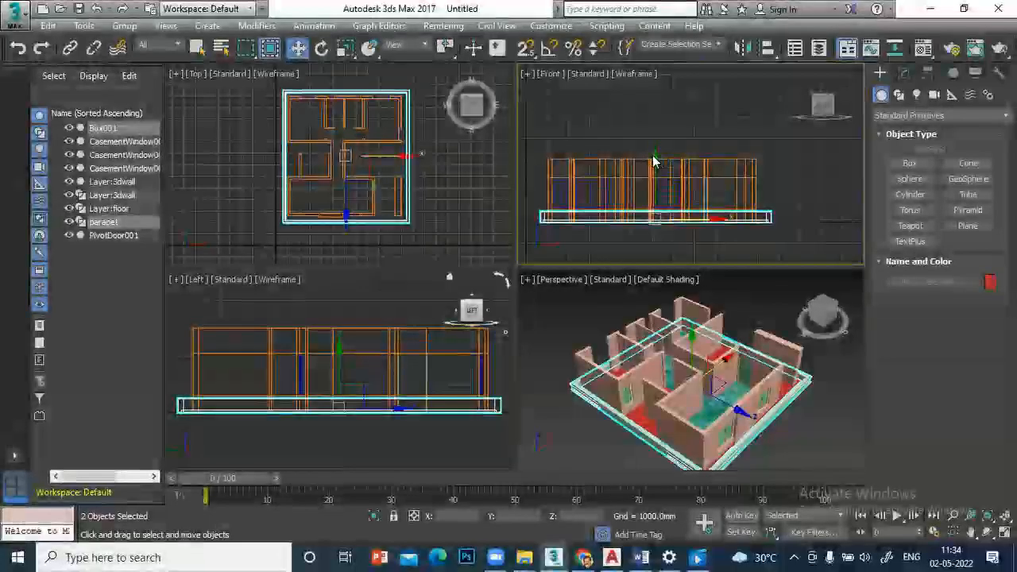
left_click_drag(654, 157, 662, 105)
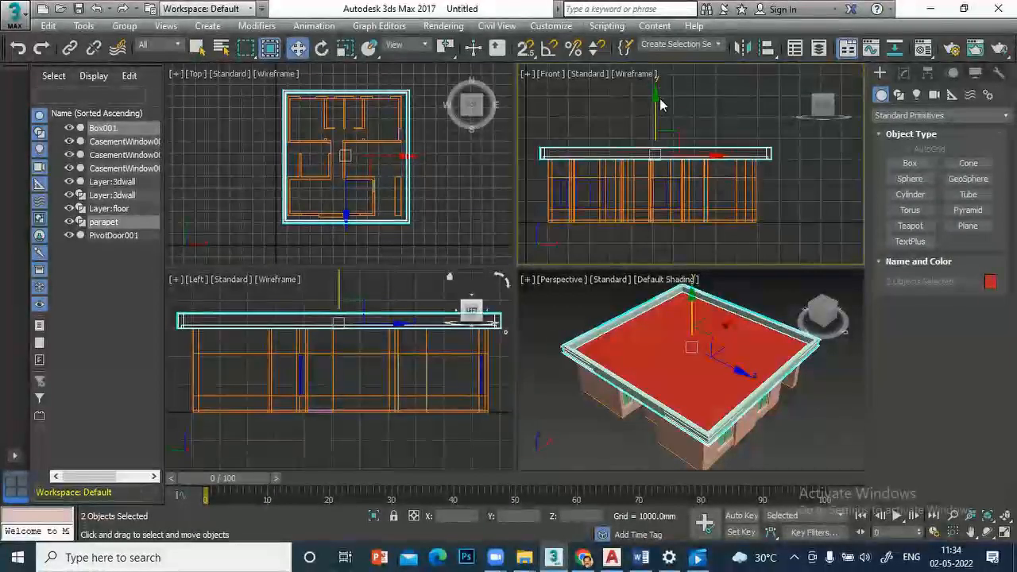
left_click(787, 215)
left_click(1003, 532)
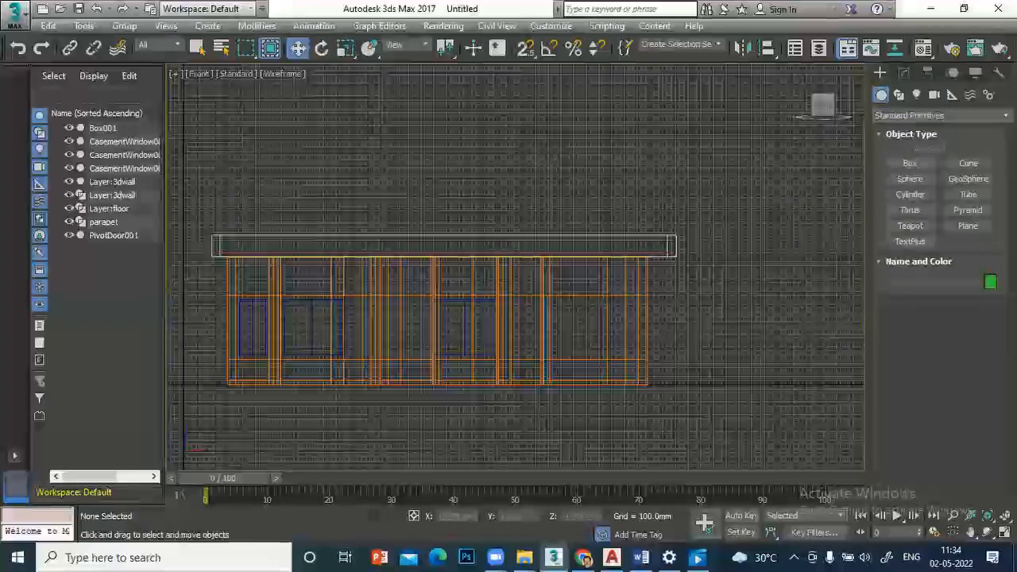
key("alt+w")
Undo the stray sideways move of the roof slab and inspect the roofed house from a lower perspective angle.
left_click(715, 349)
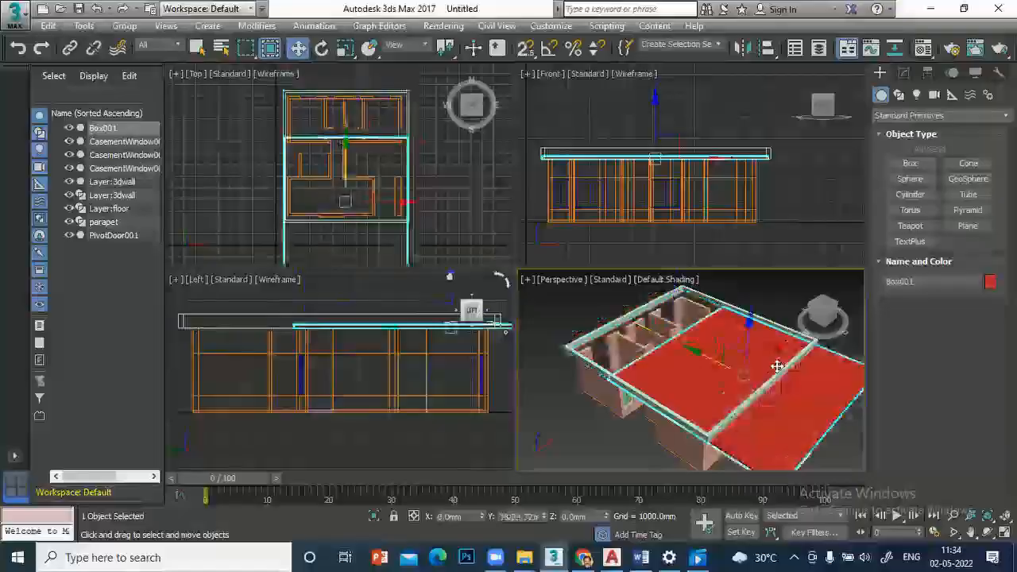
left_click(17, 49)
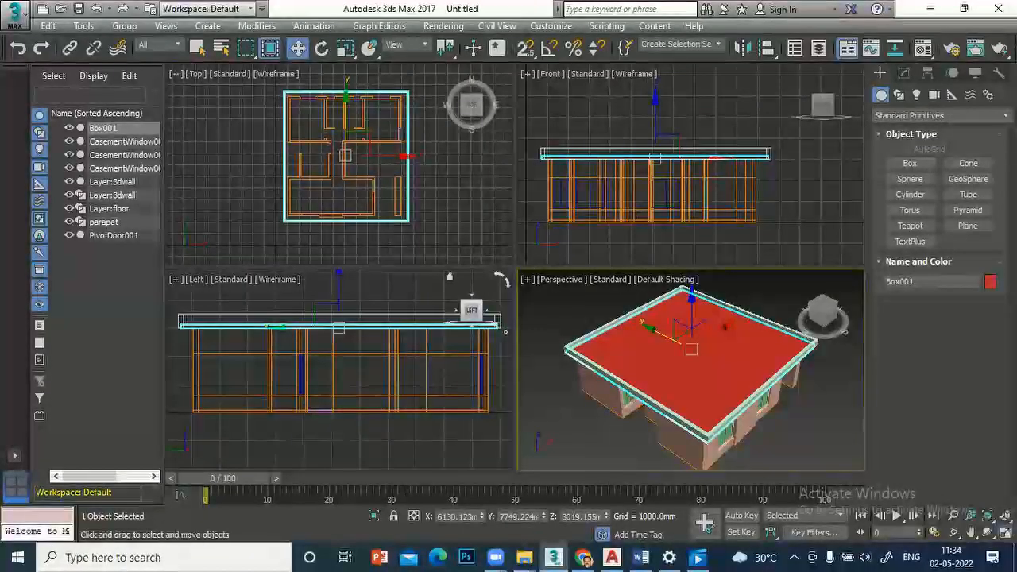
key("alt+w")
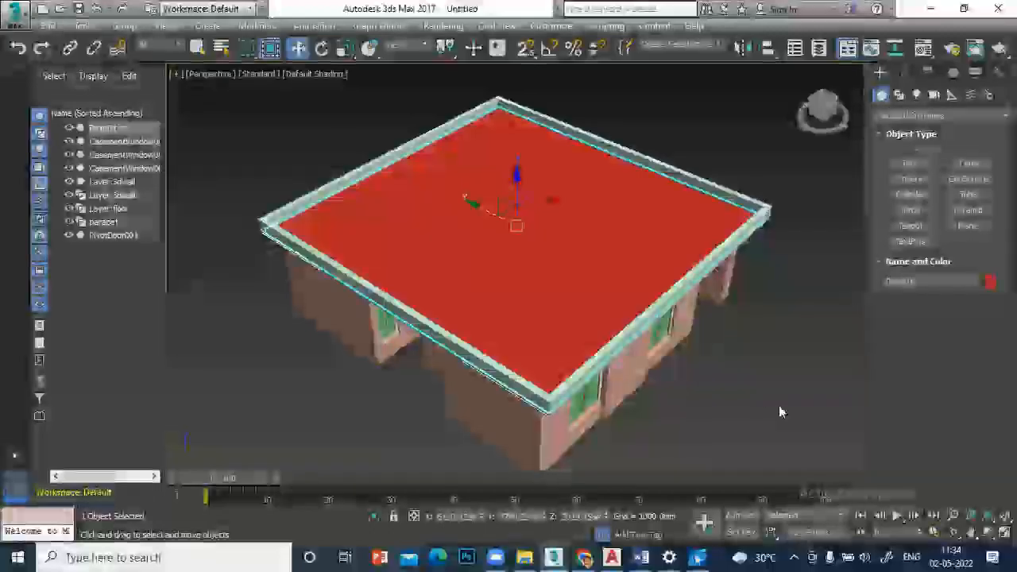
left_click(987, 533)
left_click_drag(572, 295, 695, 337)
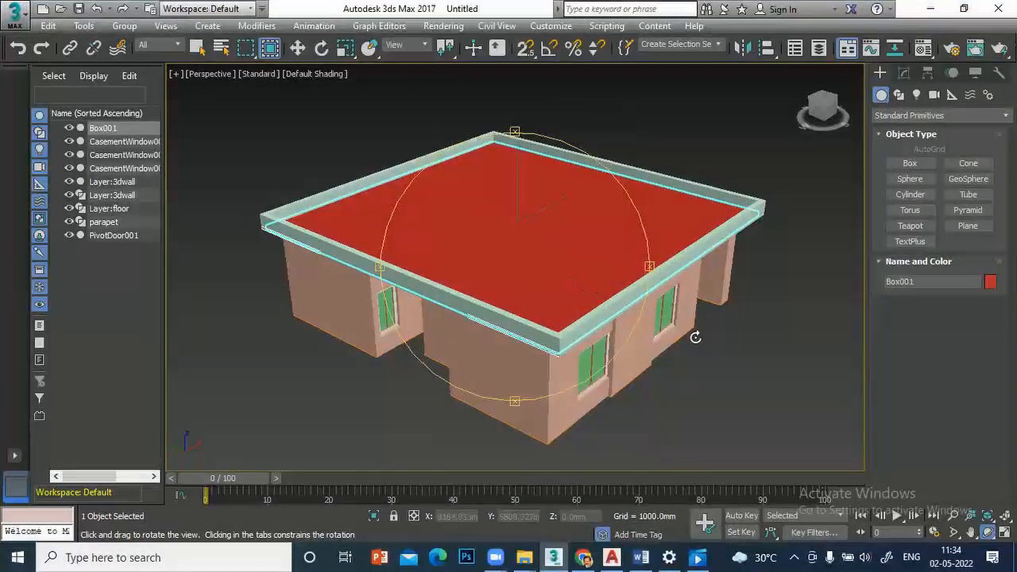
key("w")
left_click(762, 359)
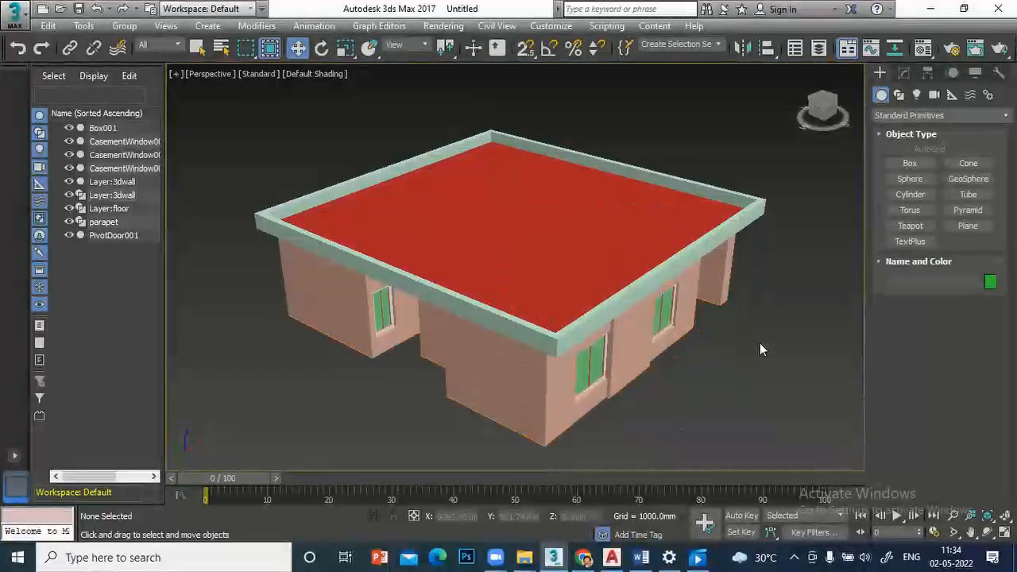
Assign the roof material to the roof slab and show the tile-04a.jpg bitmap as its diffuse map in the viewport.
scroll(759, 343, "down", 3)
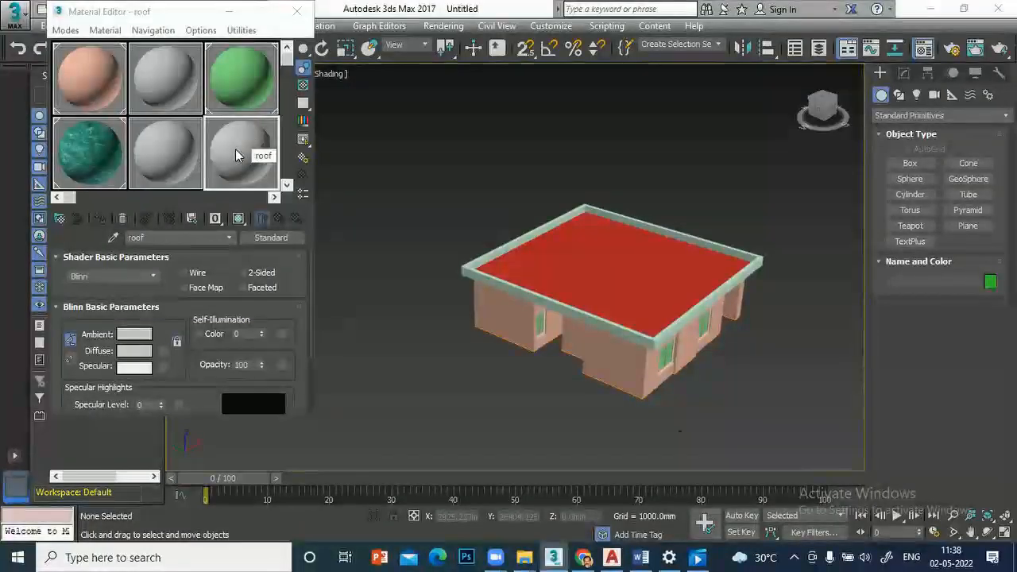
left_click_drag(235, 148, 578, 261)
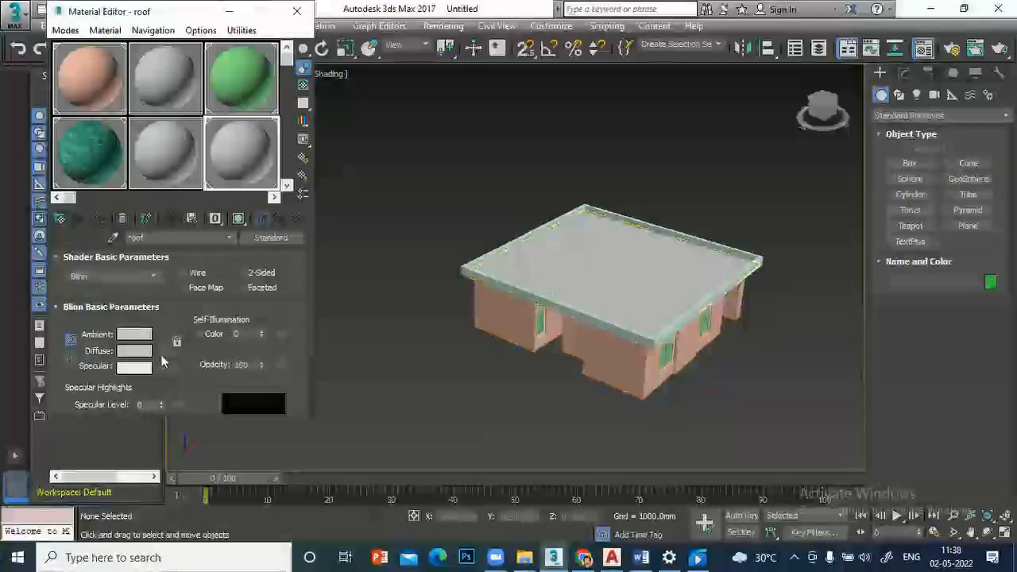
left_click(161, 351)
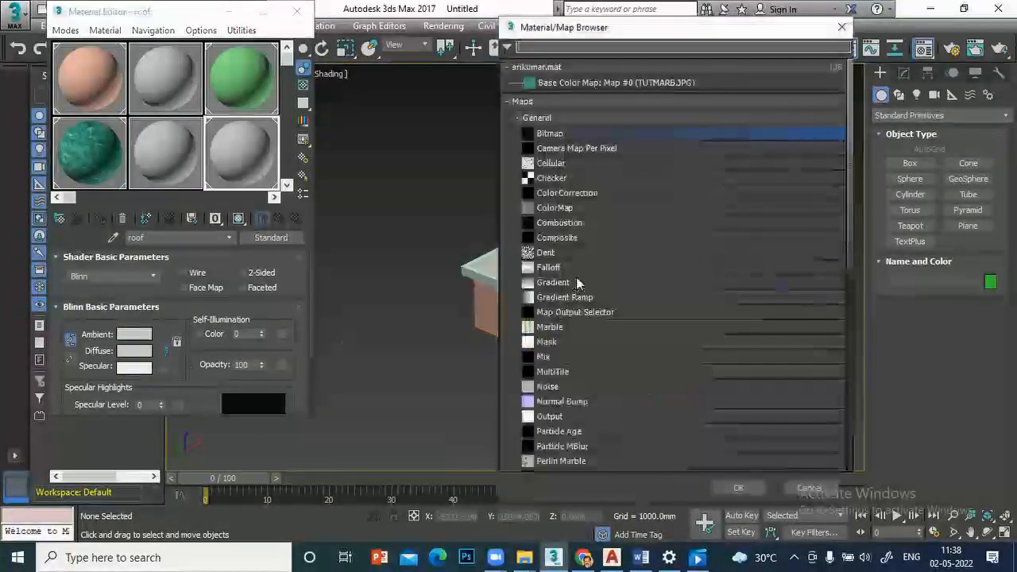
double_click(545, 135)
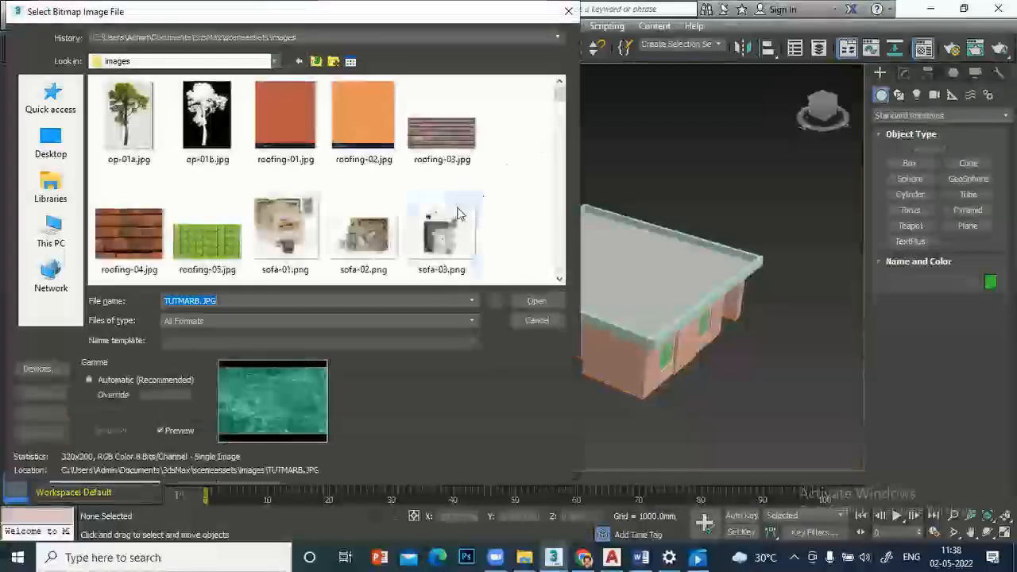
scroll(453, 194, "down", 10)
scroll(454, 195, "down", 2)
scroll(455, 197, "up", 2)
left_click(127, 151)
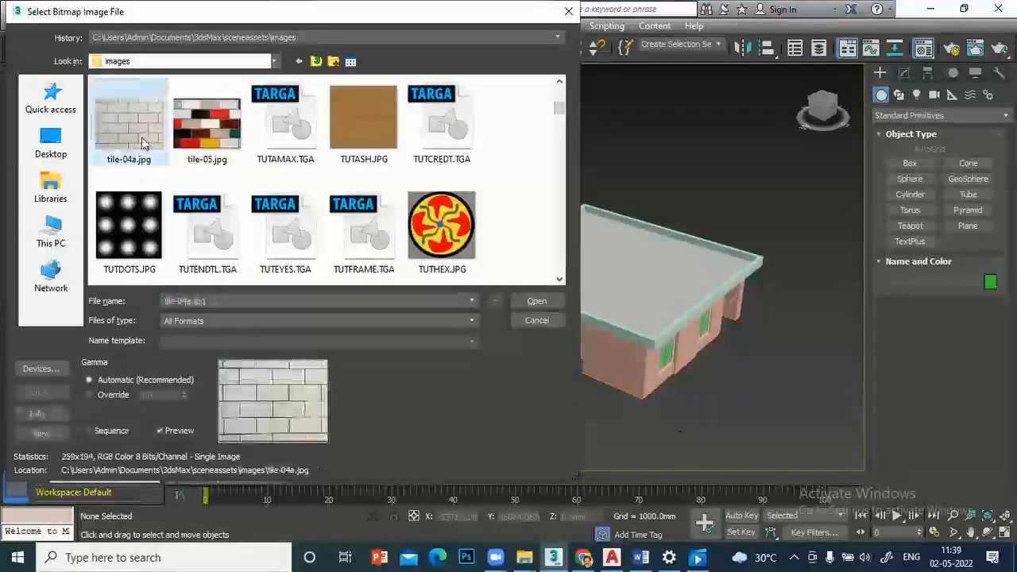
left_click(537, 301)
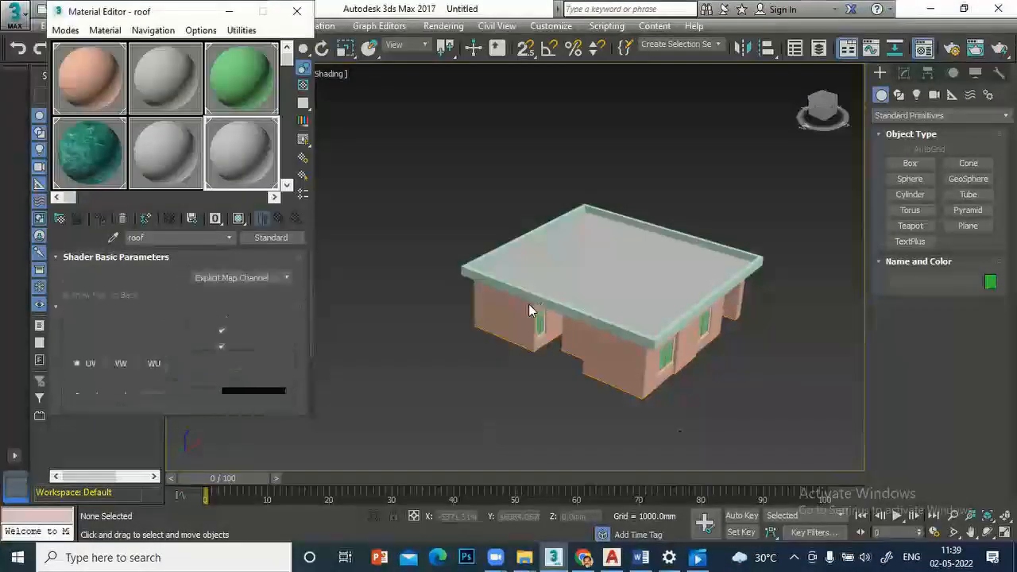
left_click(239, 222)
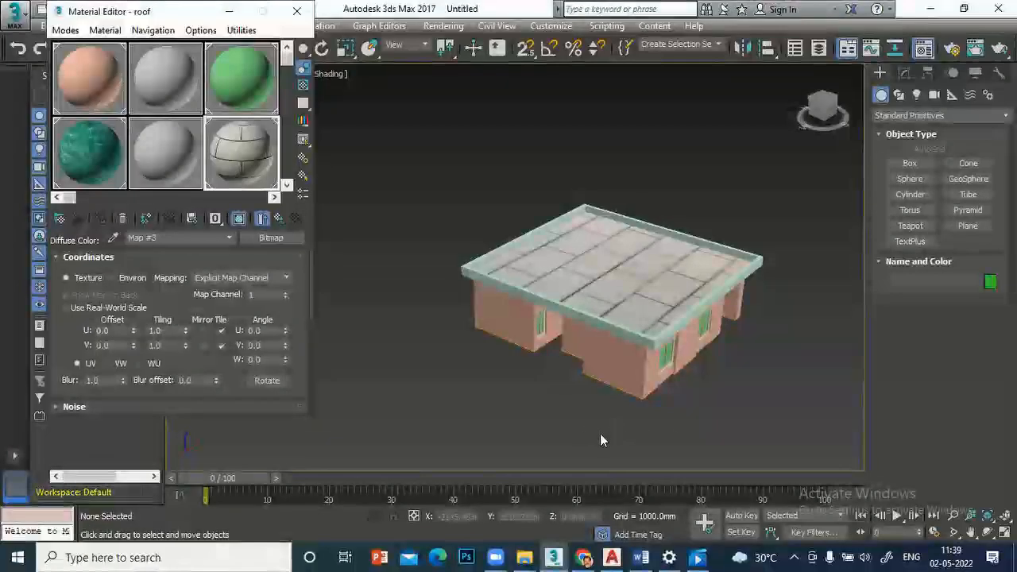
Try a U and V tiling of 3.0 on the roof material's diffuse bitmap.
left_click_drag(163, 330, 116, 330)
type("3")
key("Return")
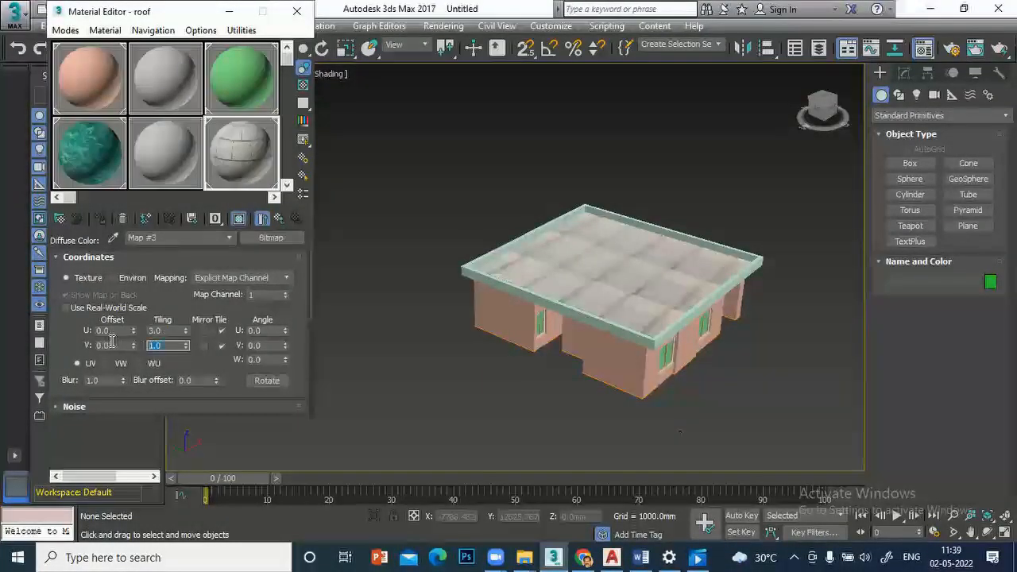
type("3")
key("Return")
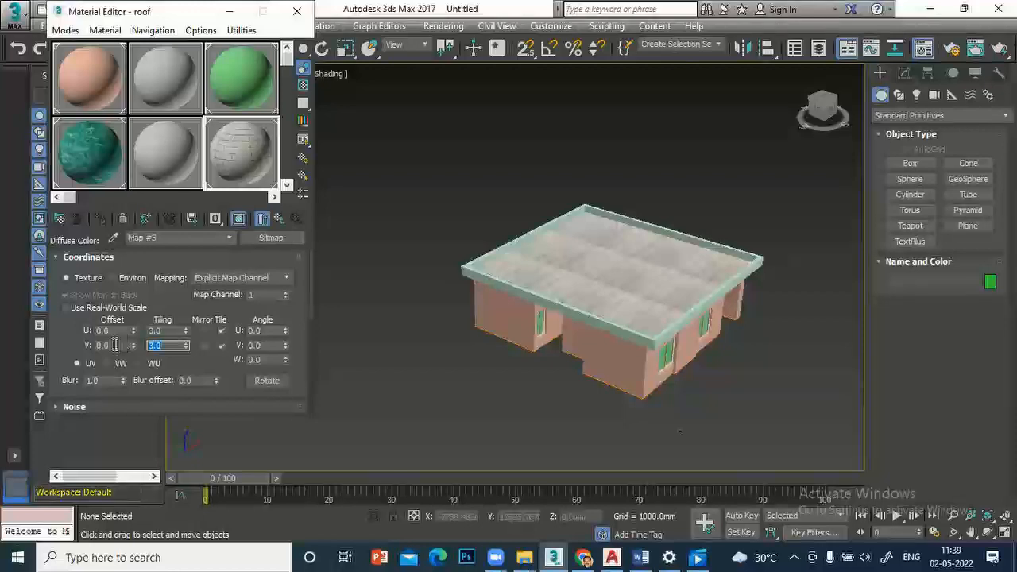
Set both the U and V tiling of the roof material's bitmap to 2.0.
left_click_drag(164, 330, 137, 325)
type("2")
key("Return")
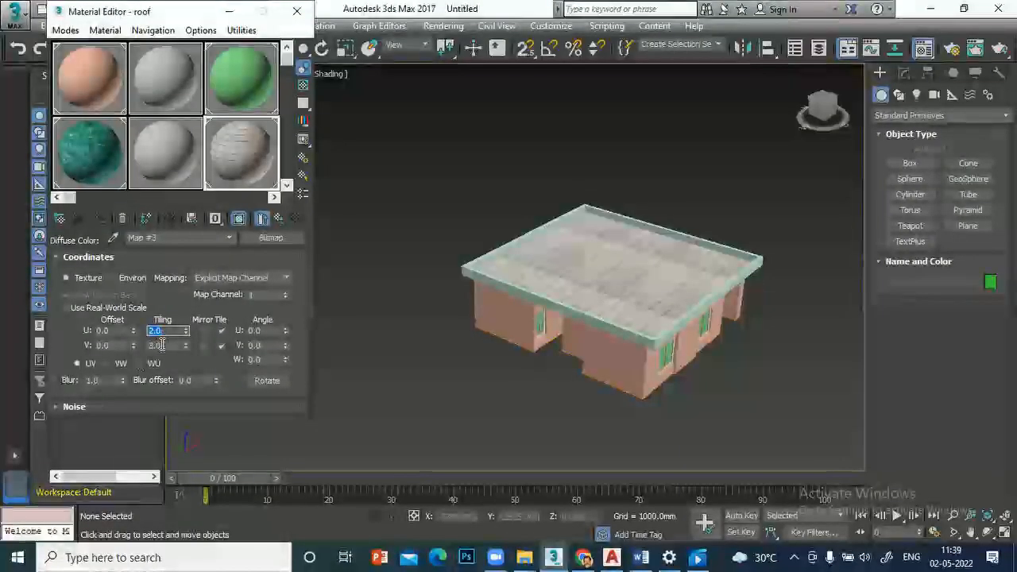
left_click_drag(162, 344, 129, 343)
type("2")
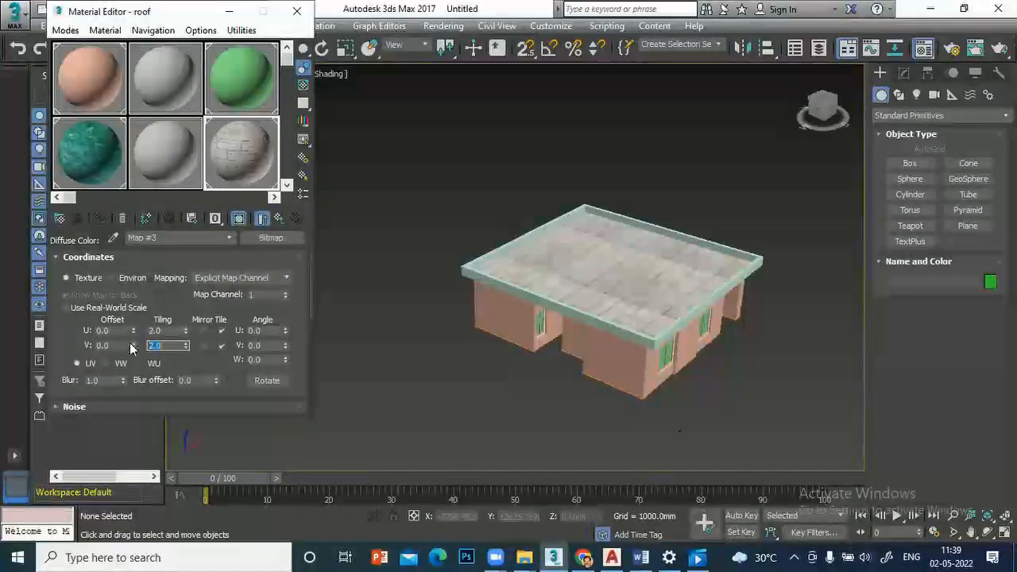
left_click(454, 187)
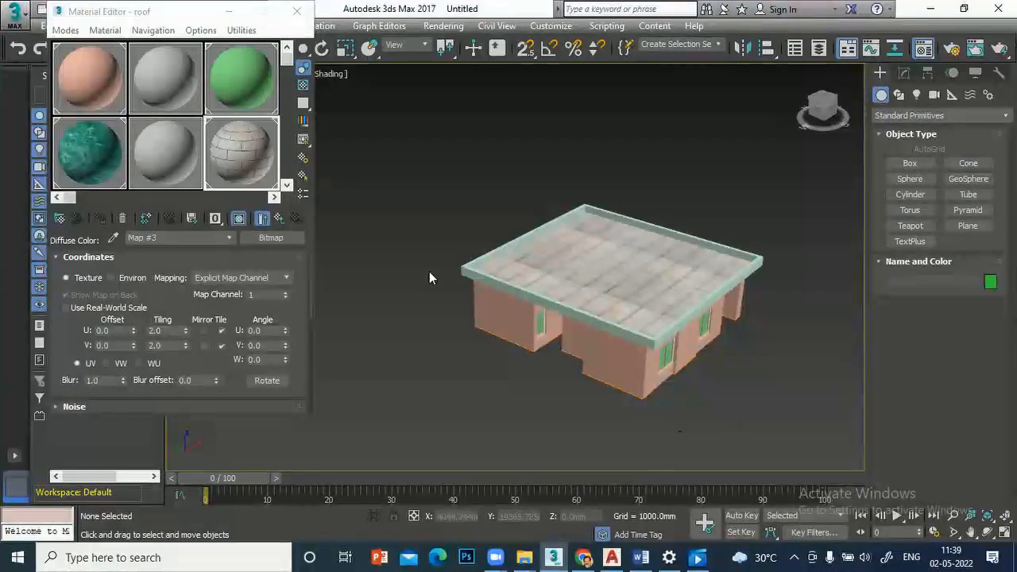
Render the house from a low perspective angle to check the walls, windows and parapet, and close the render.
left_click(985, 531)
left_click_drag(485, 341, 650, 267)
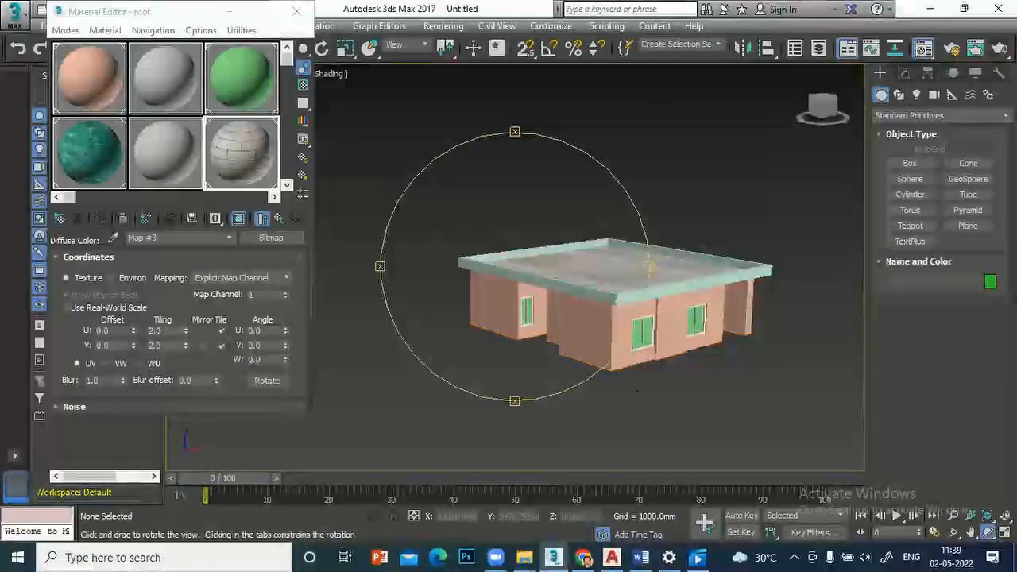
left_click(975, 48)
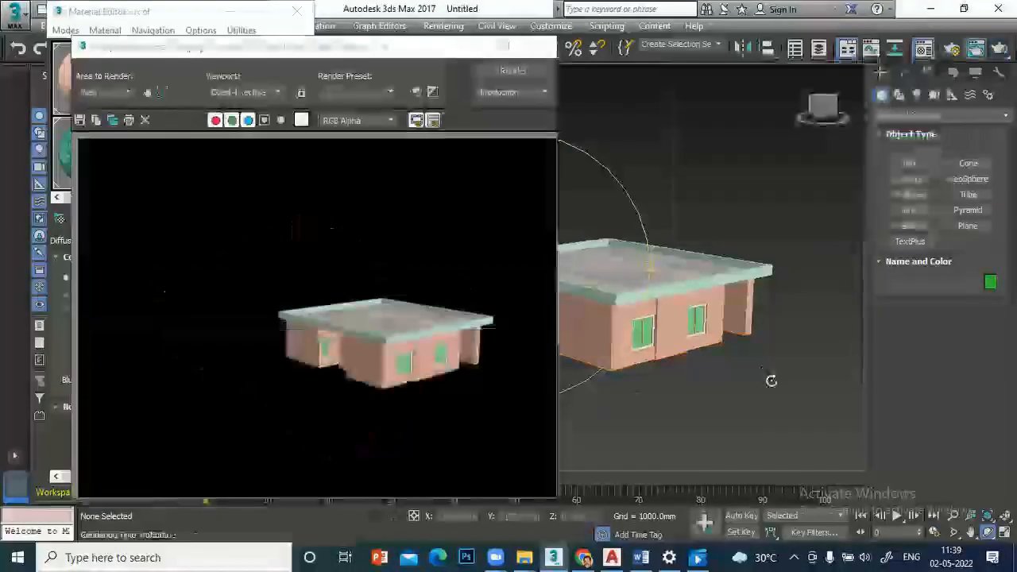
left_click(540, 47)
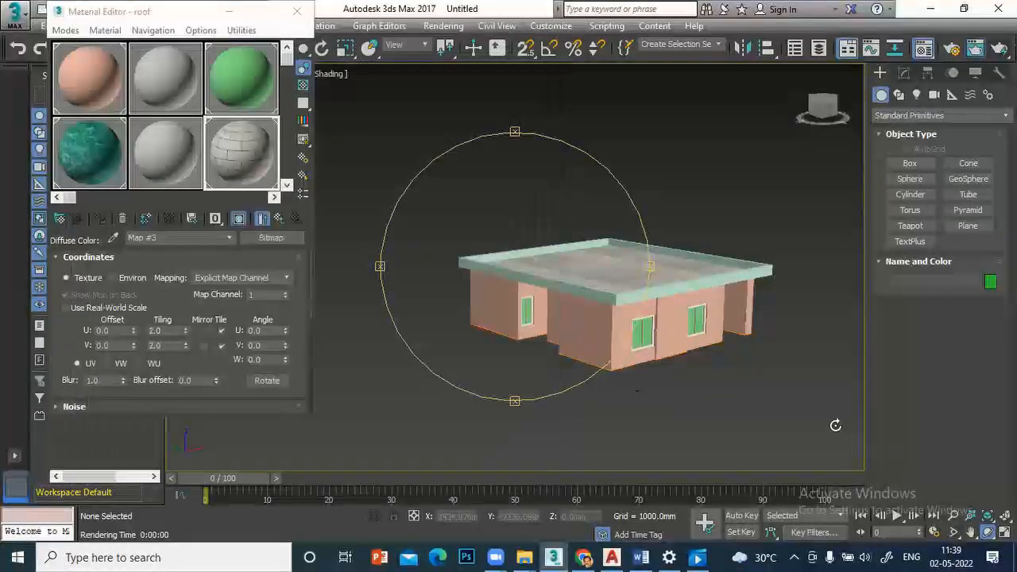
Render the house again from a higher perspective angle that shows the tiled roof, and close the render.
left_click_drag(591, 218, 599, 236)
left_click(975, 50)
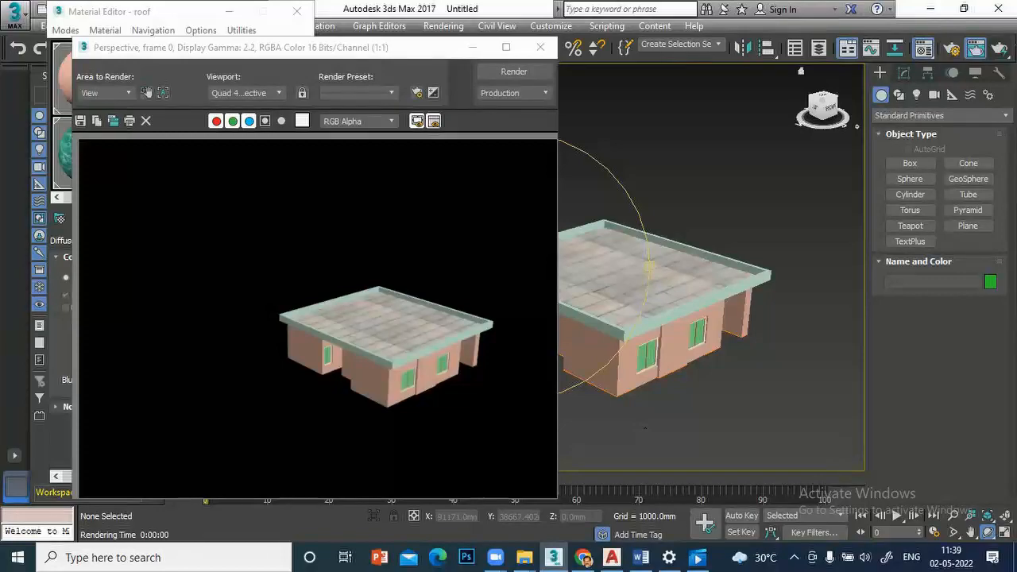
scroll(842, 70, "up", 3)
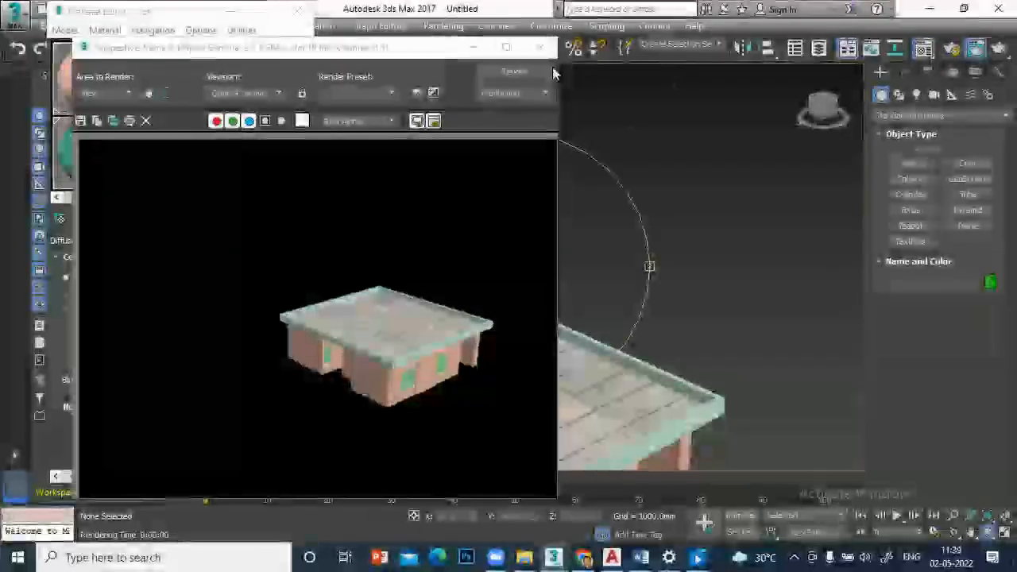
left_click(543, 49)
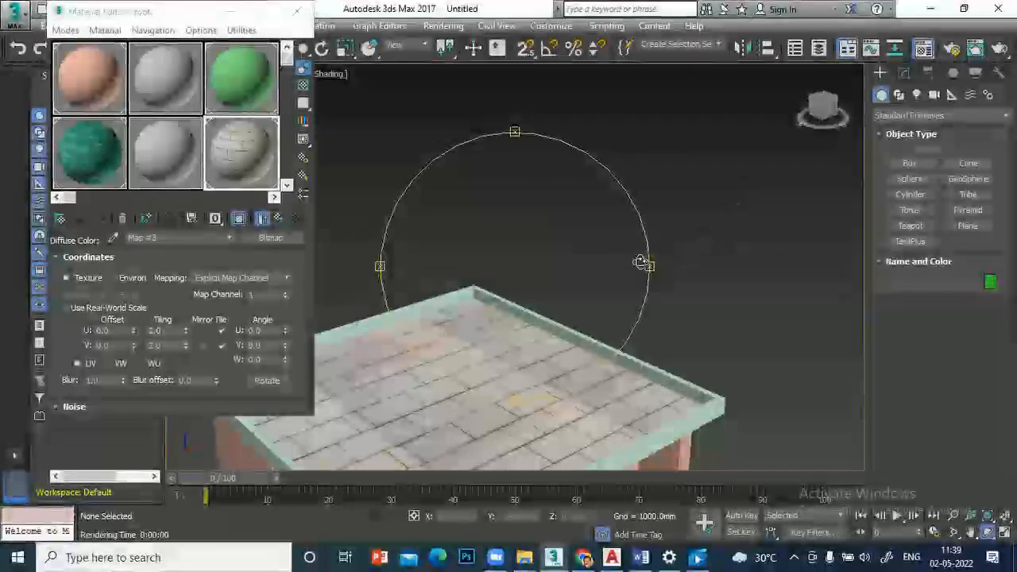
scroll(601, 268, "down", 3)
middle_click_drag(605, 343, 628, 284)
scroll(685, 314, "down", 2)
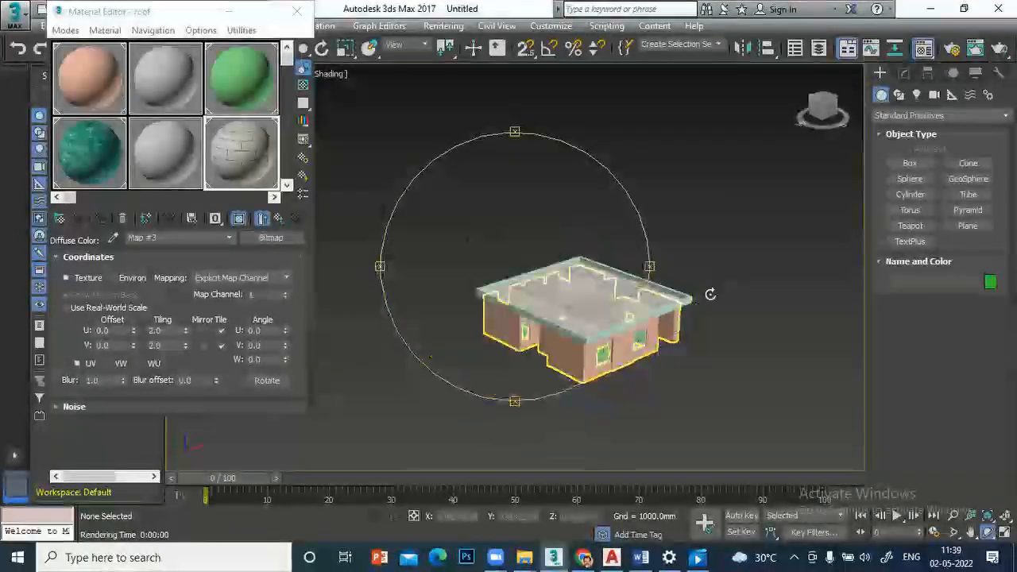
right_click(733, 261)
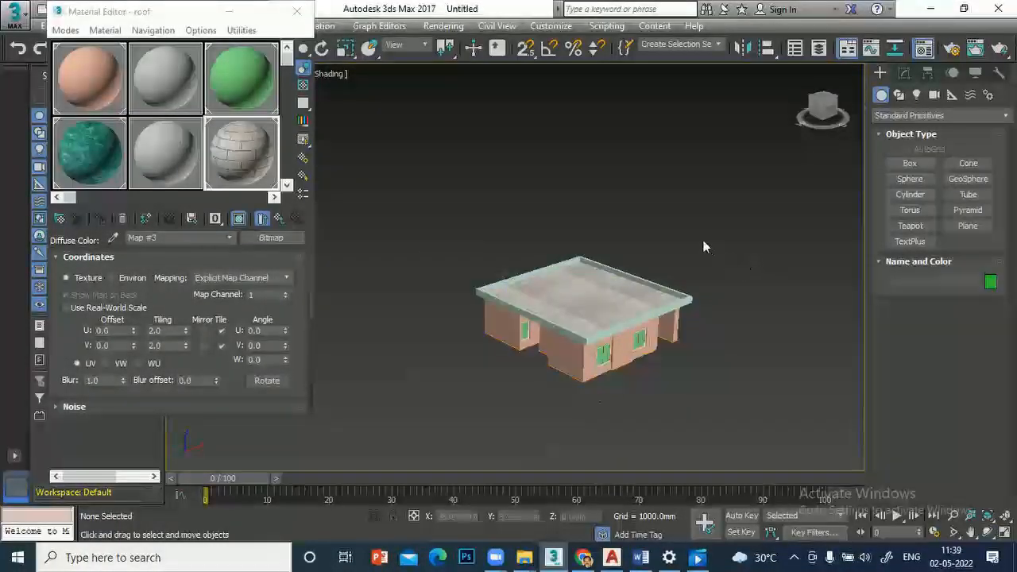